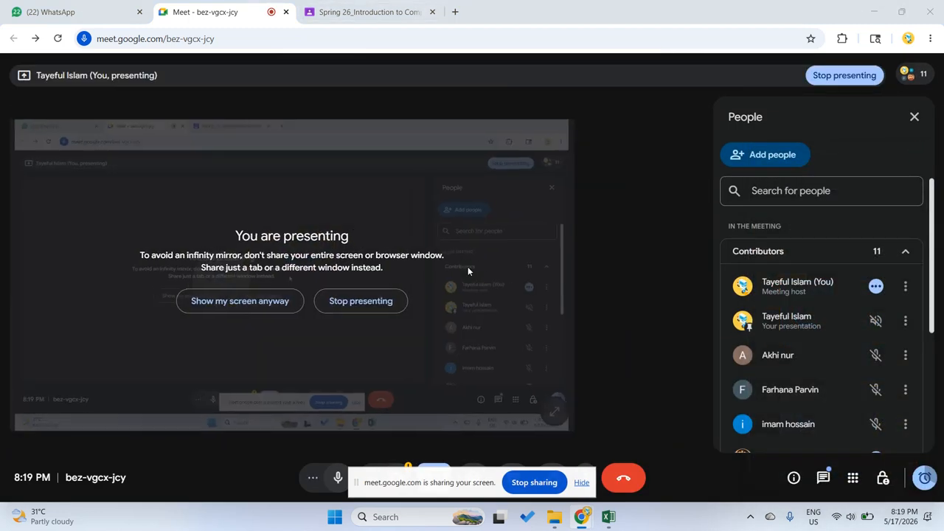
- Switch to the Classroom assignment document and examine the Task 1 table under MS Excel Tasks
left_click(332, 8)
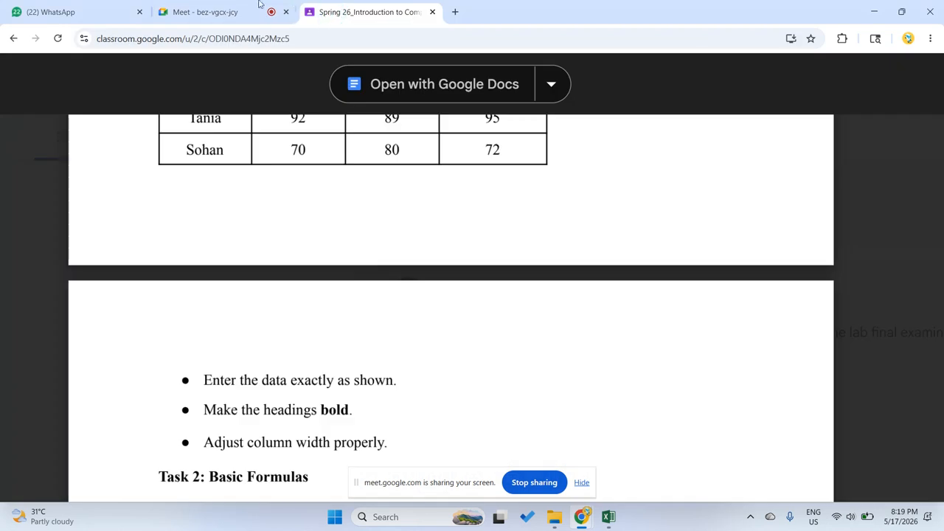
left_click(212, 13)
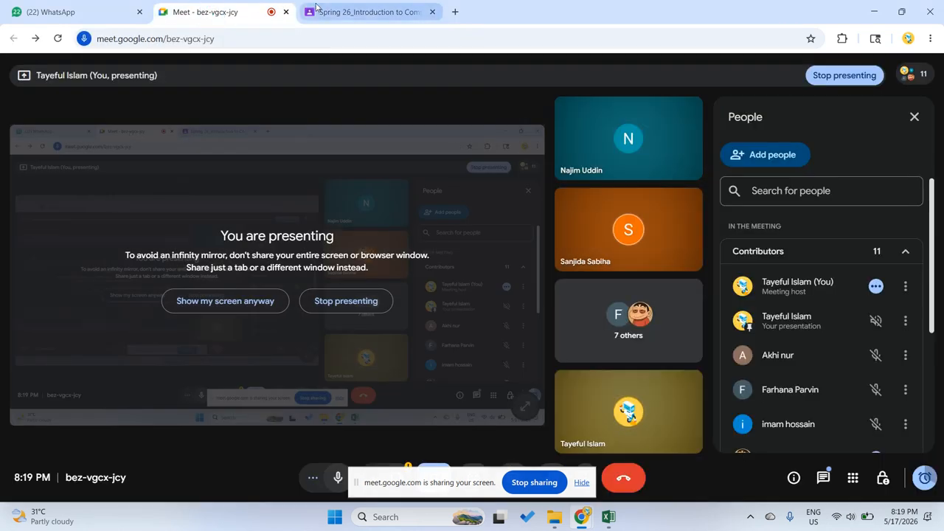
left_click(318, 12)
scroll(372, 409, "up", 8)
scroll(358, 386, "down", 3)
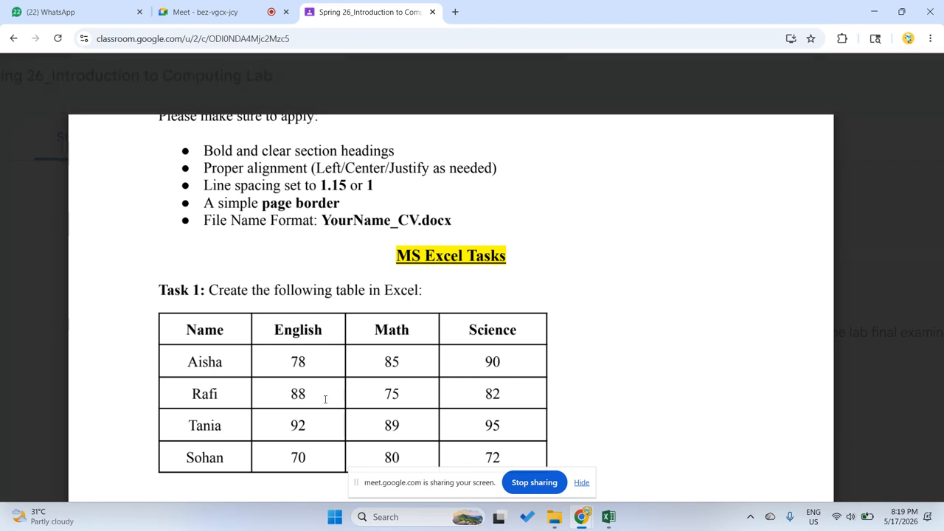
scroll(330, 348, "down", 1)
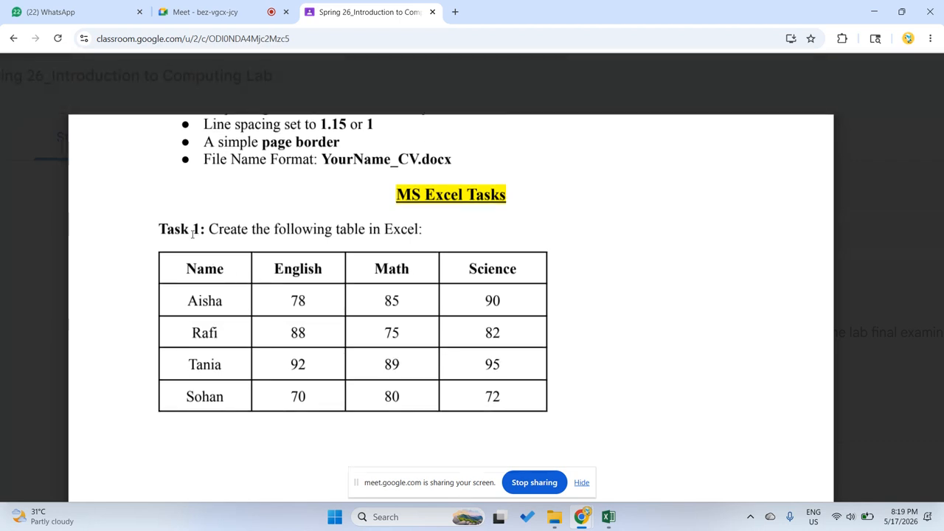
left_click_drag(159, 227, 531, 393)
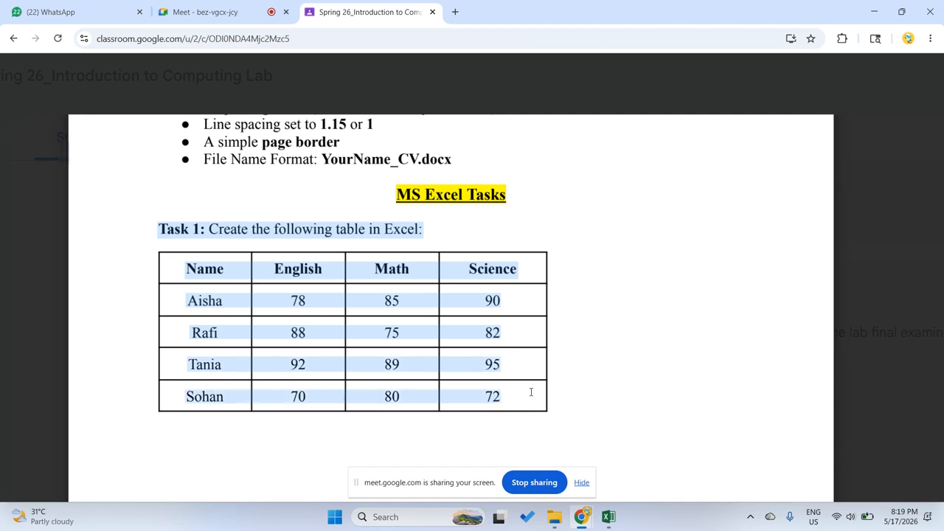
- Review the assignment's Excel instructions on data entry, basic formulas and cell formatting, from Task 1 through Task 3
scroll(435, 333, "down", 8)
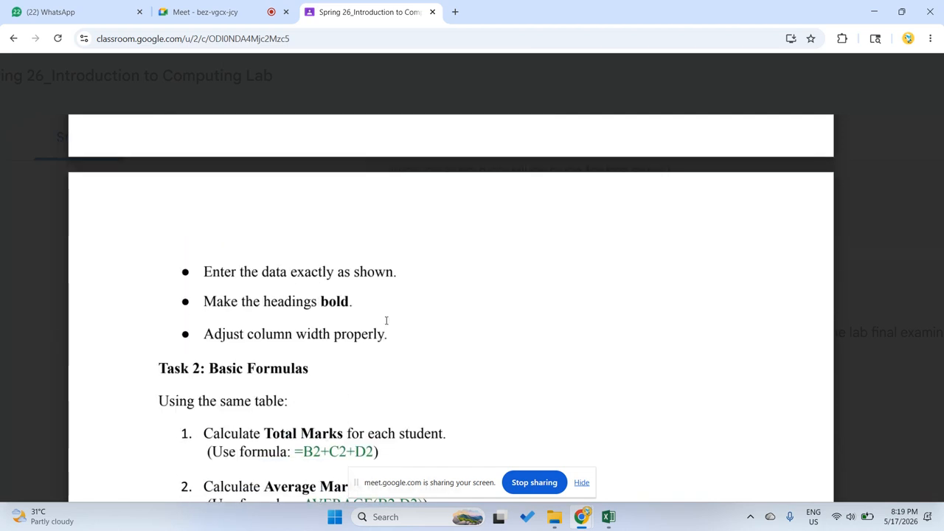
scroll(337, 298, "down", 3)
scroll(337, 298, "up", 8)
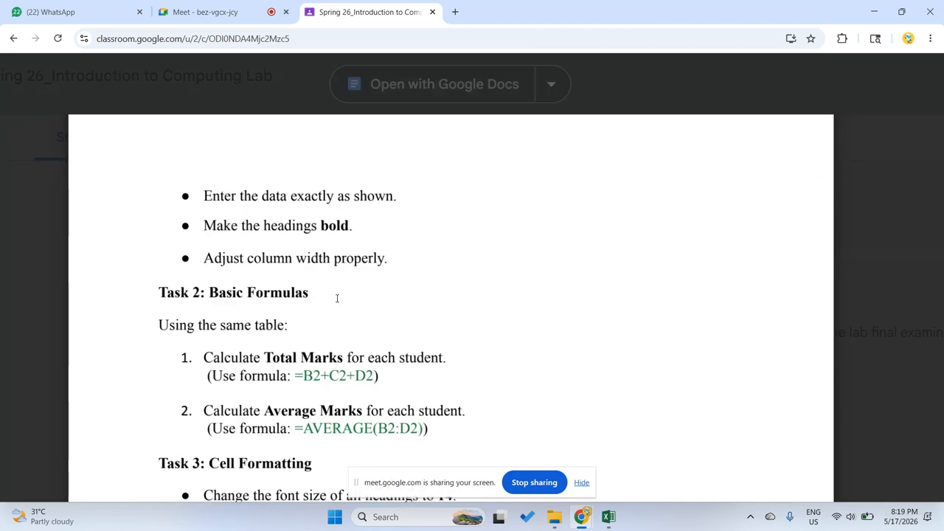
scroll(337, 298, "up", 5)
scroll(337, 297, "down", 2)
left_click(251, 225)
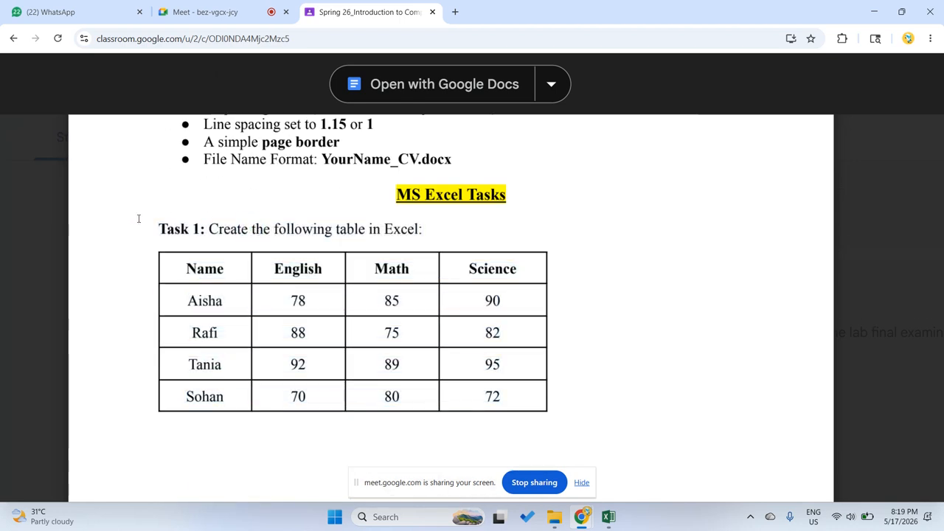
left_click_drag(393, 195, 475, 342)
scroll(475, 343, "down", 15)
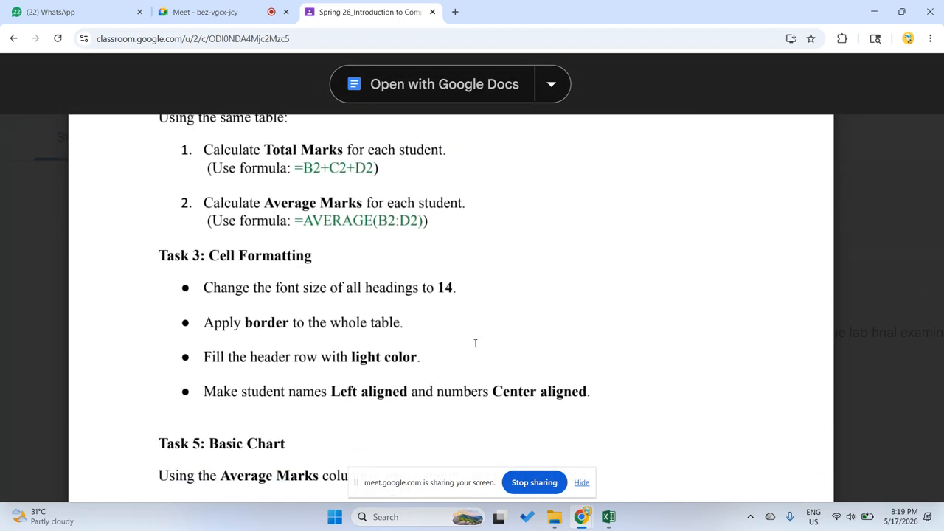
- Switch to the Student Mark workbook in Excel and move the average marks pie chart up, directly beneath the table
left_click(608, 516)
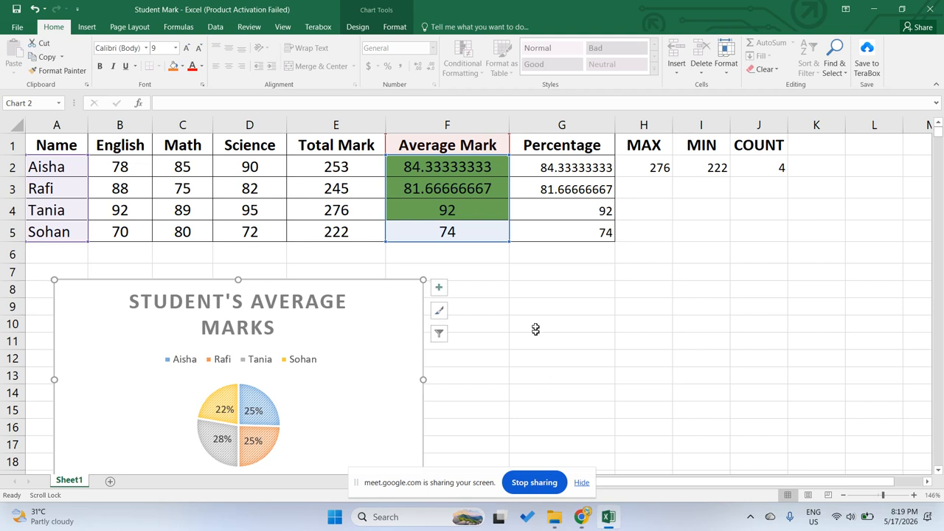
left_click_drag(376, 308, 364, 284)
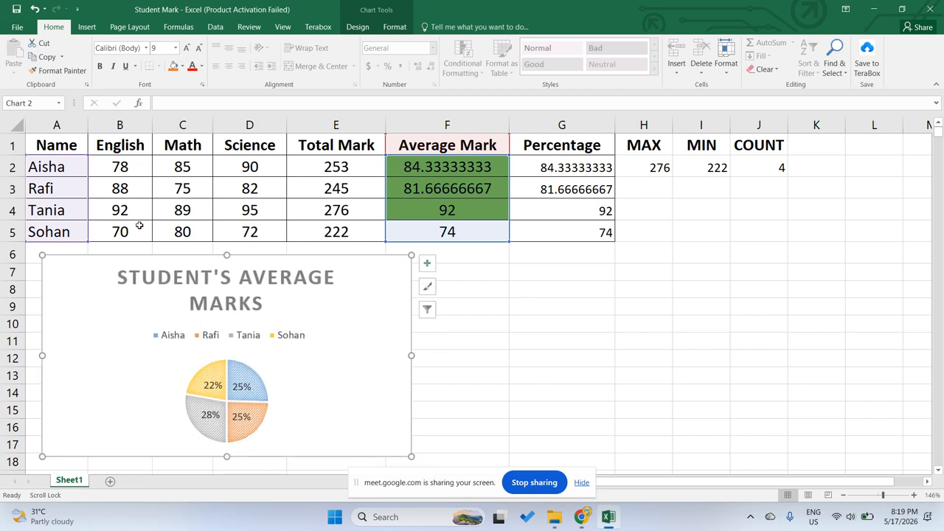
- Inspect the Total Mark and Average Mark formulas, the Percentage, MAX, MIN and COUNT headings, and the conditionally formatted average cells
left_click(355, 168)
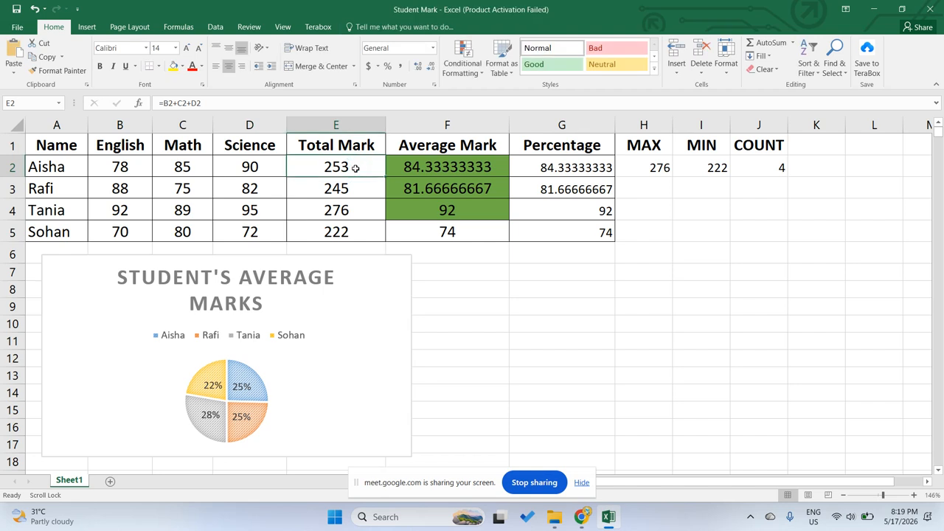
left_click(433, 167)
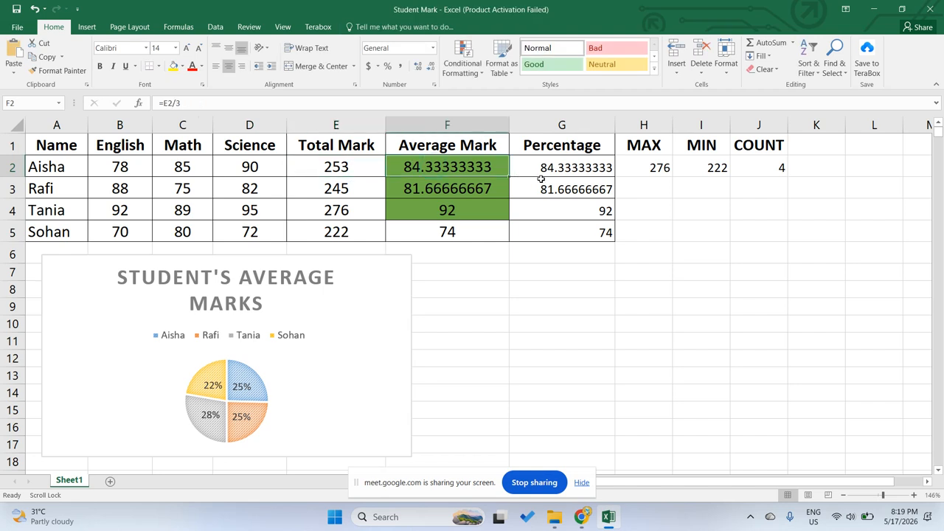
left_click(479, 146)
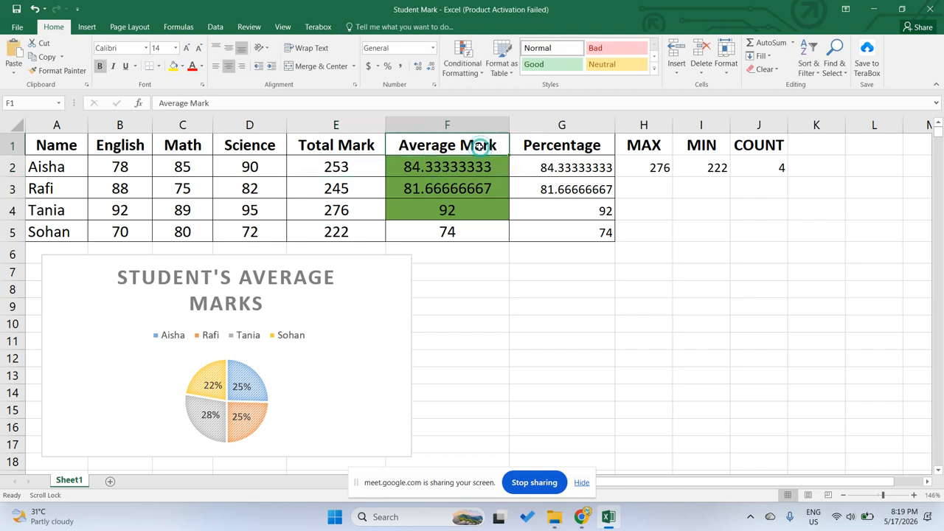
left_click(578, 150)
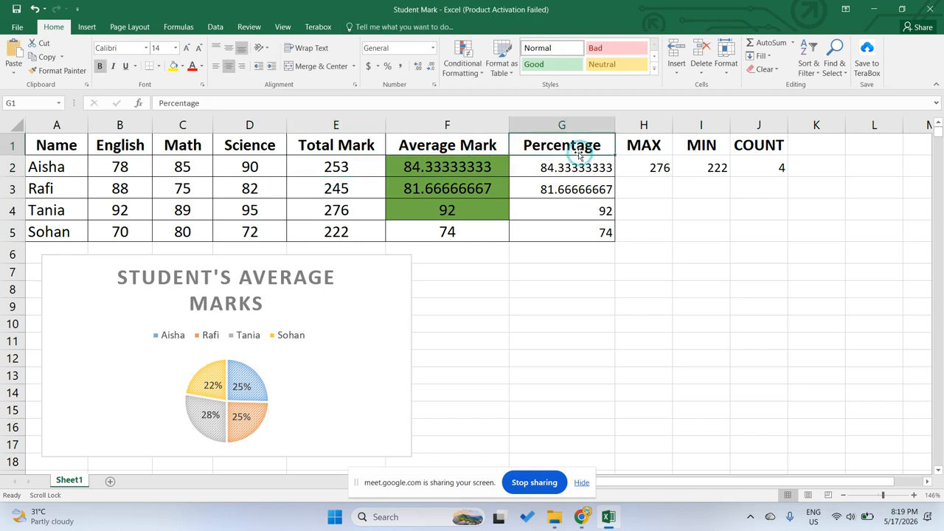
left_click(646, 148)
left_click(697, 150)
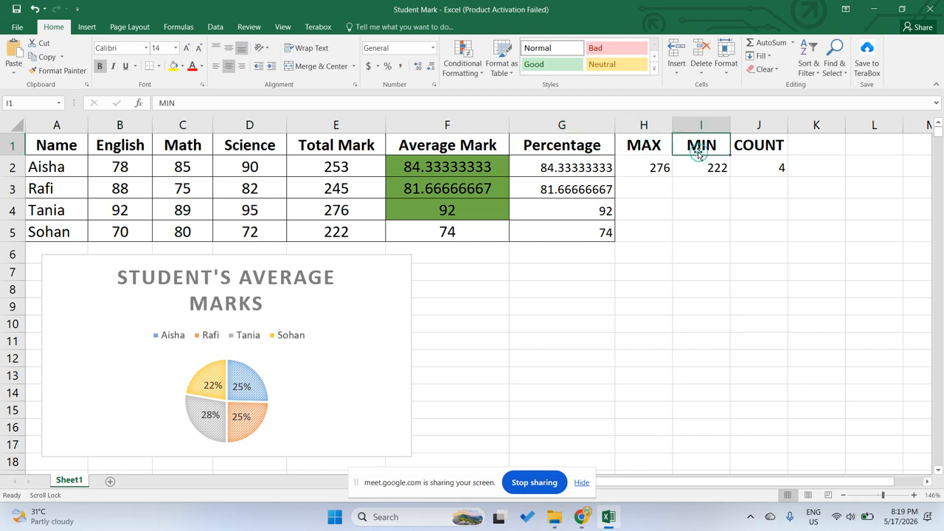
left_click(764, 156)
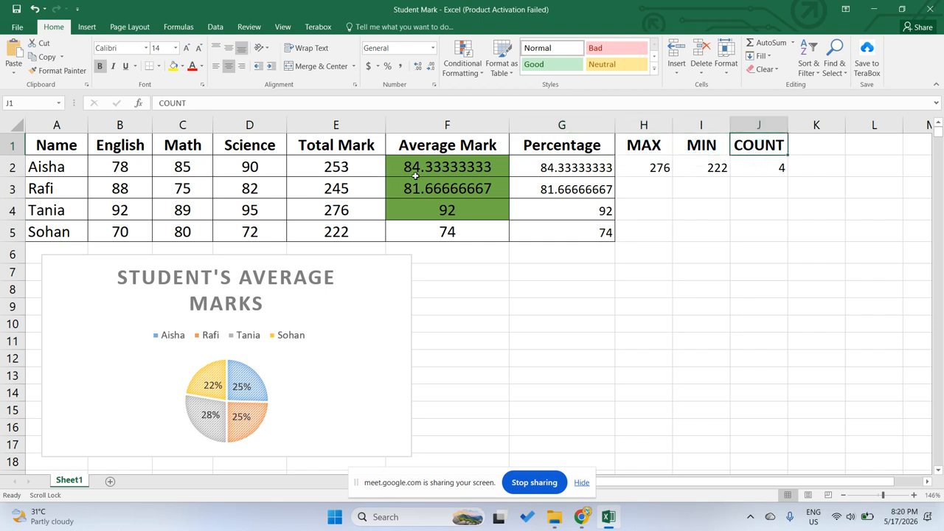
left_click_drag(415, 175, 421, 211)
left_click_drag(439, 161, 438, 229)
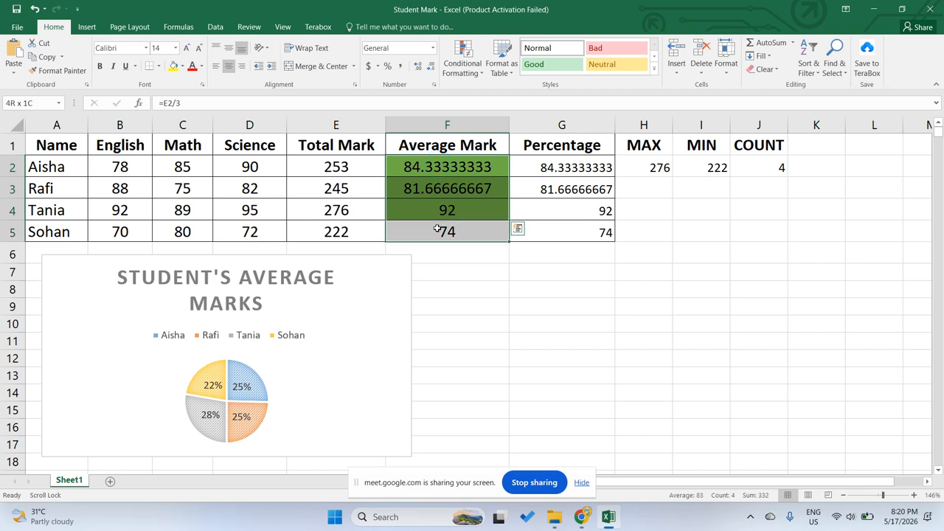
- Switch to the assignment in Chrome and examine Task 8's conditional formatting rules for values greater than 80% and below 60%
mouse_move(581, 516)
left_click(509, 443)
scroll(306, 305, "down", 4)
scroll(306, 305, "down", 2)
scroll(306, 304, "up", 5)
left_click_drag(205, 306, 437, 384)
left_click(439, 384)
left_click_drag(478, 350, 562, 355)
left_click_drag(325, 386, 392, 386)
left_click(354, 386)
double_click(362, 385)
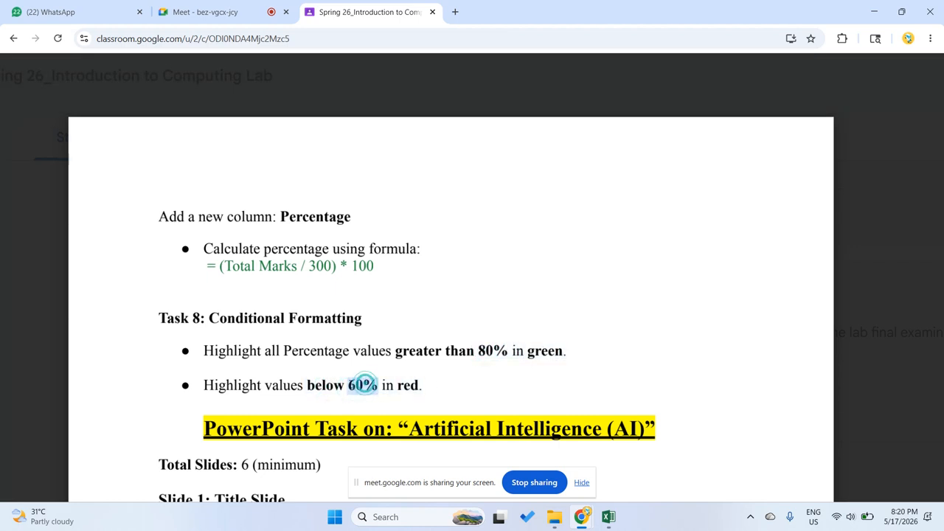
left_click(438, 383)
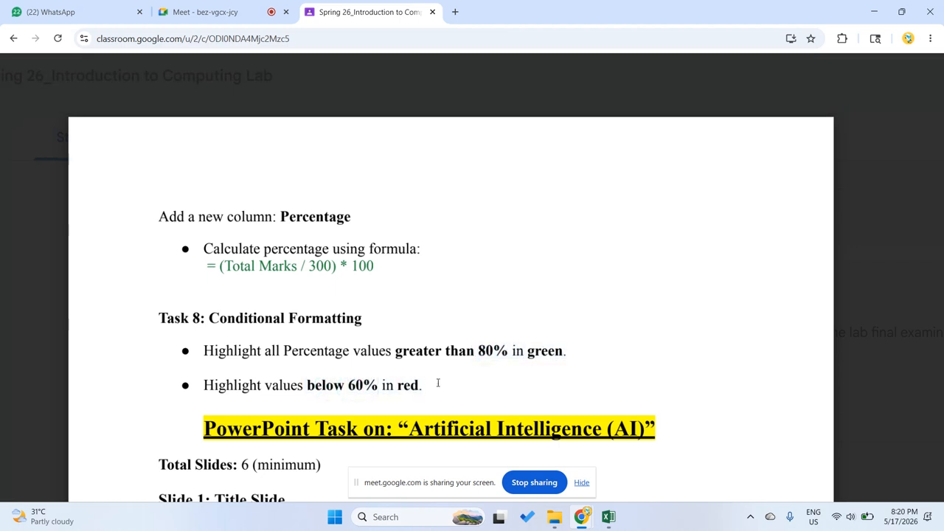
- Switch to Excel, try an English mark of 20 in cell B5 to test the conditional formatting, and undo it
left_click(608, 516)
double_click(131, 233)
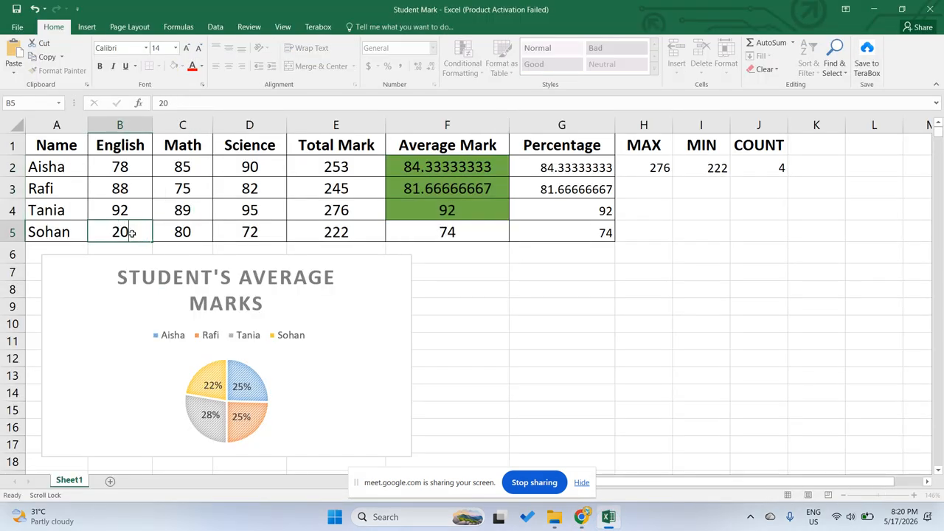
key("Return")
left_click(438, 232)
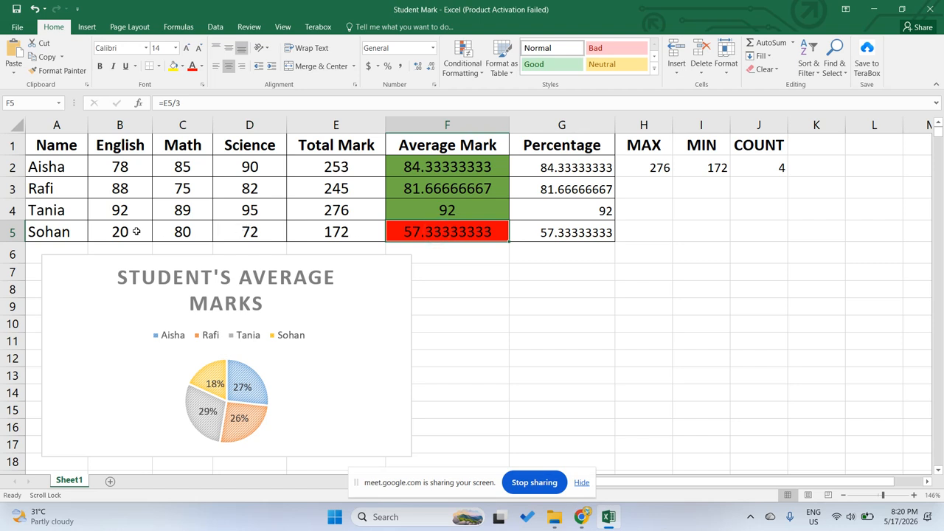
key("ctrl+z")
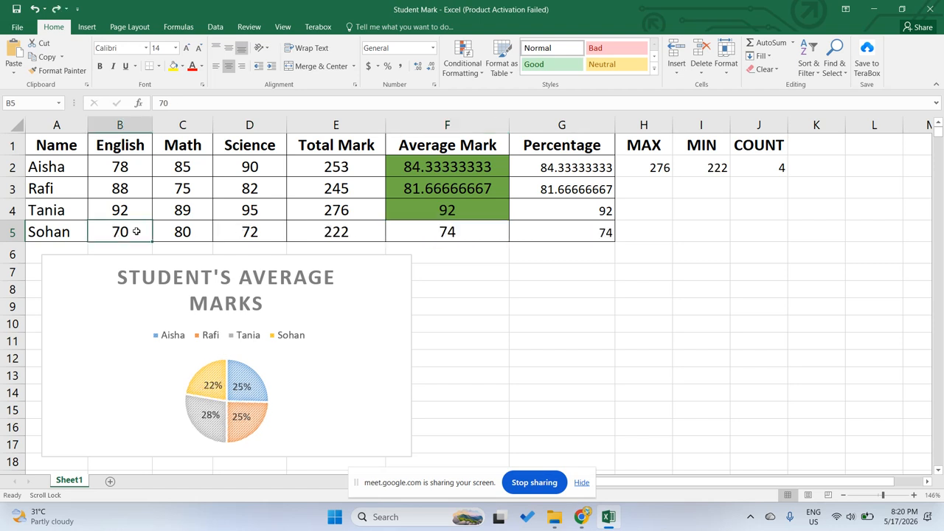
- Create a new blank workbook and enlarge the sheet view to about 235%
left_click(16, 28)
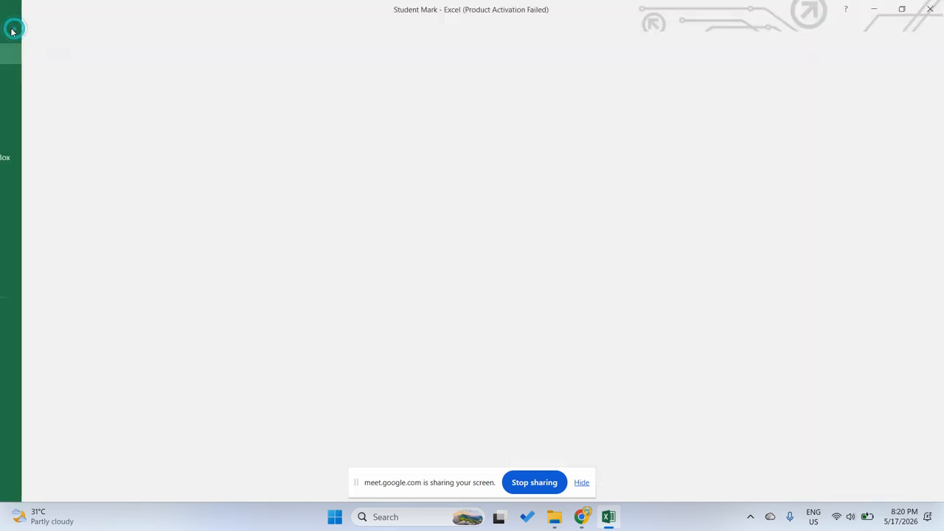
left_click(40, 74)
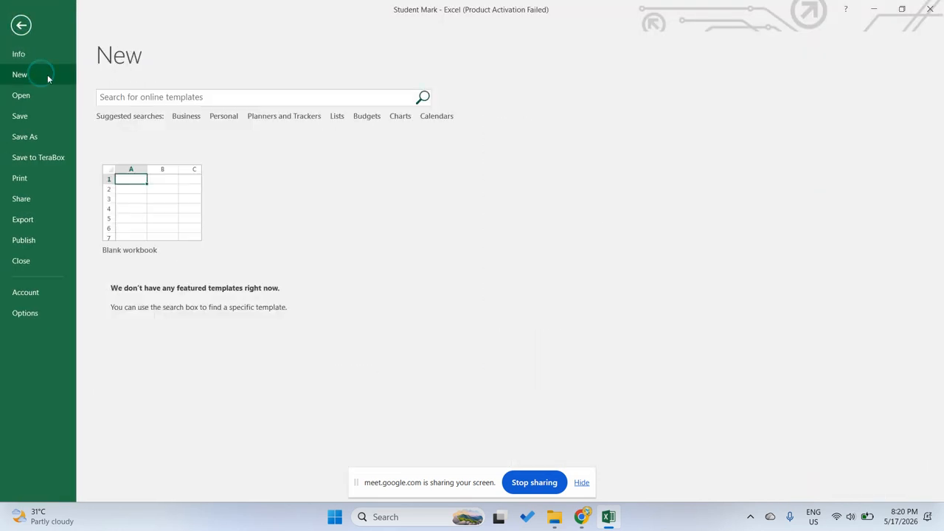
left_click(161, 210)
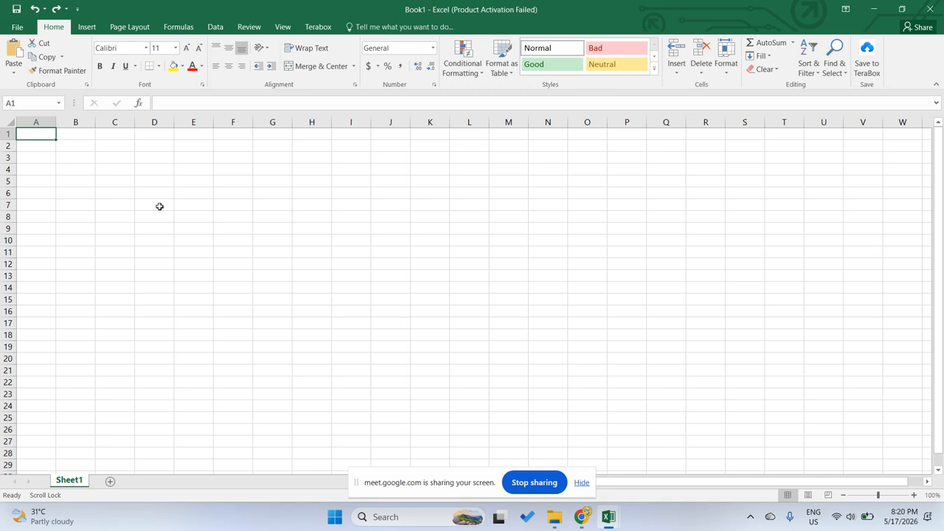
scroll(70, 188, "up", 9, "ctrl")
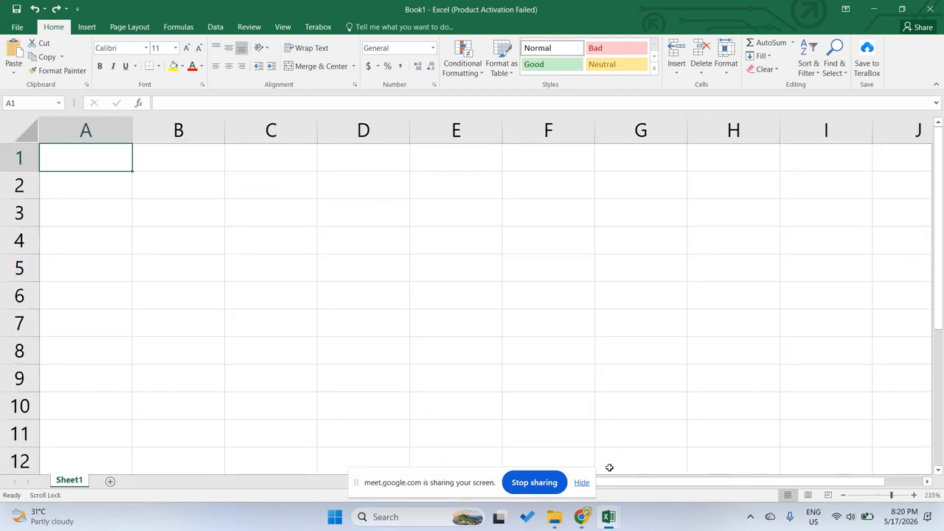
- Switch to the assignment in Chrome and find the Task 1 table that has to be created in Excel
mouse_move(581, 516)
left_click(547, 462)
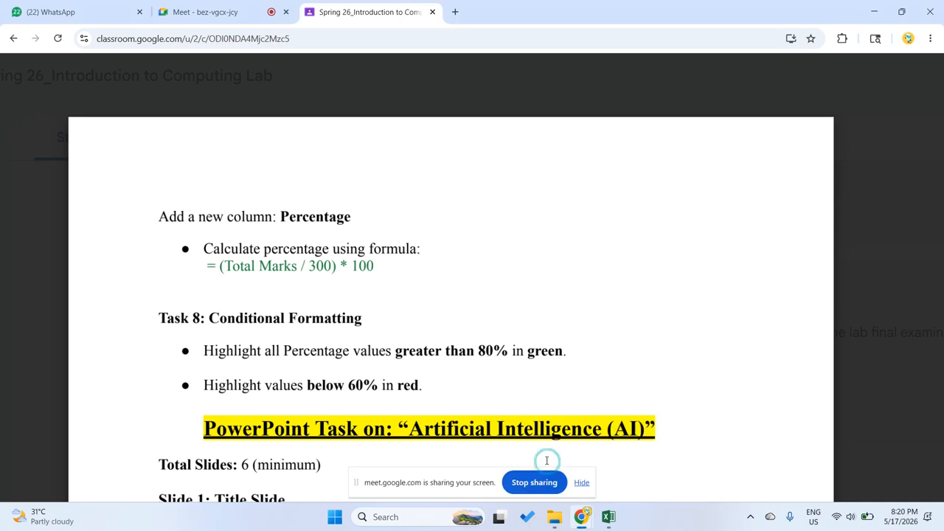
scroll(379, 347, "up", 10)
scroll(379, 348, "up", 5)
scroll(338, 287, "down", 3)
scroll(280, 251, "down", 1)
scroll(227, 226, "up", 1)
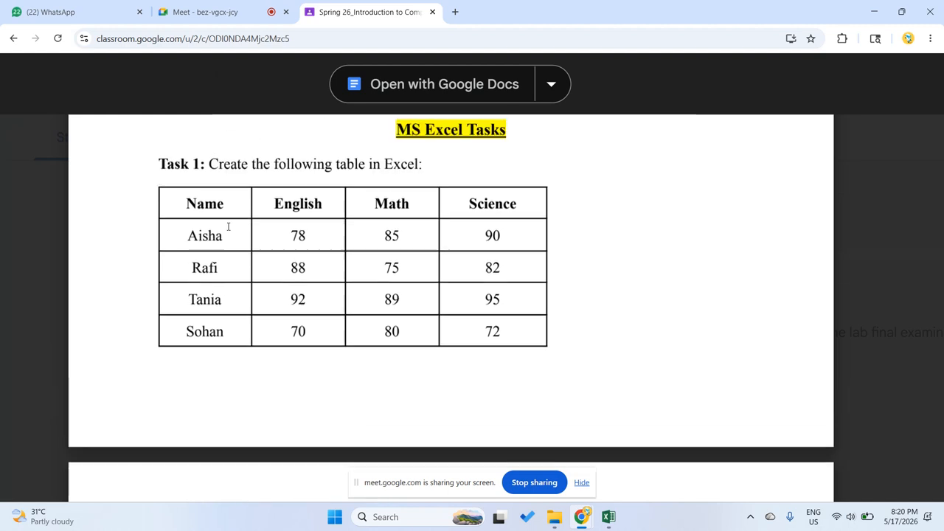
left_click_drag(264, 168, 278, 172)
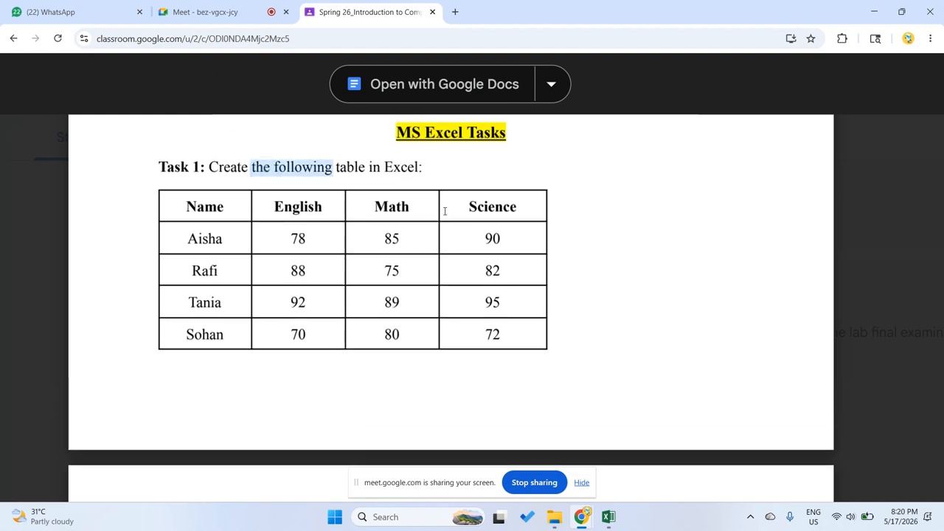
- Examine Task 1's requirements for exact data entry, bold headings and column width, along with the table's header row
scroll(445, 211, "down", 3)
left_click_drag(205, 318, 392, 324)
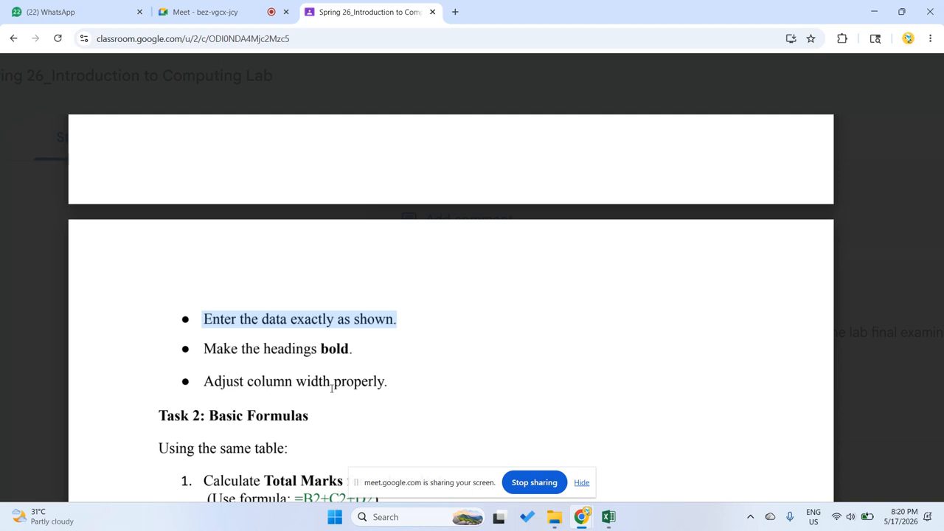
left_click(378, 384)
scroll(331, 358, "up", 5)
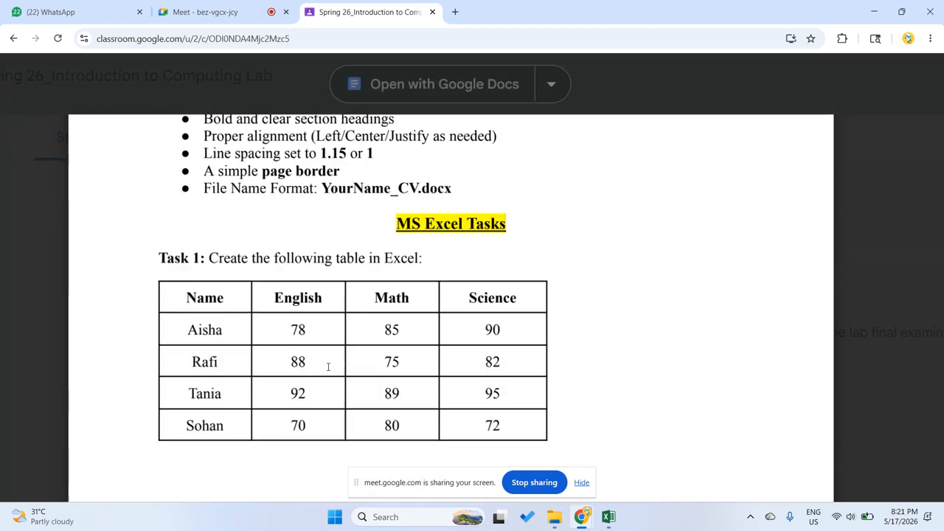
left_click_drag(182, 329, 516, 331)
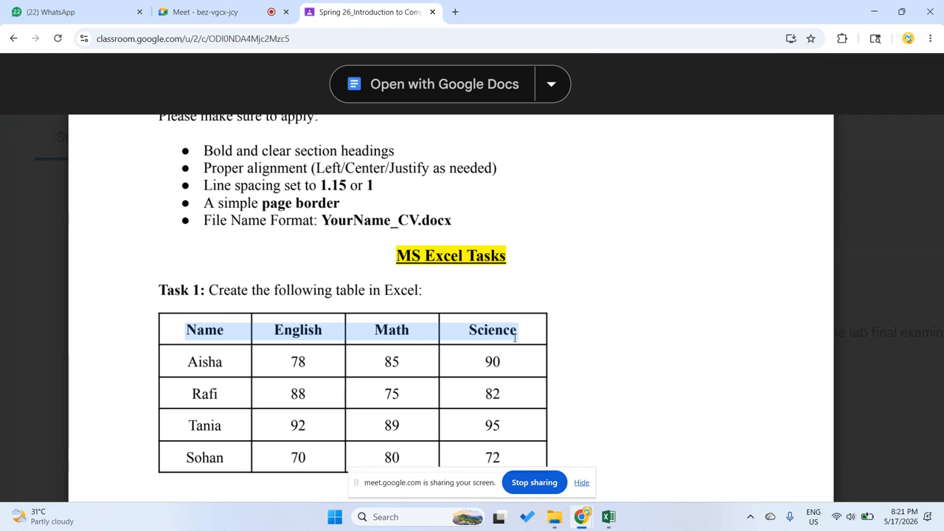
left_click(190, 333)
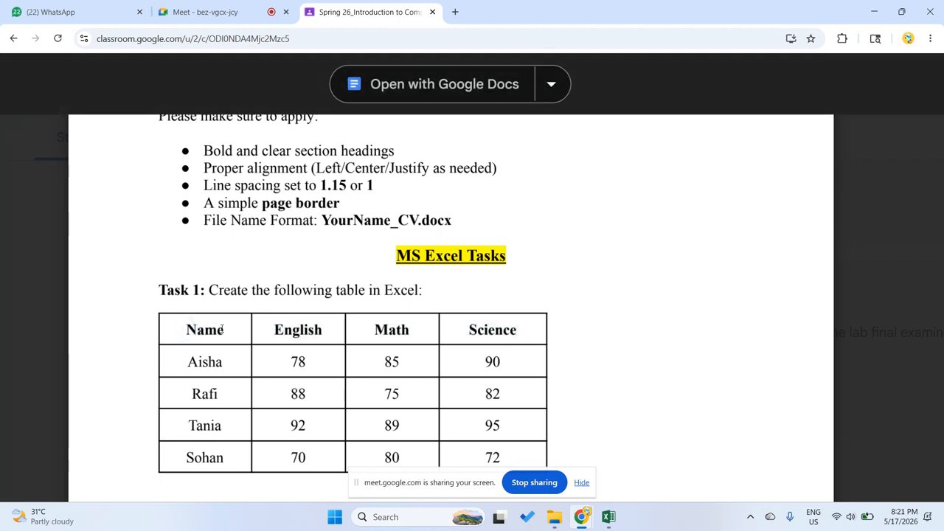
scroll(511, 336, "down", 1)
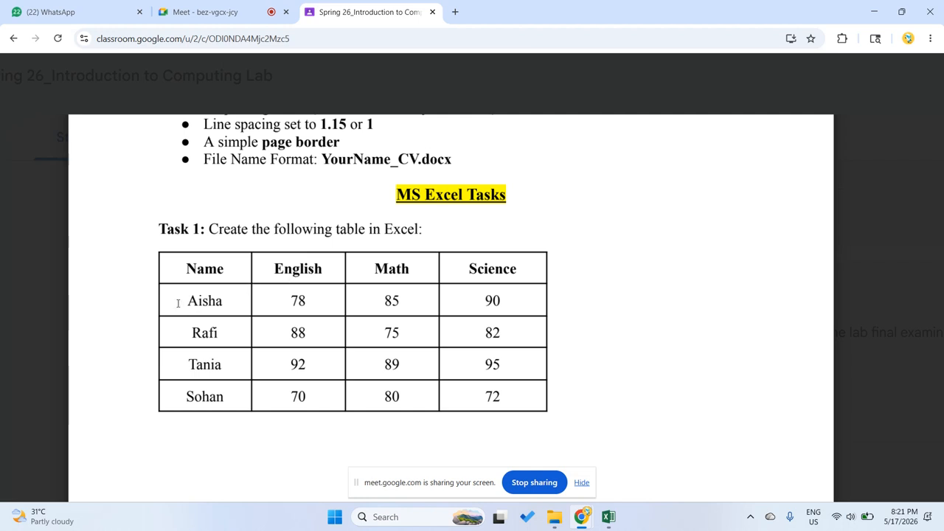
- Check the Task 1 table's rows, switch to Book1 in Excel and enter the heading Name in cell A1
left_click_drag(178, 303, 442, 371)
left_click(502, 386)
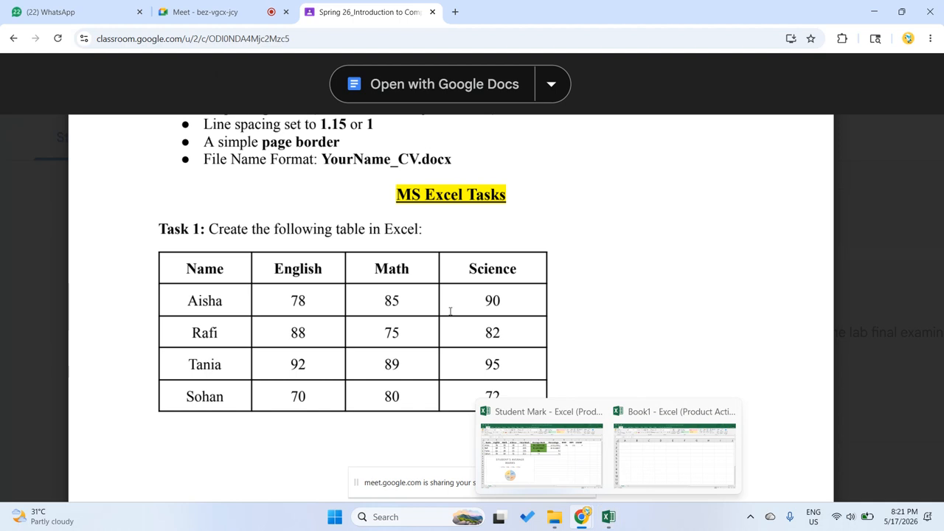
mouse_move(609, 516)
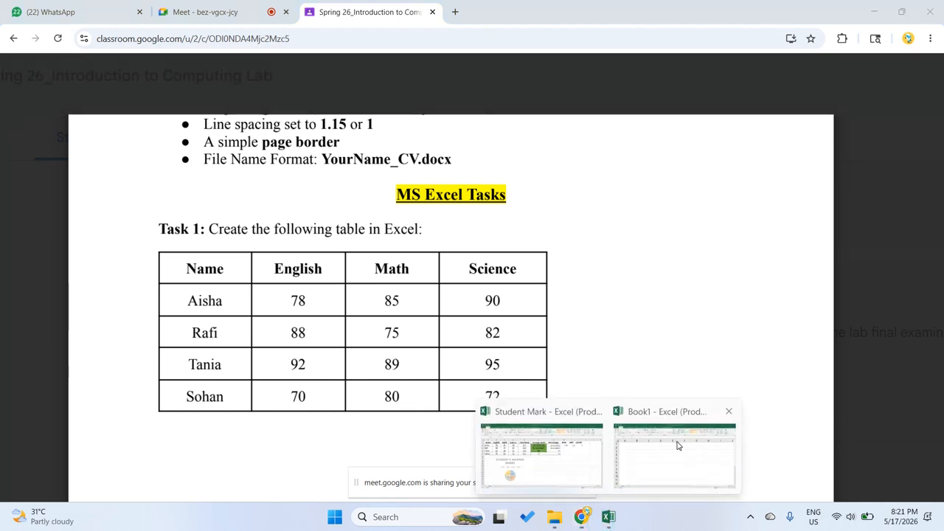
left_click(679, 447)
left_click(84, 159)
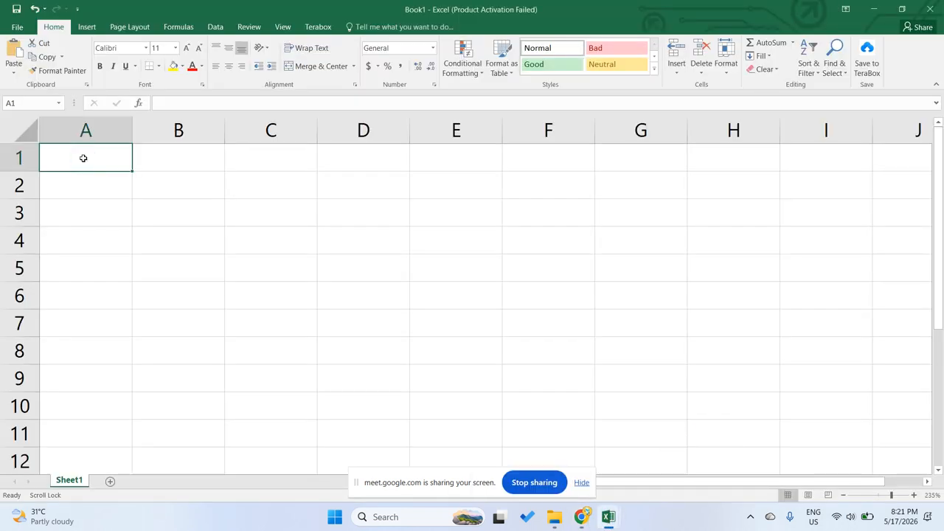
type("Name")
- Consult the assignment table's headings in Chrome and enter English in cell B1 of Book1
left_click(139, 158)
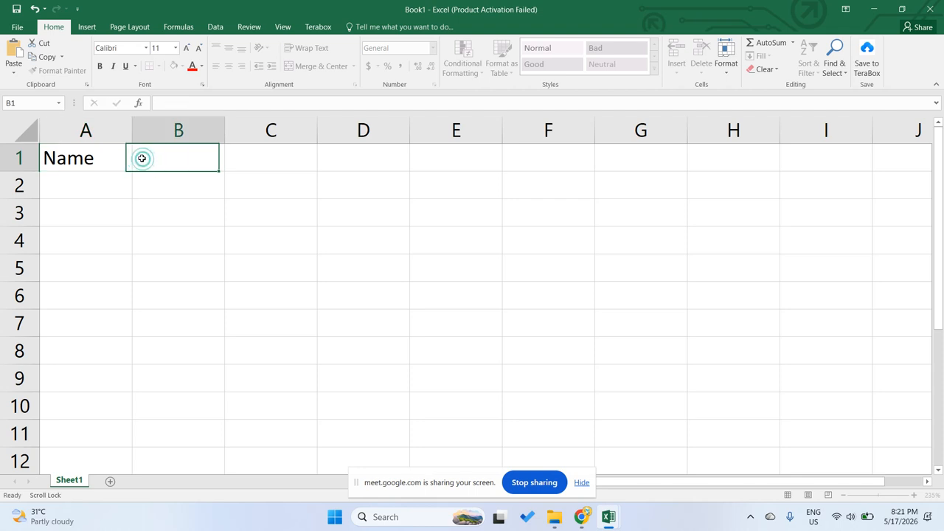
left_click(583, 516)
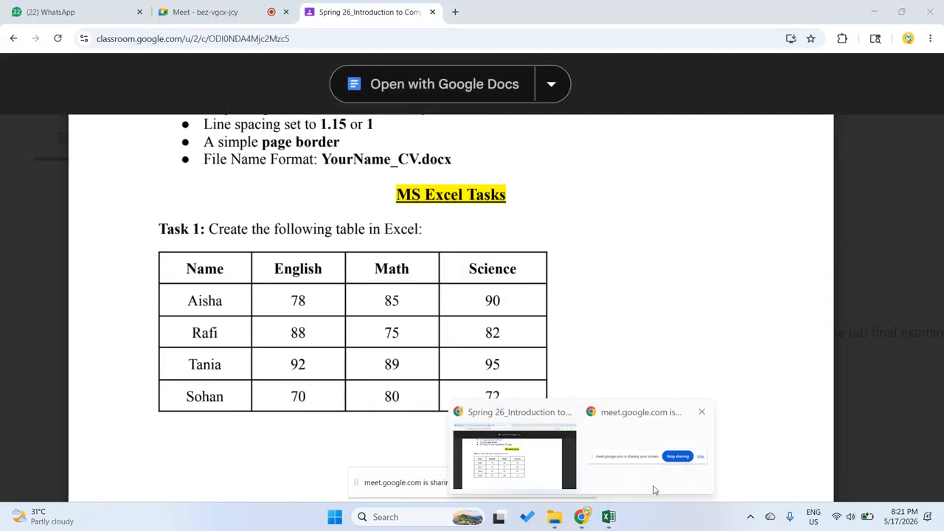
left_click(667, 442)
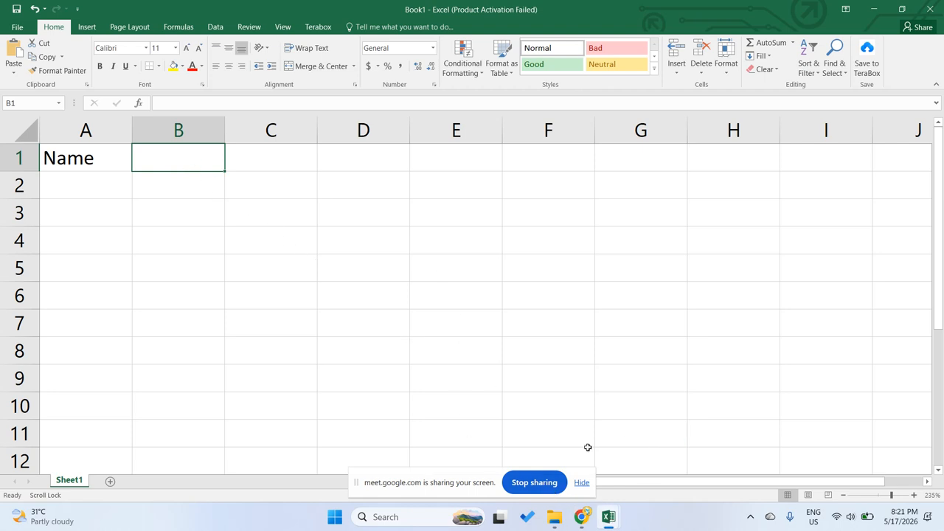
left_click(166, 164)
type("e")
key("BackSpace")
type("Englishj")
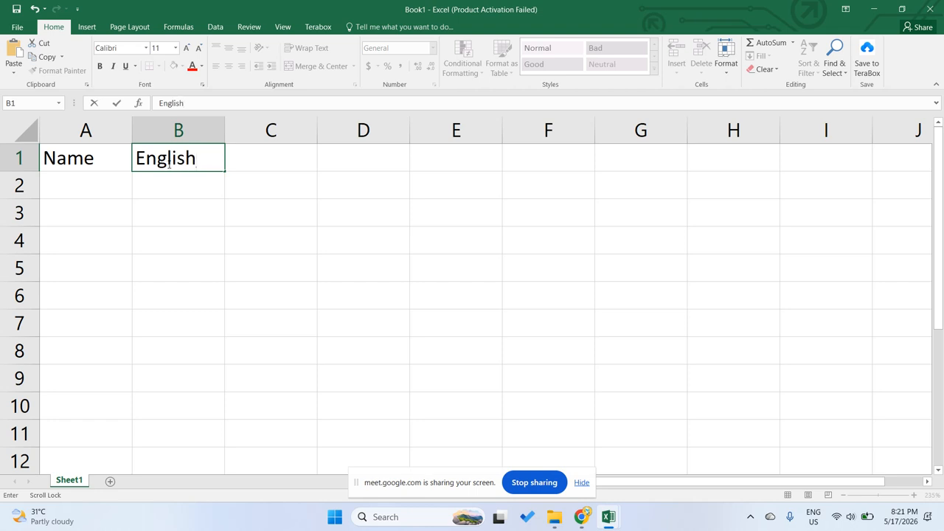
- Recheck the assignment table in Chrome, and enter the headings Math in C1 and Science in D1 of Book1
left_click(579, 518)
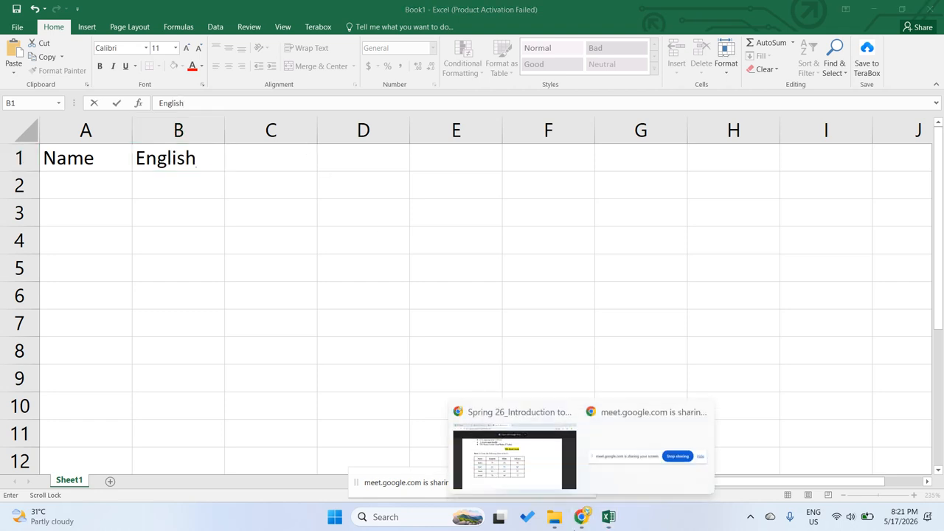
left_click(536, 489)
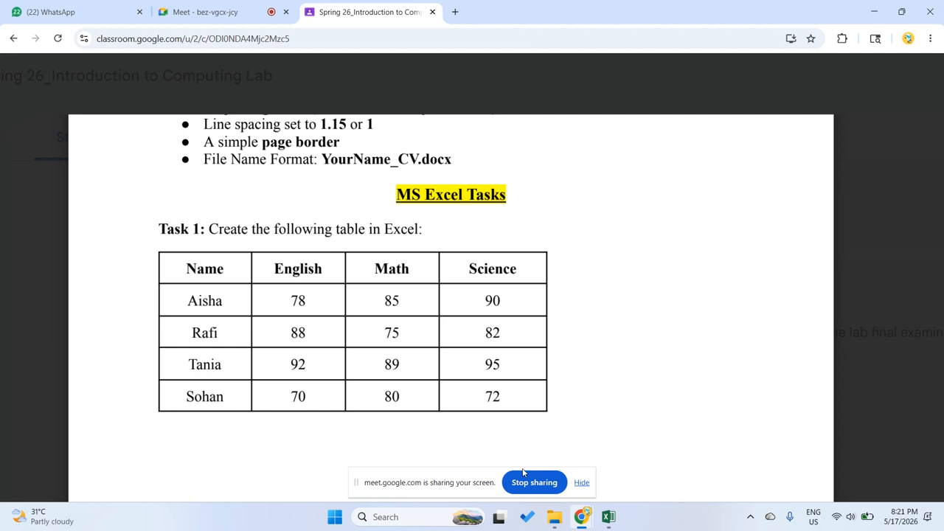
mouse_move(609, 517)
left_click(618, 431)
left_click(280, 154)
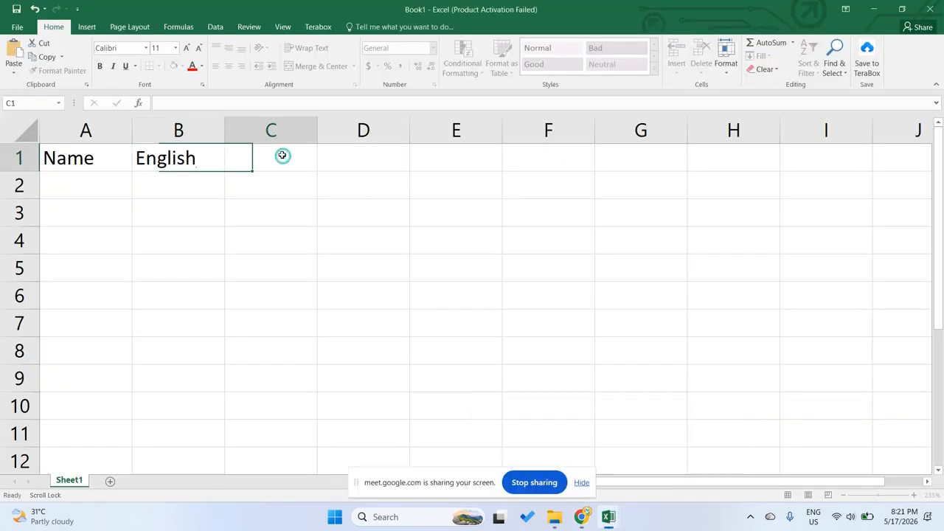
type("Math")
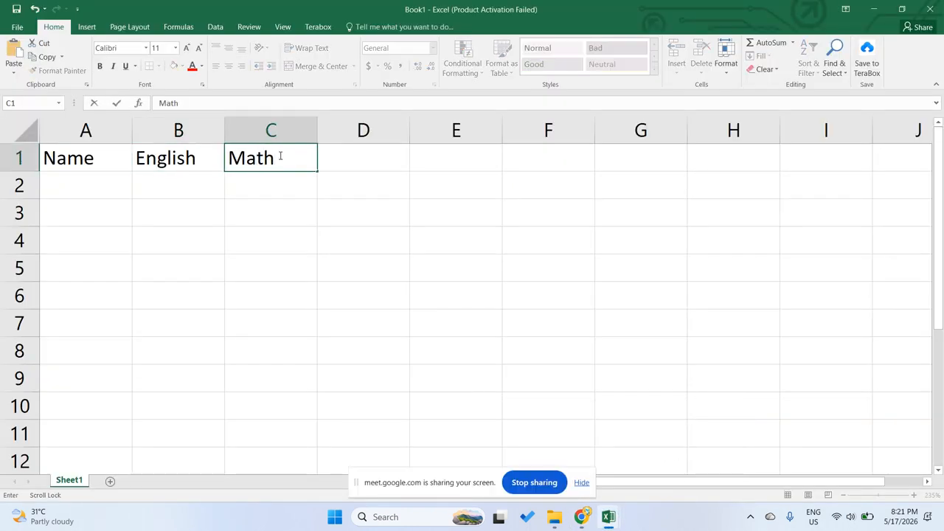
left_click(376, 157)
type("Science")
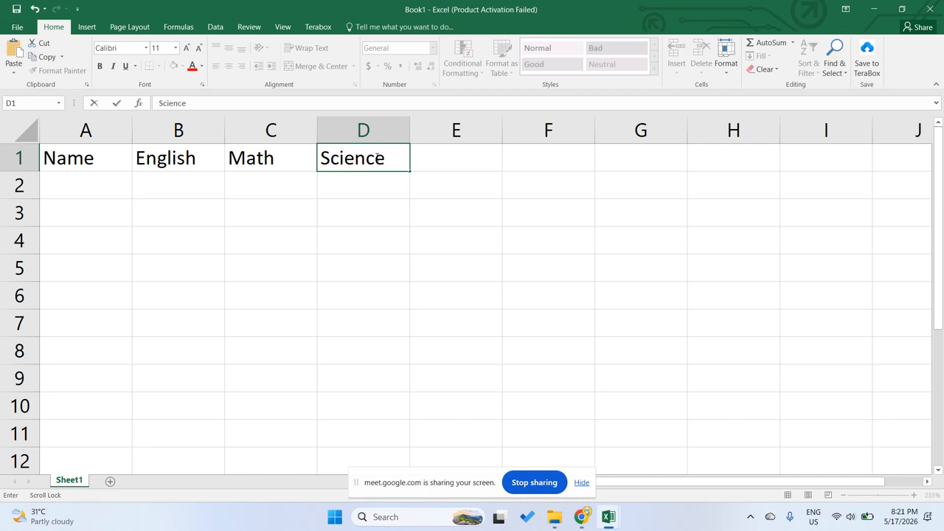
- Look at the student rows of the assignment table in Chrome and the finished Student Mark workbook, ending back in Book1
left_click(83, 185)
mouse_move(579, 520)
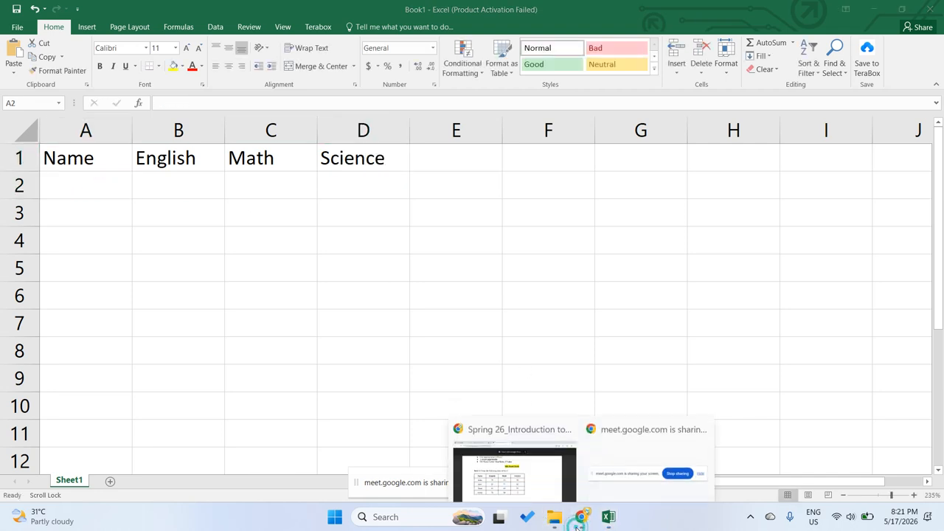
left_click(543, 449)
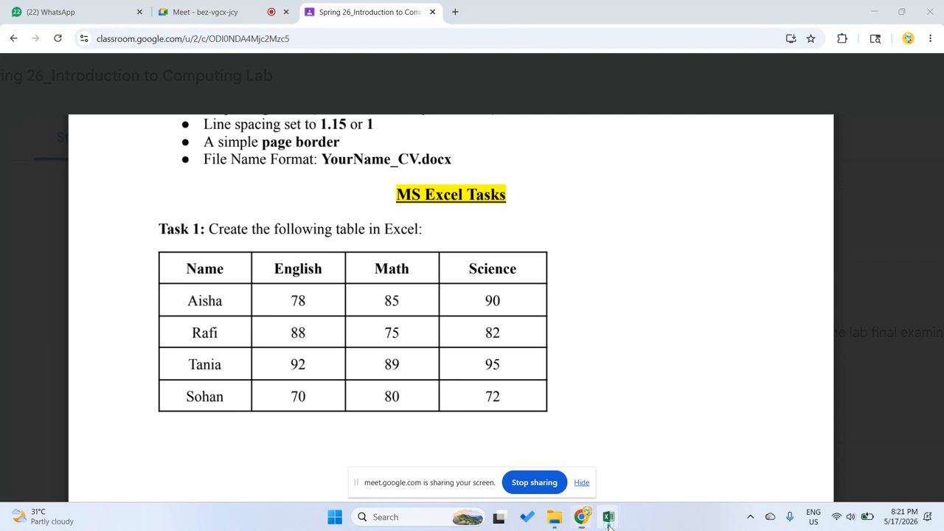
mouse_move(608, 516)
left_click(531, 456)
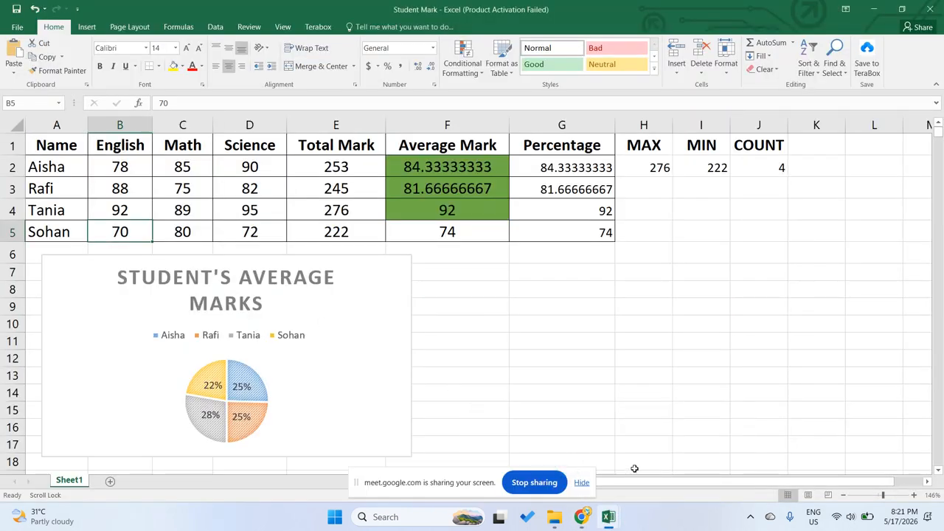
mouse_move(609, 516)
left_click(667, 461)
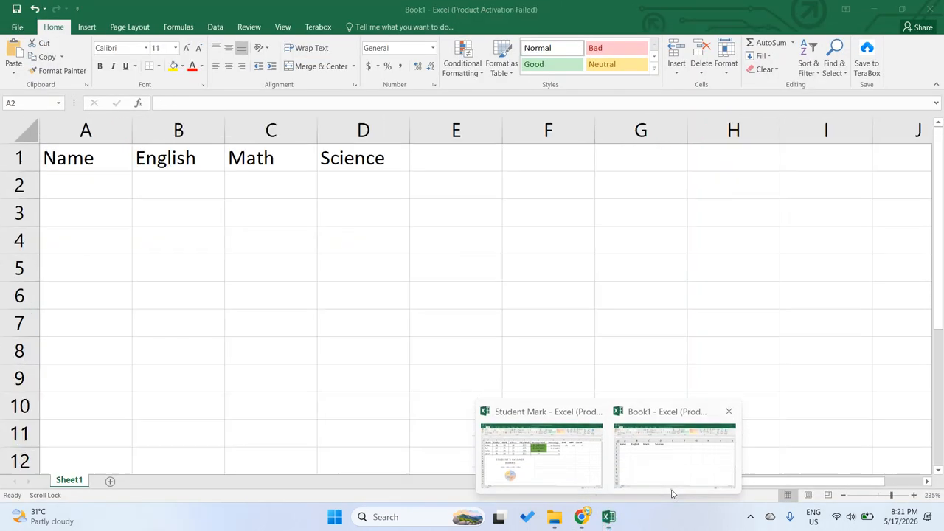
- Enter the first student's name in cell A2 and an English mark of 44 in B2
double_click(97, 190)
type("Tania")
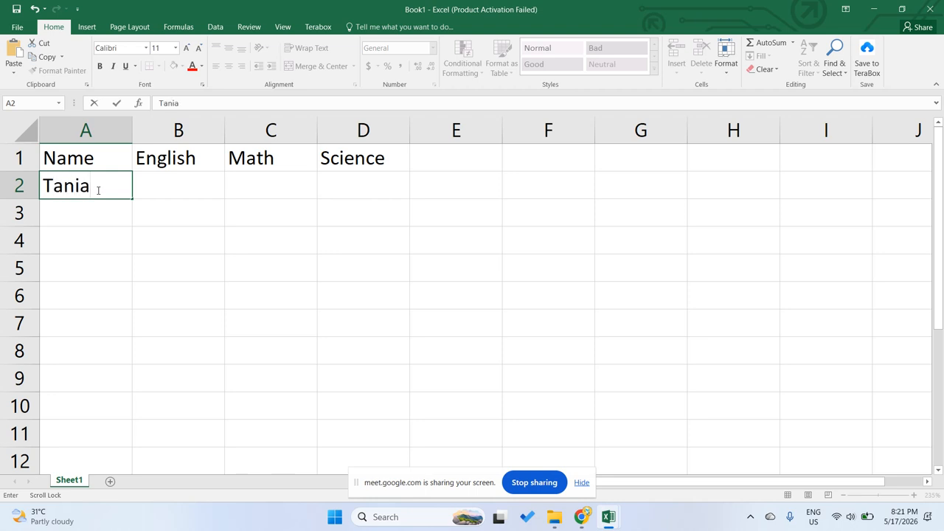
left_click(178, 189)
type("454")
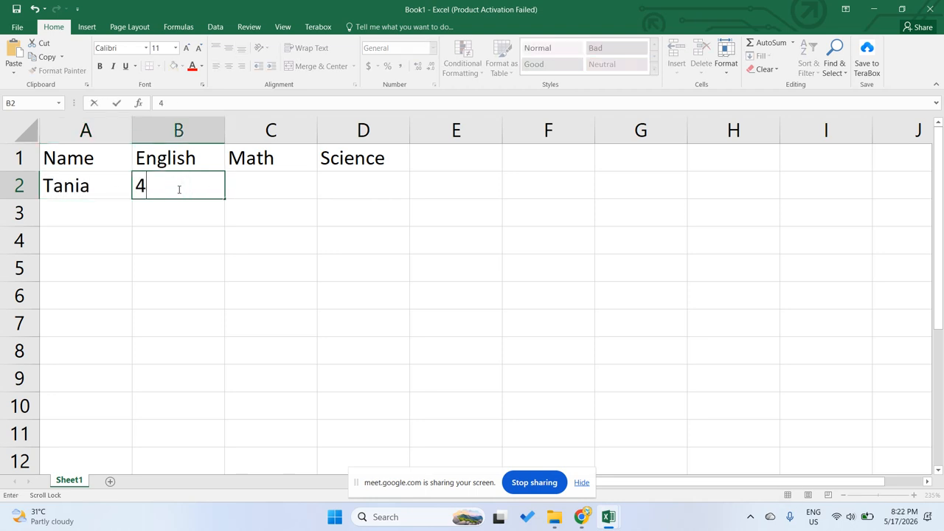
left_click(272, 190)
left_click(205, 189)
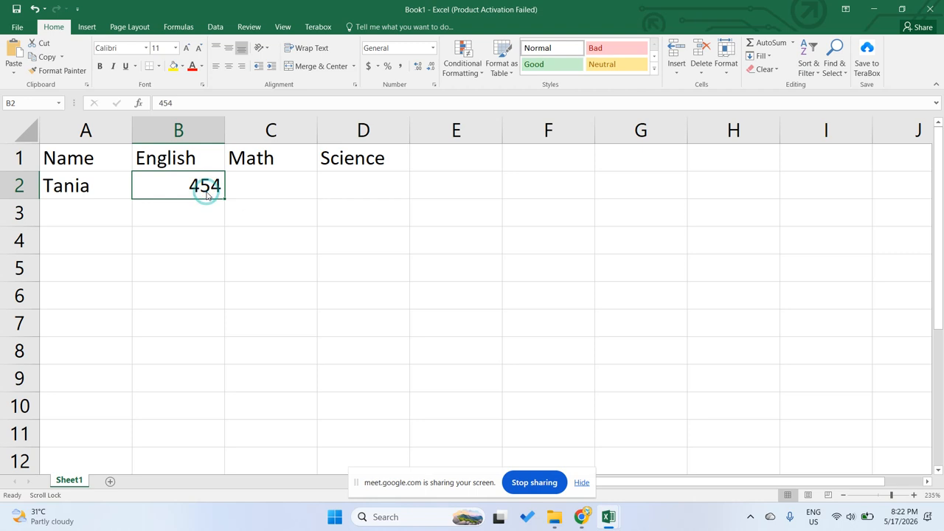
double_click(204, 190)
key("BackSpace")
- Enter the first student's Math mark of 80 in C2 and Science mark of 55 in D2
left_click(273, 184)
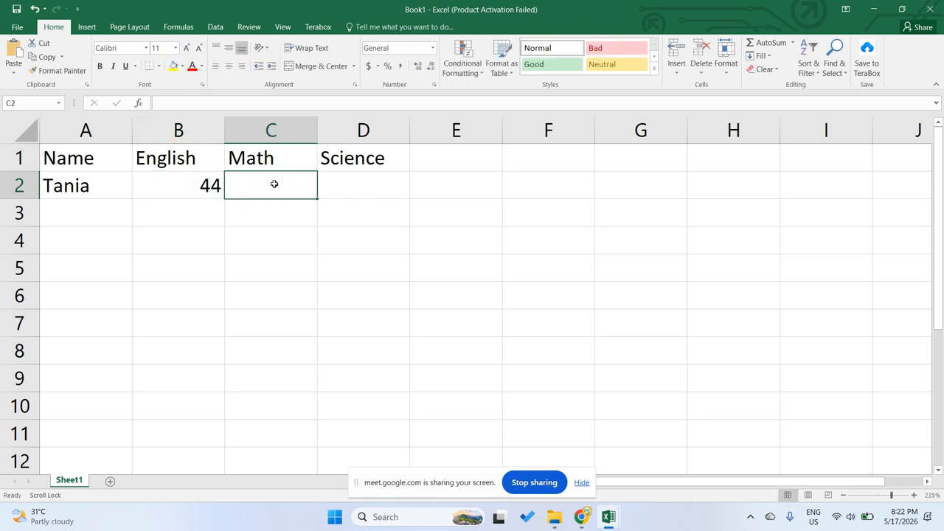
type("80")
left_click(381, 186)
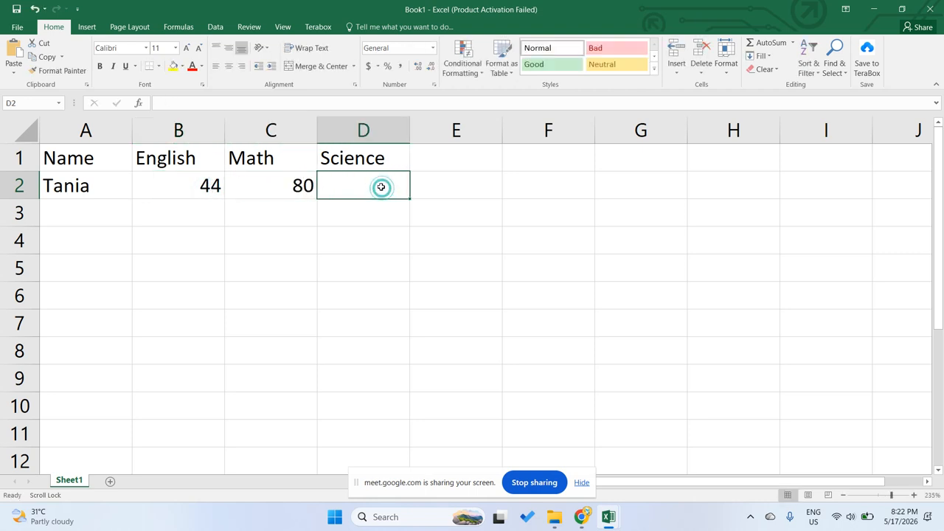
type("55")
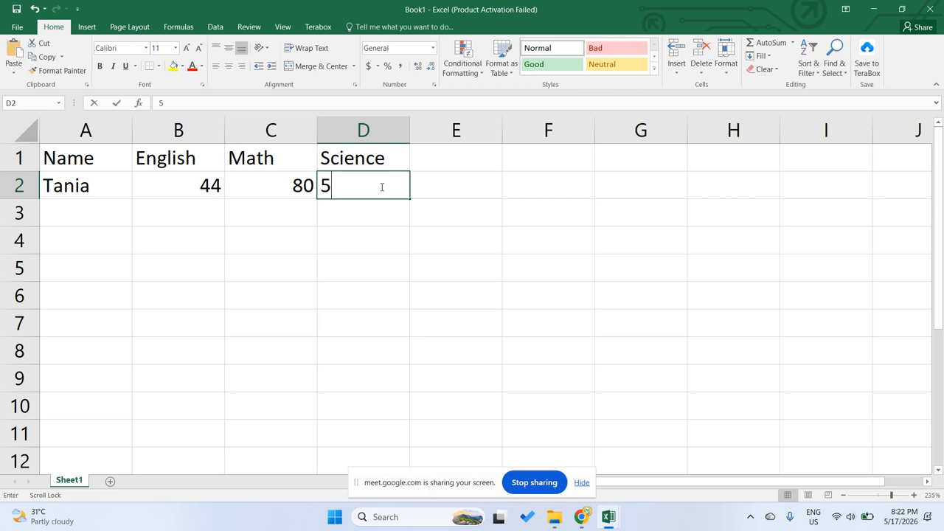
- Enter the second student's name in cell A3, correcting its last two letters
left_click(101, 215)
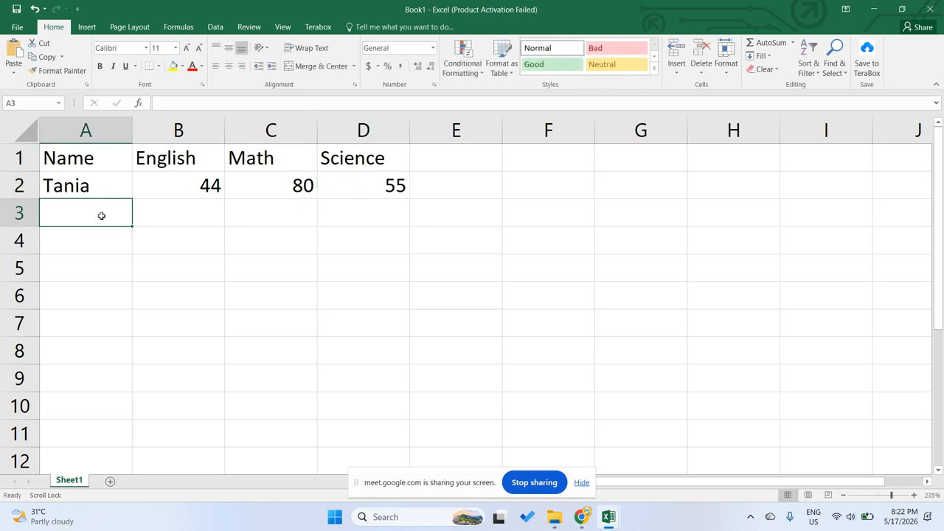
type("Hasna")
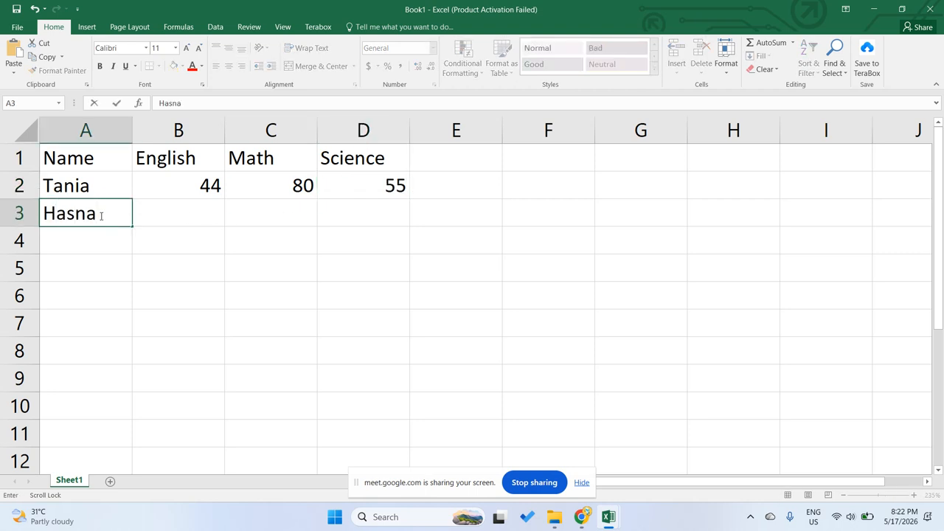
key("BackSpace")
key("BackSpace")
type("an")
- Enter the second student's marks in row 3: English 50, Math 50 and Science 60
left_click(178, 208)
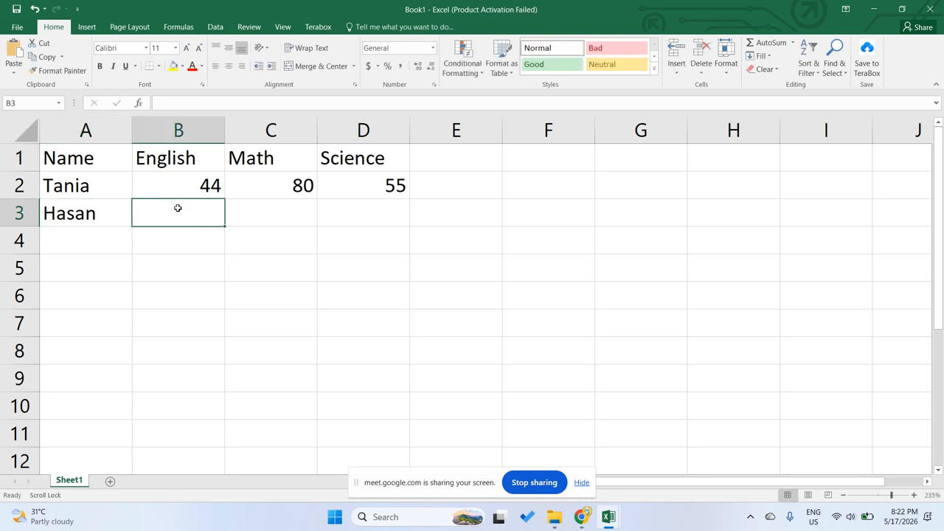
type("50")
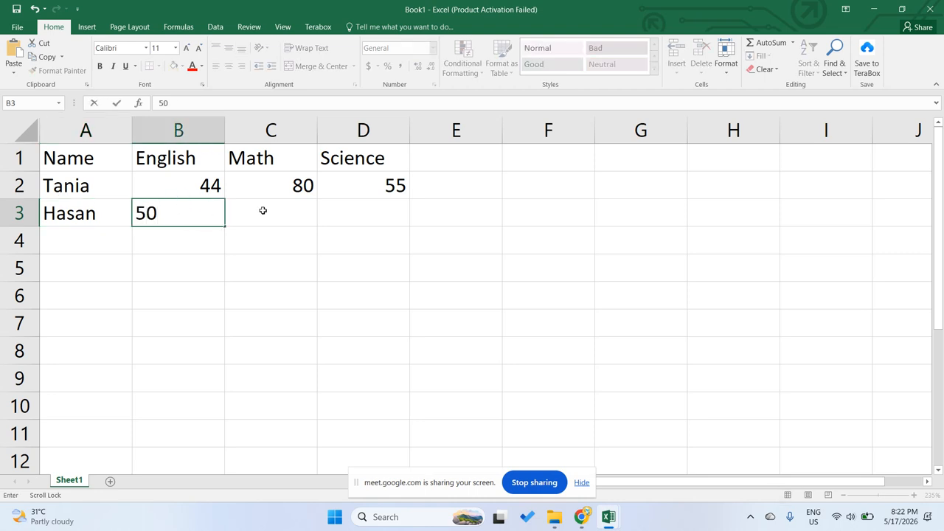
left_click(263, 210)
type("50")
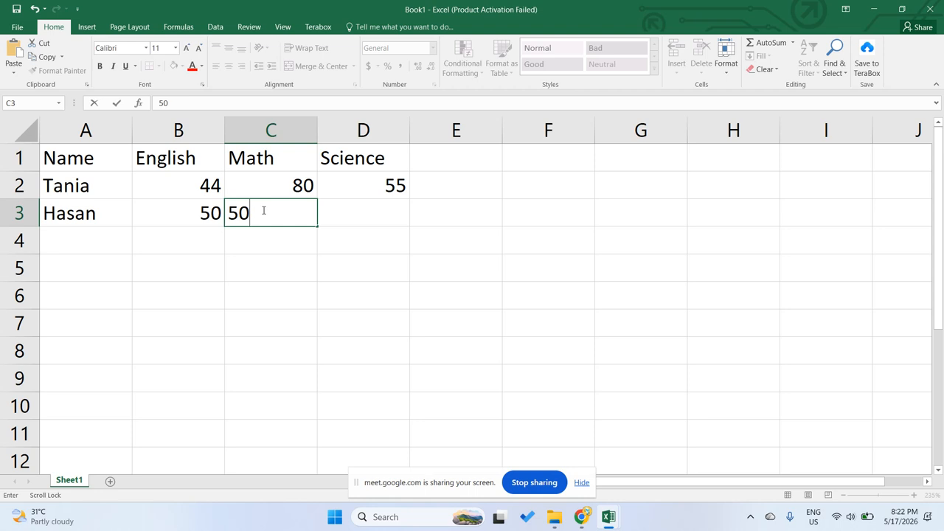
left_click(366, 222)
type("60")
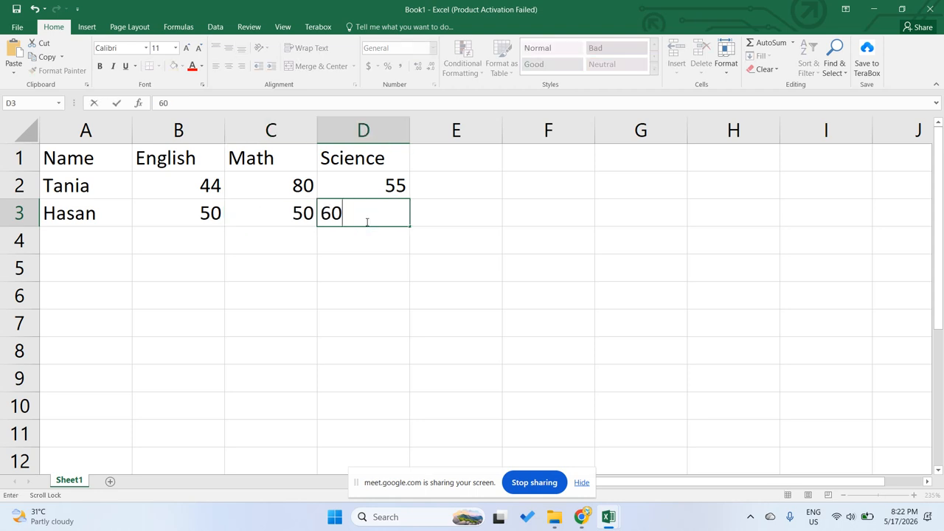
left_click(89, 248)
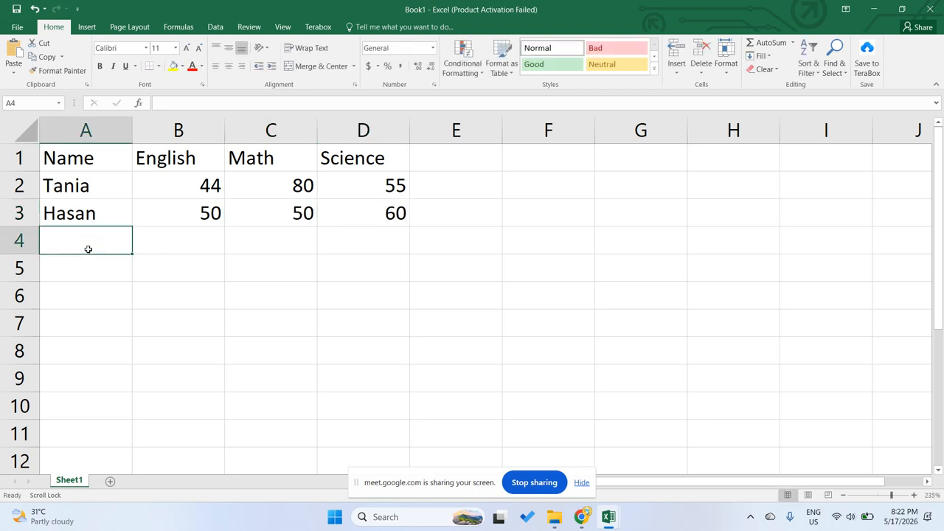
- Switch to Chrome and look through the participant list of the Google Meet call
left_click(581, 516)
left_click(515, 450)
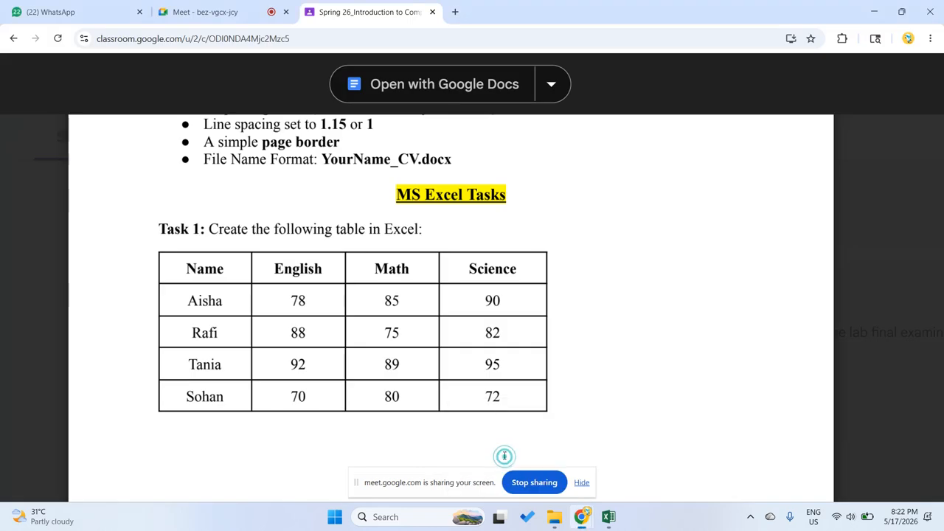
left_click(244, 6)
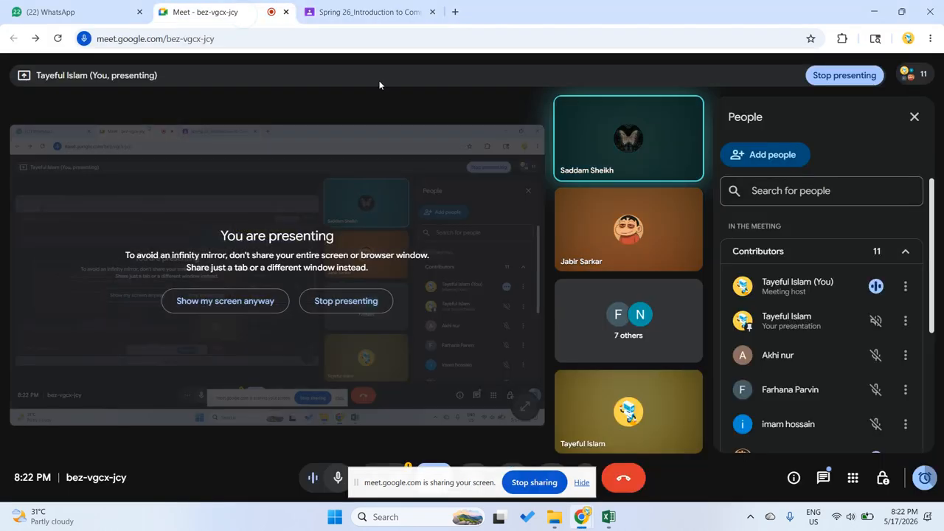
scroll(865, 349, "down", 3)
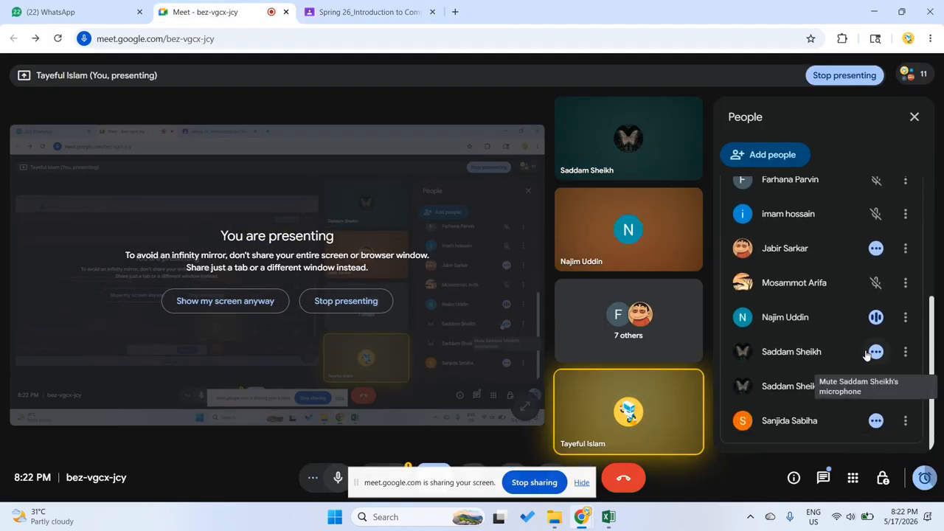
scroll(870, 368, "up", 5)
- Check the Task 1 sample table in the assignment, return to the Book1 workbook in Excel and enter the third student's name in A4
left_click(390, 5)
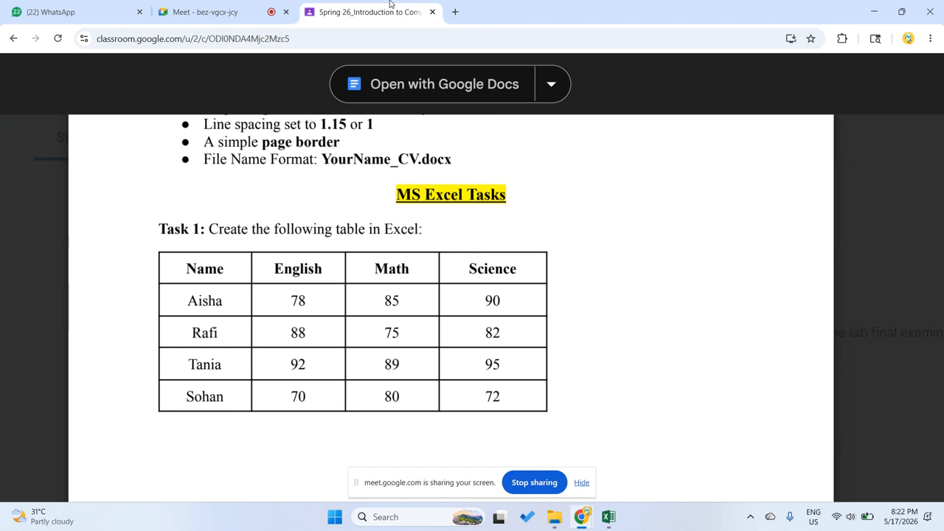
left_click(642, 475)
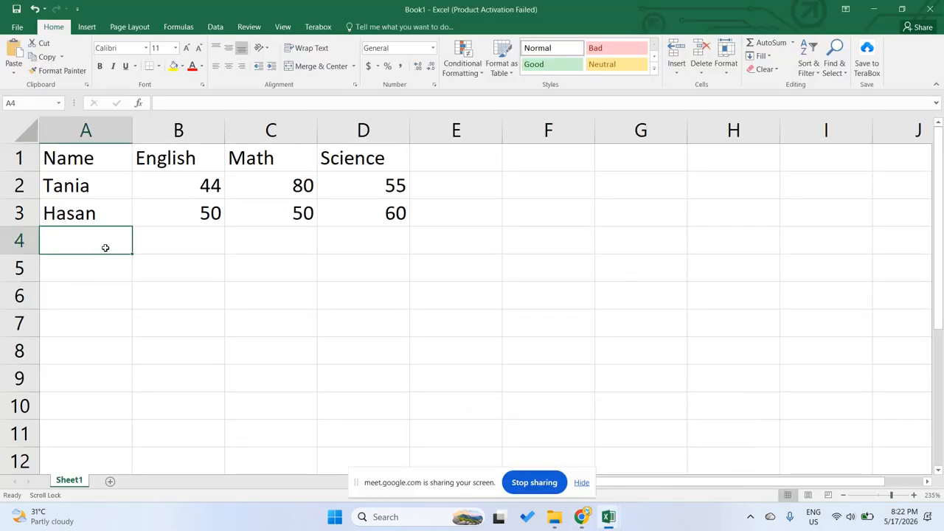
type("Sabbiur")
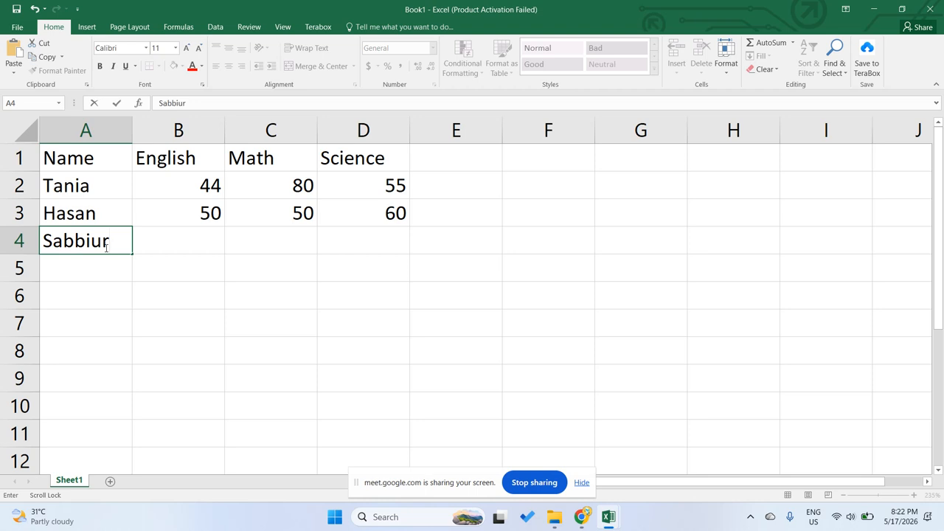
- Enter the third student's marks in row 4: English 60, Math 59 and Science 70
left_click(200, 238)
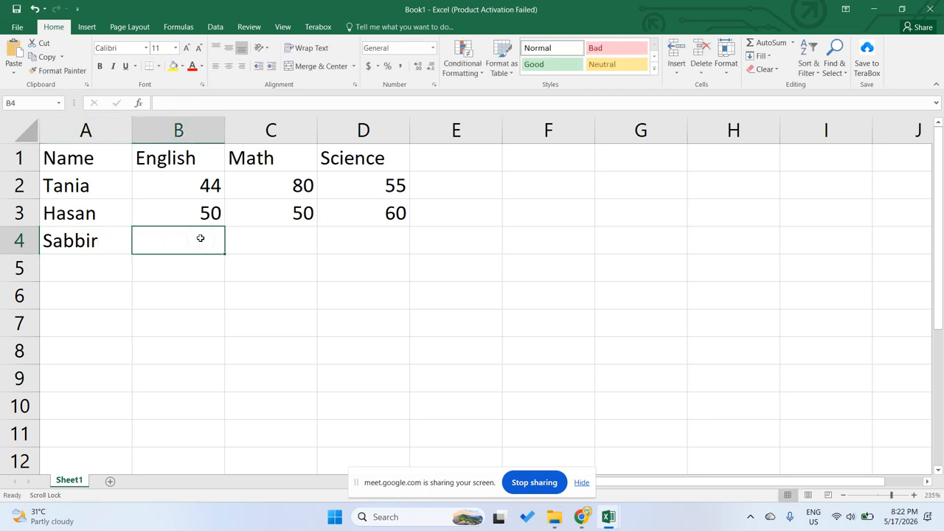
type("60")
left_click(272, 244)
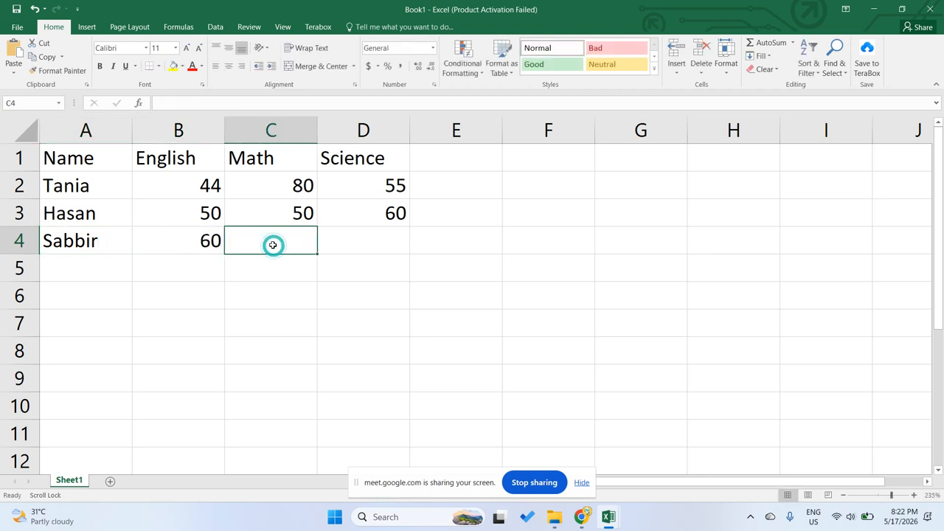
type("59")
left_click(414, 242)
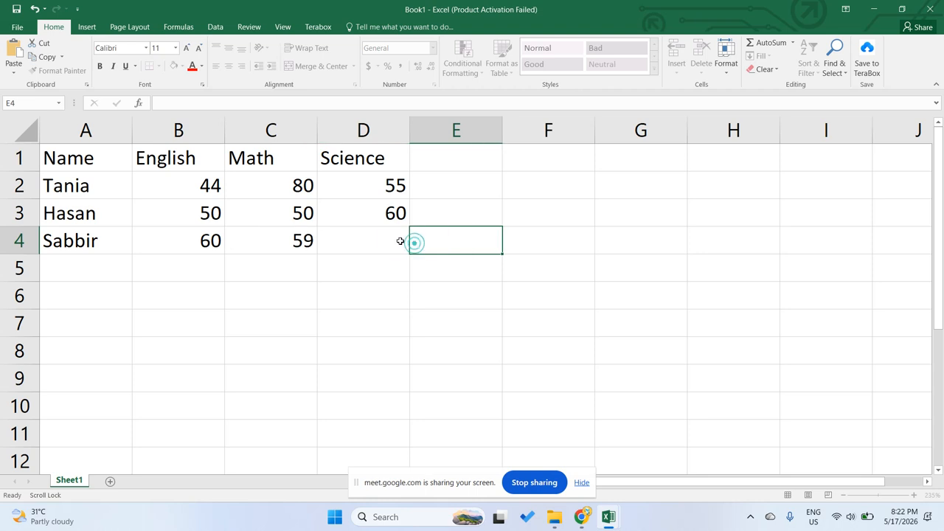
left_click(397, 241)
type("70")
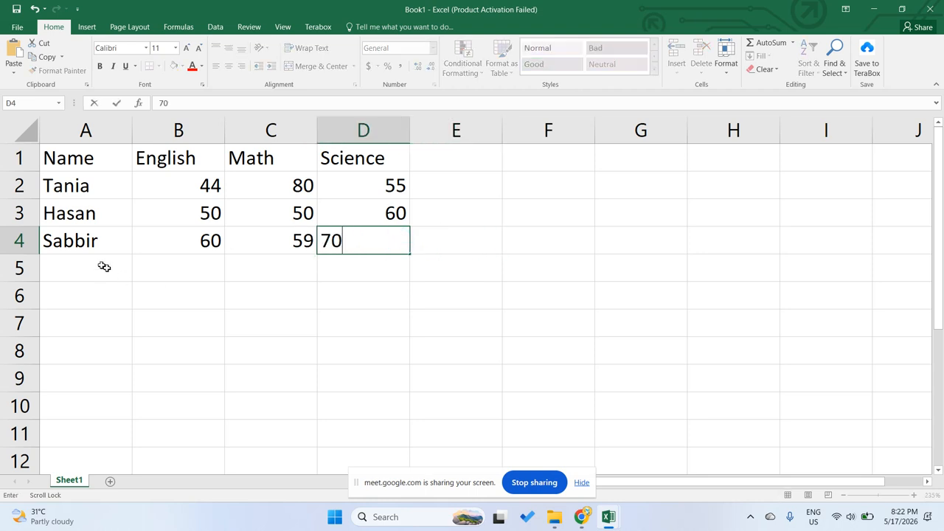
- Enter the fourth student's name in A5 and an English mark in B5, correcting the mark to 30
left_click(101, 264)
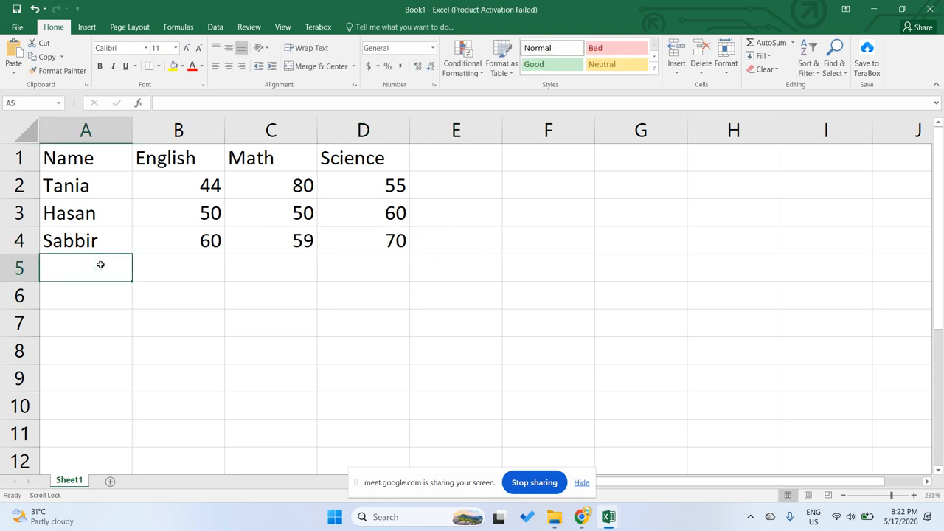
type("Ekram")
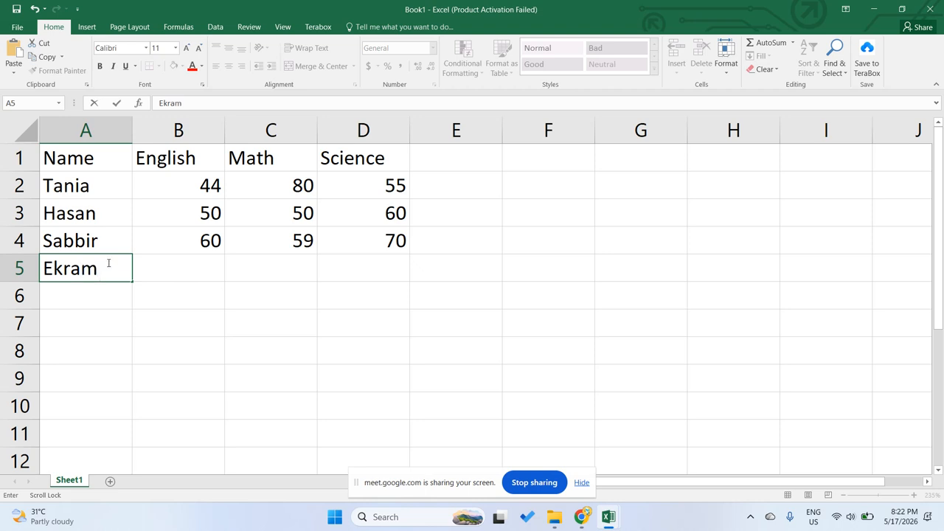
left_click(174, 262)
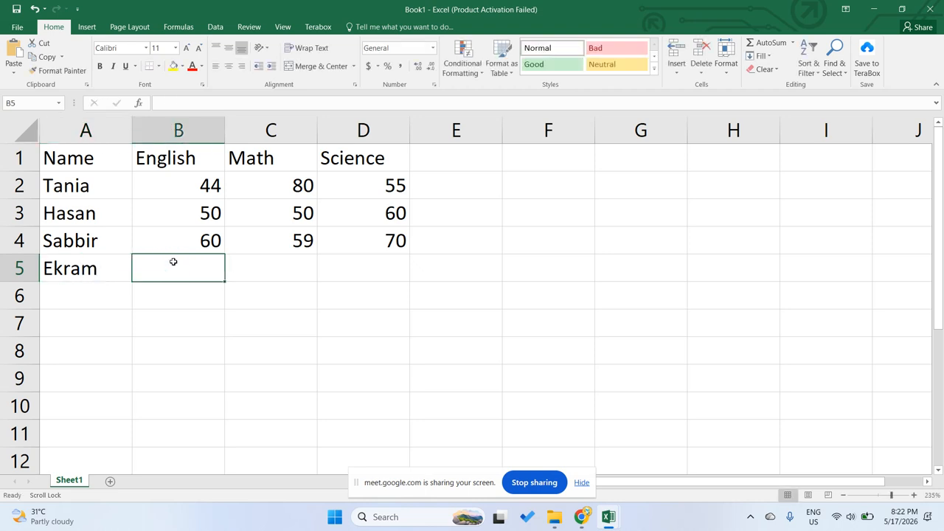
type("60")
left_click(270, 266)
left_click(175, 266)
double_click(205, 268)
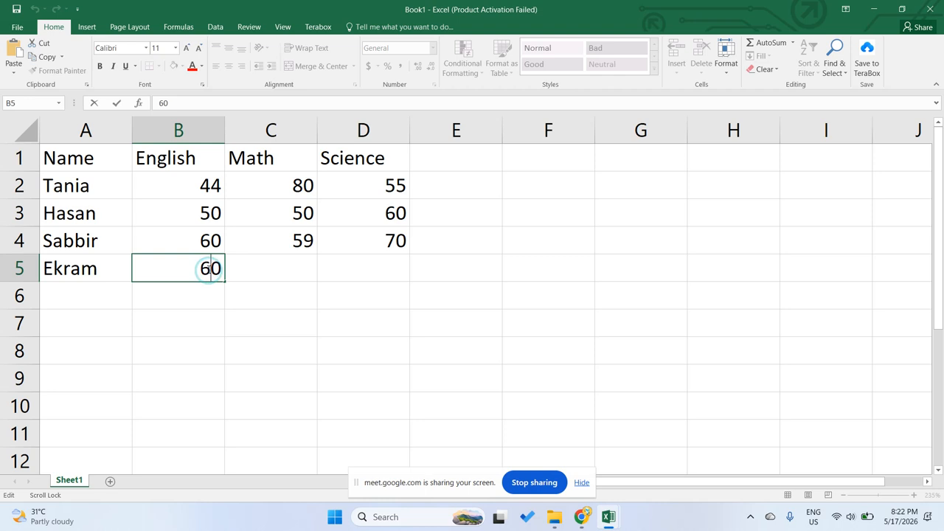
key("BackSpace")
type("3")
- Enter the fourth student's Math mark of 50 in C5 and Science mark of 90 in D5
left_click(266, 271)
type("50")
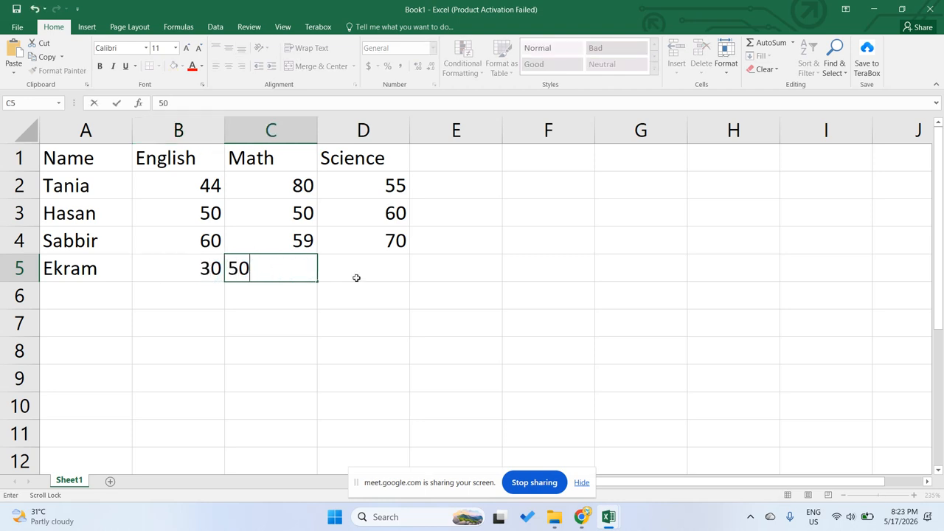
left_click(364, 275)
type("90")
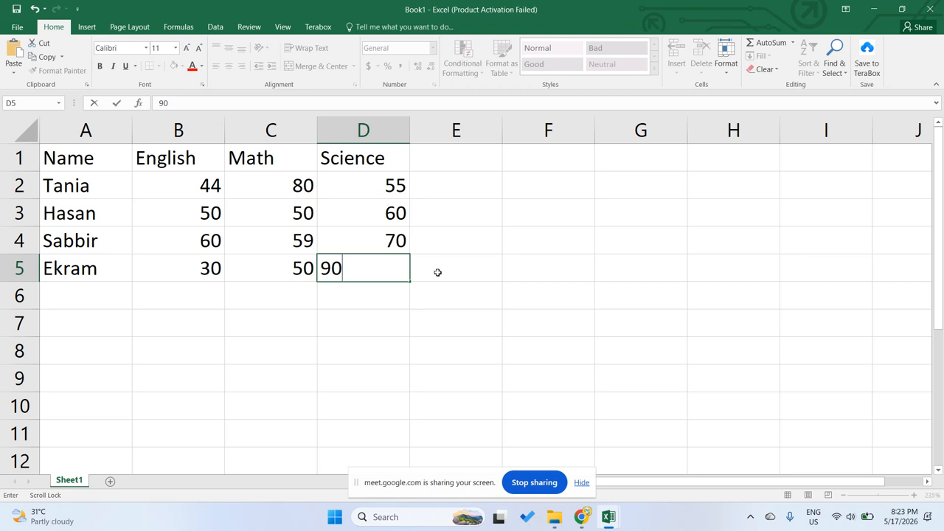
left_click(431, 274)
left_click(163, 297)
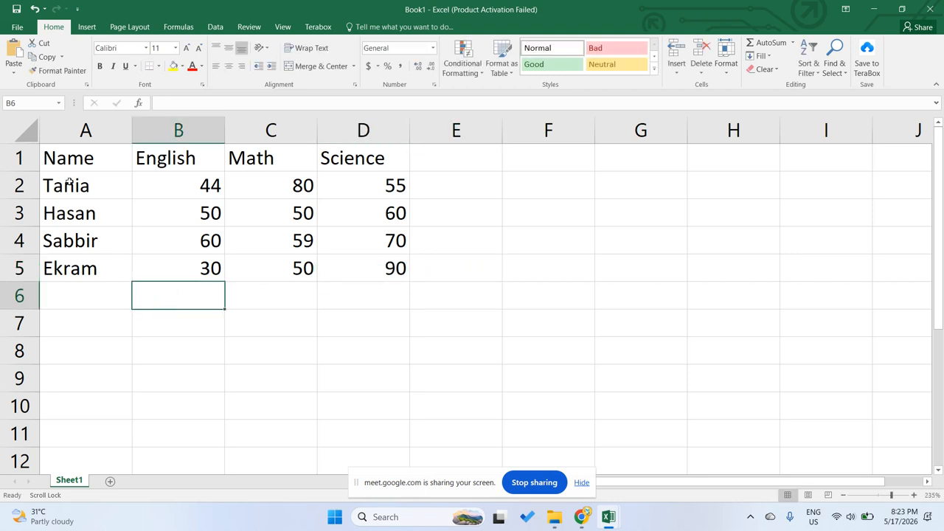
- Switch to the assignment in Chrome and read the Task 1 instructions on entering the data and making the headings bold
mouse_move(581, 516)
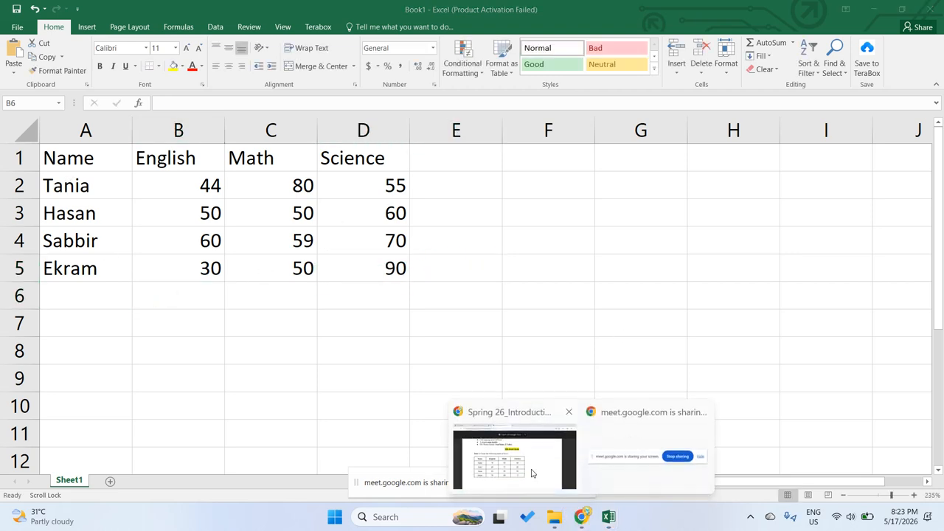
left_click(533, 472)
scroll(318, 265, "down", 3)
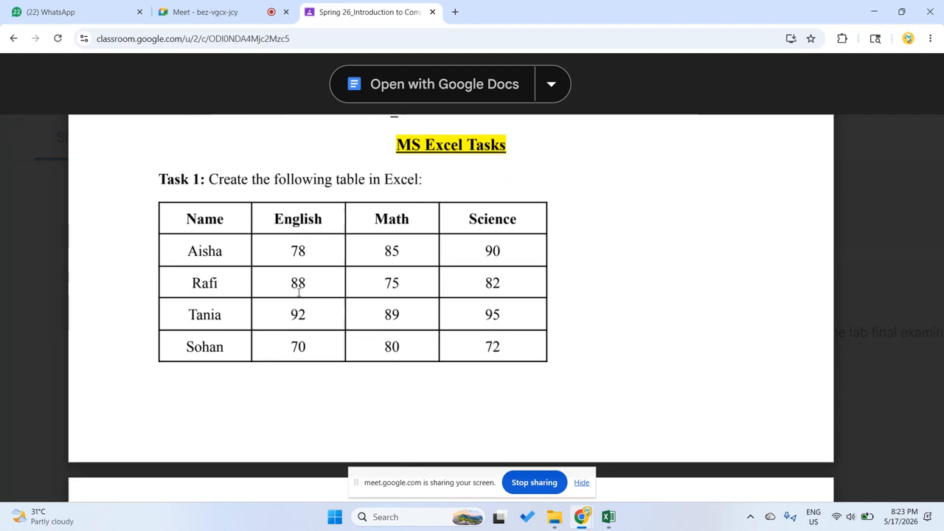
scroll(221, 229, "up", 2)
scroll(299, 299, "down", 3)
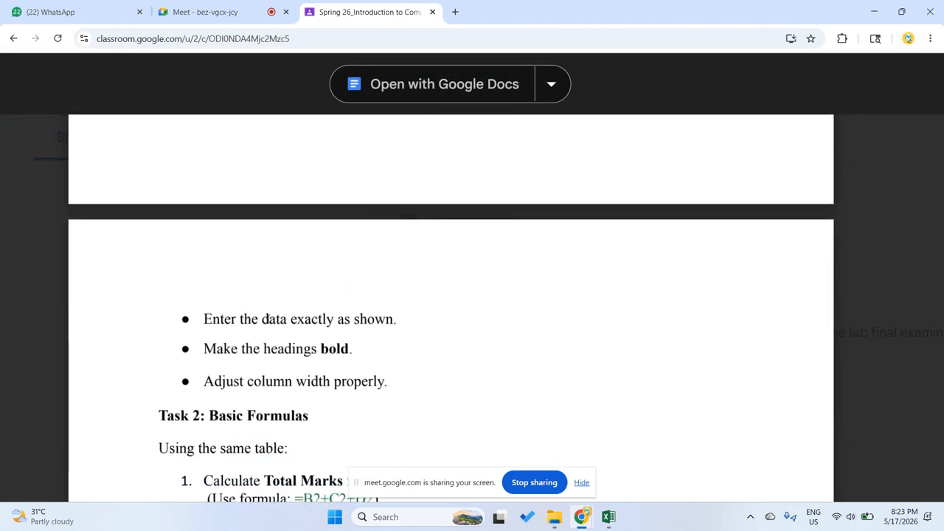
scroll(263, 318, "down", 1)
double_click(205, 258)
left_click_drag(205, 258, 388, 260)
scroll(356, 268, "down", 1)
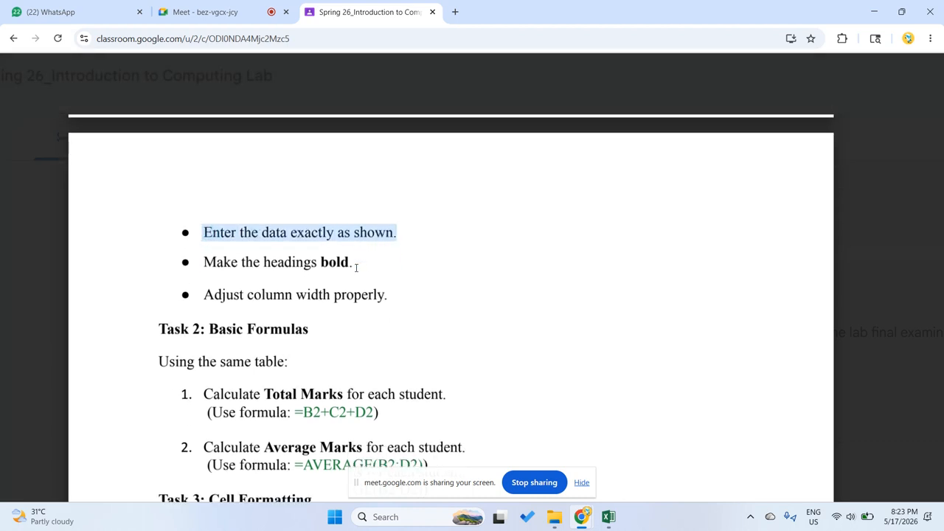
left_click(197, 226)
left_click_drag(205, 228, 334, 234)
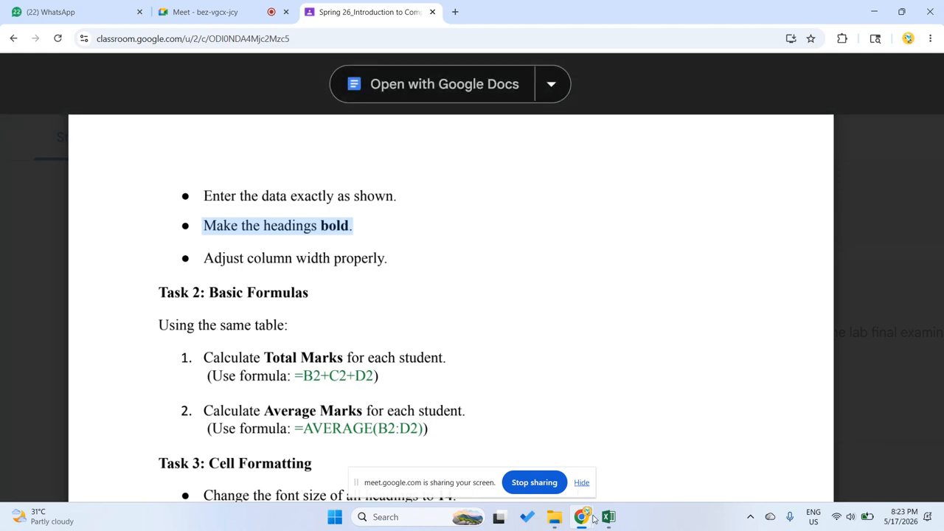
- Switch back to the Book1 workbook in Excel and make the headings in A1:D1 bold
mouse_move(608, 516)
left_click(652, 454)
left_click_drag(52, 153, 359, 167)
scroll(304, 180, "up", 3)
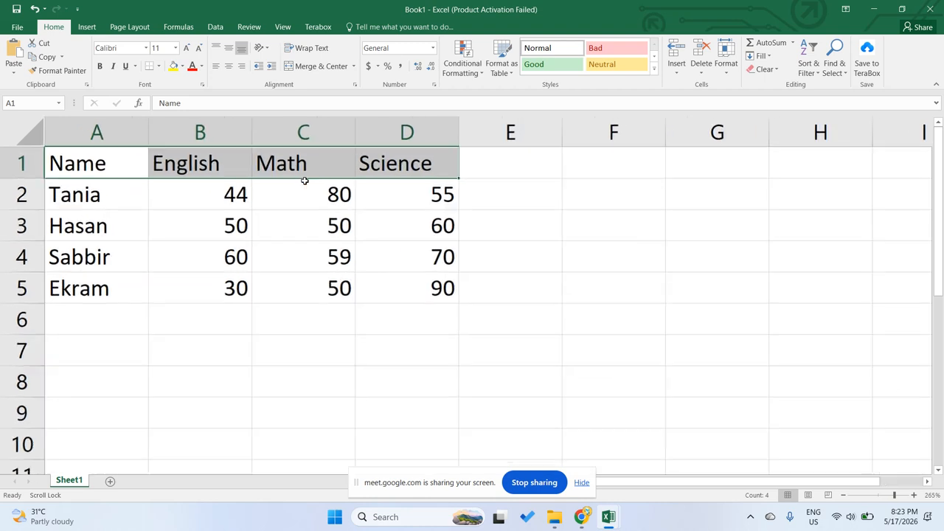
scroll(305, 183, "up", 1)
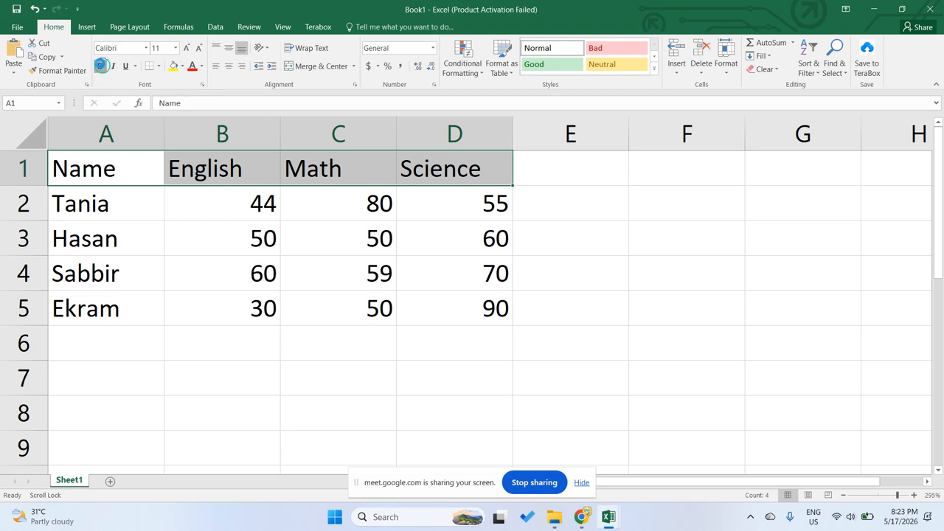
left_click(101, 67)
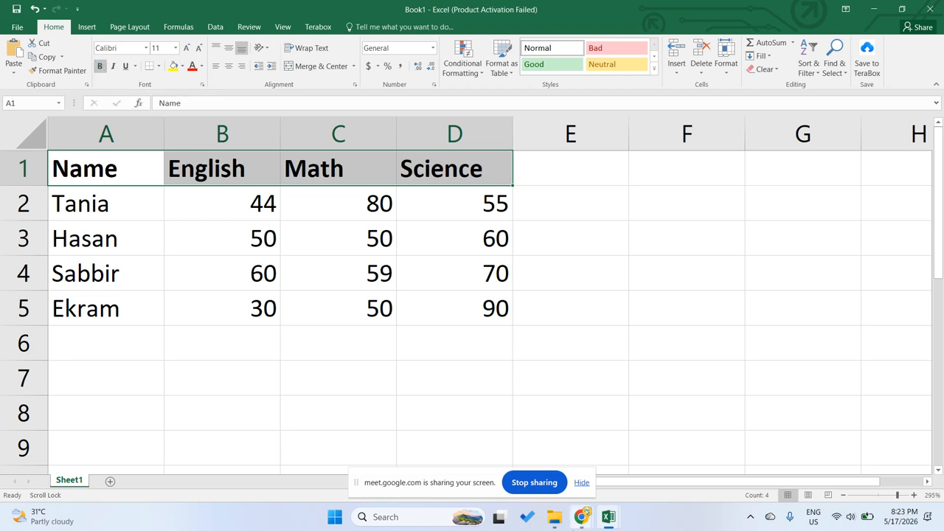
- Check the column-width instruction in the Chrome assignment, then return to Book1 in Excel and center the headings in A1:D1
mouse_move(581, 516)
left_click(517, 457)
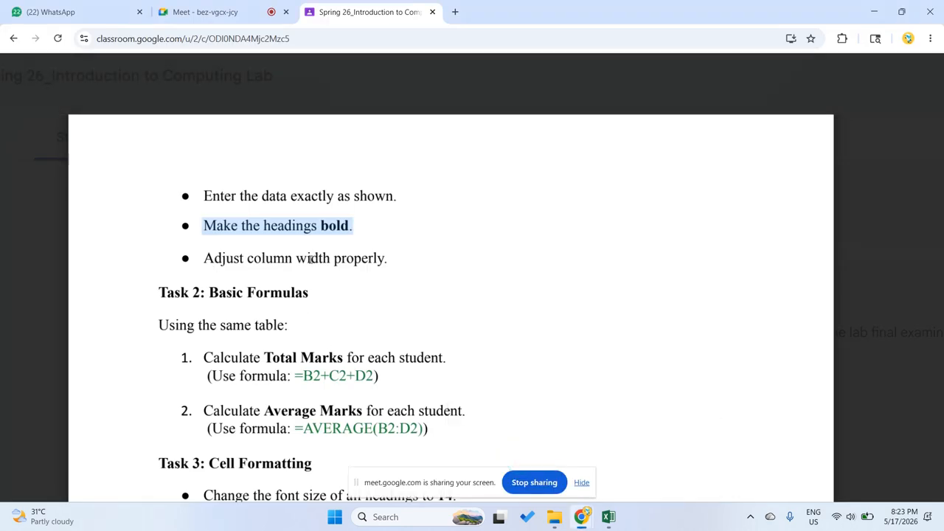
mouse_move(608, 516)
left_click(626, 444)
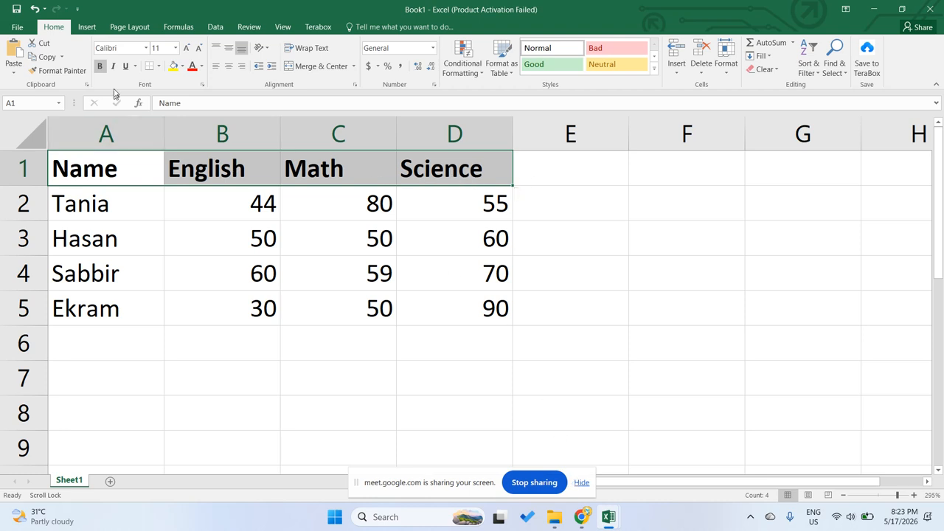
left_click(230, 67)
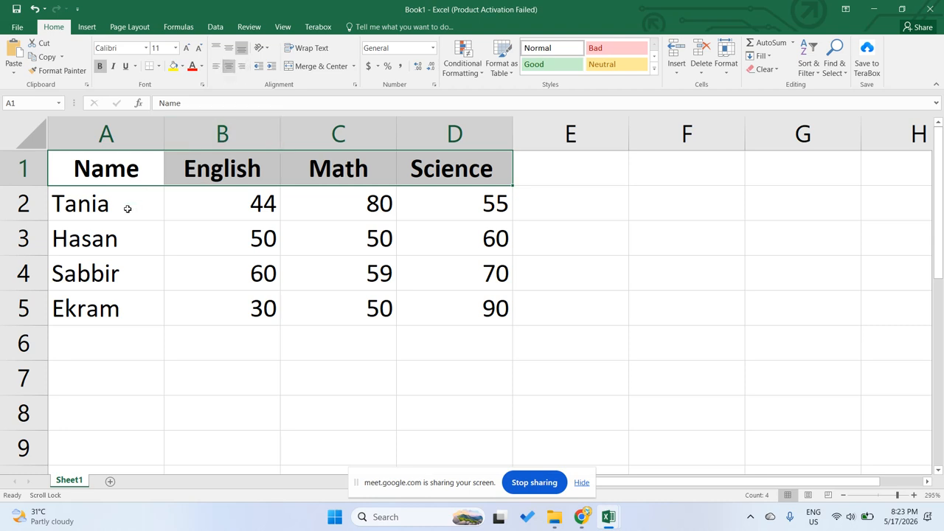
- Switch to the assignment in Chrome and reread the three Task 1 bullets, highlighting the bold-heading and column-width instructions
mouse_move(581, 516)
left_click(535, 483)
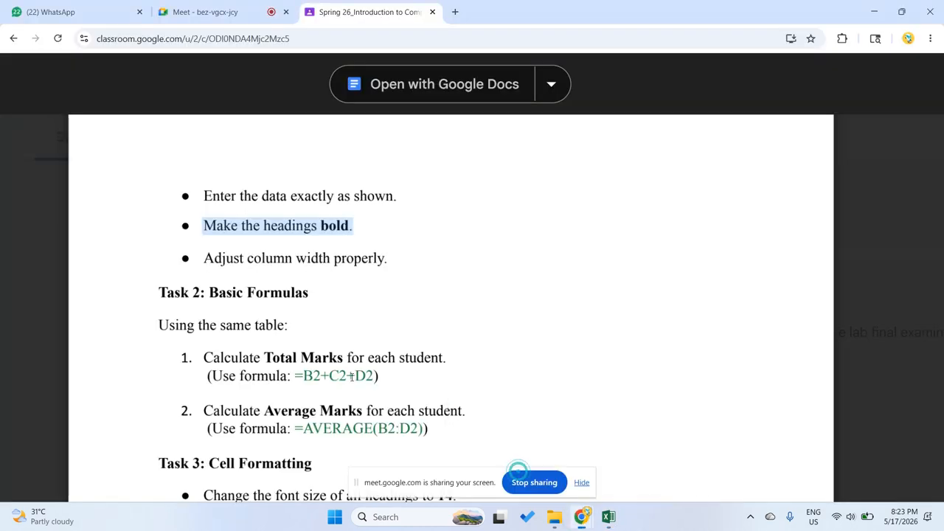
scroll(286, 286, "up", 5)
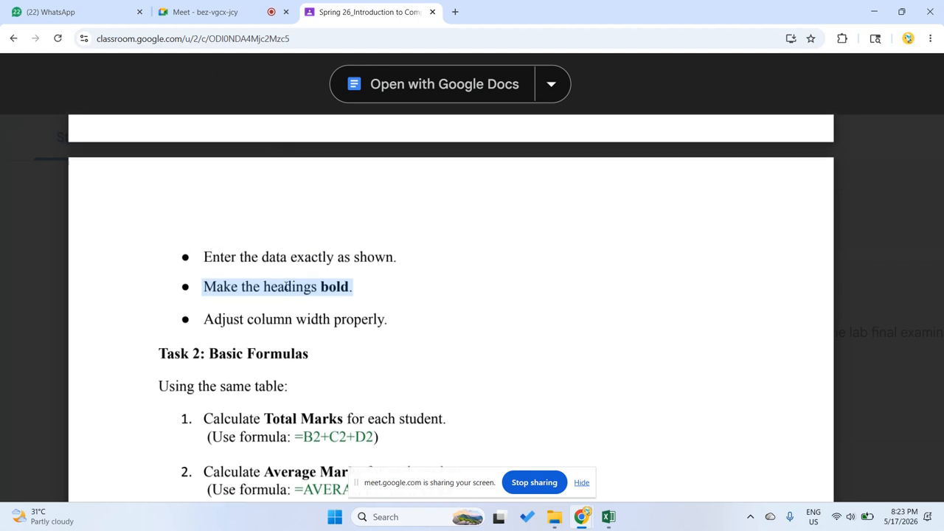
scroll(286, 286, "down", 6)
scroll(285, 280, "up", 2)
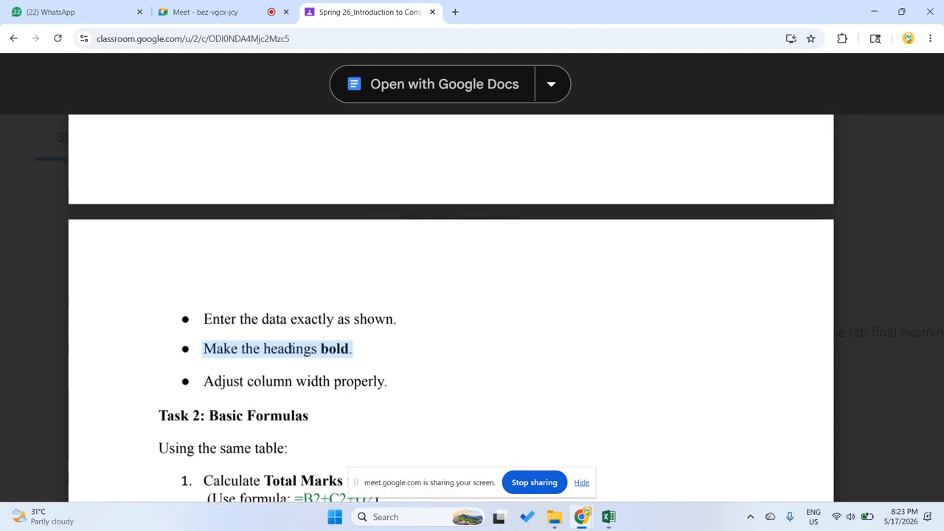
left_click_drag(199, 319, 241, 341)
left_click(557, 357)
left_click(241, 340)
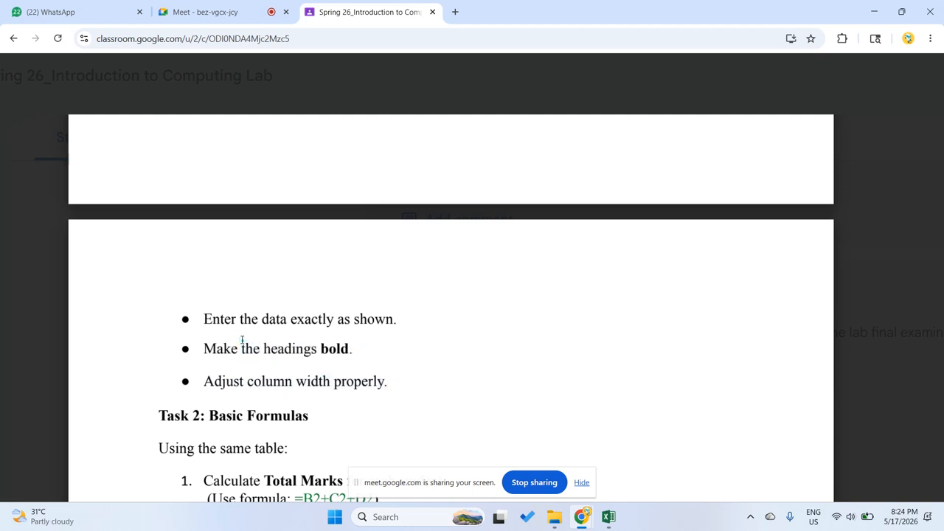
left_click_drag(316, 348, 352, 348)
left_click_drag(201, 381, 376, 382)
- Switch to Excel and view the Book1 table and the finished Student Mark workbook
mouse_move(608, 516)
left_click(674, 461)
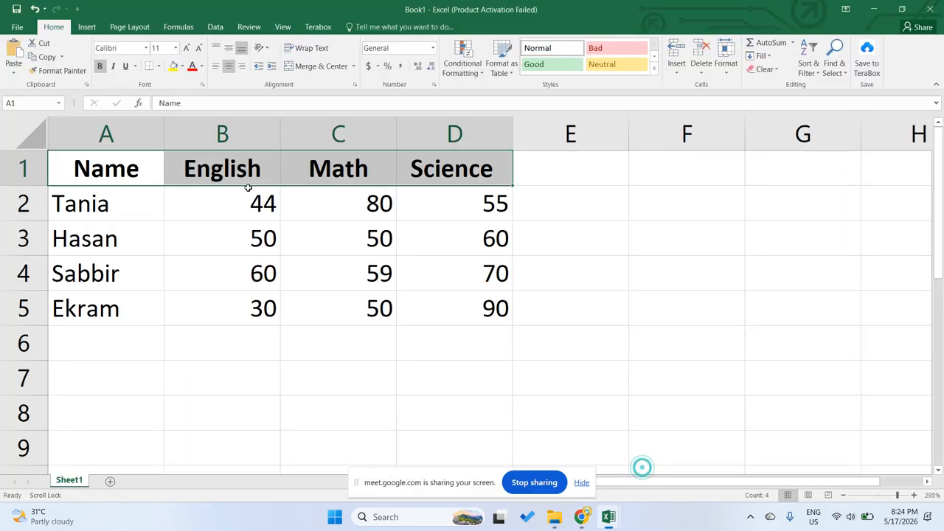
left_click(606, 518)
left_click(550, 469)
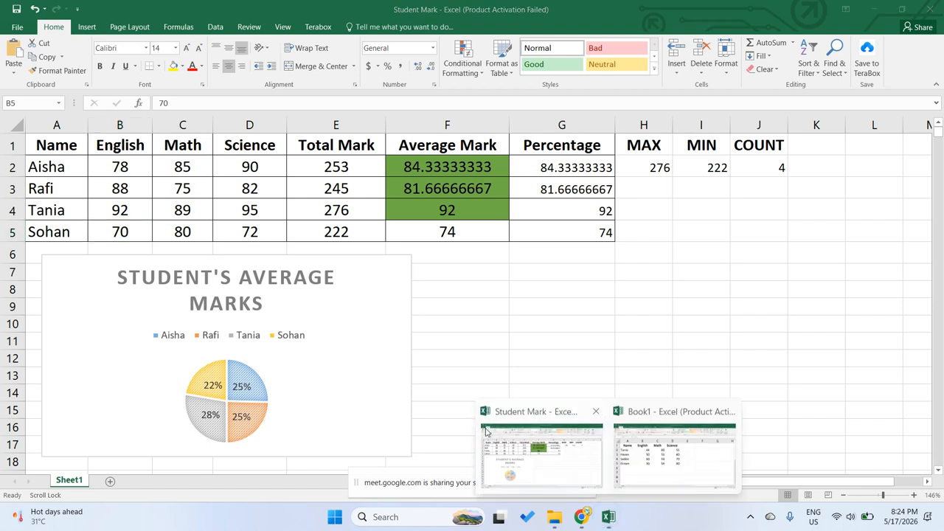
- Switch to the assignment in Chrome and read Task 2: Basic Formulas, highlighting its title and the words Total Marks
left_click(496, 468)
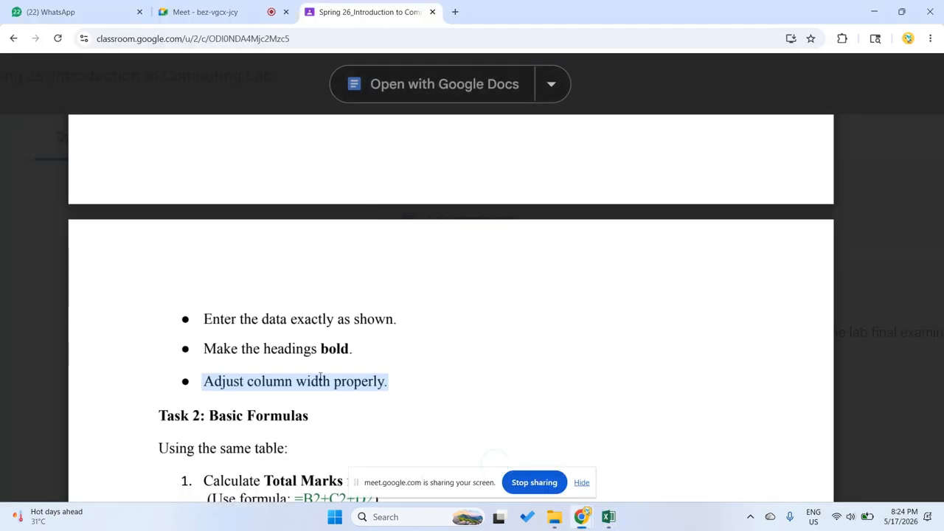
scroll(220, 326, "down", 3)
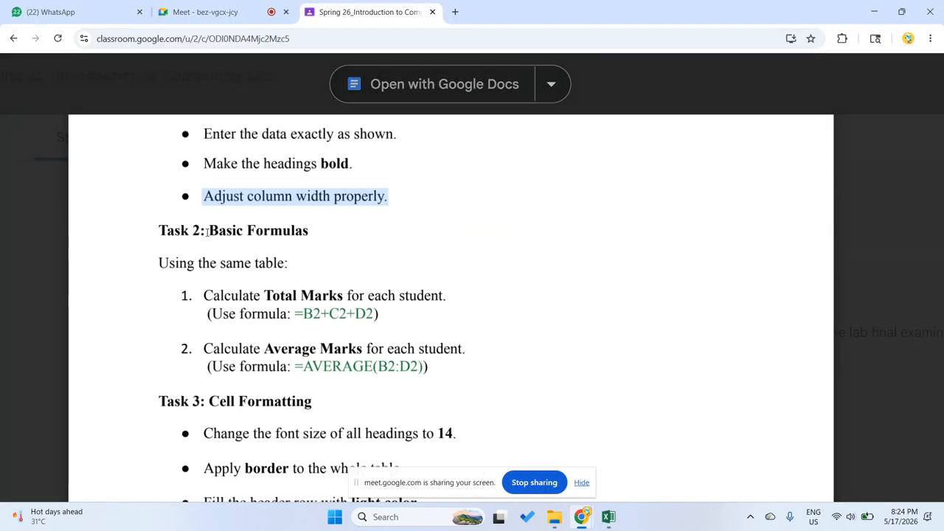
left_click_drag(209, 231, 308, 233)
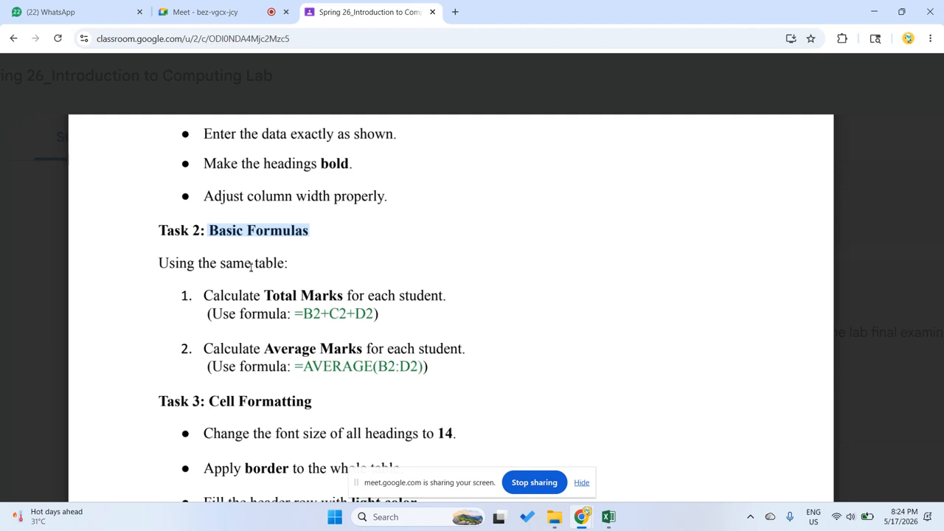
left_click_drag(347, 302, 275, 297)
left_click(335, 288)
left_click_drag(344, 295, 263, 296)
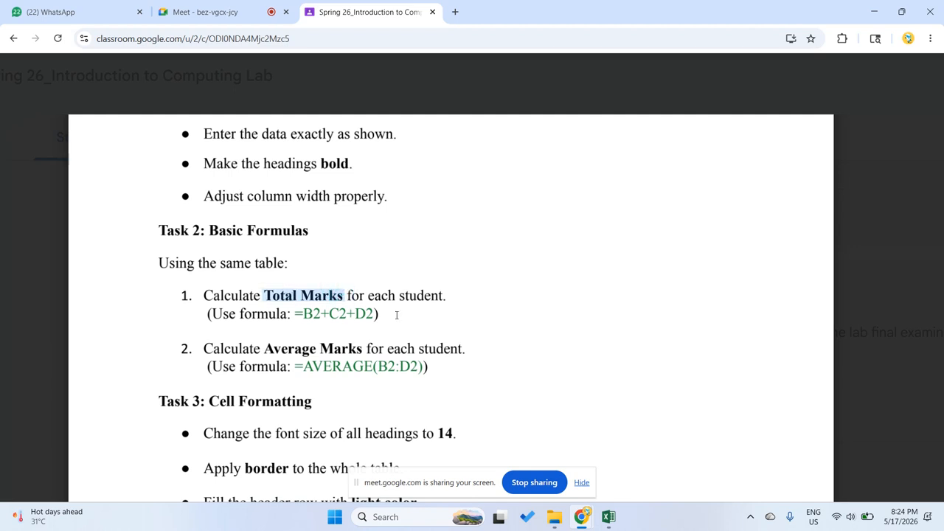
- Switch to Book1 in Excel and enter the heading Total Marks in E1
left_click(608, 516)
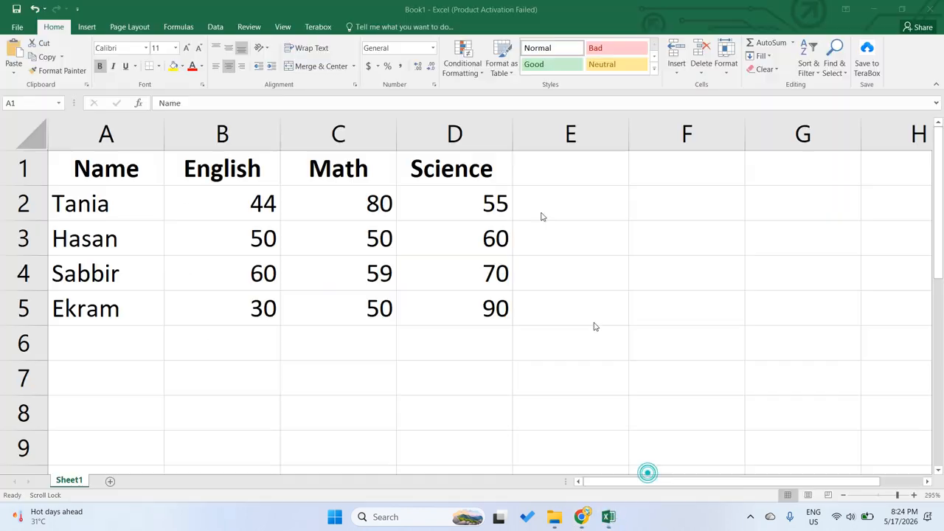
left_click(553, 162)
type("Tota")
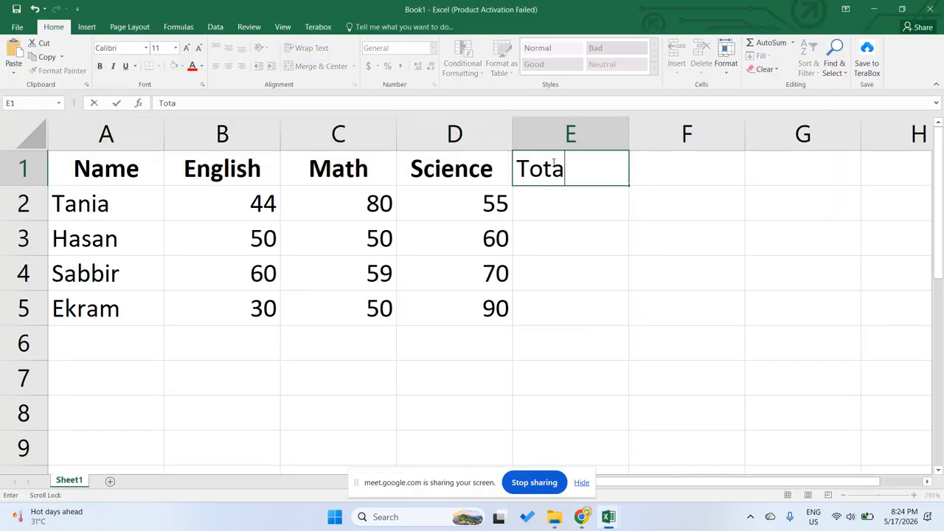
type("l Marks")
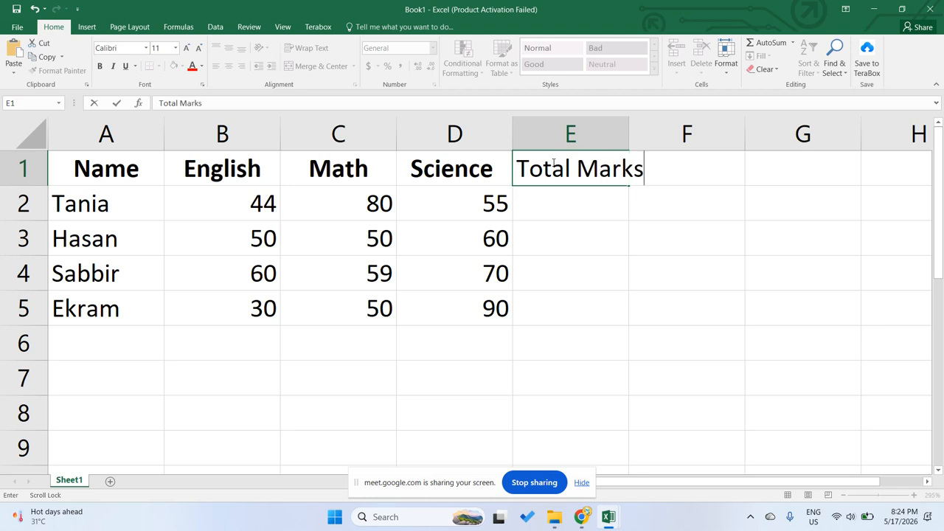
- Widen column E to fit the Total Marks heading and make the heading bold and centered
left_click(585, 202)
left_click_drag(624, 139, 679, 137)
left_click(601, 170)
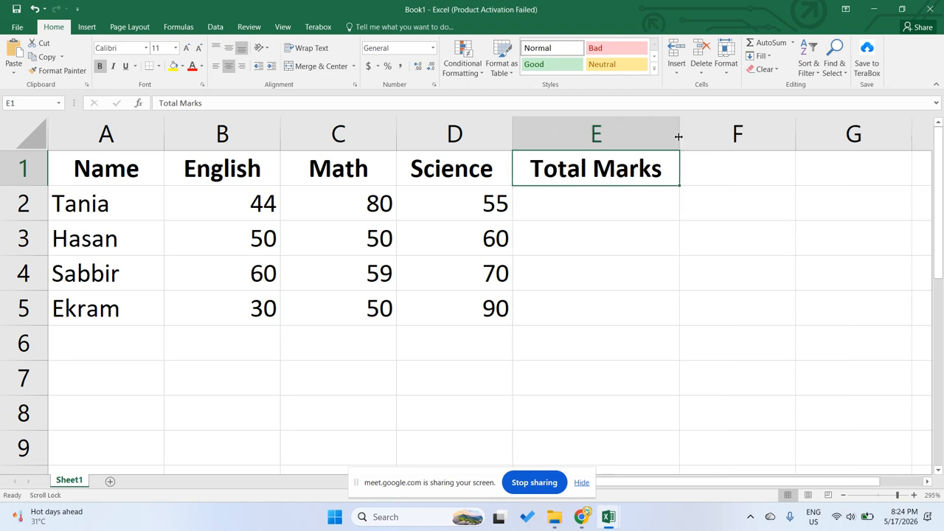
- Check the Total Marks instruction in the Chrome assignment, then return to cell E2 in Excel
left_click(594, 213)
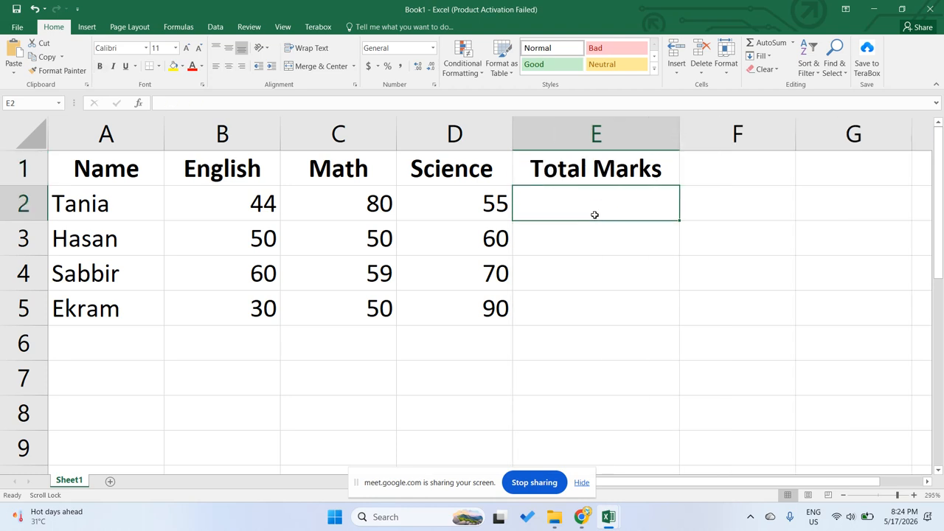
mouse_move(582, 518)
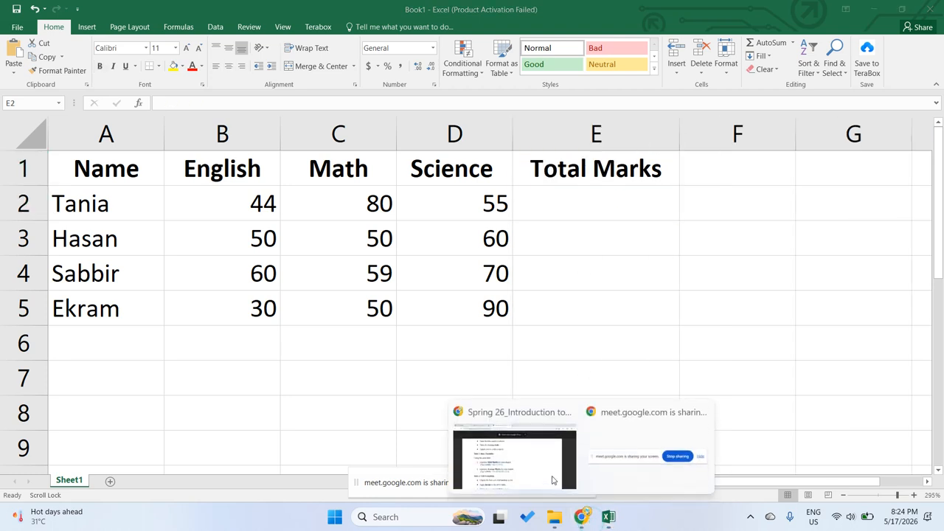
left_click(531, 470)
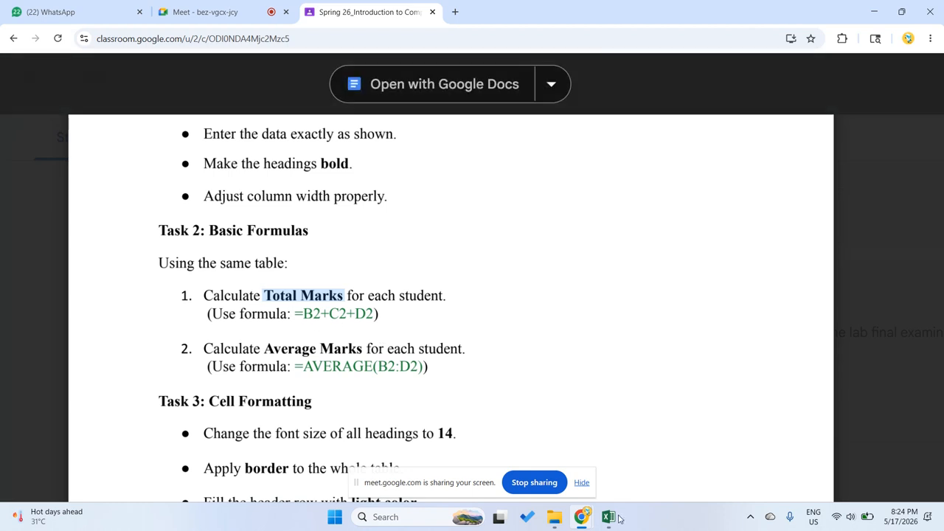
mouse_move(608, 517)
left_click(652, 484)
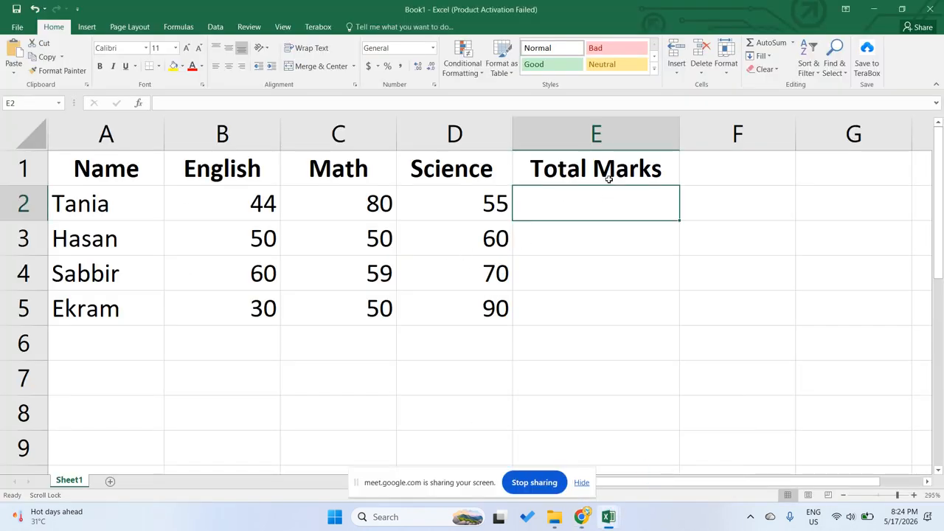
- Switch to the assignment in Chrome and highlight the Total Marks formula =B2+C2+D2
double_click(624, 199)
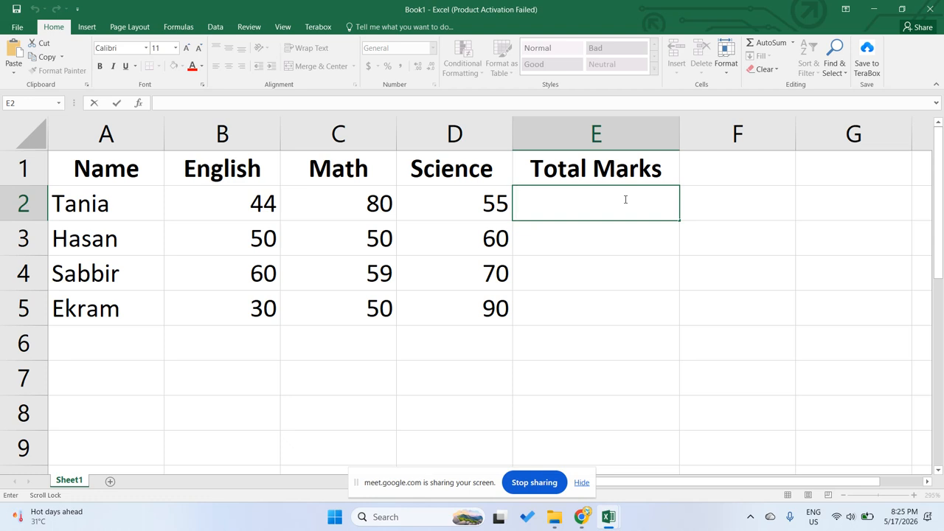
mouse_move(582, 516)
left_click(516, 450)
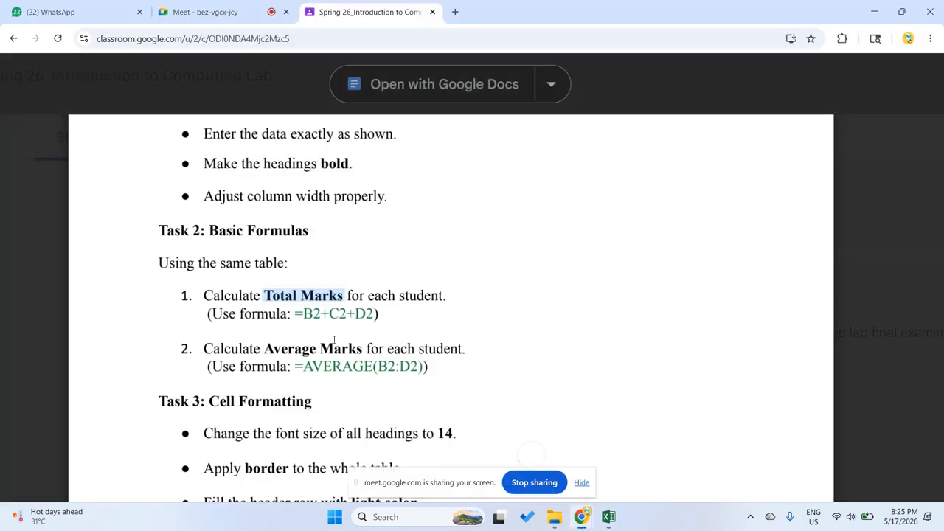
left_click(378, 309)
double_click(374, 312)
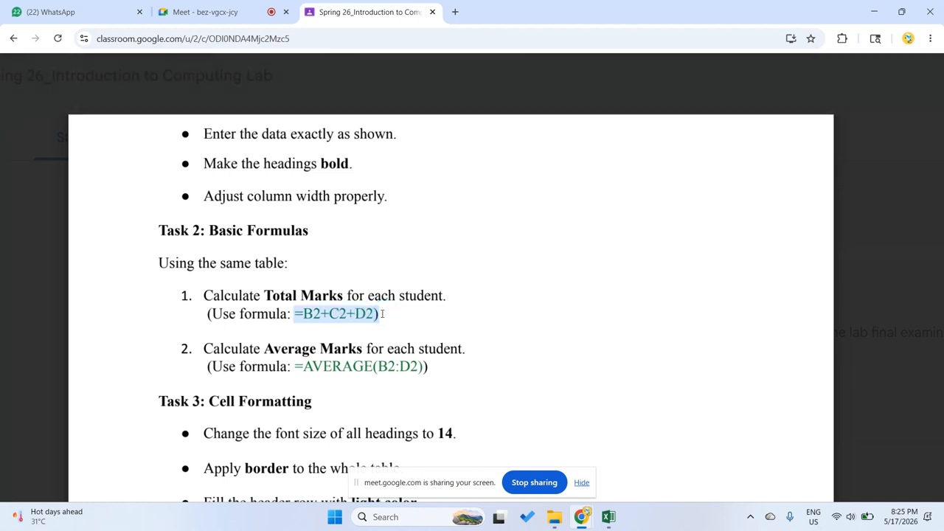
left_click(382, 314)
double_click(374, 313)
left_click(431, 319)
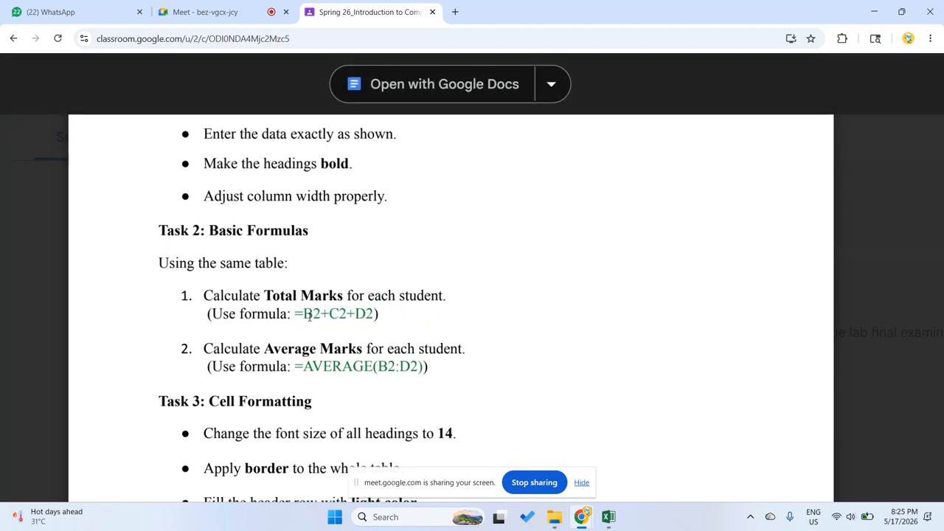
double_click(298, 313)
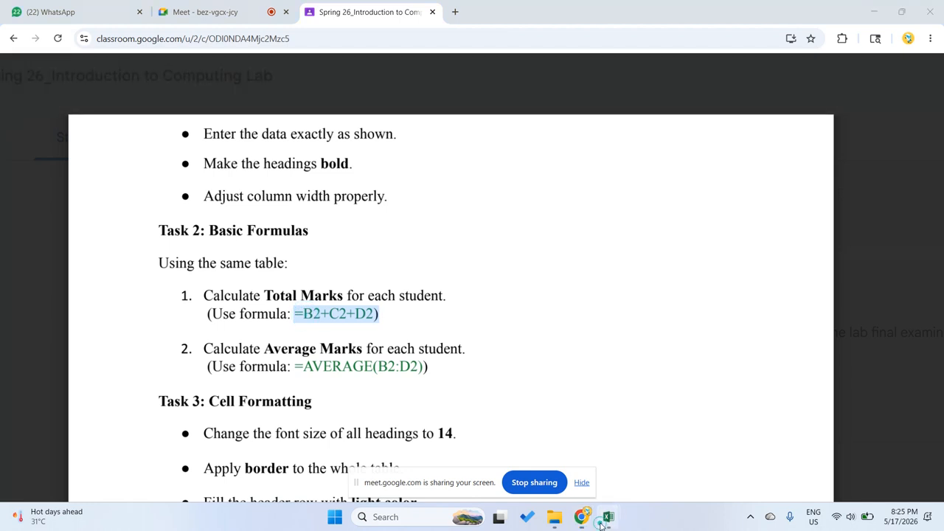
- Switch to Excel, start a formula in E2 with an equals sign, and highlight the sign in the formula bar
left_click(624, 455)
double_click(553, 204)
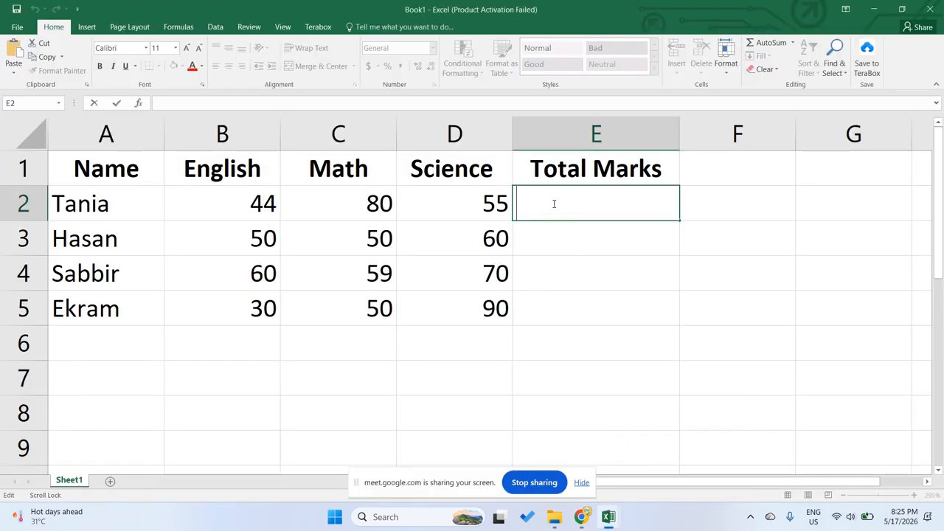
type("=")
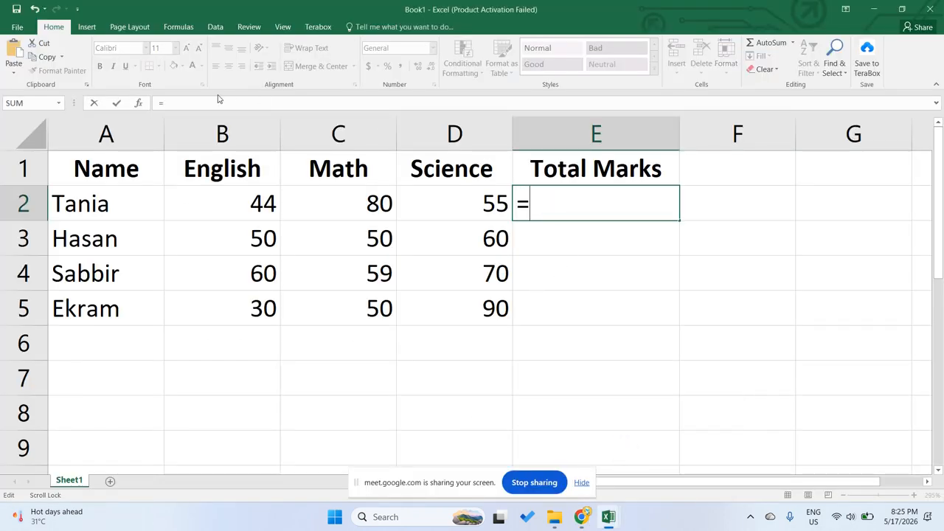
left_click(194, 96)
left_click(188, 98)
left_click_drag(185, 100, 128, 106)
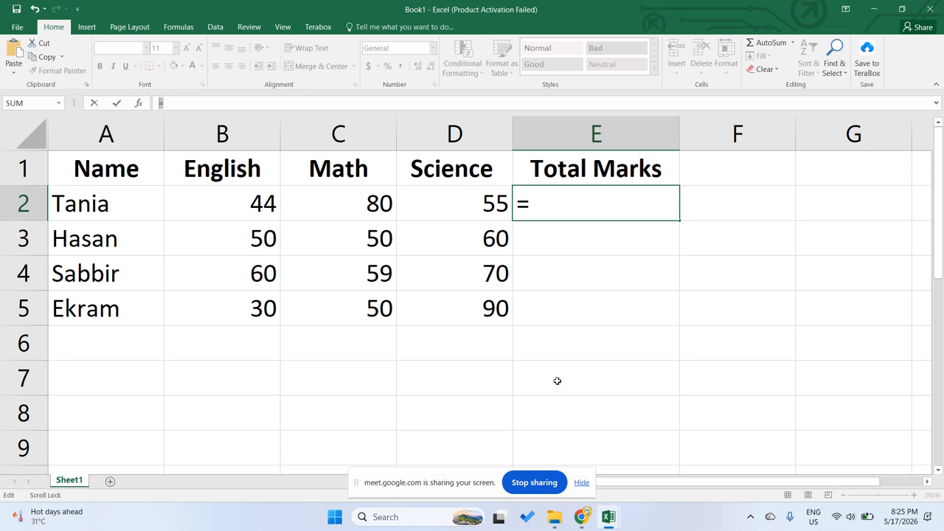
- Recheck the highlighted Total Marks formula in the Chrome assignment and return to Book1 in Excel
mouse_move(582, 517)
left_click(505, 475)
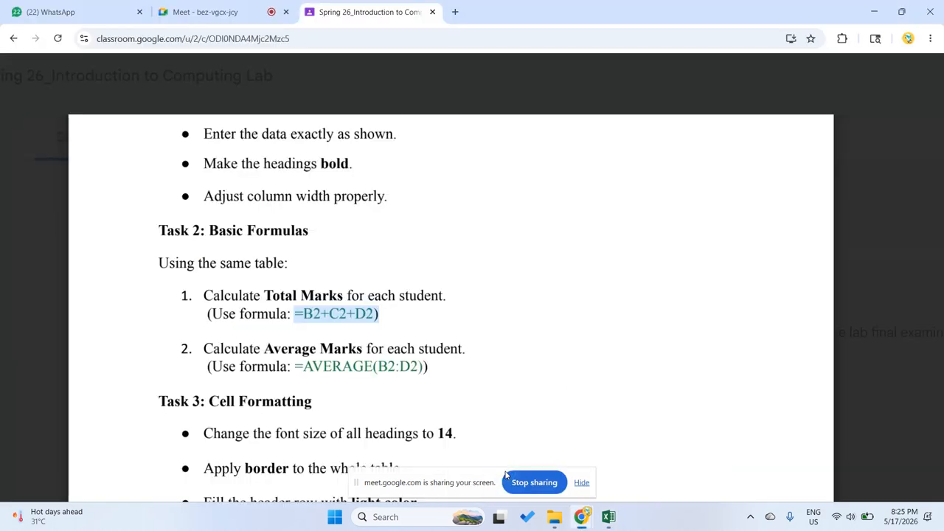
mouse_move(609, 516)
left_click(649, 468)
- Draft the formula =B2+C2+D2 in E2 from the first student's three marks, then clear the entry
left_click(213, 103)
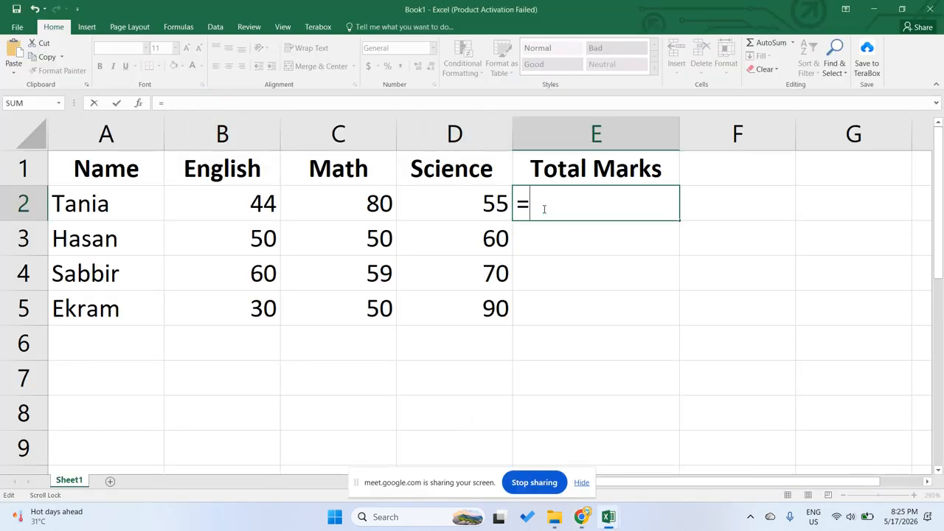
left_click(247, 206)
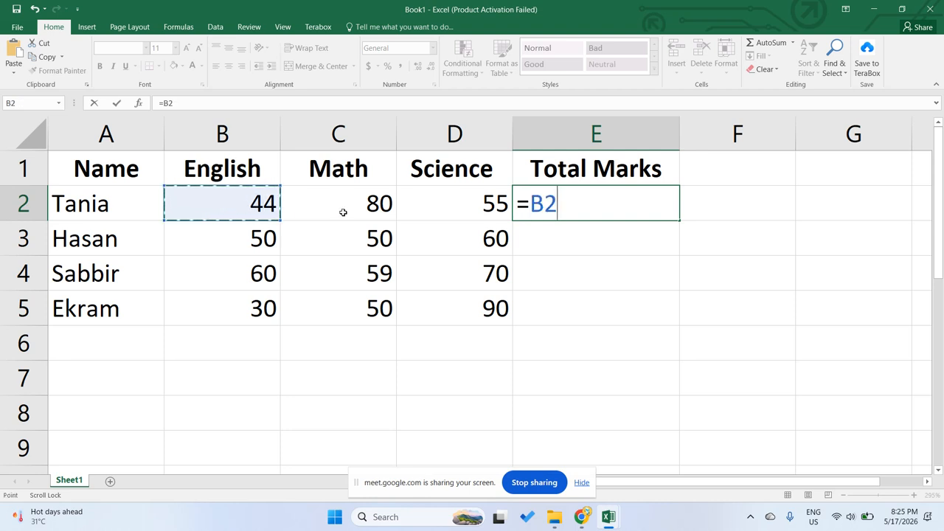
type("+")
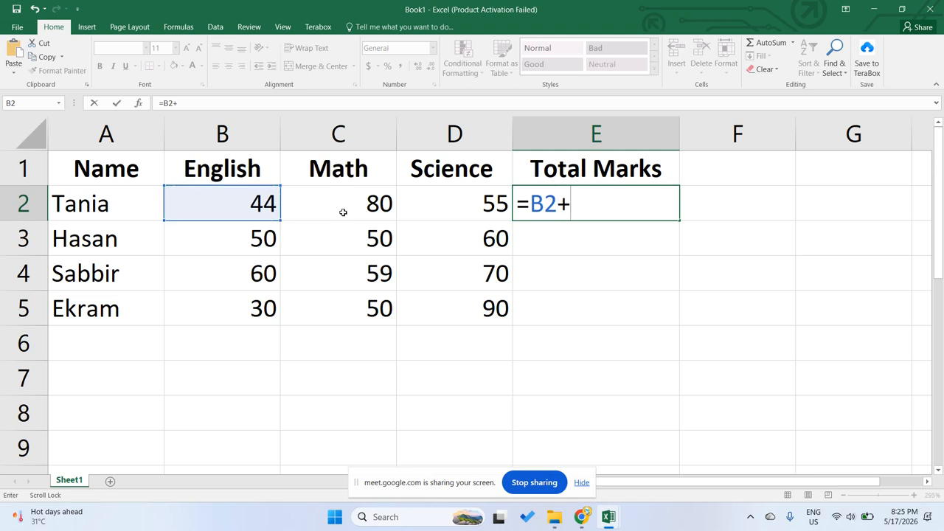
left_click(343, 212)
type("+")
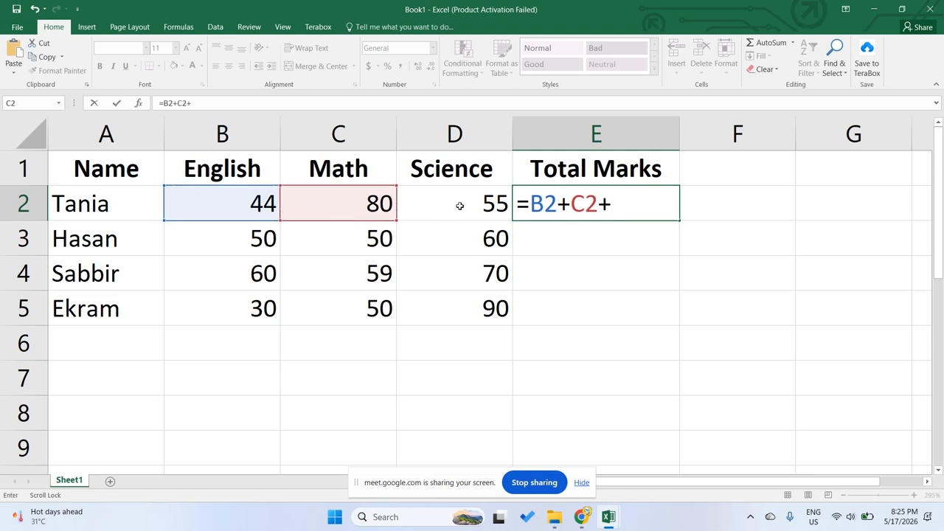
left_click(459, 206)
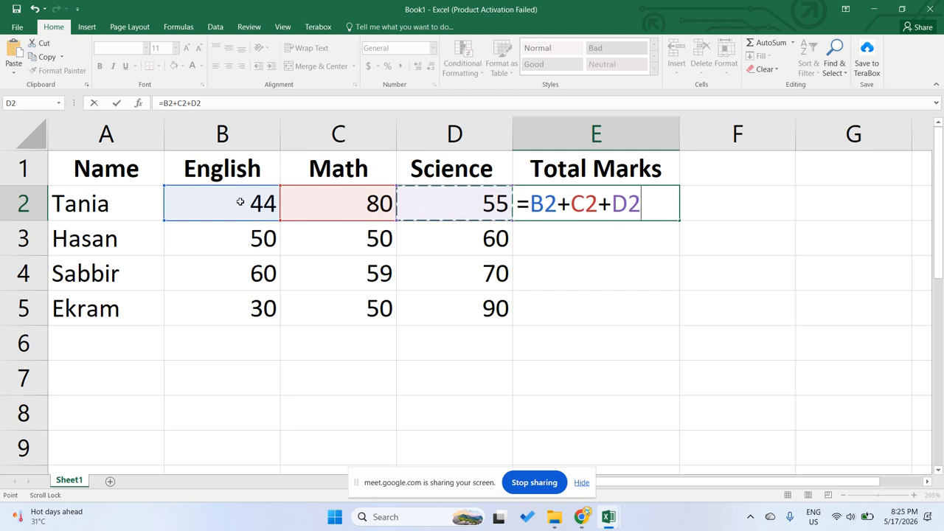
left_click_drag(646, 209, 521, 209)
key("BackSpace")
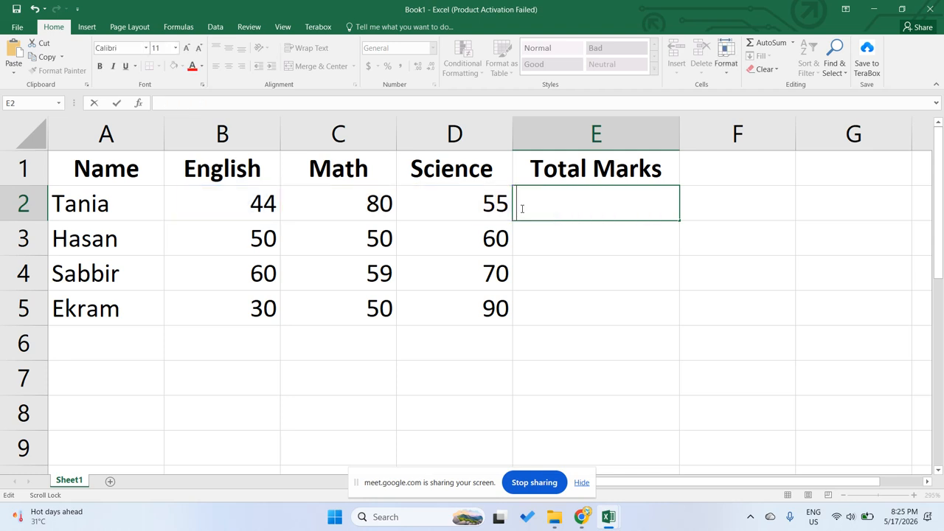
type("+")
key("BackSpace")
type("=-")
key("BackSpace")
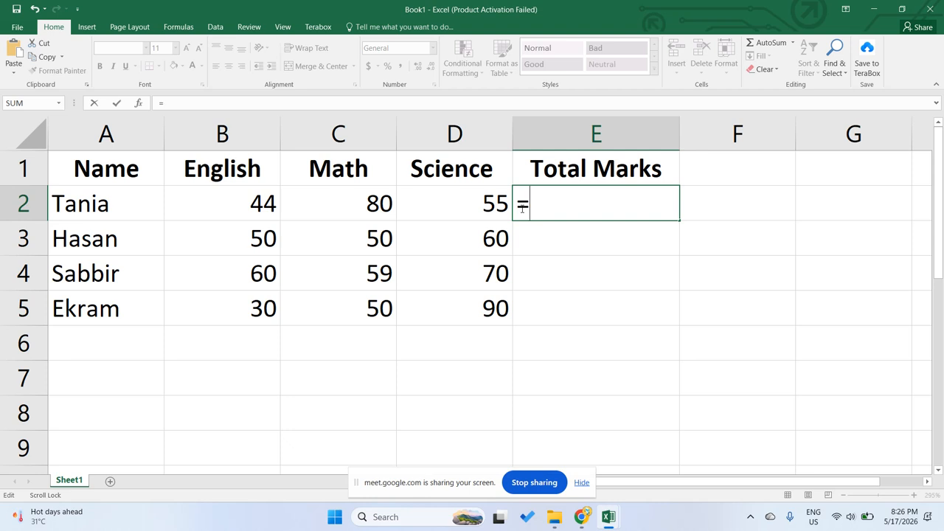
key("BackSpace")
left_click(410, 210)
left_click(282, 207)
left_click(249, 206)
left_click(341, 204)
left_click(587, 213)
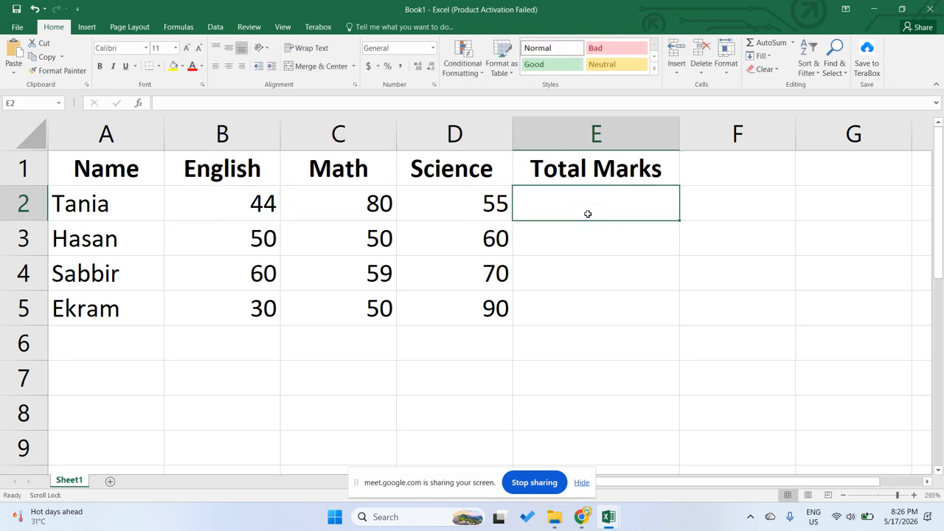
- Enter the formula =B2+C2+D2 in E2 to total the first student's marks, then select the cell to show its formula
type("=")
left_click(556, 207)
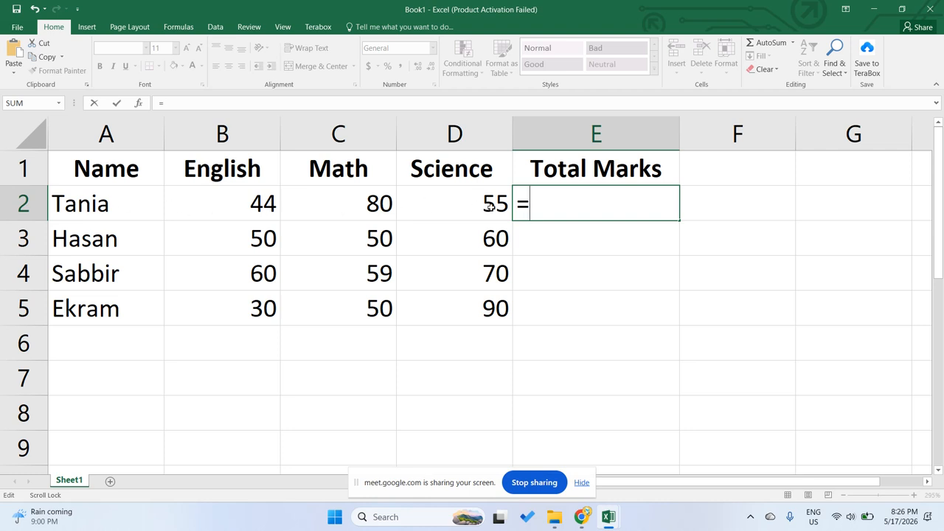
left_click(233, 201)
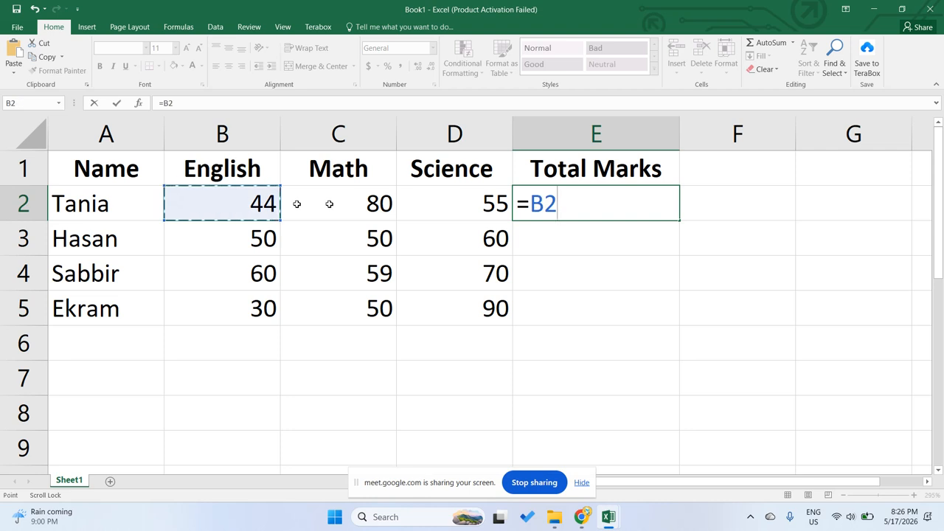
type("+")
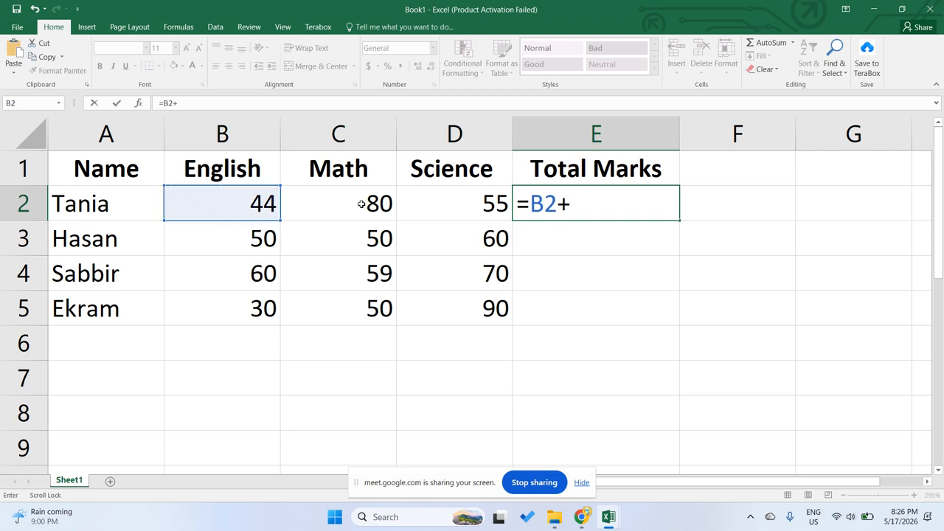
left_click(359, 203)
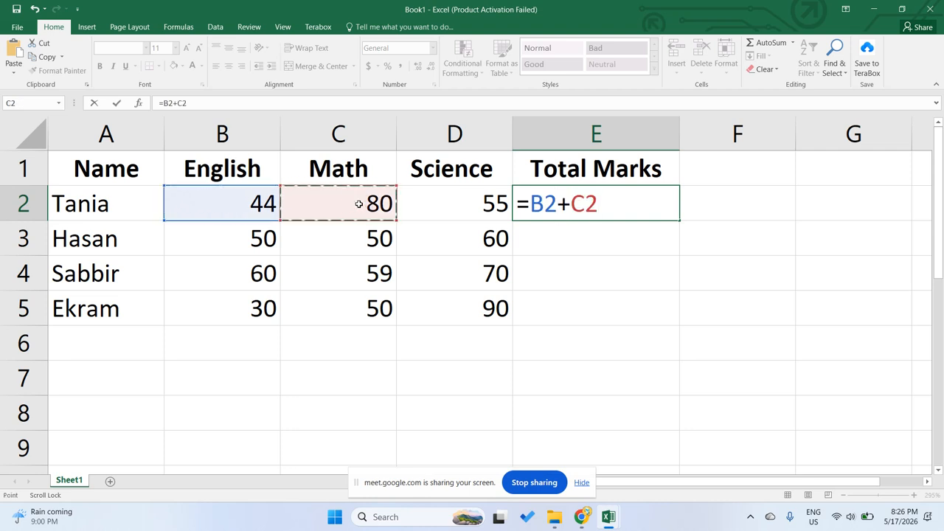
type("+")
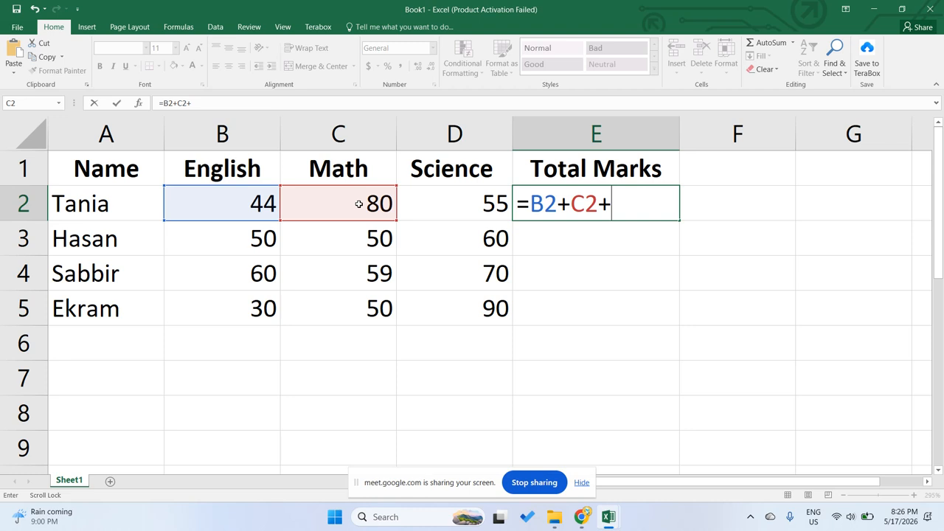
left_click(468, 207)
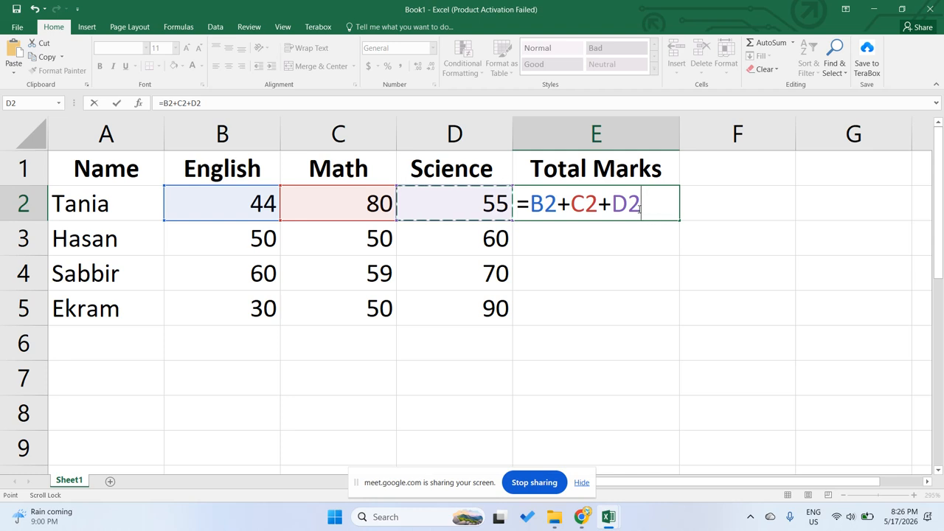
key("Return")
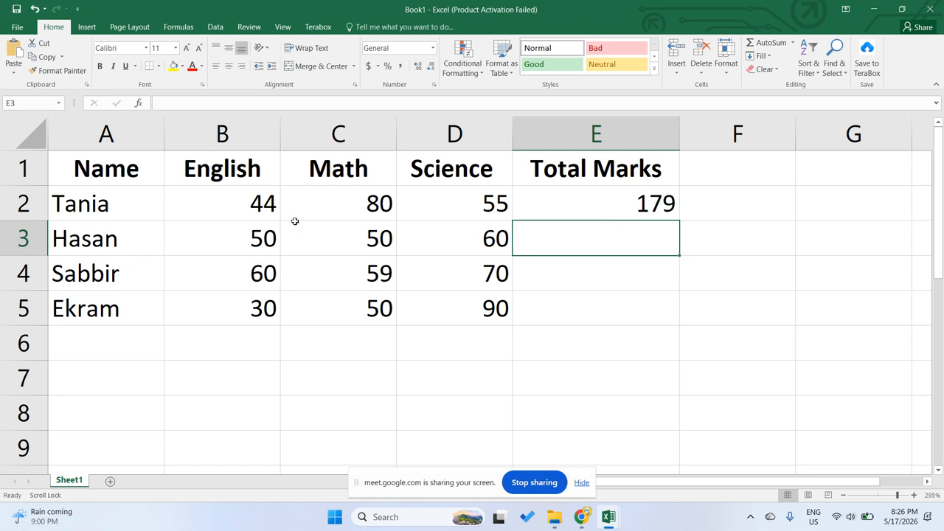
left_click(591, 209)
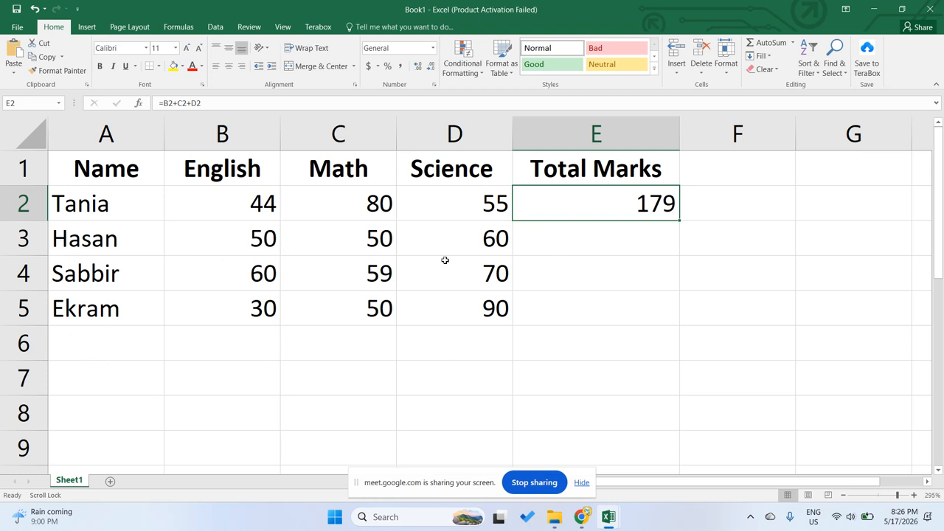
left_click(605, 234)
type("=")
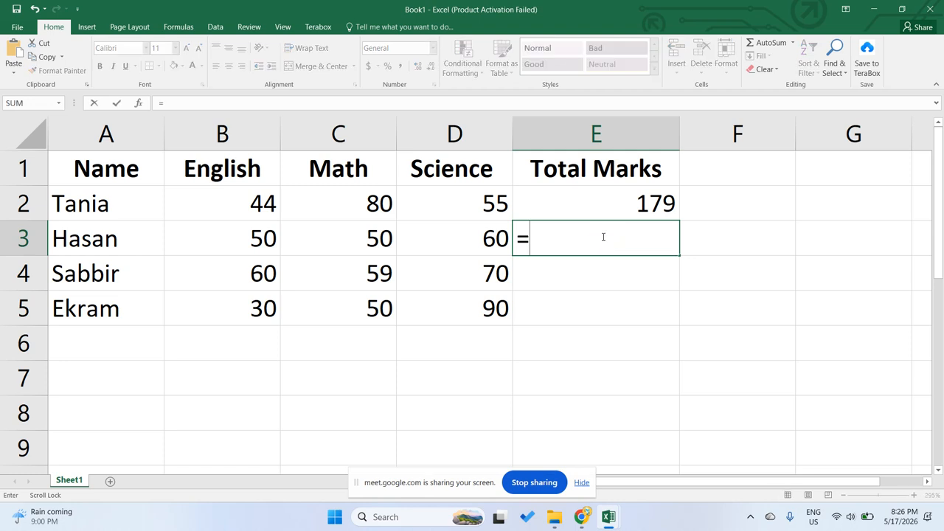
key("BackSpace")
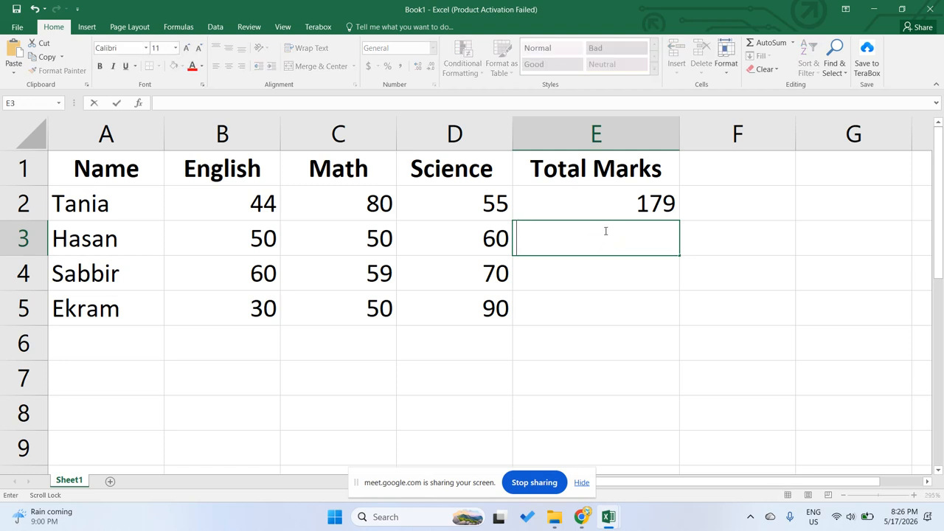
- Fill the Total Marks formula from E2 down through E5 for the remaining students
left_click(609, 206)
left_click_drag(612, 204, 619, 300)
left_click(622, 202)
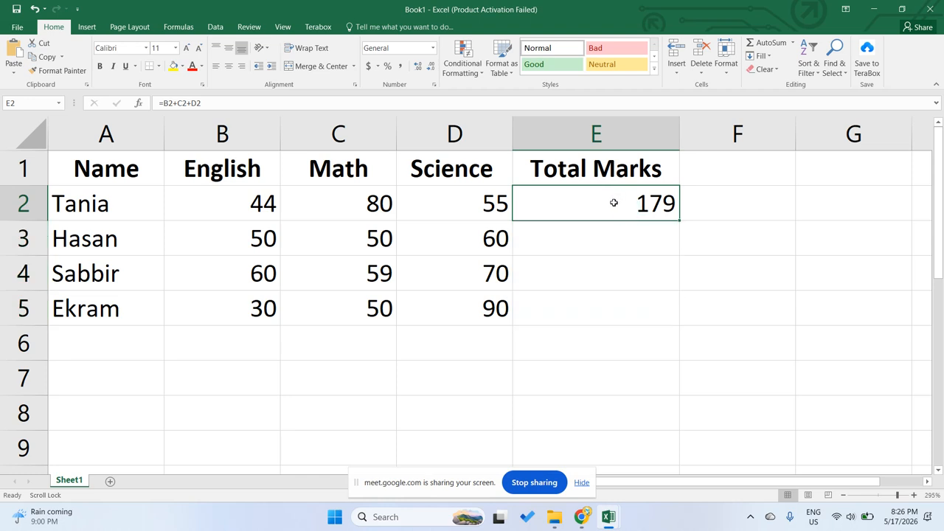
left_click_drag(607, 205, 614, 308)
left_click(610, 192)
left_click_drag(602, 203, 619, 308)
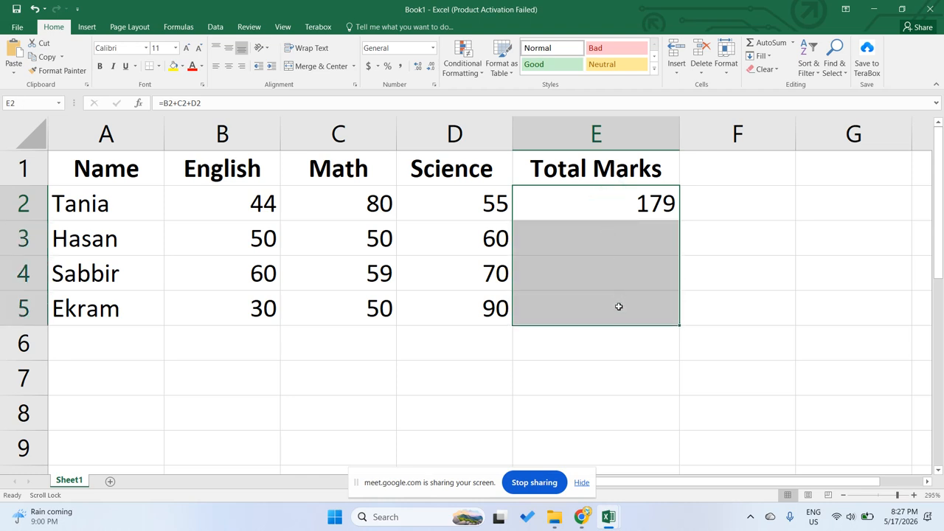
left_click(791, 46)
left_click(791, 45)
left_click(773, 57)
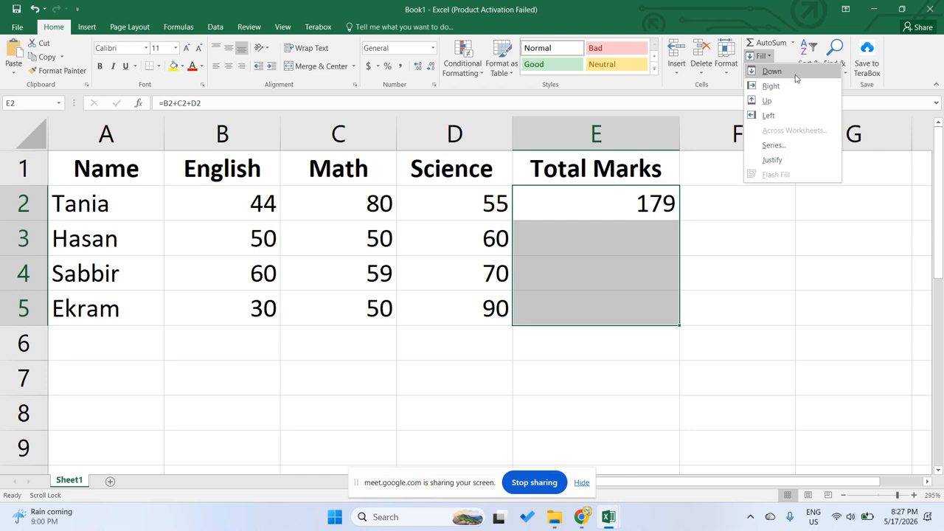
left_click(772, 58)
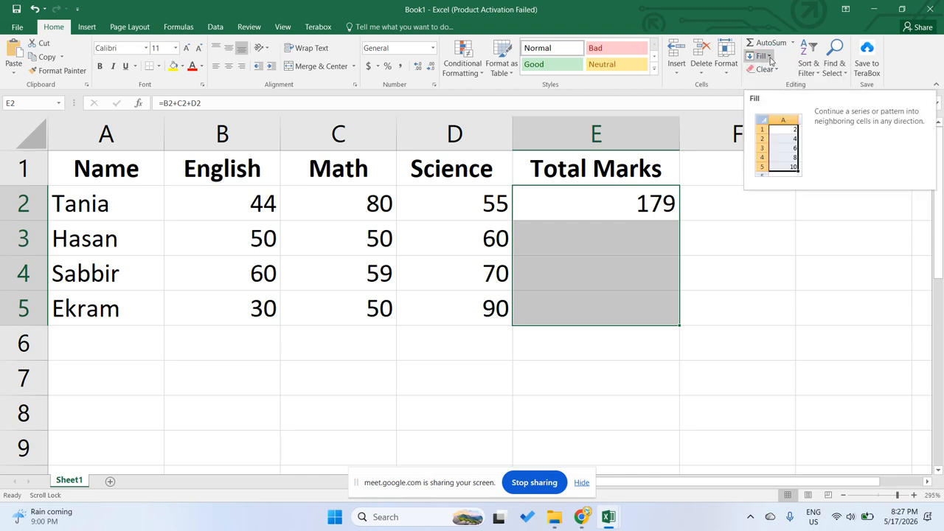
left_click(772, 61)
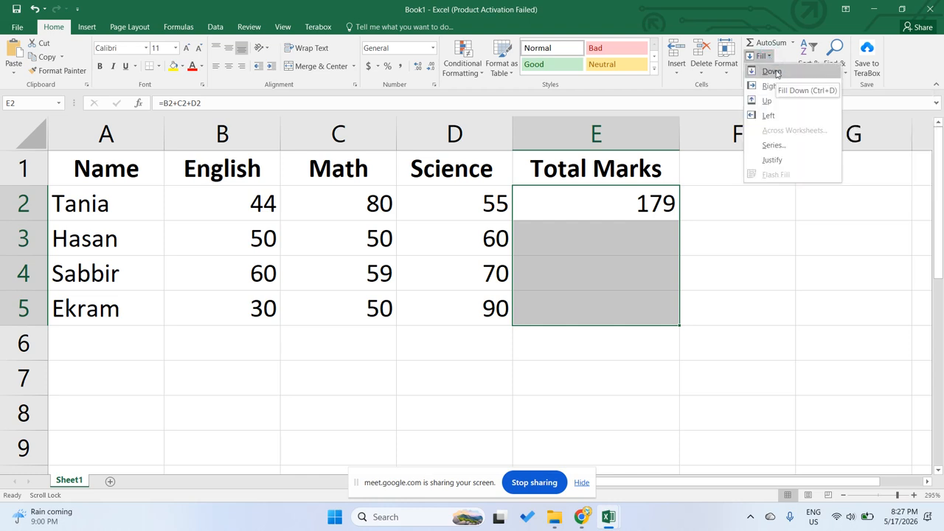
left_click(773, 71)
- Check the filled formula in E5 by highlighting its cell references, then leave the cell without changing it
left_click(596, 316)
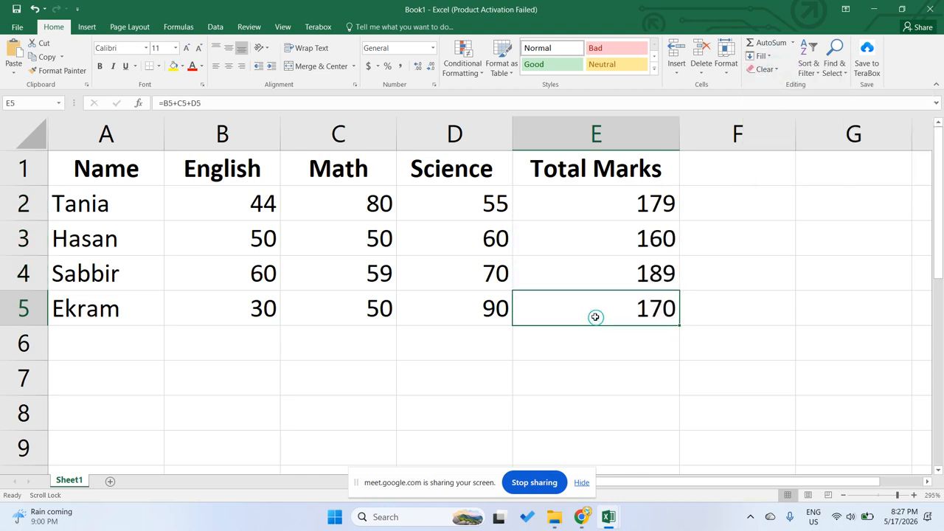
left_click(578, 318)
left_click(584, 275)
left_click(594, 314)
left_click(581, 317)
left_click(191, 102)
left_click_drag(221, 102, 163, 103)
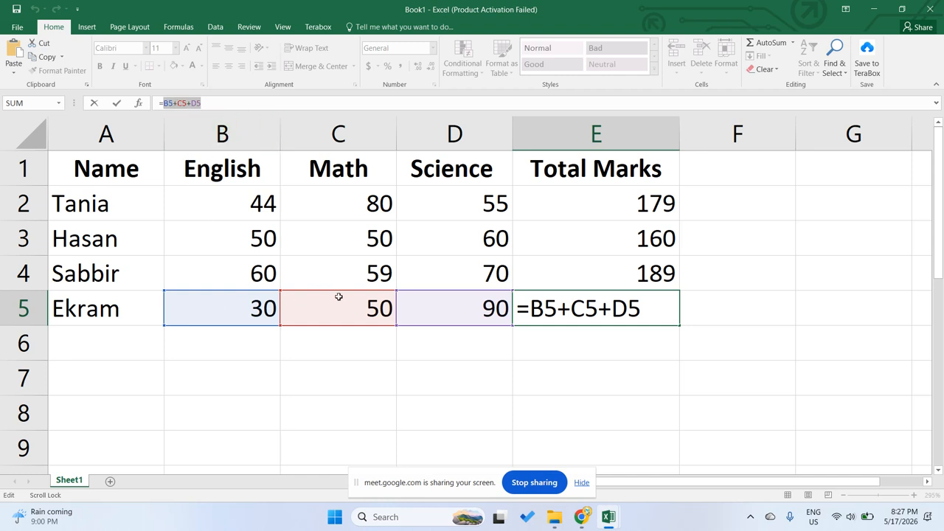
left_click(202, 105)
left_click_drag(203, 106, 197, 106)
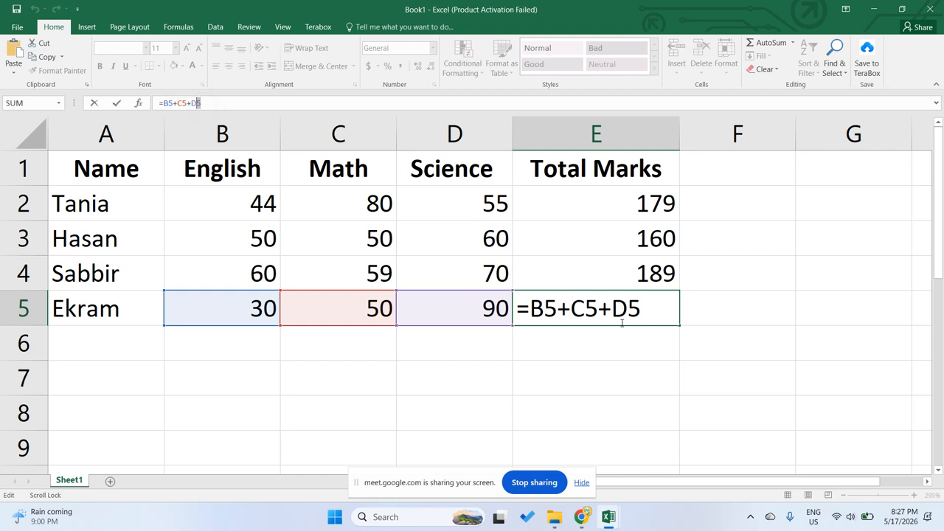
left_click(660, 320)
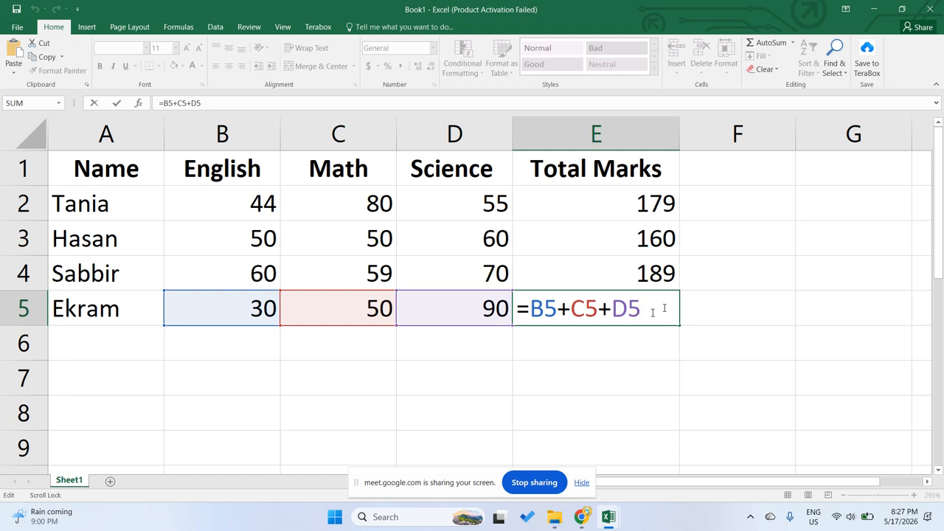
left_click(662, 246)
key("Down")
key("Down")
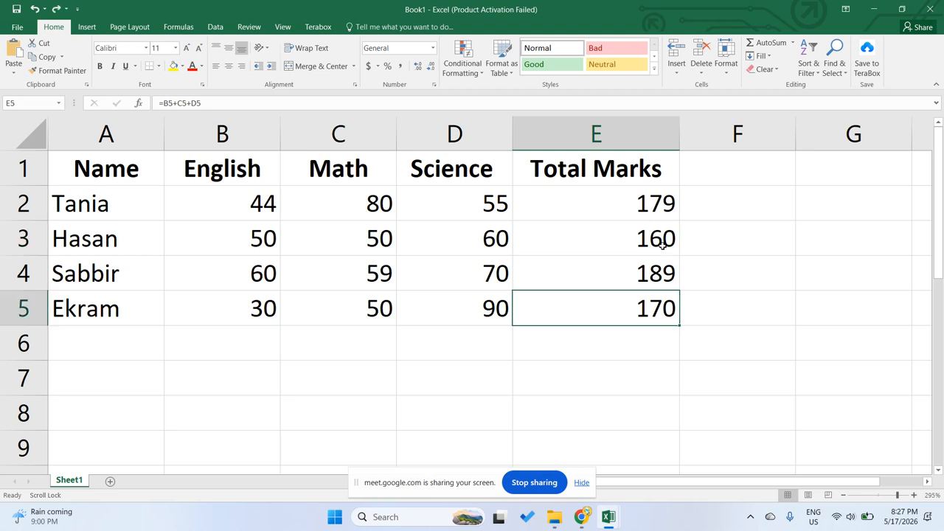
left_click(107, 237)
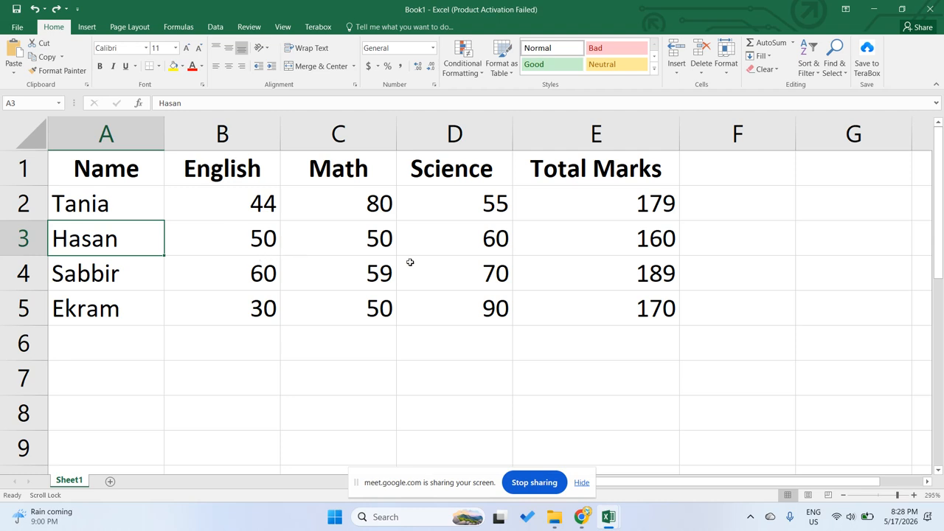
- Switch to Chrome to review Task 2's formula instructions in the assignment, and return to Book1 in Excel
left_click(581, 517)
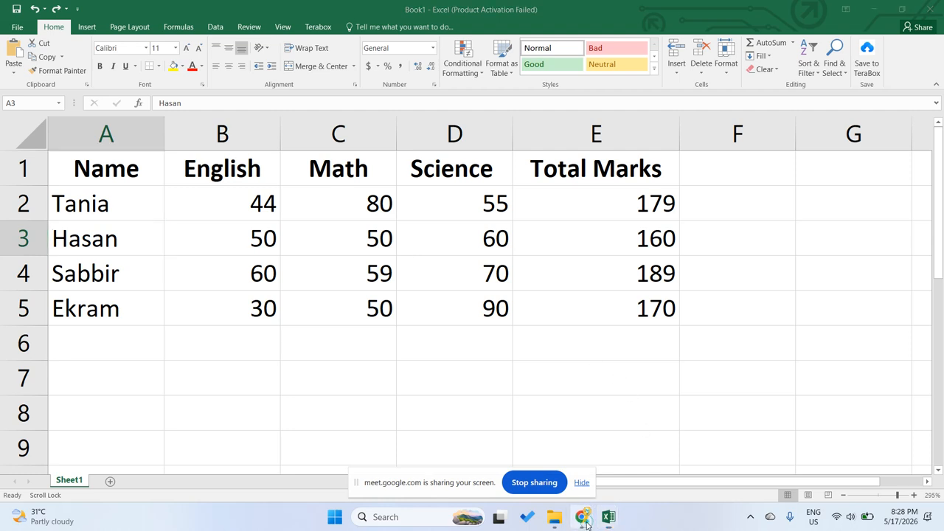
left_click(547, 476)
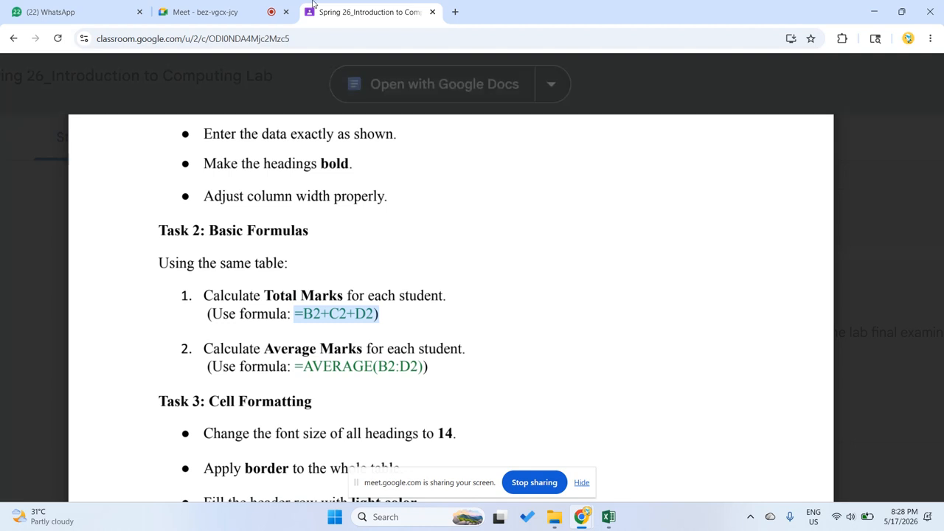
left_click(607, 517)
left_click(654, 469)
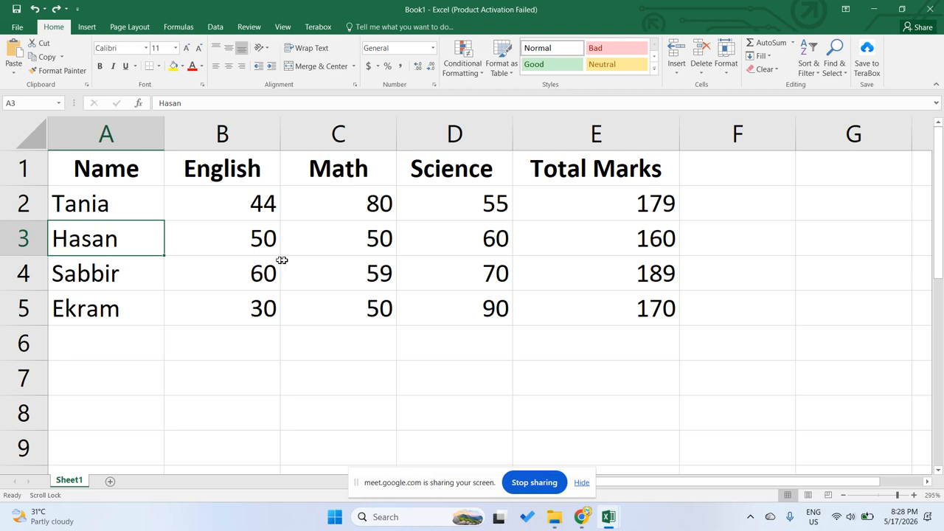
left_click(837, 516)
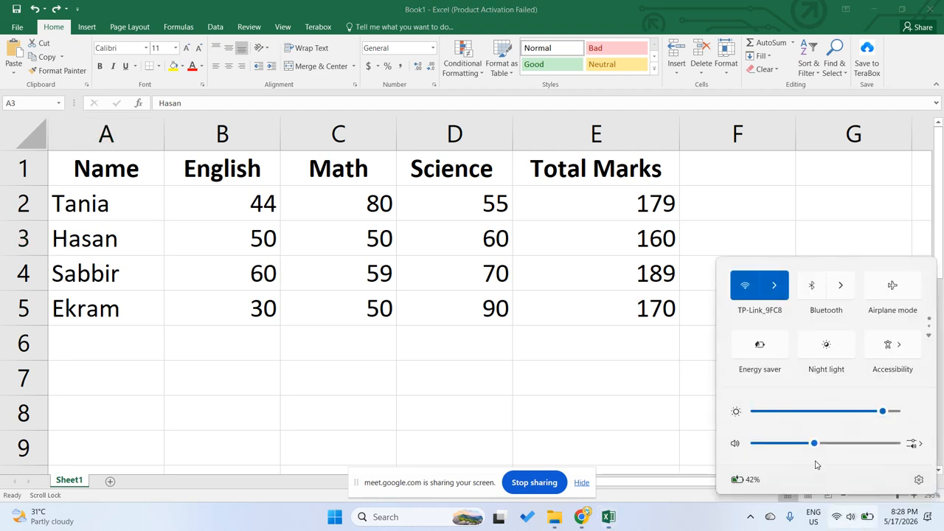
scroll(814, 455, "up", 6)
scroll(814, 454, "up", 1)
- Compare the Total Marks formulas in E2 and E3 to see how the row references change
left_click(585, 206)
left_click(610, 203)
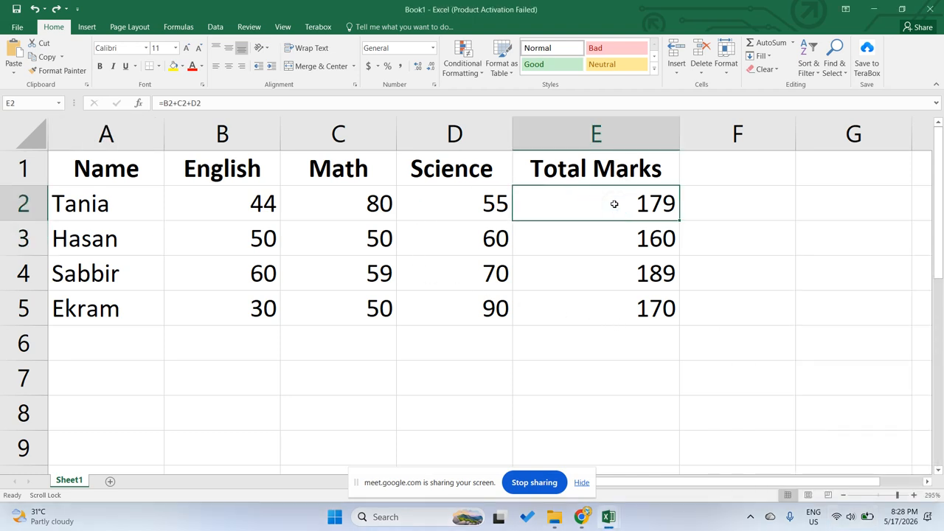
left_click(608, 241)
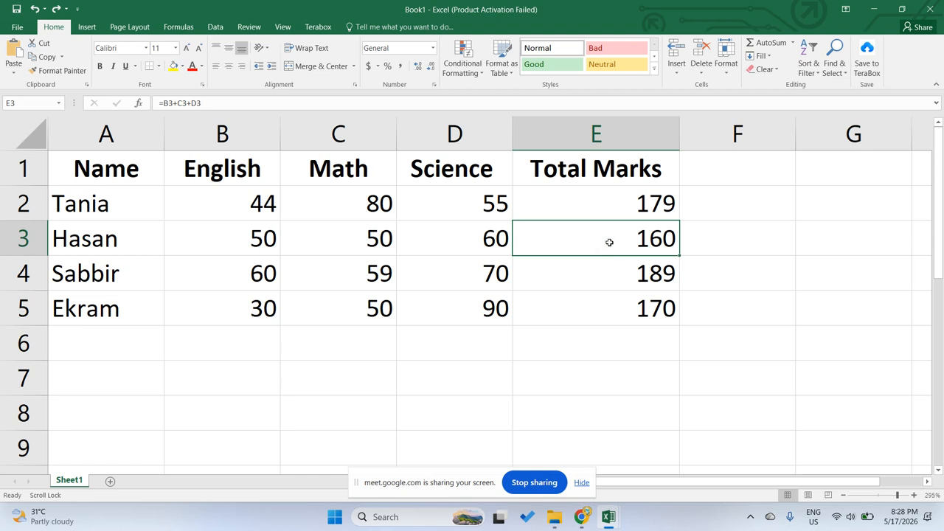
left_click(623, 208)
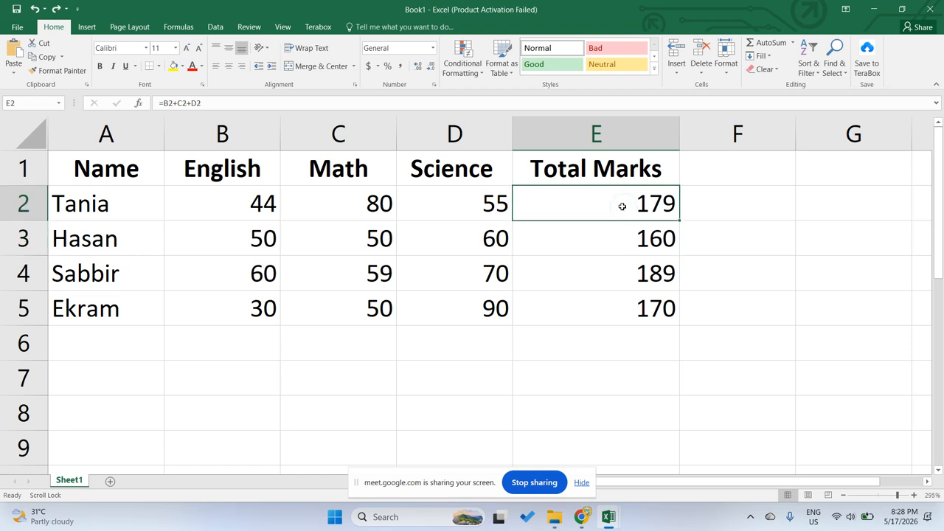
left_click(613, 242)
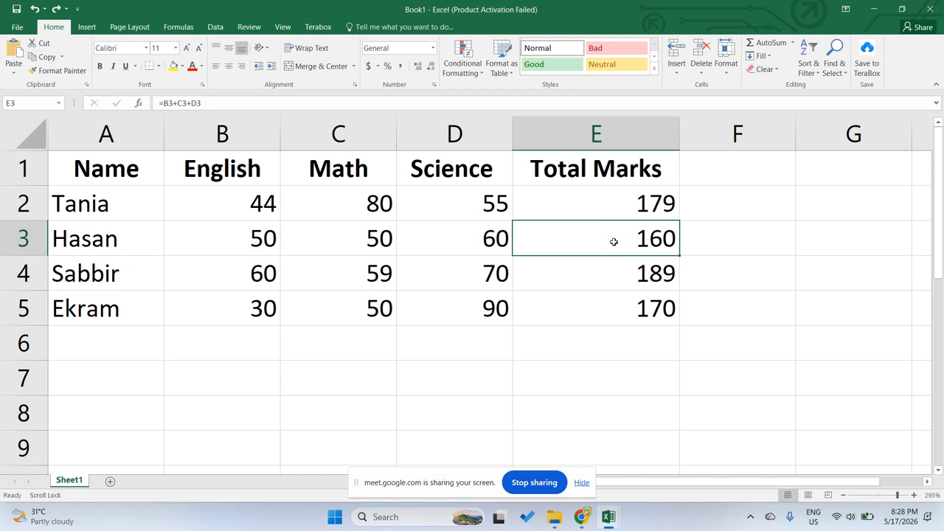
- Undo the formula fill in E3:E5 and select E2 again
key("ctrl+z")
left_click(621, 205)
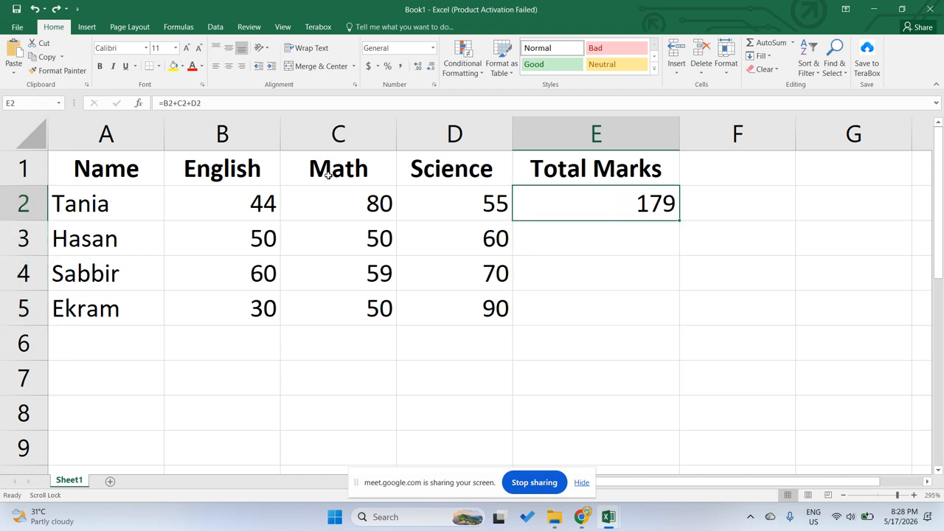
left_click(530, 242)
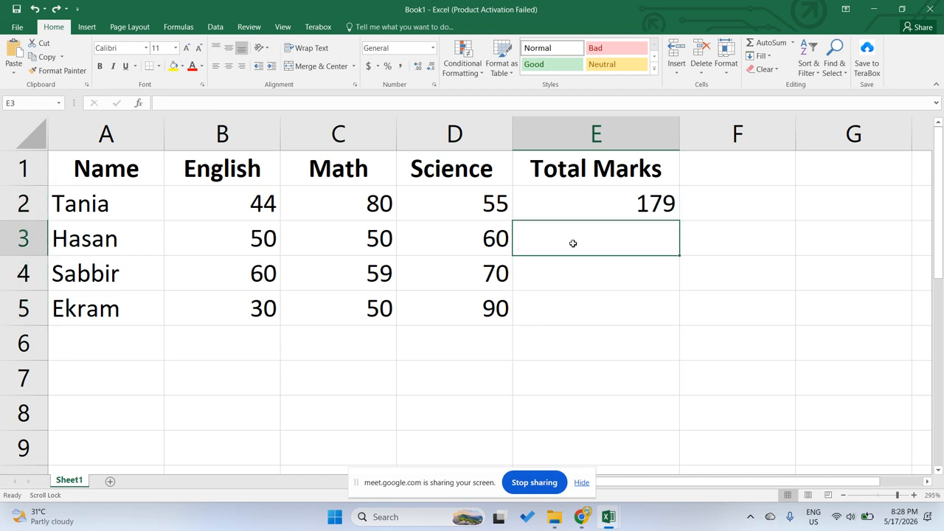
left_click(575, 208)
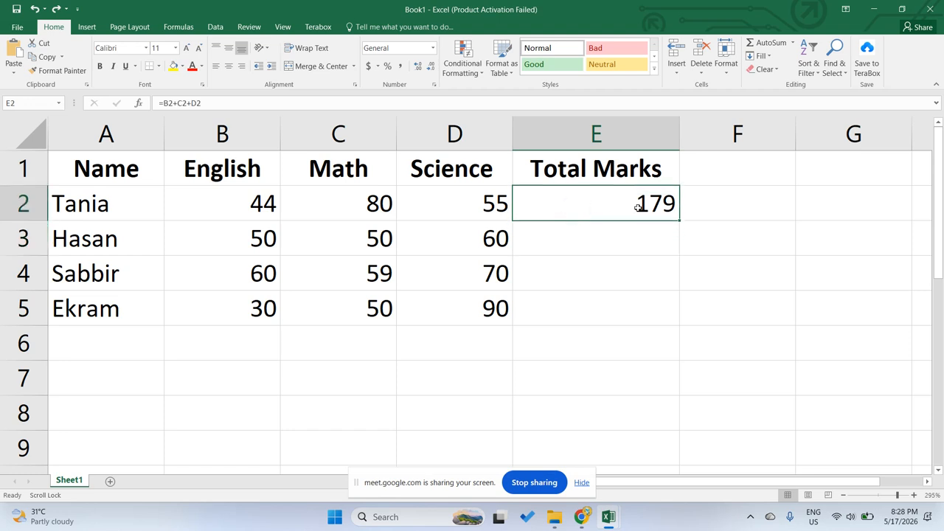
- Open E2's formula in the cell to examine its references, then confirm it as it is
double_click(618, 205)
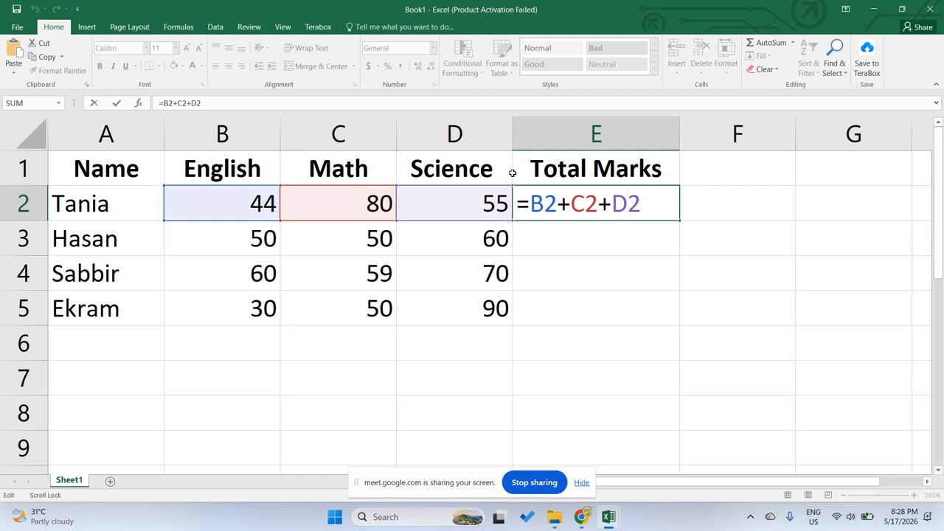
key("Return")
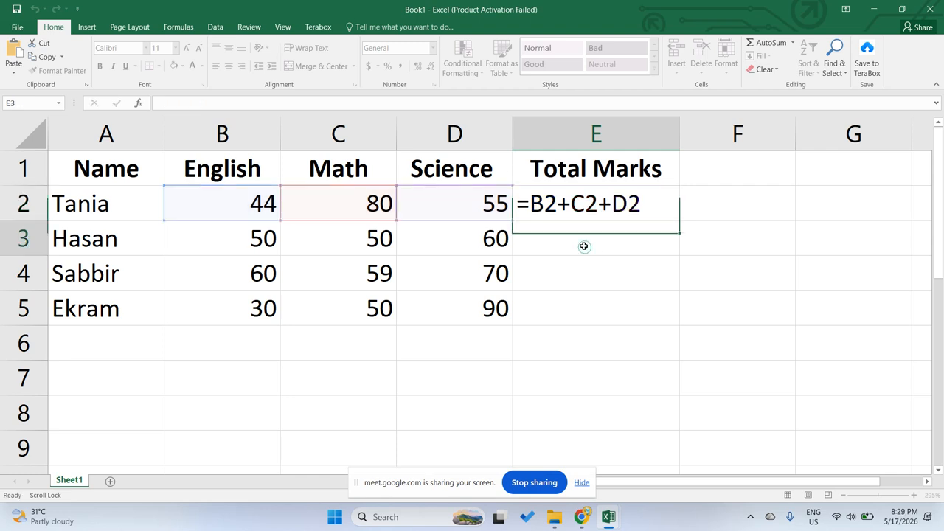
left_click(627, 206)
double_click(627, 207)
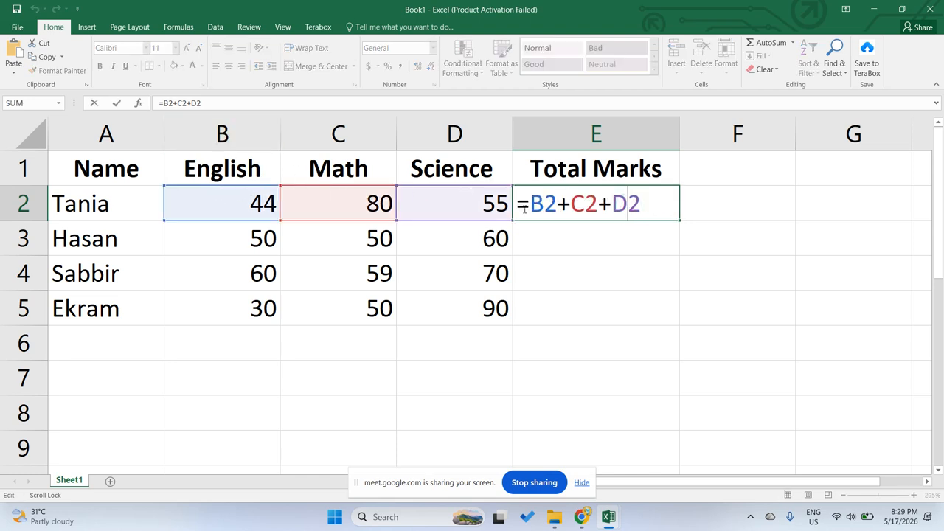
key("Return")
left_click(626, 209)
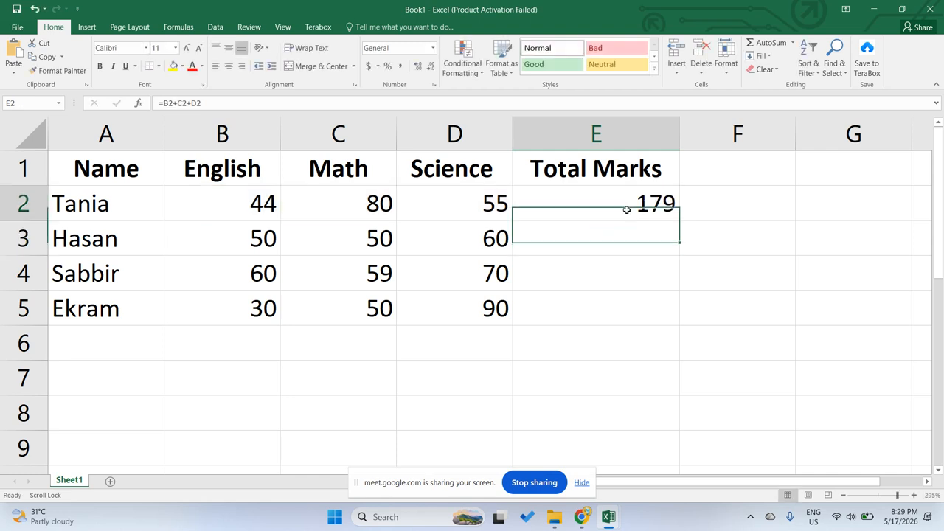
- Highlight E2's whole formula in the formula bar, then undo the accidental change to the cell
left_click_drag(623, 211, 601, 190)
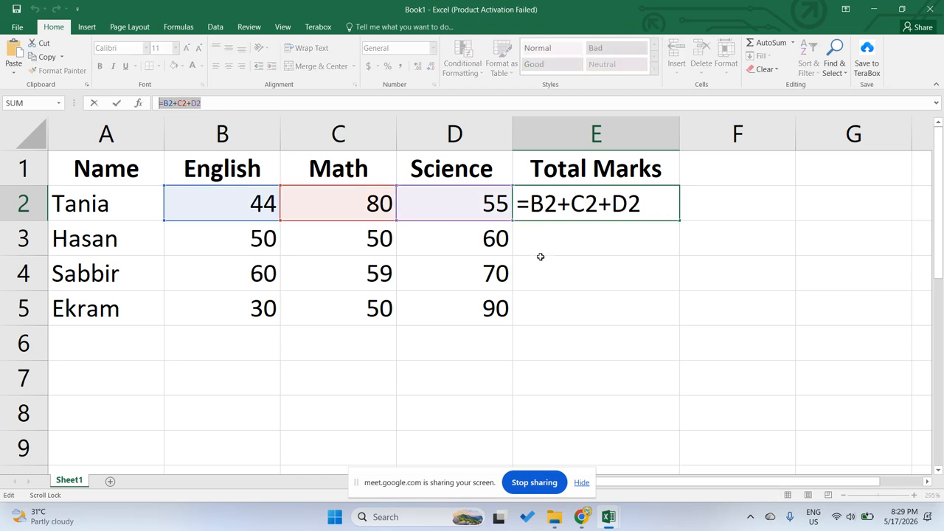
left_click(582, 267)
left_click(570, 275)
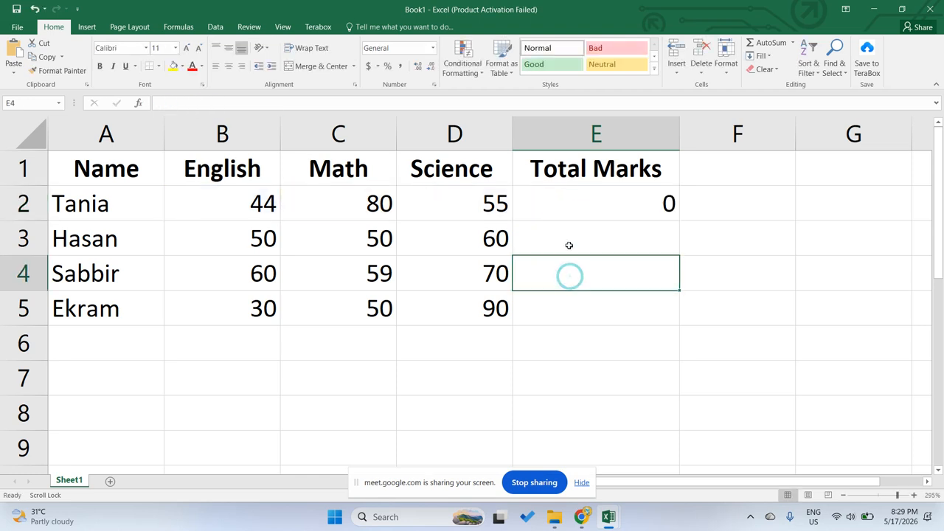
key("ctrl+z")
- Select the Total Marks cells E2:E5, starting from the cell that holds the formula
left_click(577, 241)
left_click_drag(590, 205, 584, 302)
left_click(573, 234)
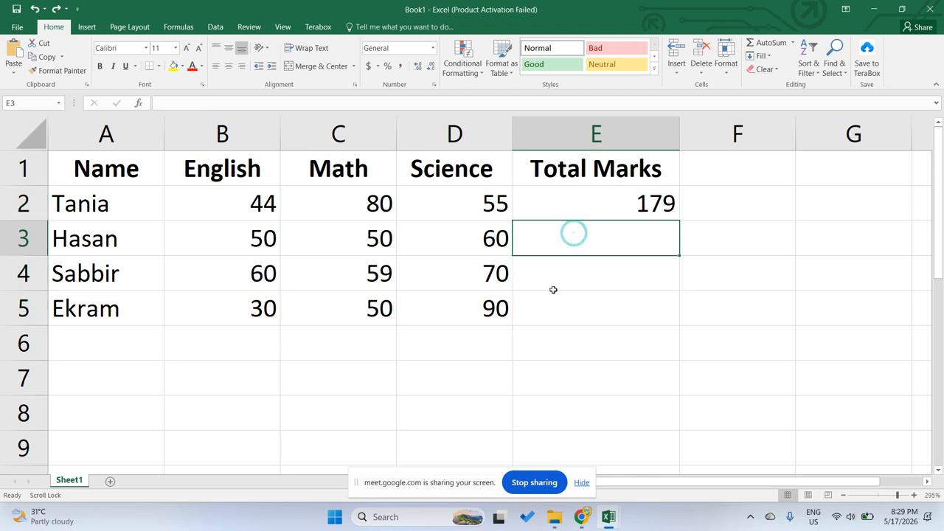
left_click(557, 315)
left_click(578, 211)
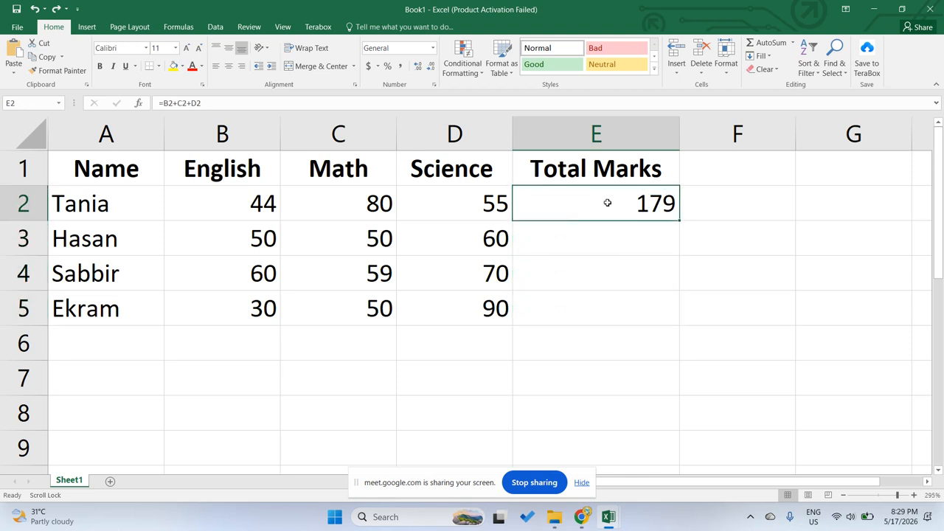
left_click_drag(607, 202, 598, 310)
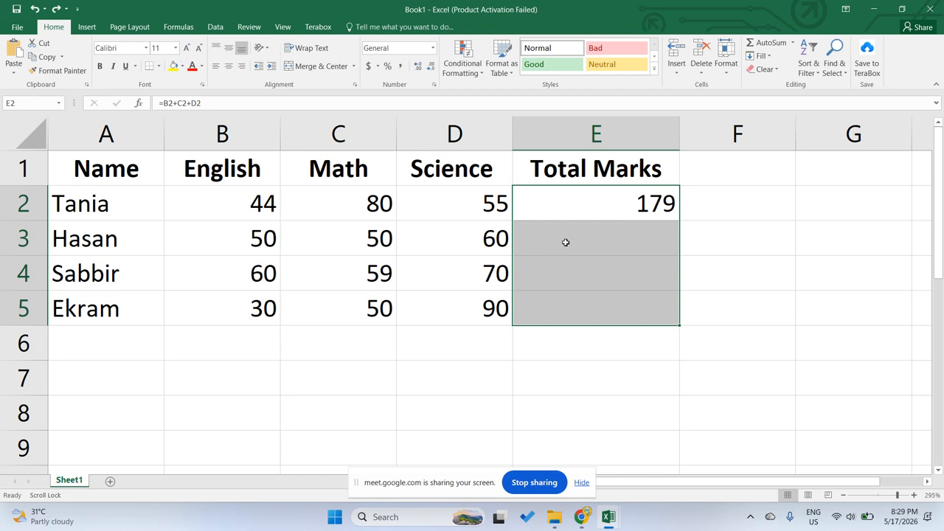
- Switch to Chrome to check the Google Meet call, and return to Book1 in Excel
left_click(579, 517)
left_click(541, 451)
left_click(239, 13)
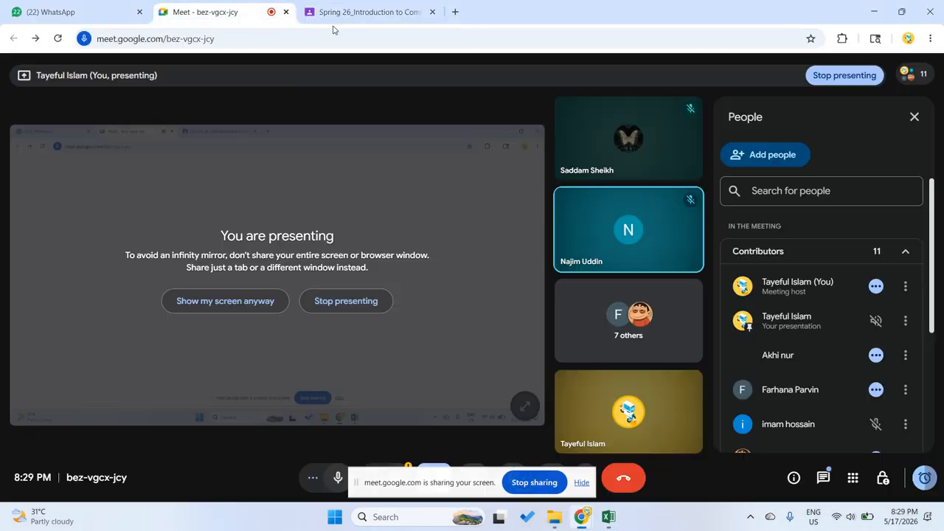
mouse_move(608, 516)
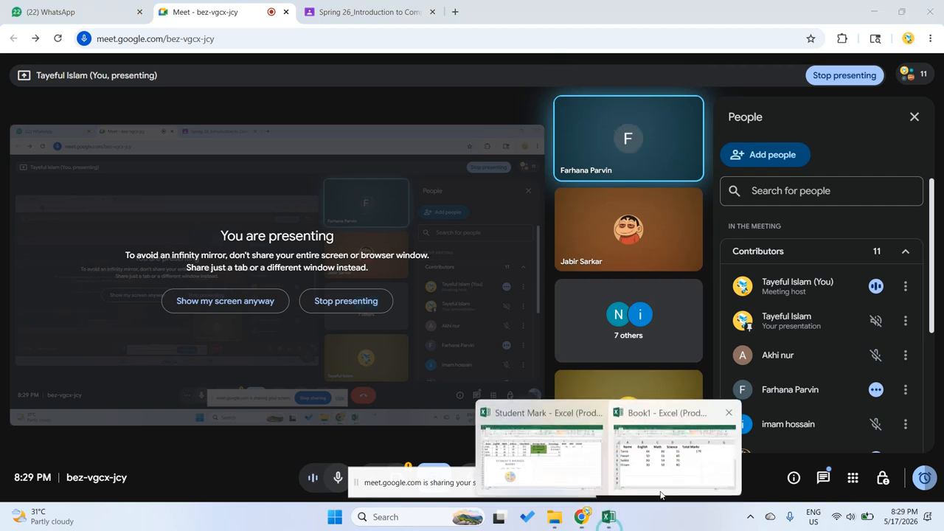
left_click(660, 495)
- Reselect the range from E2 down the Total Marks column, then switch to the Google Meet window in Chrome
left_click(604, 204)
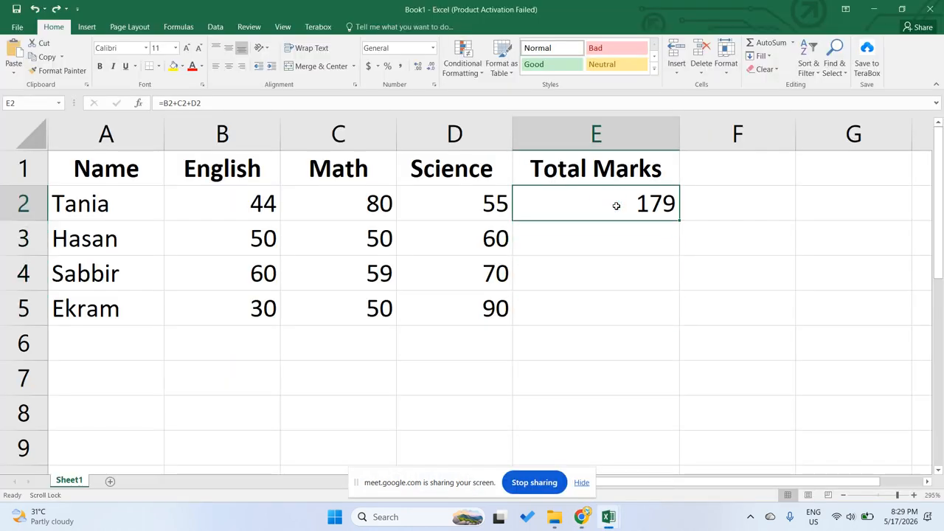
left_click_drag(616, 206, 618, 297)
mouse_move(582, 517)
left_click(533, 464)
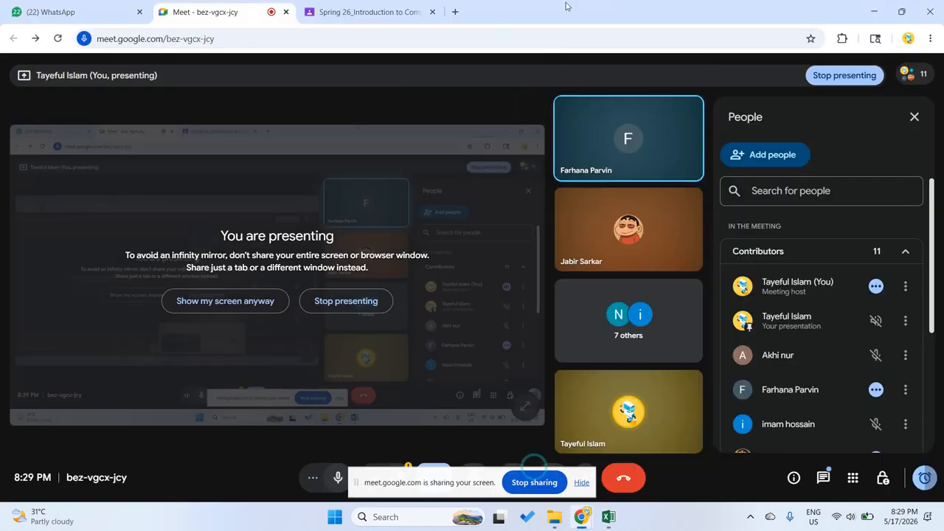
- Search Google Images for "mouse" in a new browser tab and open the RGB gaming mouse picture
left_click(455, 12)
type("mouse")
key("Return")
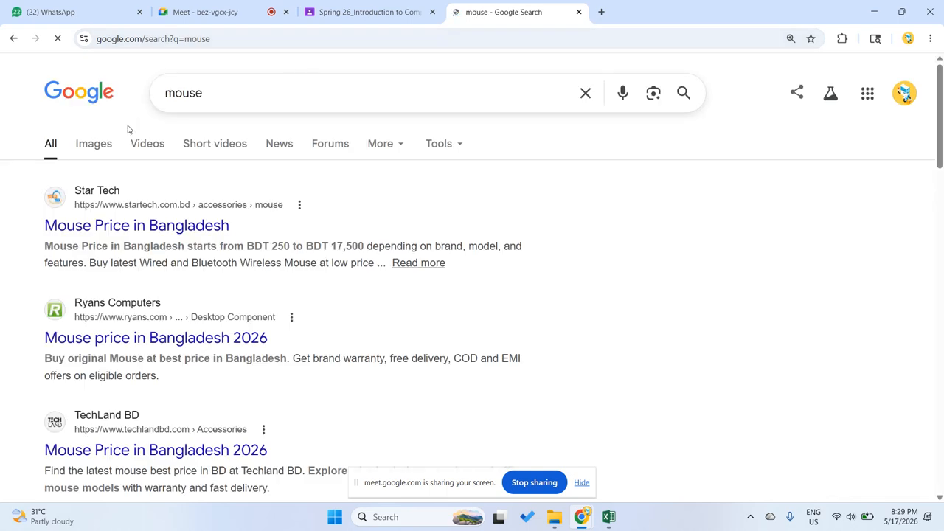
left_click(95, 143)
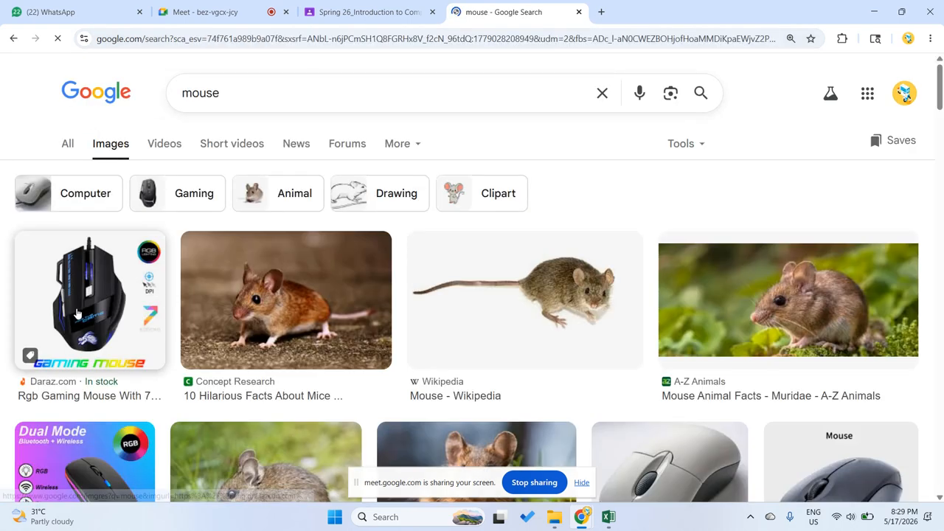
left_click(77, 314)
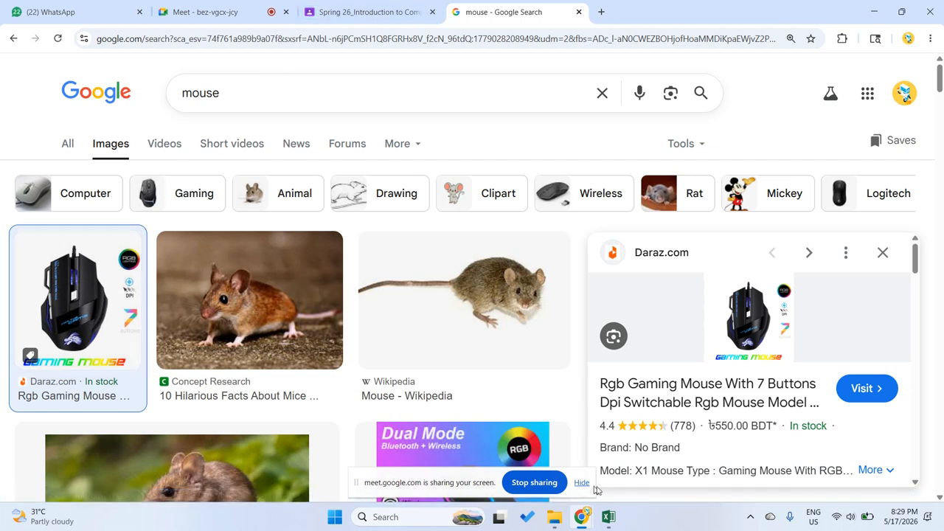
- Switch back to Book1 in Excel and fill E2's Total Marks formula down through E5
mouse_move(609, 510)
left_click(651, 475)
left_click_drag(612, 211, 628, 312)
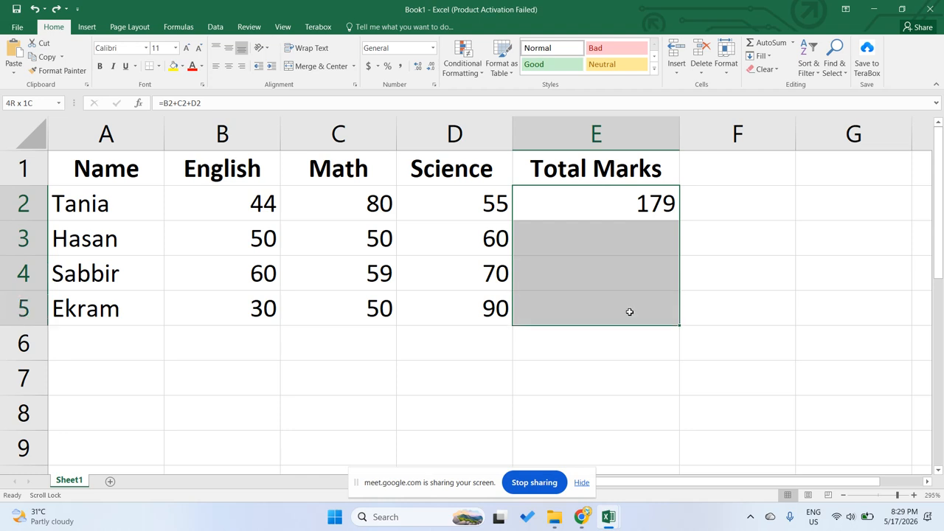
left_click_drag(622, 218, 629, 307)
left_click(769, 57)
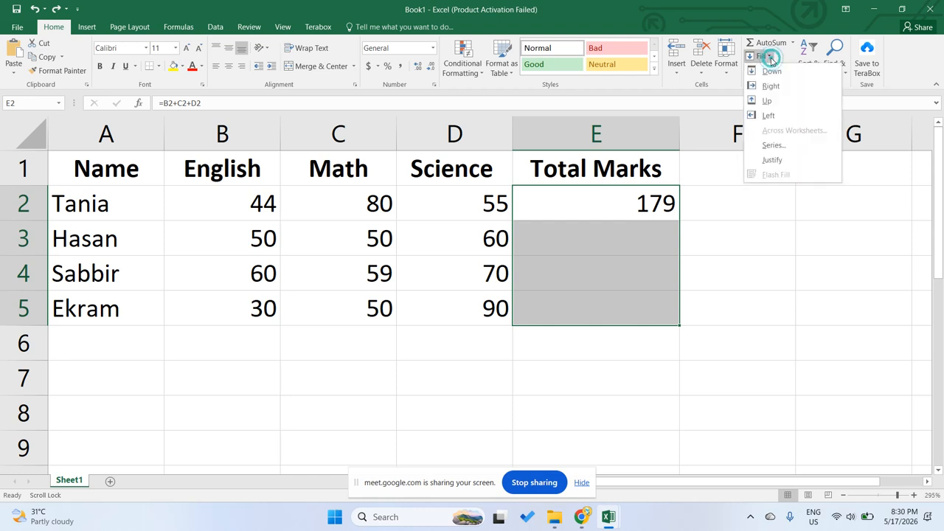
left_click(772, 72)
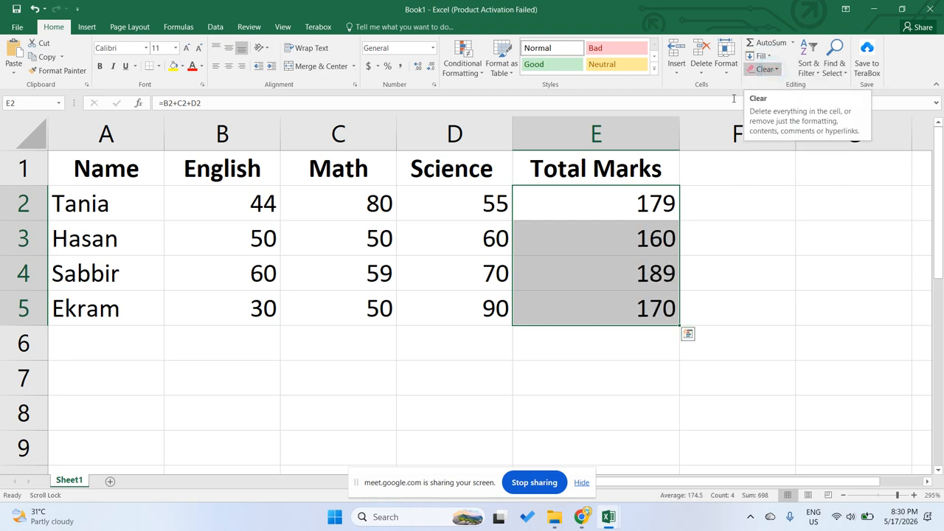
- Add a fifth student in row 6, entering the name, English 60-, Math 70 and Science 80
left_click(140, 346)
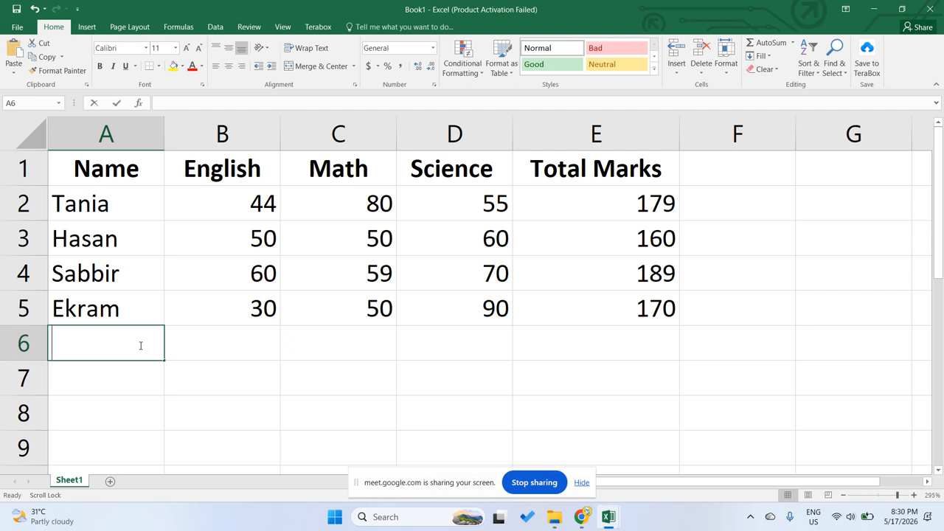
type("Supty")
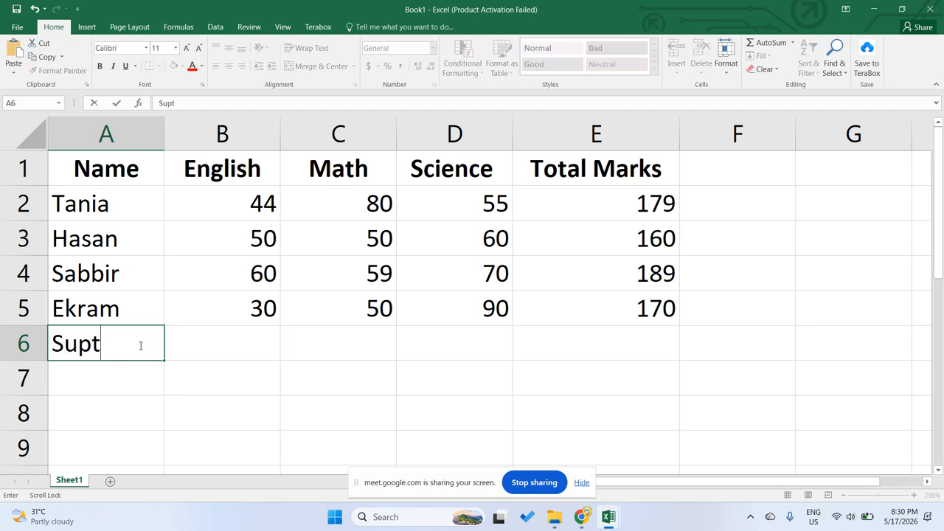
left_click(226, 354)
type("60-")
left_click(334, 346)
type("70")
left_click(474, 333)
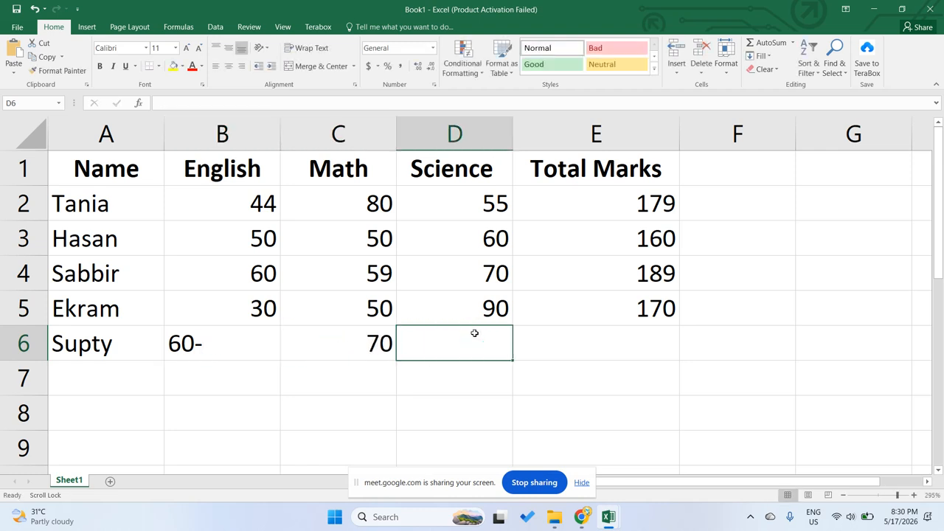
type("80")
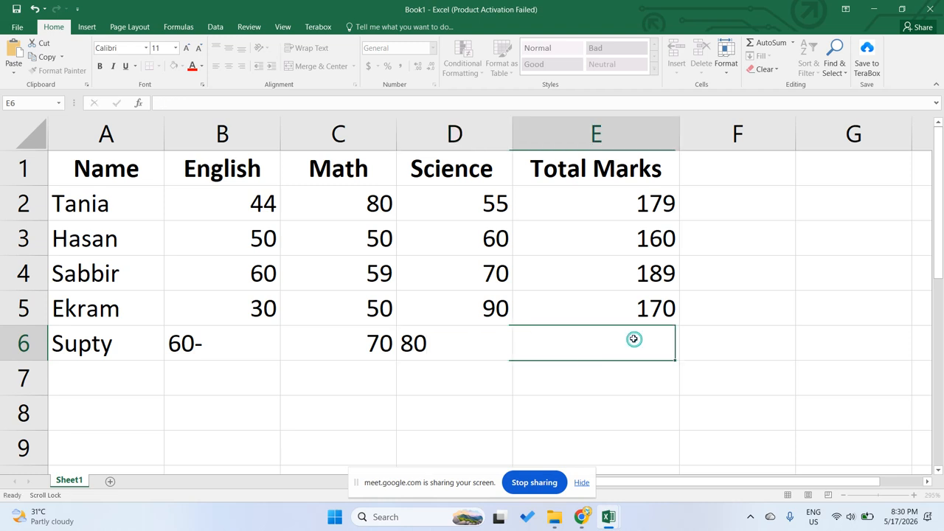
- Correct the fifth student's English mark in B6 to 60
left_click(633, 336)
left_click(248, 354)
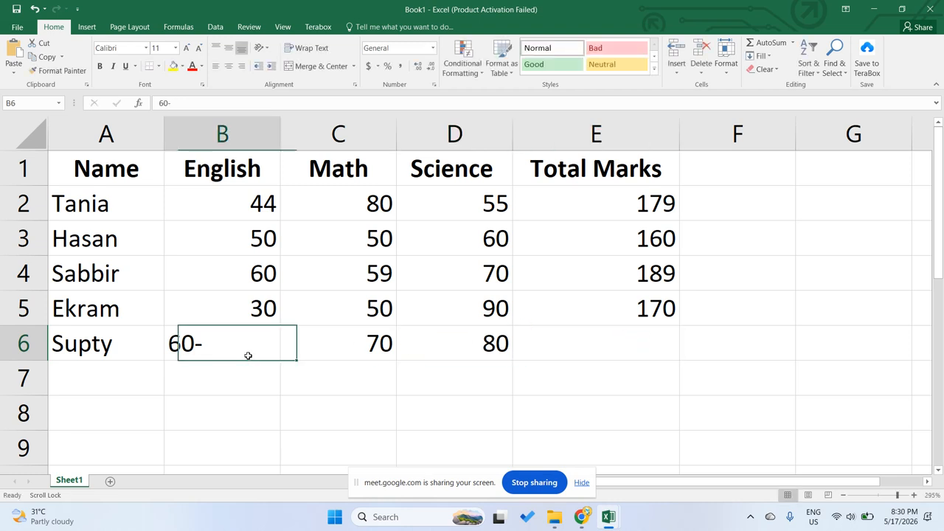
double_click(244, 352)
key("BackSpace")
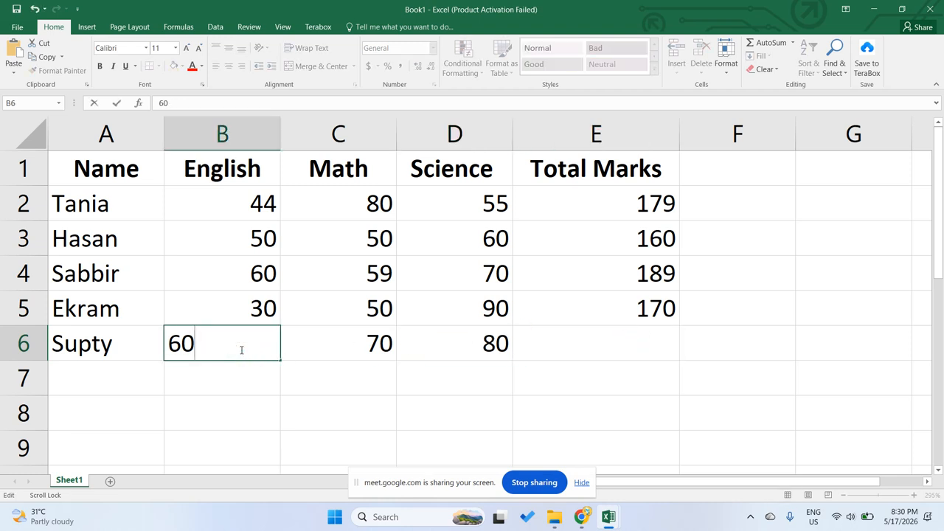
left_click(544, 339)
left_click(130, 347)
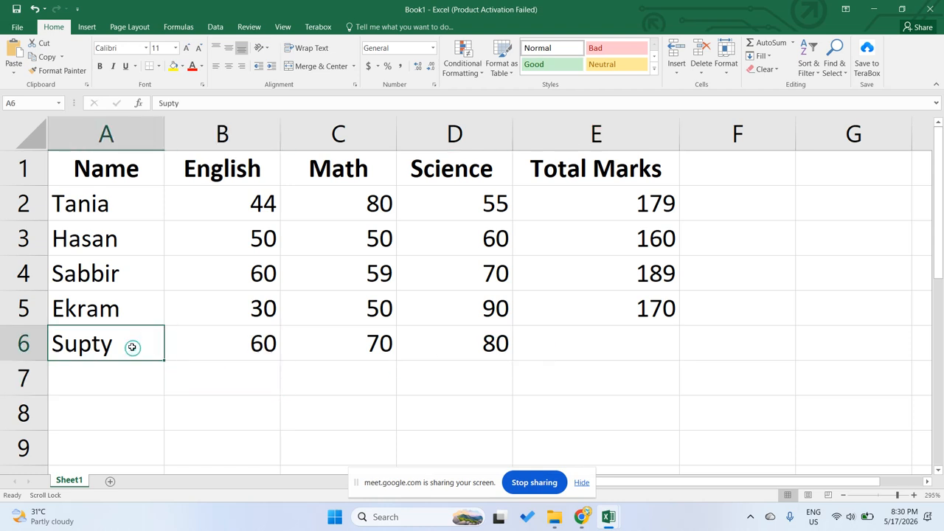
- Undo the row 6 entries and the Total Marks fill below E2
key("ctrl+z")
key("ctrl+z")
key("ctrl+z")
key("ctrl+z")
key("ctrl+z")
key("ctrl+z")
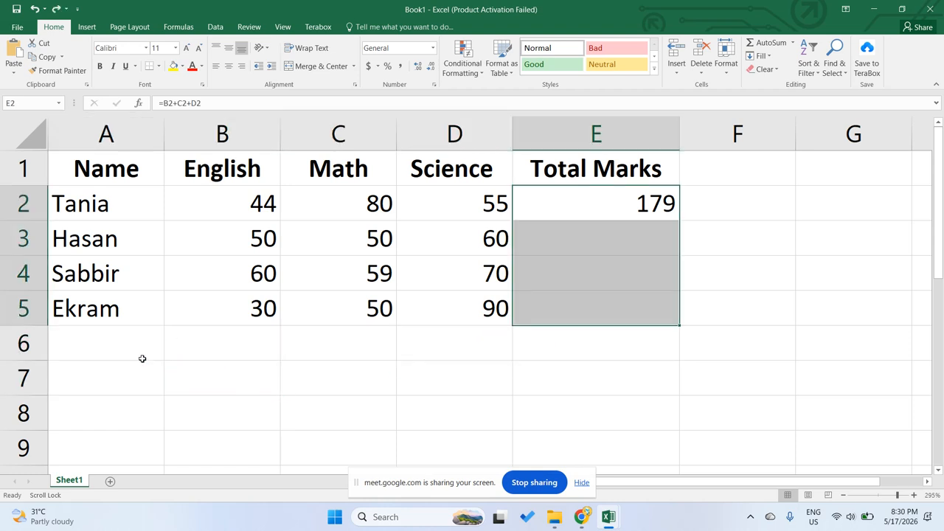
- Enter the fifth student's name, starting with a capital letter, in A6
left_click(117, 365)
left_click(105, 352)
type("su")
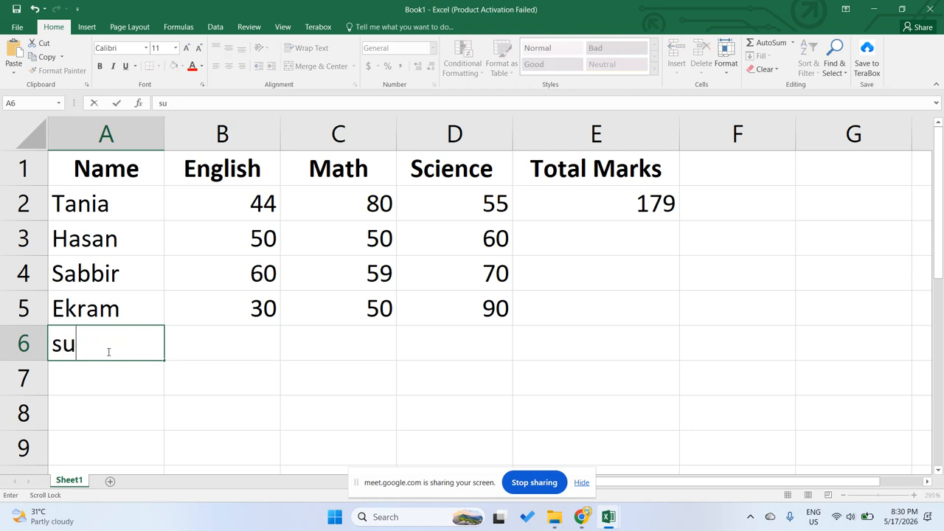
key("BackSpace")
key("BackSpace")
type("Supt")
key("BackSpace")
type("upty")
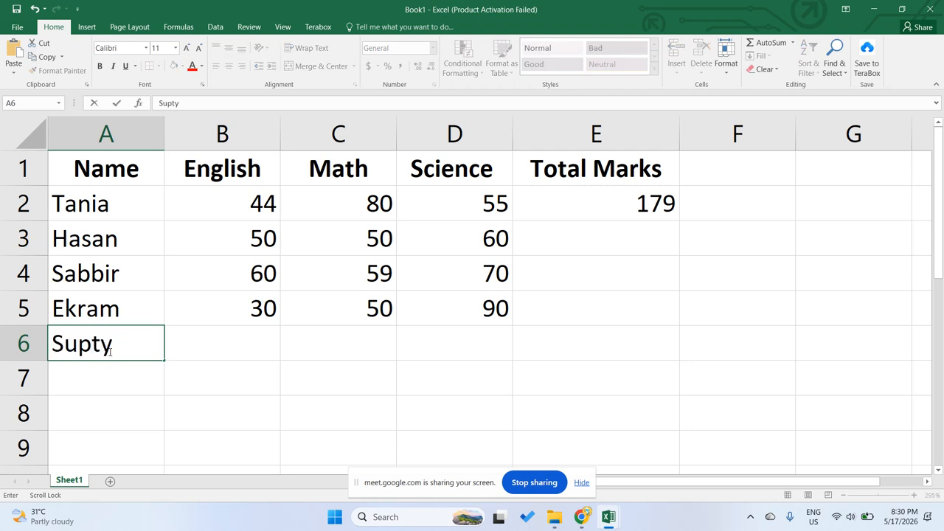
- Enter the fifth student's marks in row 6: English 60, Math 50 and Science 80
left_click(221, 345)
type("60")
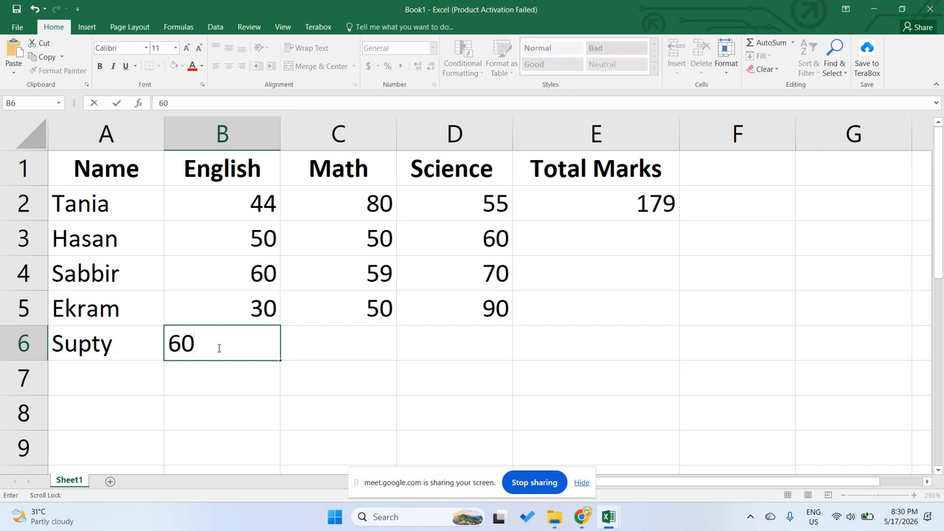
left_click(348, 328)
type("50")
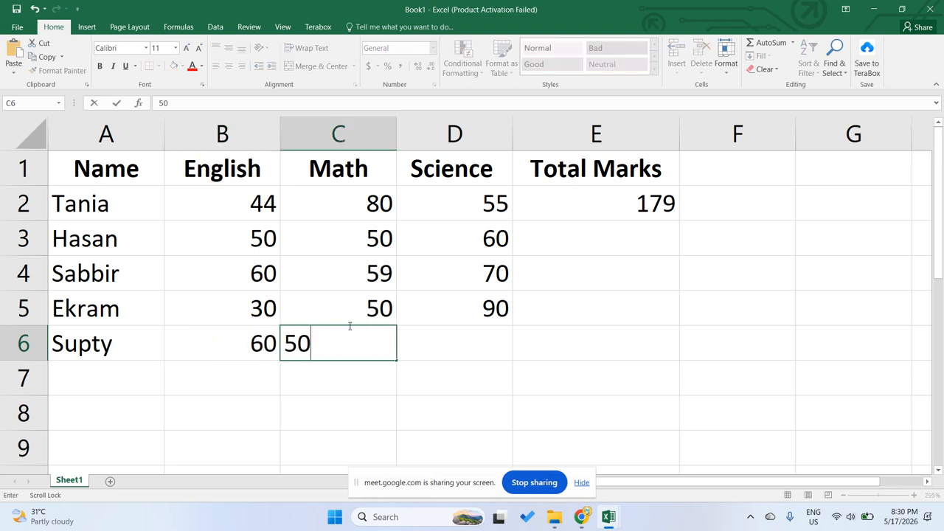
left_click(485, 332)
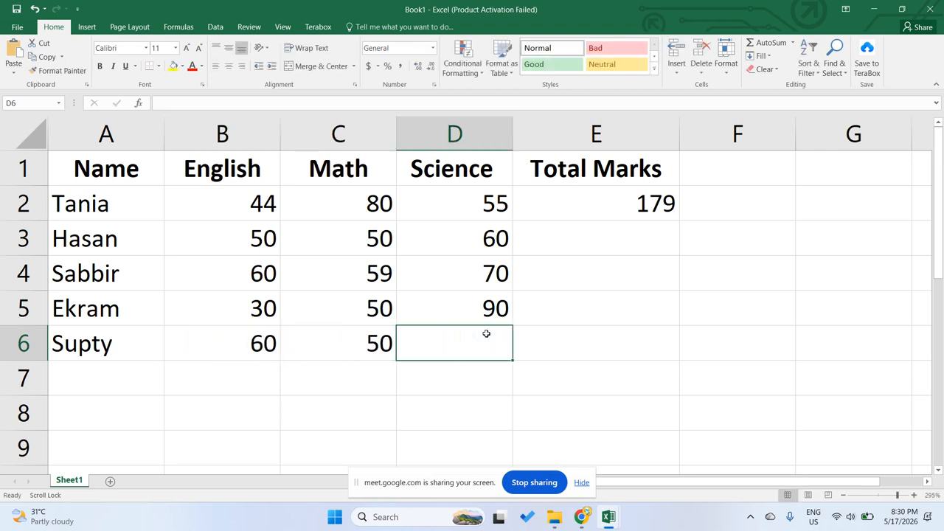
type("80")
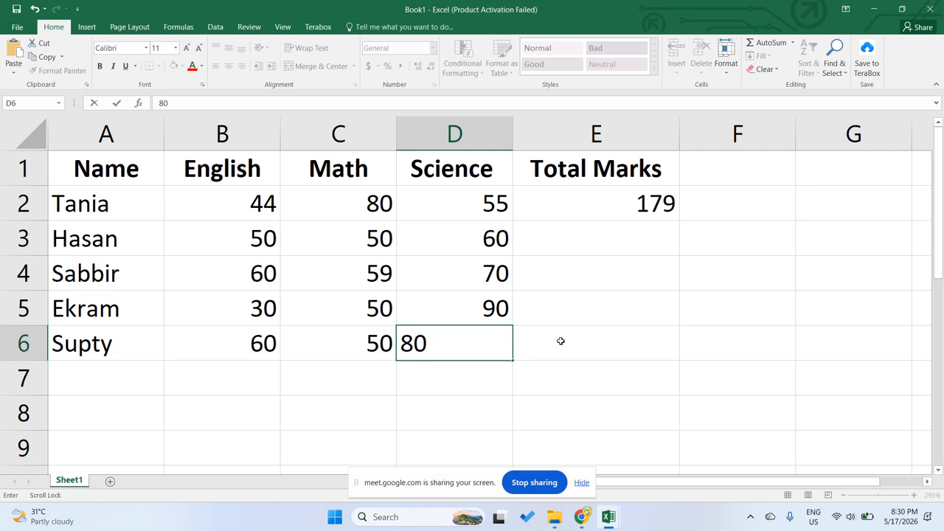
- Fill E2's Total Marks formula down through E6 to include the fifth student
left_click(562, 341)
left_click(545, 278)
left_click(553, 237)
left_click_drag(621, 195, 612, 343)
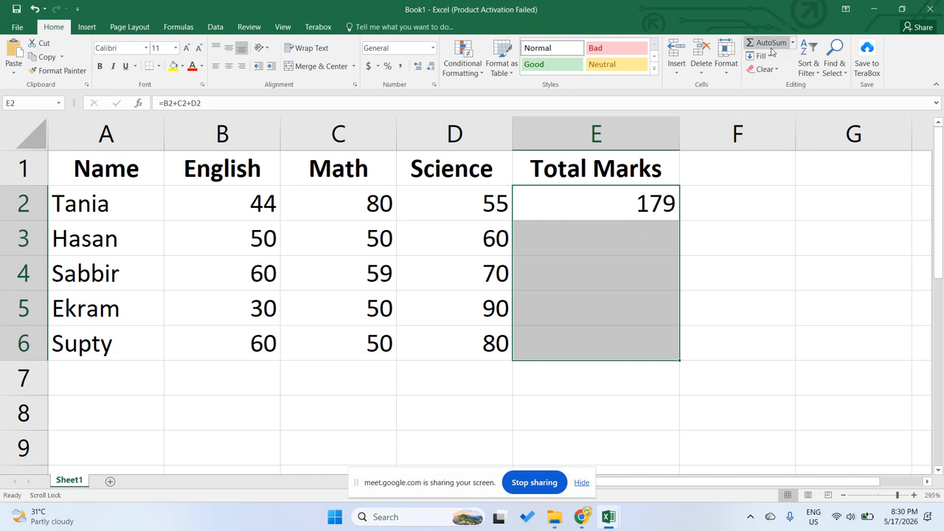
left_click(765, 56)
left_click(769, 71)
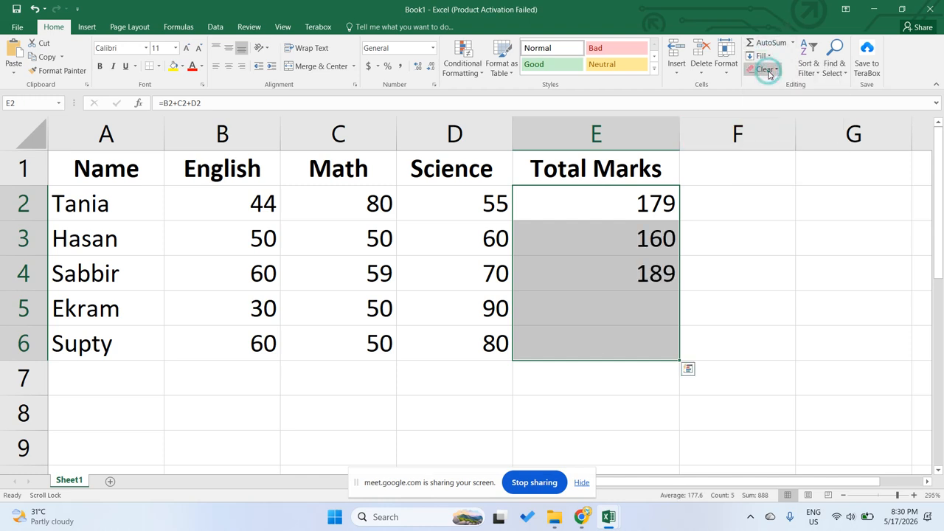
- Examine the fifth student's marks in row 6 and highlight the Total Marks formula in E6
left_click(637, 349)
left_click_drag(249, 347, 619, 348)
left_click(629, 331)
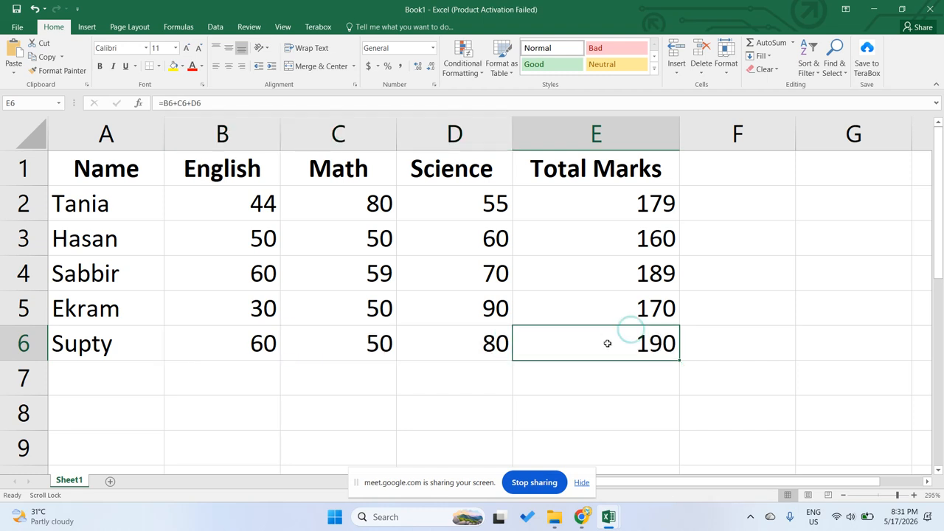
left_click_drag(210, 103, 170, 108)
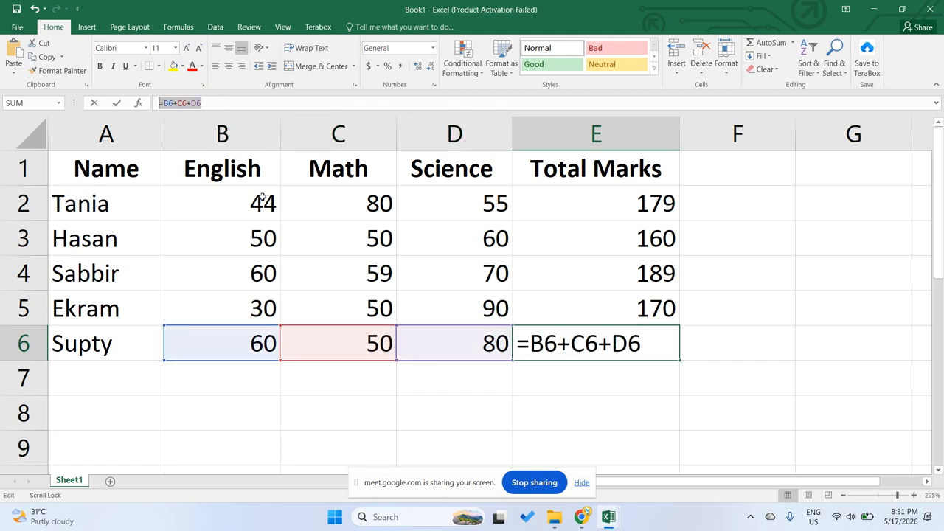
left_click(591, 375)
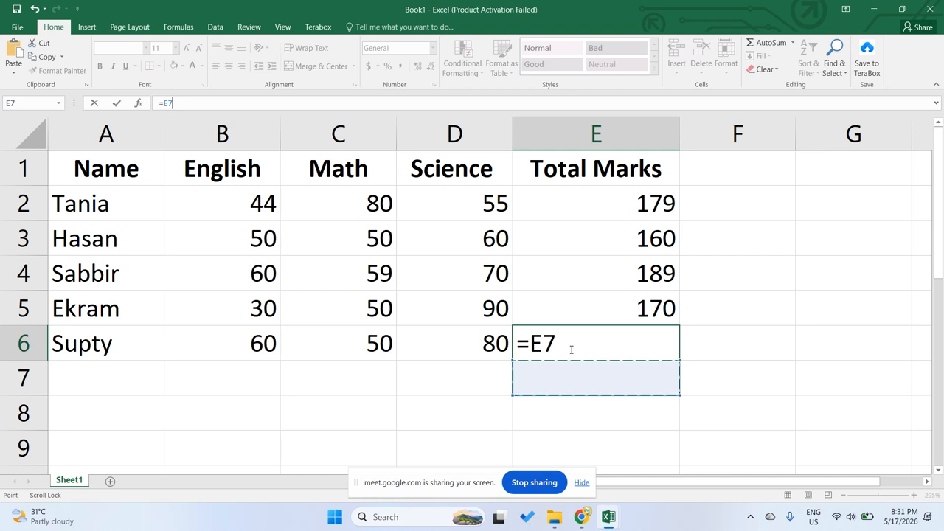
key("ctrl+z")
left_click(588, 305)
key("ctrl+z")
left_click(592, 254)
key("F2")
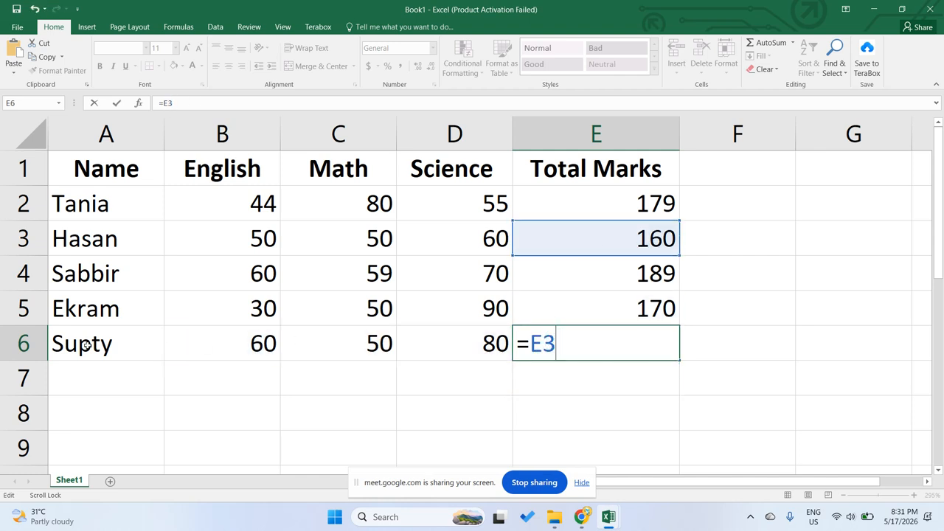
- Undo the E6 formula change, the Total Marks fill and all of the fifth student's entries in row 6
left_click(164, 337)
key("ctrl+z")
key("ctrl+z")
key("ctrl+z")
key("ctrl+z")
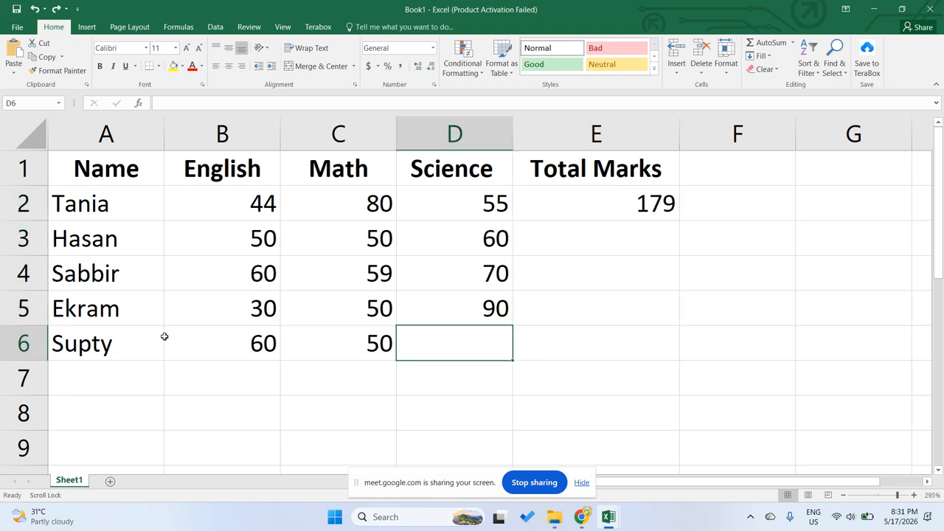
key("ctrl+z")
key("ctrl+z")
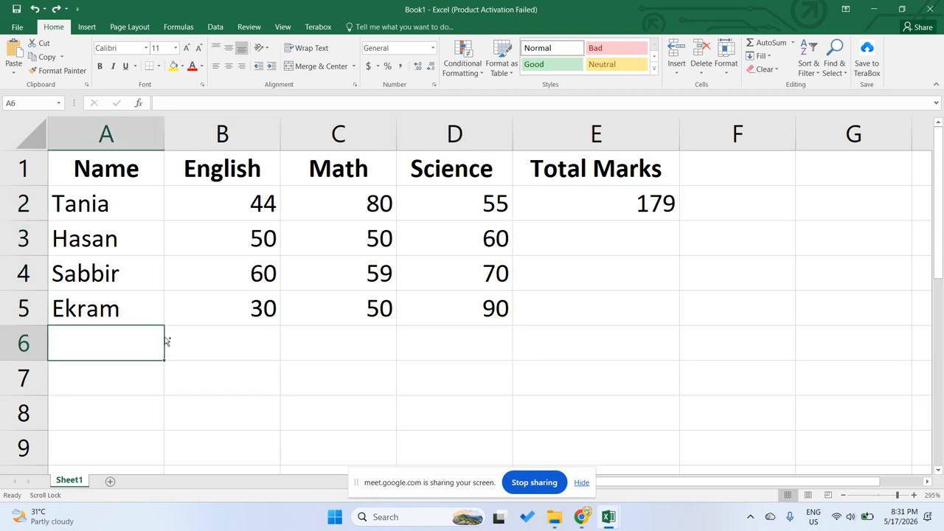
key("ctrl+z")
- Select E2:E5 and fill E2's Total Marks formula down for the remaining students
left_click(543, 263)
left_click(586, 197)
left_click_drag(586, 197, 587, 309)
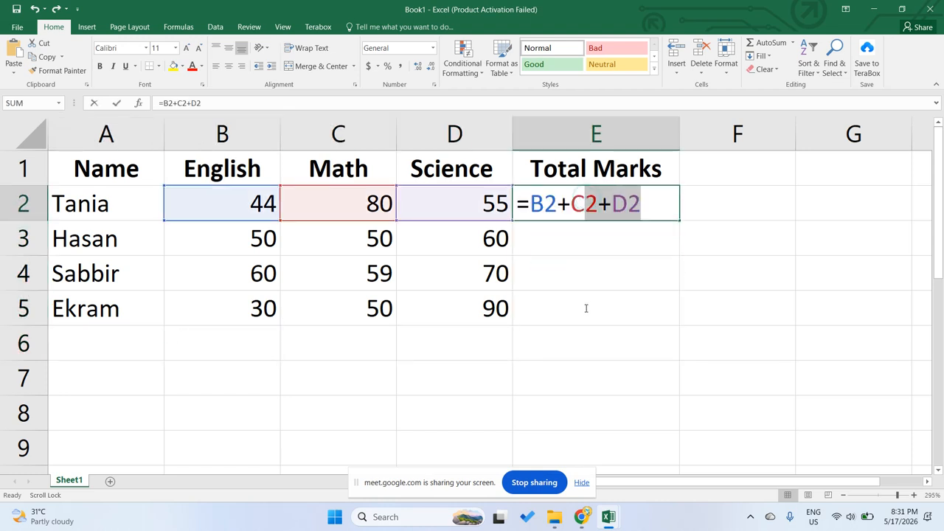
key("Return")
left_click_drag(637, 202, 634, 300)
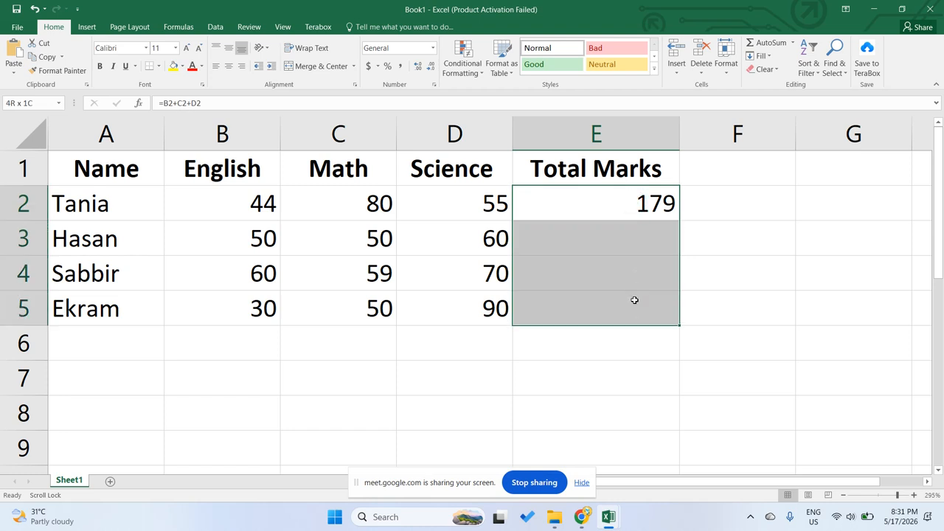
left_click(760, 56)
left_click(769, 69)
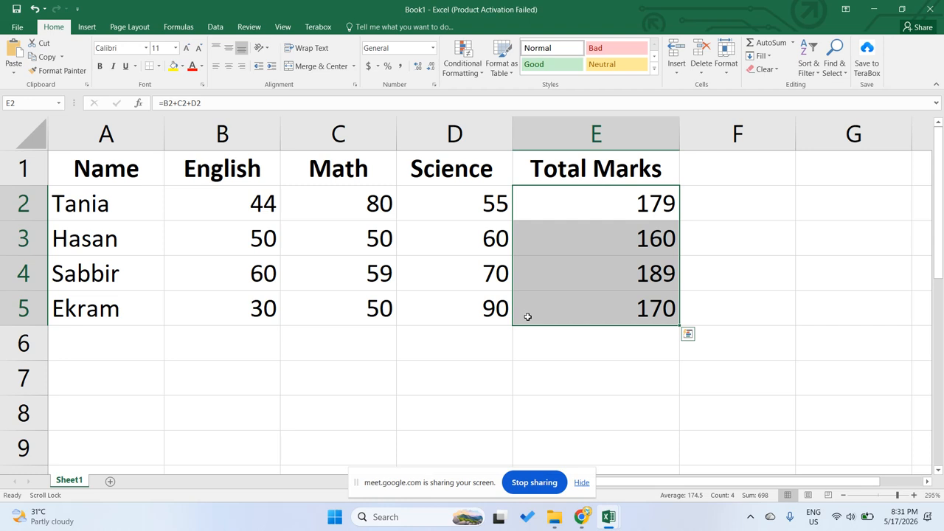
- Compare the formulas in the first and last Total Marks cells, E2 and E5
left_click(652, 208)
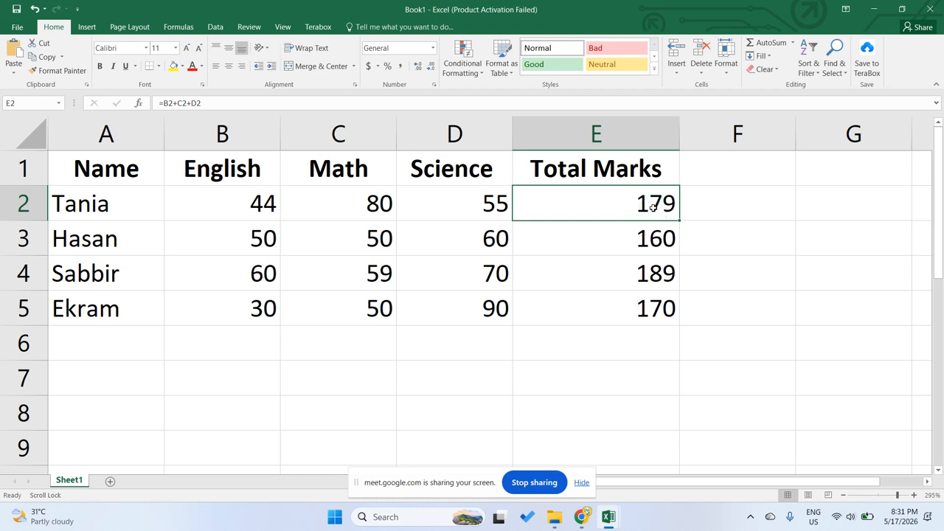
left_click(595, 306)
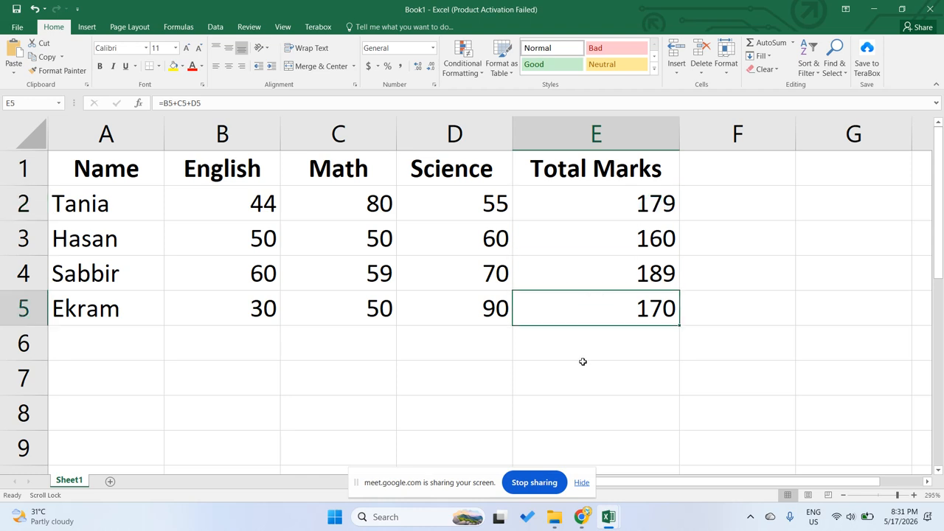
left_click(583, 363)
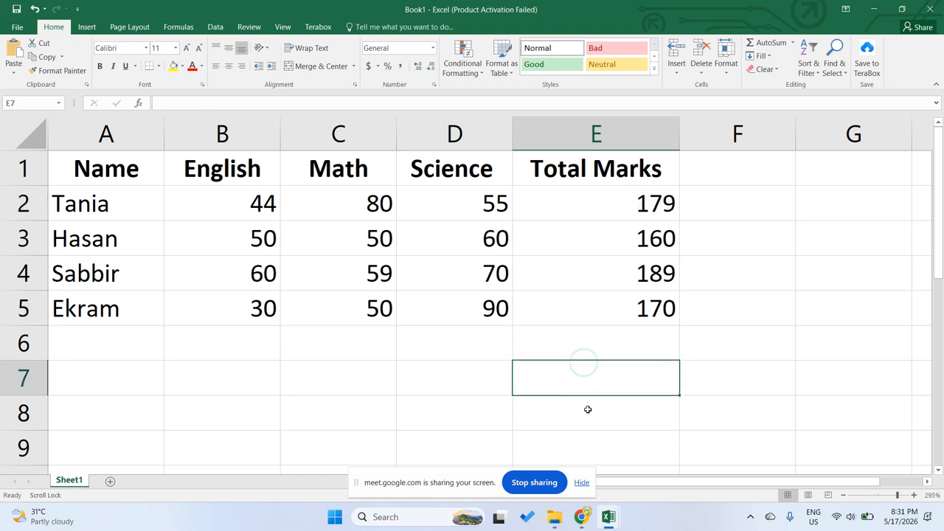
left_click(631, 196)
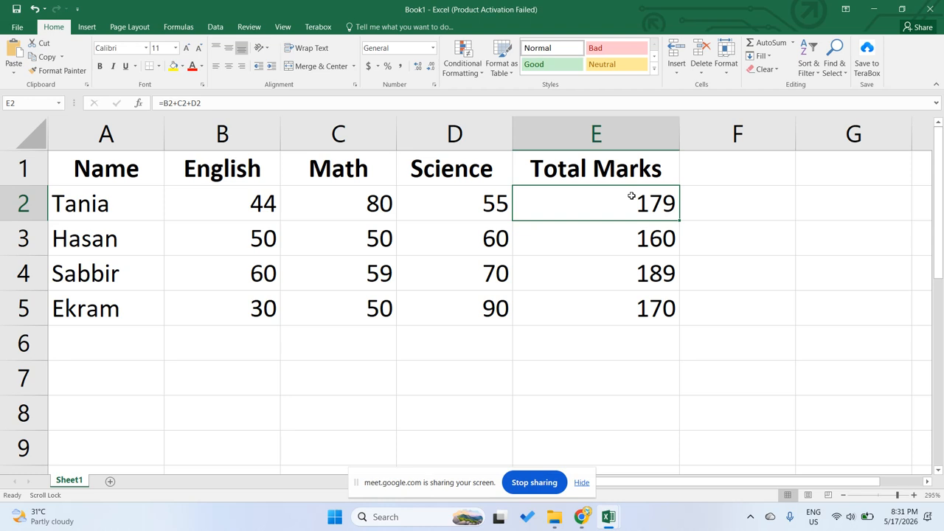
- Undo the Total Marks fill below E2 and check the emptied cells before reselecting E2
key("ctrl+shift+Down")
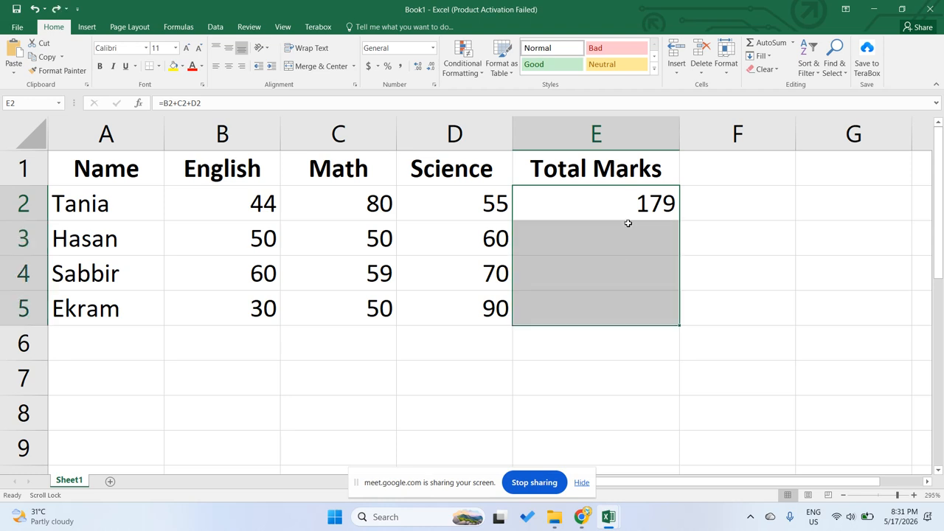
left_click(618, 266)
left_click(620, 242)
left_click(611, 278)
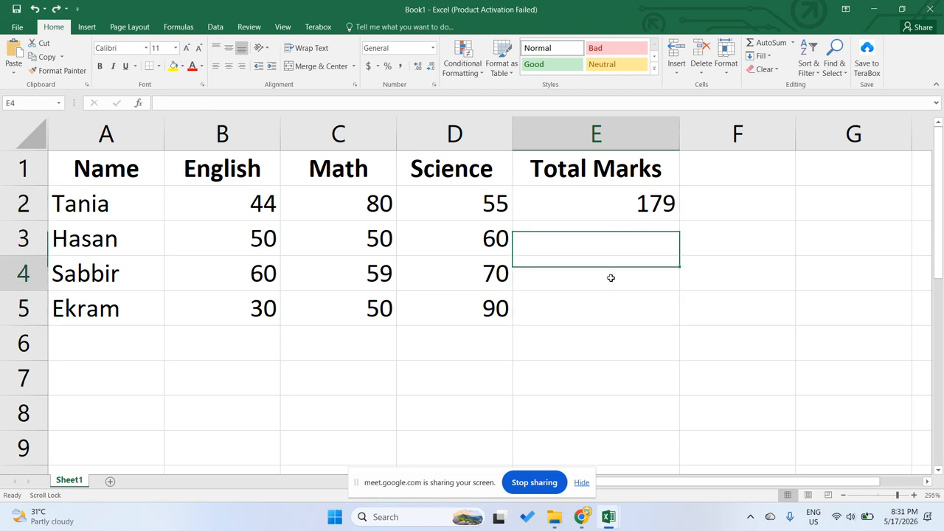
left_click(611, 242)
left_click(631, 203)
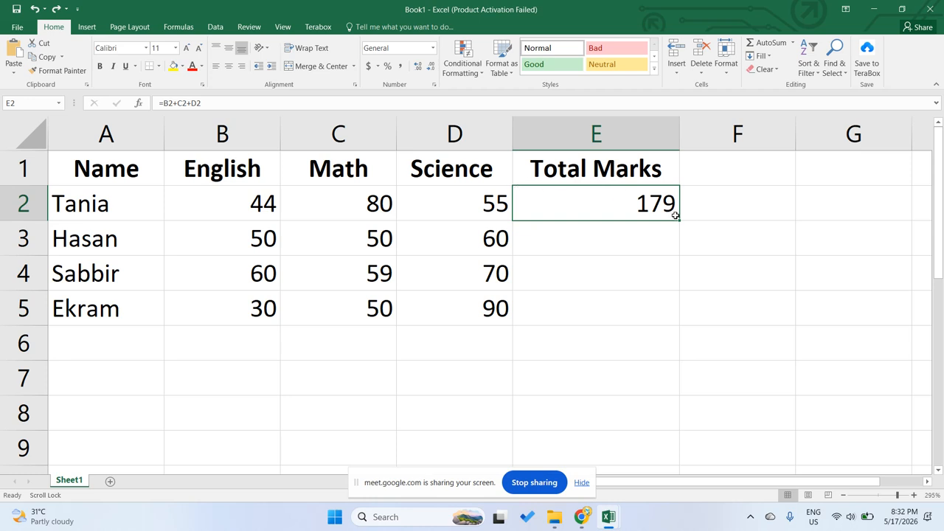
- Try filling E2's Total Marks formula down to E4 only, and undo the fill
mouse_move(679, 221)
left_mouse_down()
mouse_move(690, 236)
mouse_move(670, 205)
mouse_move(679, 218)
mouse_move(676, 281)
left_mouse_up()
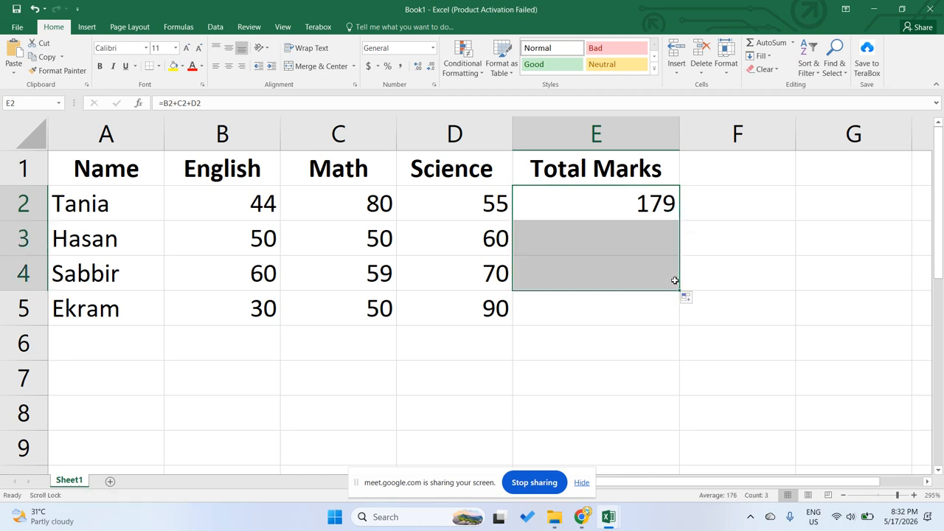
left_click(666, 208)
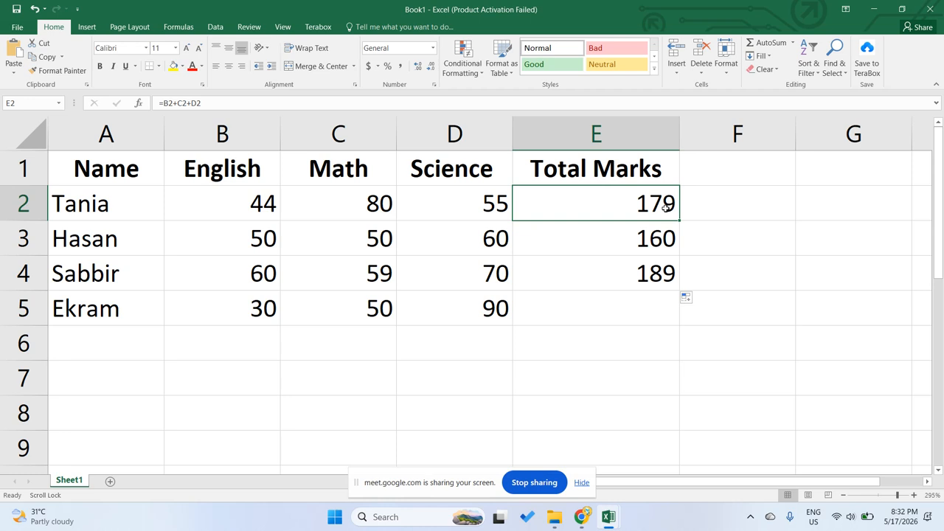
key("ctrl+z")
left_click(669, 223)
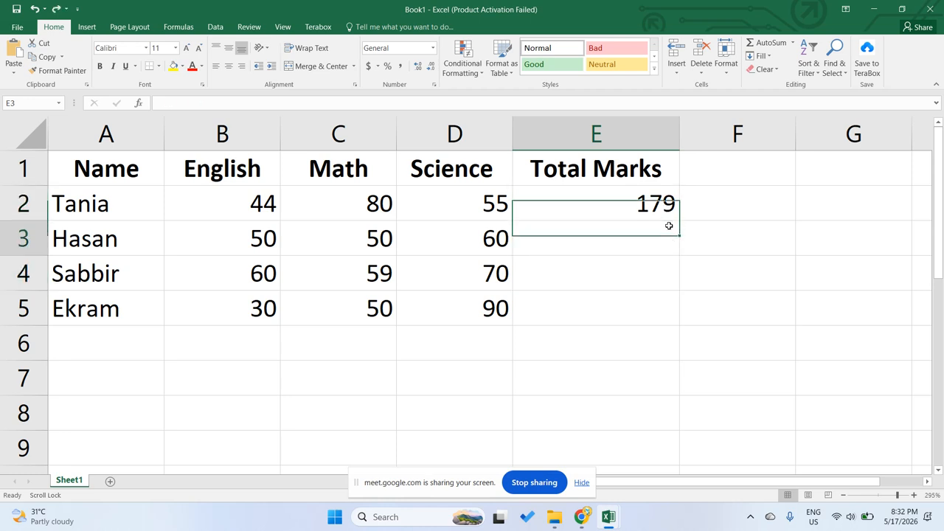
- Fill E2's Total Marks formula down to E5 and view the available Fill directions without applying one
left_click(671, 211)
left_click_drag(678, 218, 678, 312)
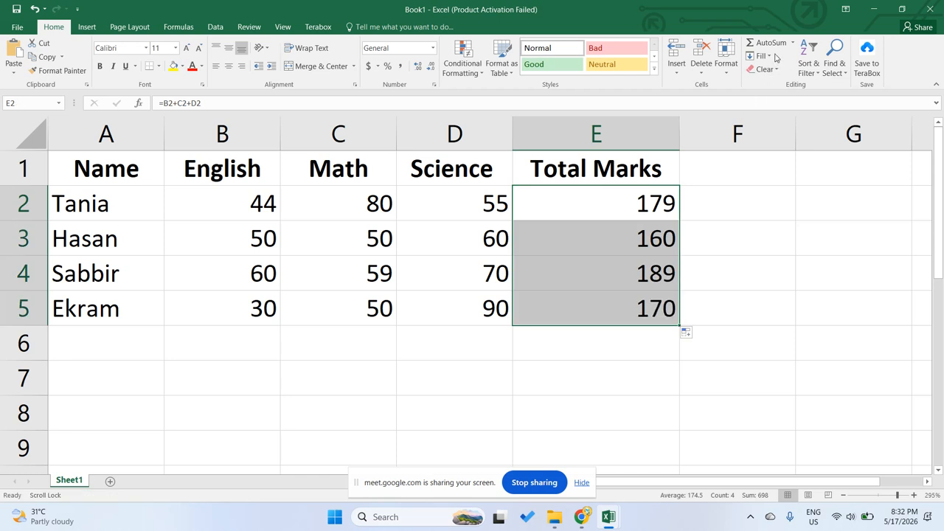
left_click(762, 56)
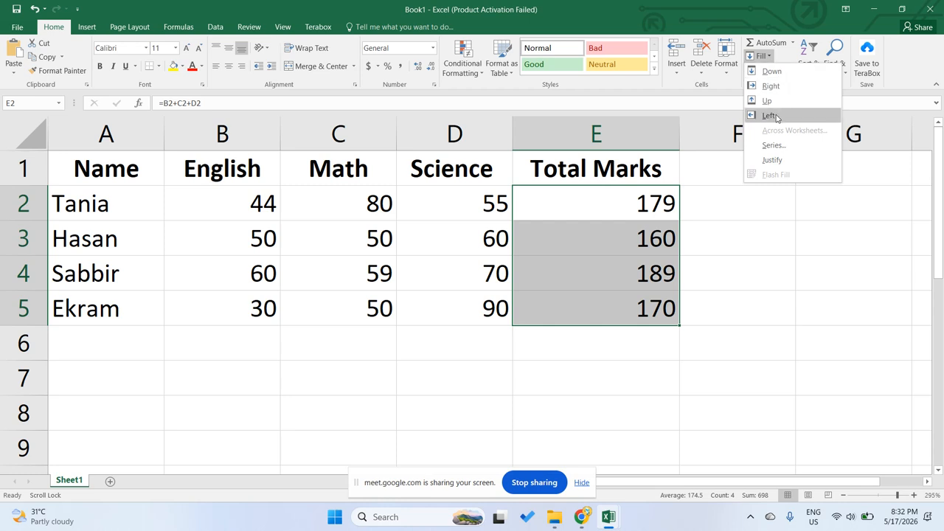
left_click(578, 337)
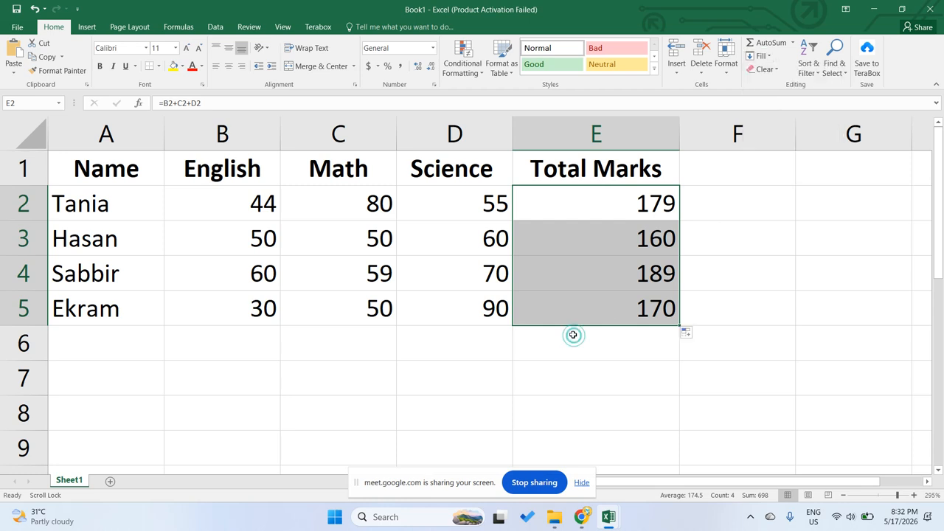
- Switch to Chrome, close the mouse image search and return to the assignment document
left_click(581, 516)
left_click(538, 482)
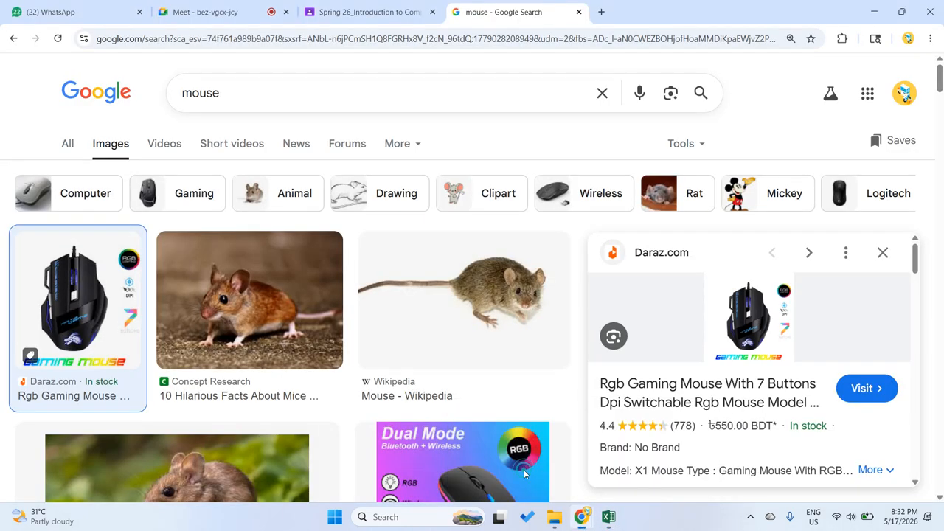
left_click(384, 13)
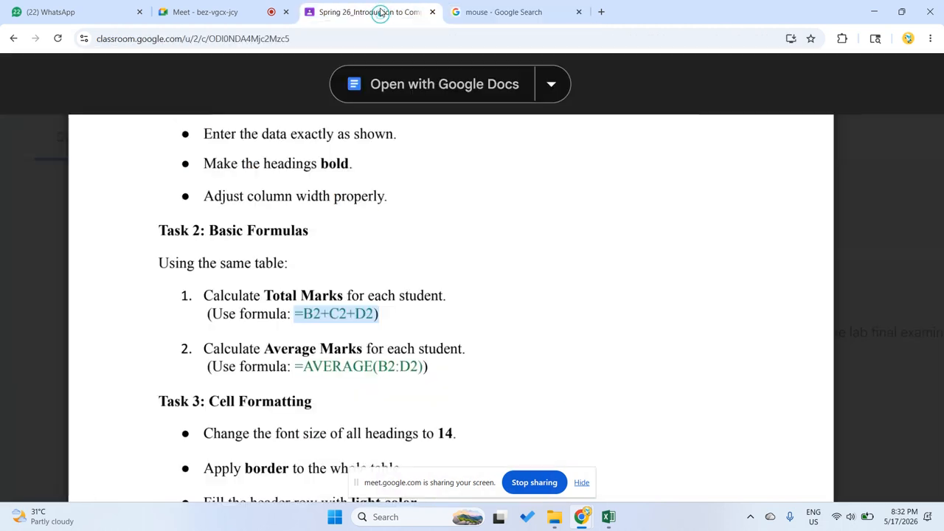
left_click(516, 12)
left_click(276, 278)
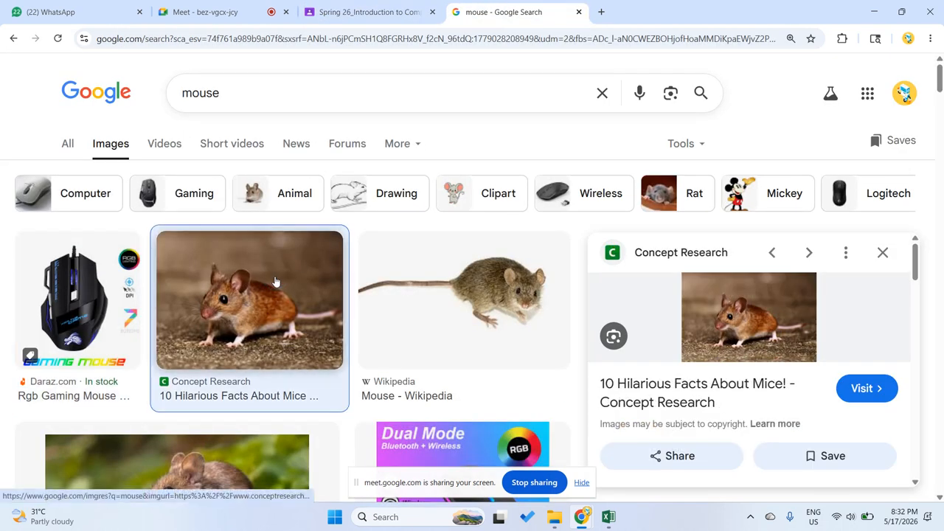
left_click(368, 12)
left_click(580, 12)
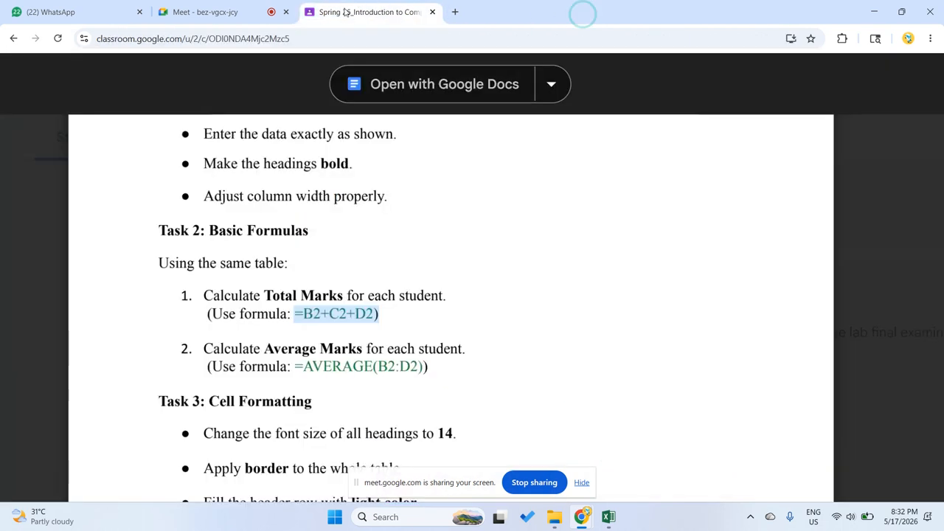
- Highlight Task 2's second instruction and the words Average Marks in the assignment
scroll(295, 325, "down", 1)
left_click_drag(204, 287, 422, 305)
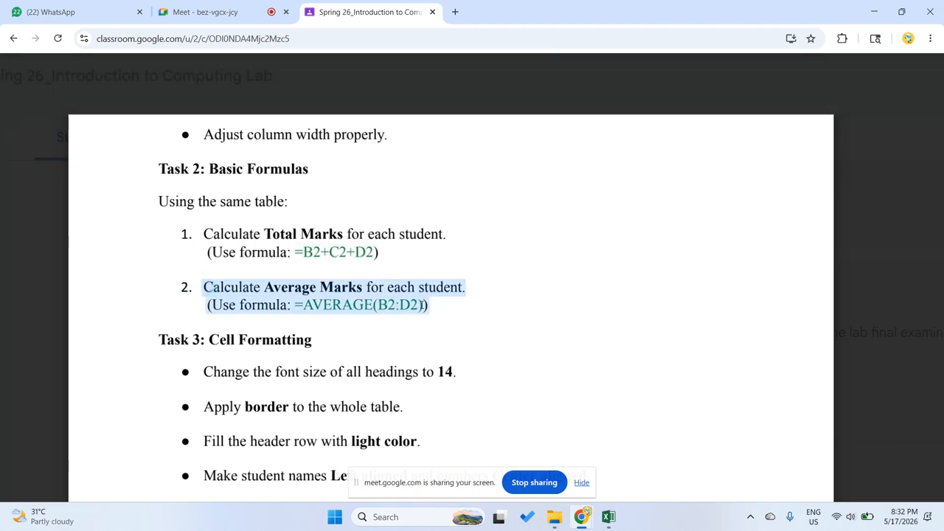
left_click(353, 294)
left_click_drag(361, 283, 267, 286)
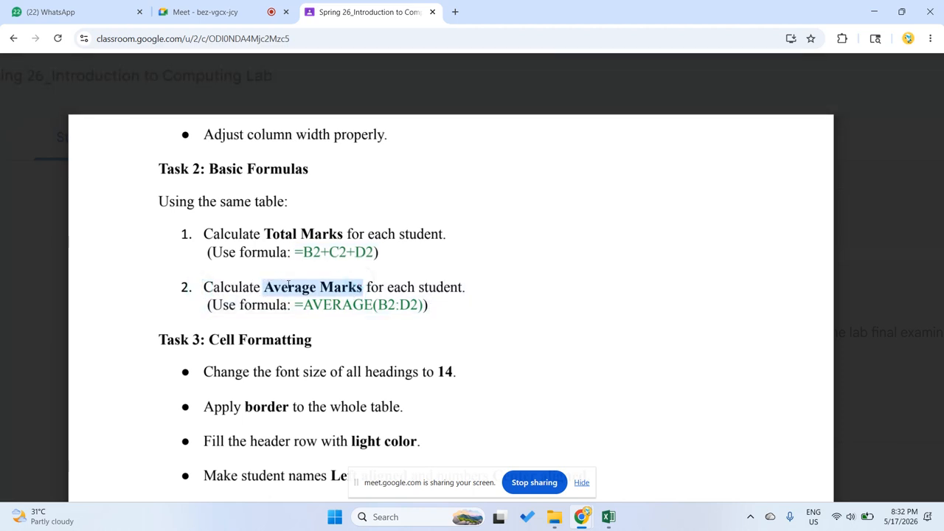
- Switch back to Book1 in Excel and enter the heading Average Marks in F1
left_click(608, 517)
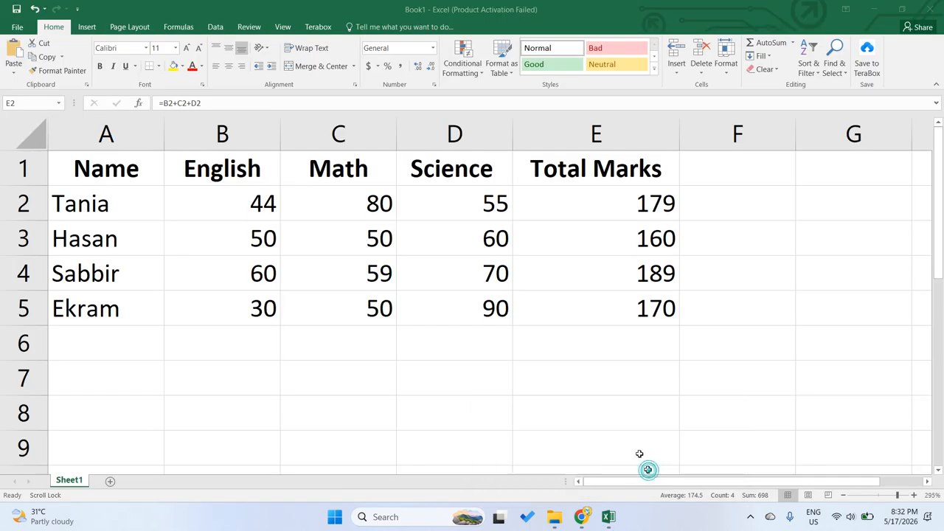
left_click(724, 175)
type("https://meet.google.com/bez-vgcx-jcy")
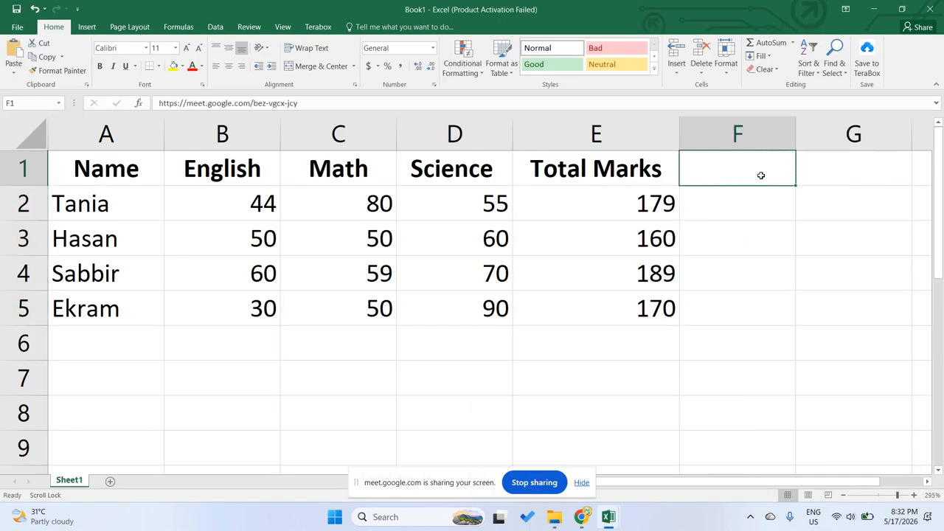
type("A")
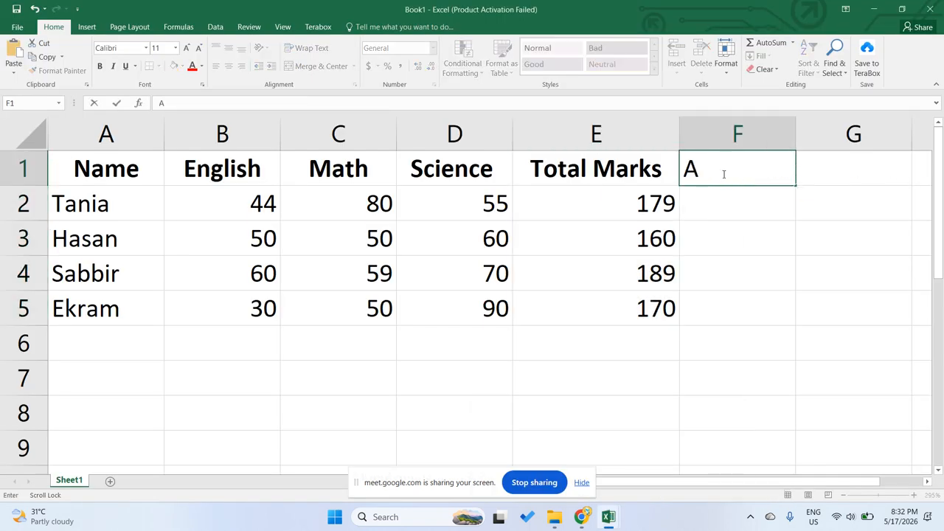
type("verage ")
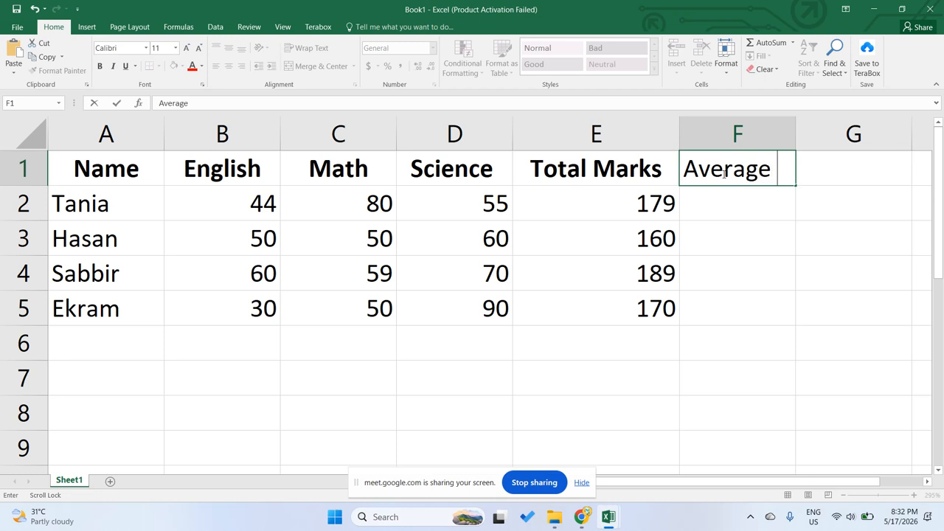
type("Marks")
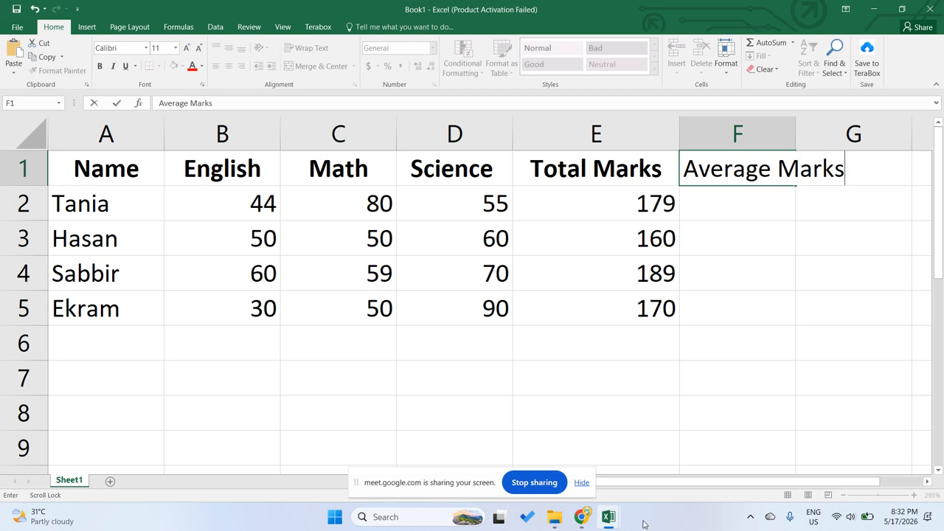
- Hide the screen-sharing bar and widen column F to fit the Average Marks heading
left_click(581, 482)
left_click_drag(620, 481, 665, 483)
left_click_drag(683, 135, 801, 133)
left_click_drag(682, 137, 799, 133)
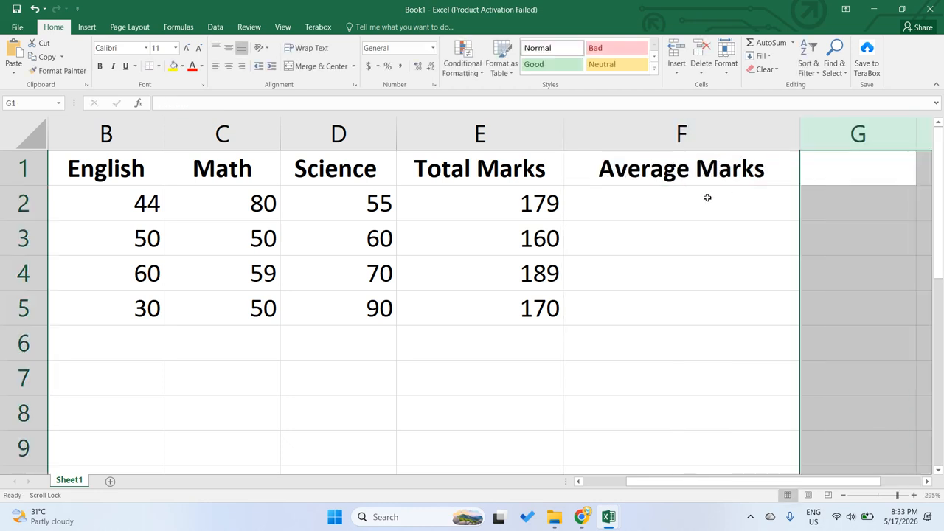
- Select F2, check Task 2's Average Marks formula in the Chrome assignment and return to Book1
left_click(694, 198)
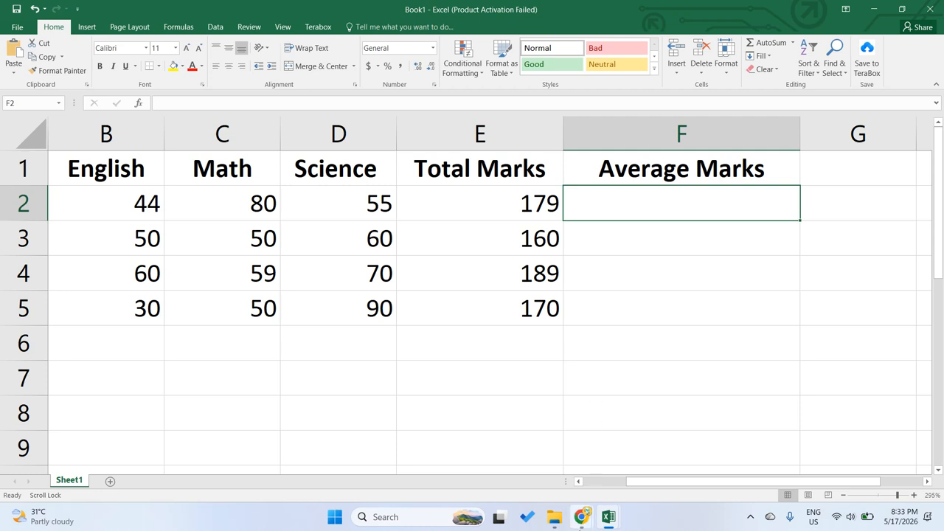
mouse_move(581, 516)
left_click(504, 472)
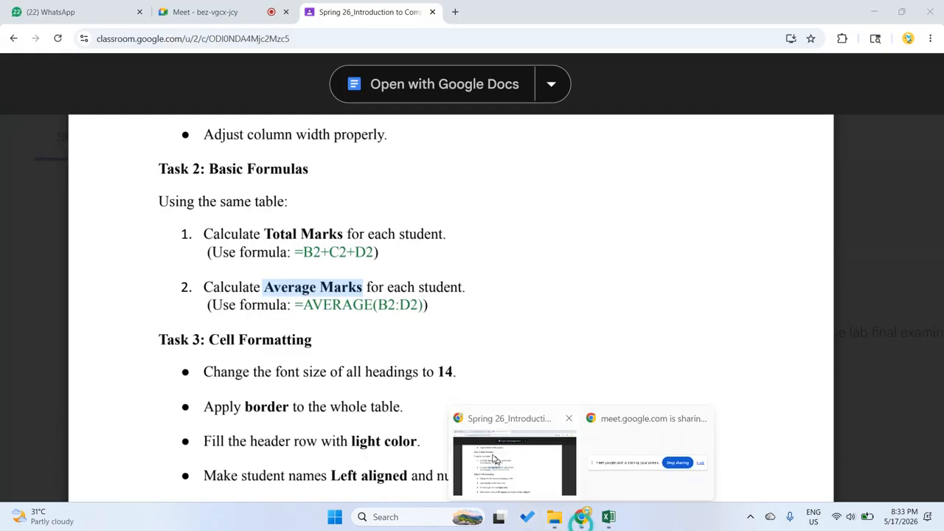
mouse_move(609, 519)
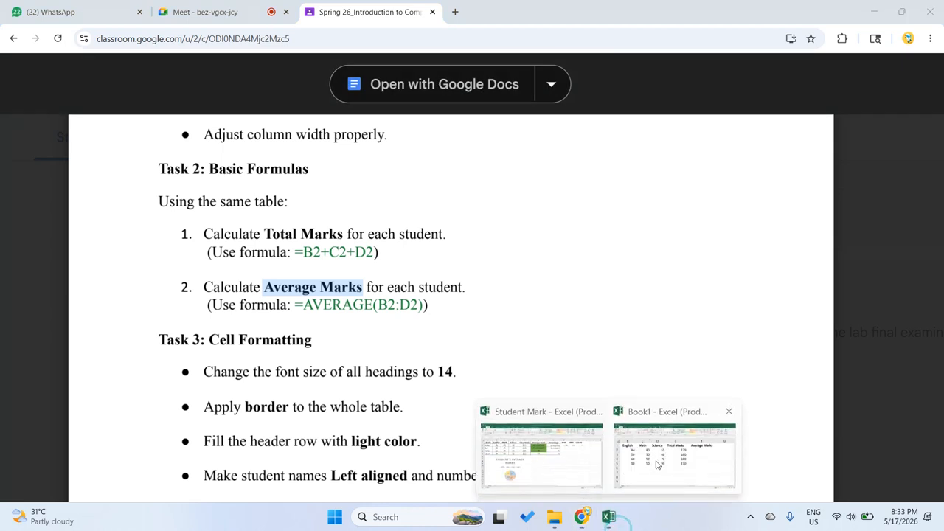
left_click(655, 457)
double_click(599, 206)
type("=A")
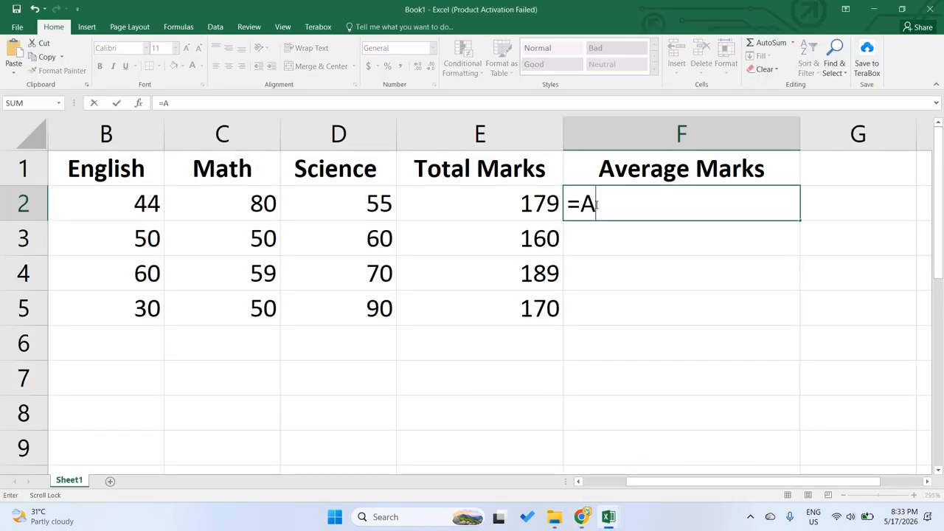
mouse_move(609, 518)
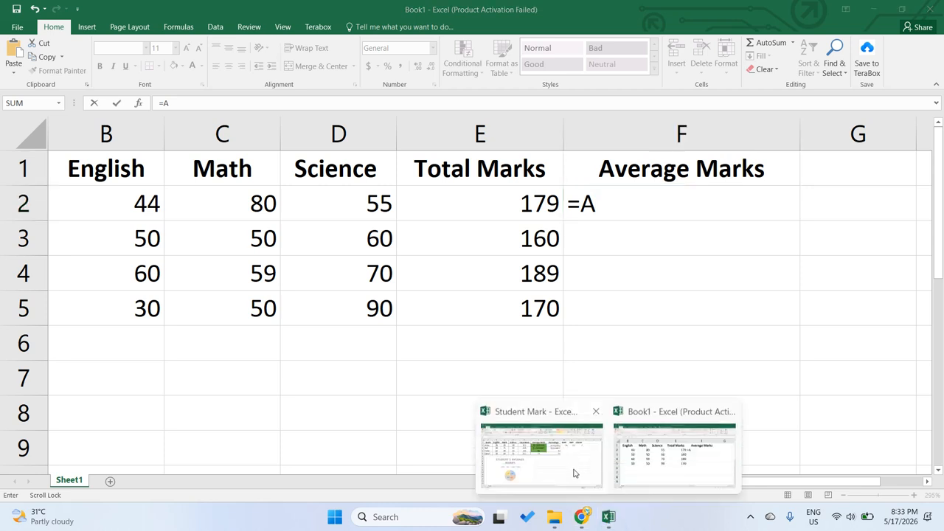
left_click(568, 467)
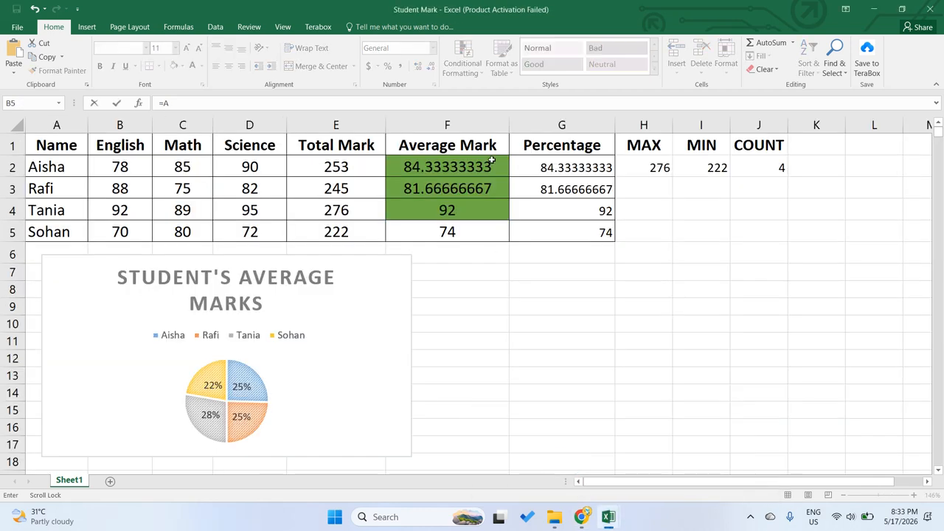
left_click(438, 173)
key("Delete")
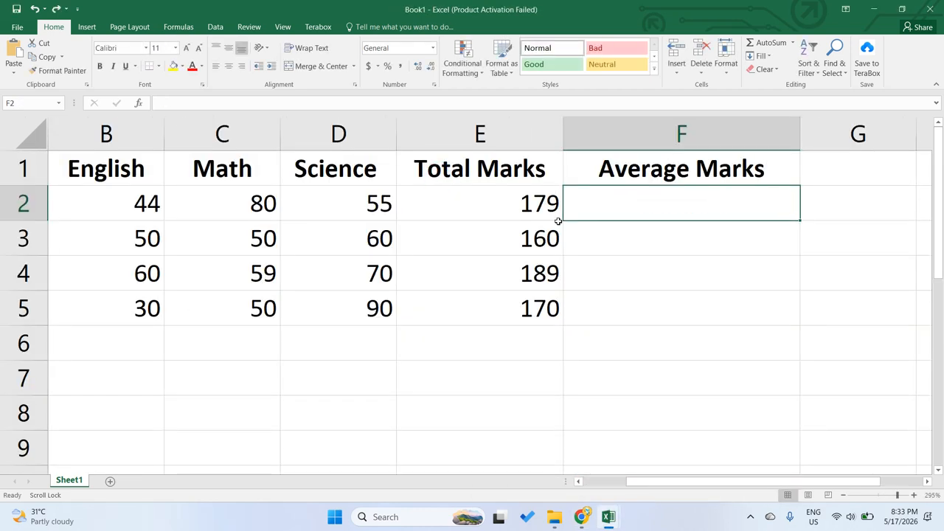
- In the Student Mark workbook, examine F2's Average Mark formula and try replacing it with a reference to E3
mouse_move(611, 521)
left_click(543, 459)
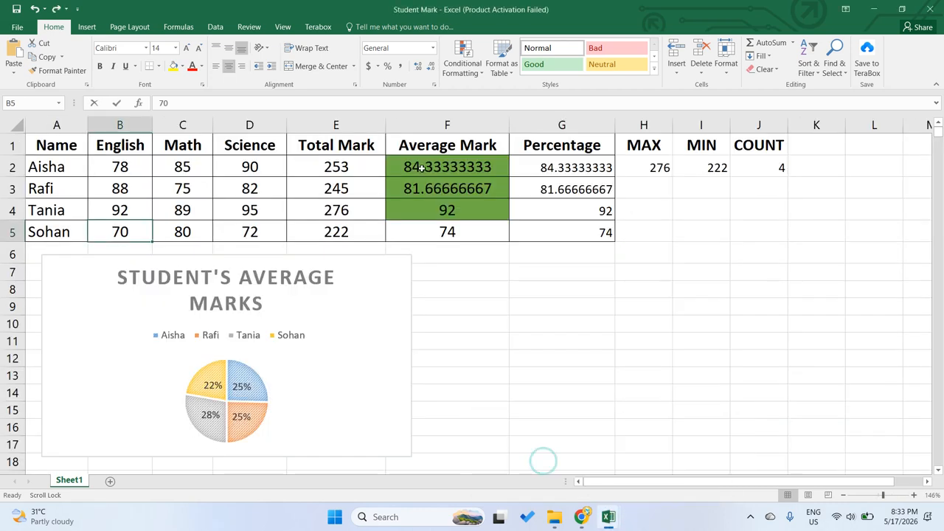
triple_click(192, 103)
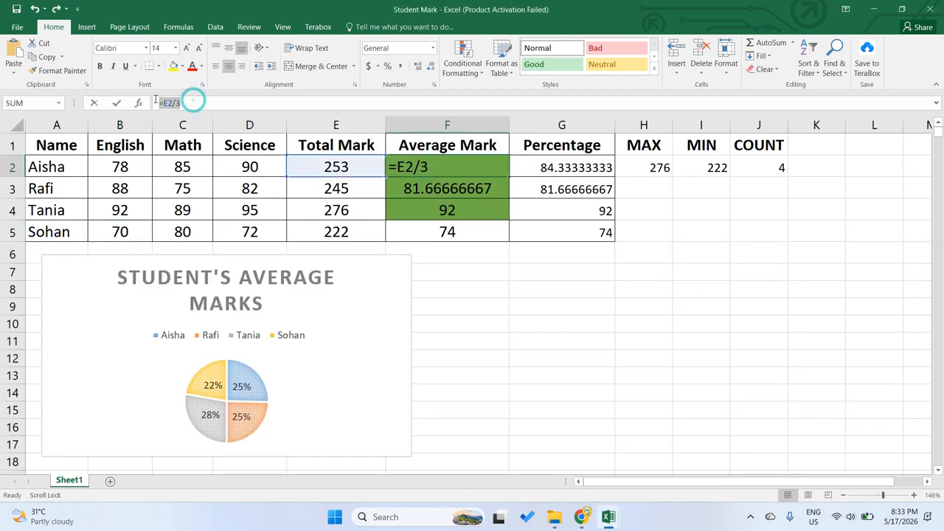
type("=")
left_click(424, 192)
left_click(337, 166)
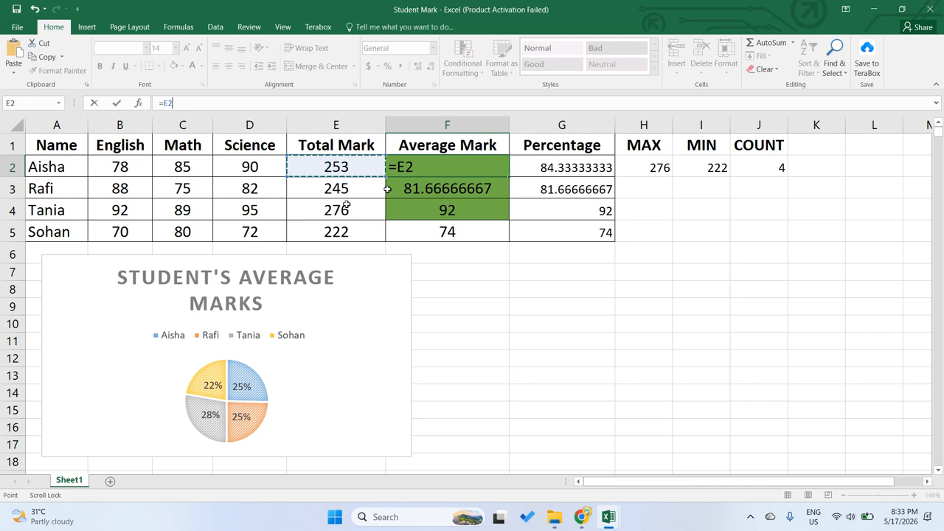
left_click(338, 188)
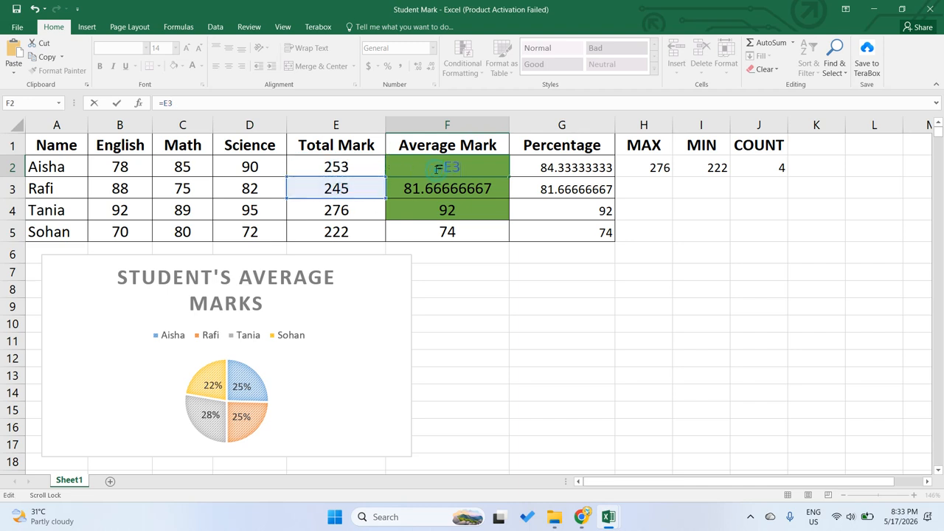
left_click(435, 287)
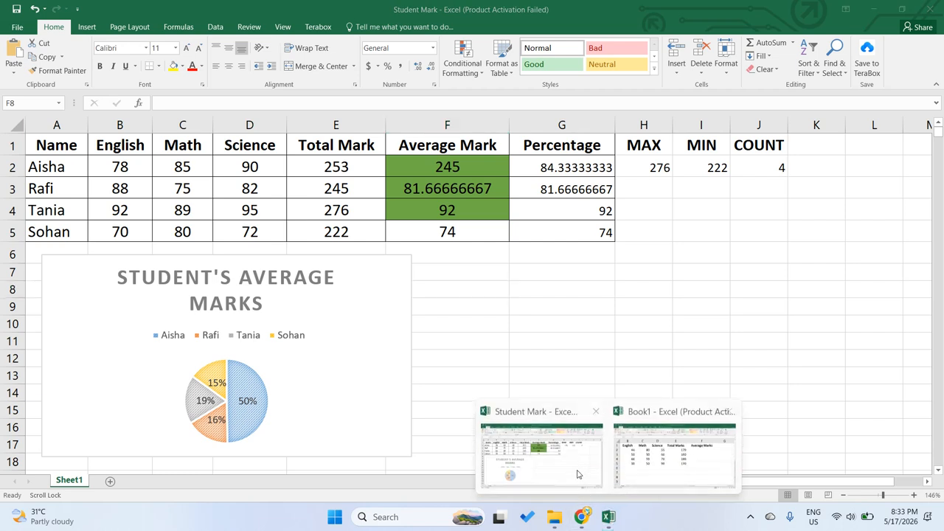
- Look at the assignment in Chrome once more and go back to the Average Marks cell F2 in Book1
mouse_move(582, 517)
left_click(505, 456)
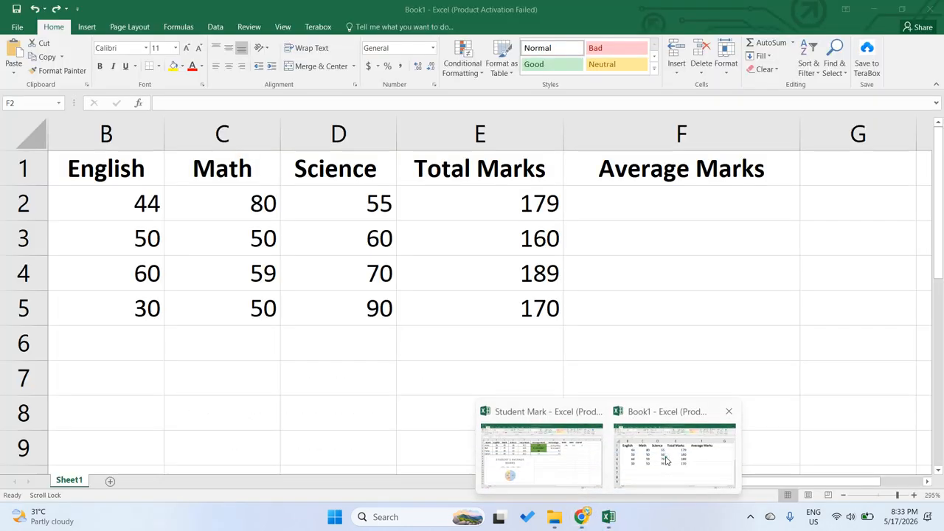
left_click(666, 461)
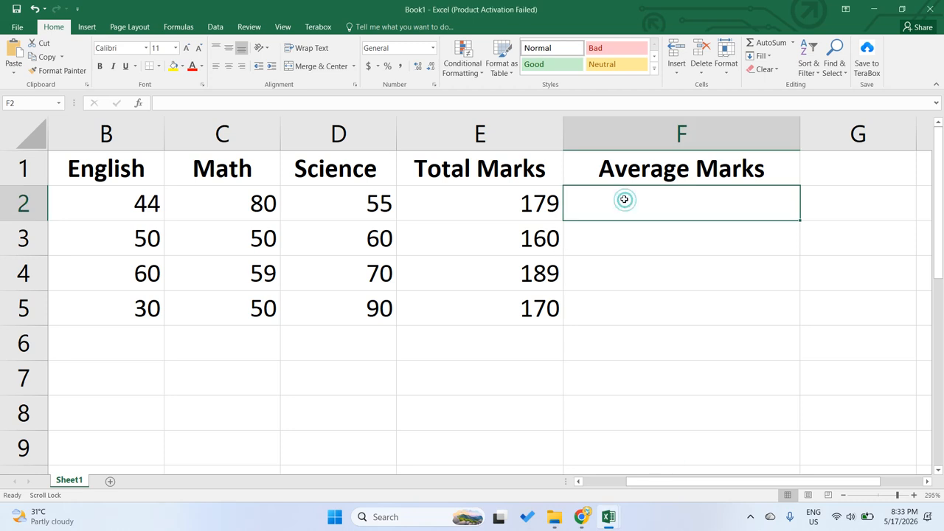
- Try to enter an AVERAGE formula in cell F2 using the suggested function name
double_click(625, 199)
type("=Ab")
key("BackSpace")
key("BackSpace")
type("a")
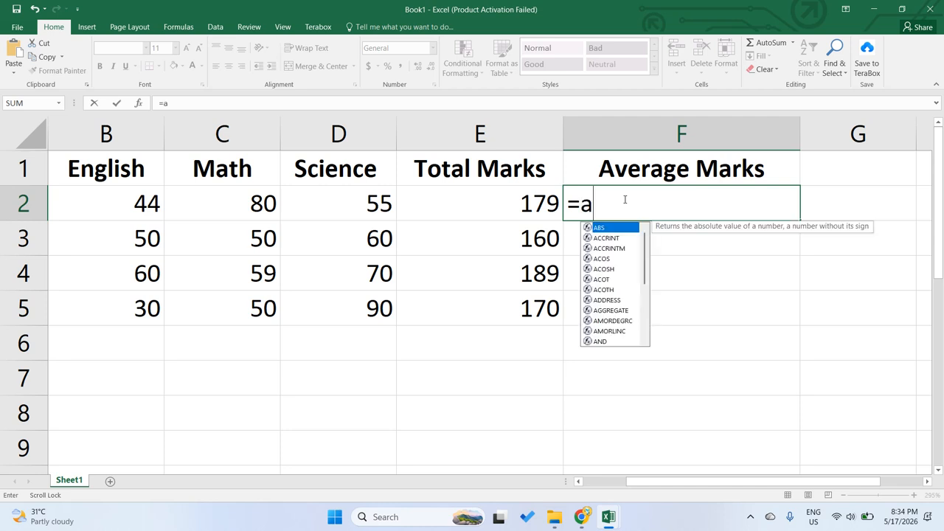
type("va")
key("BackSpace")
type("e")
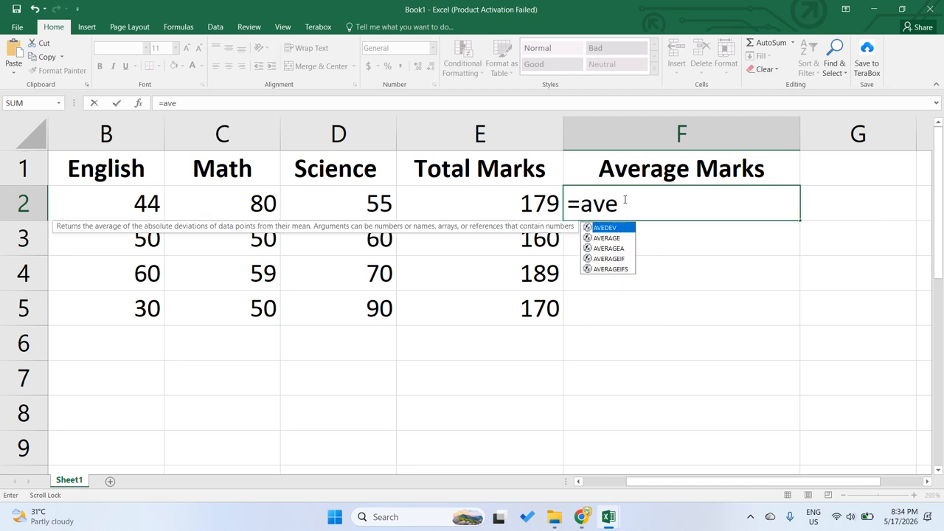
left_click(614, 237)
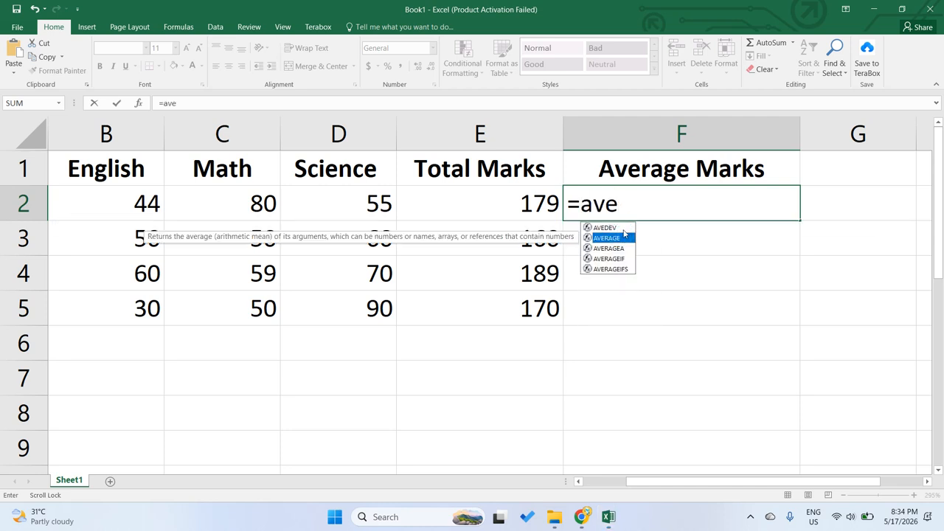
key("Return")
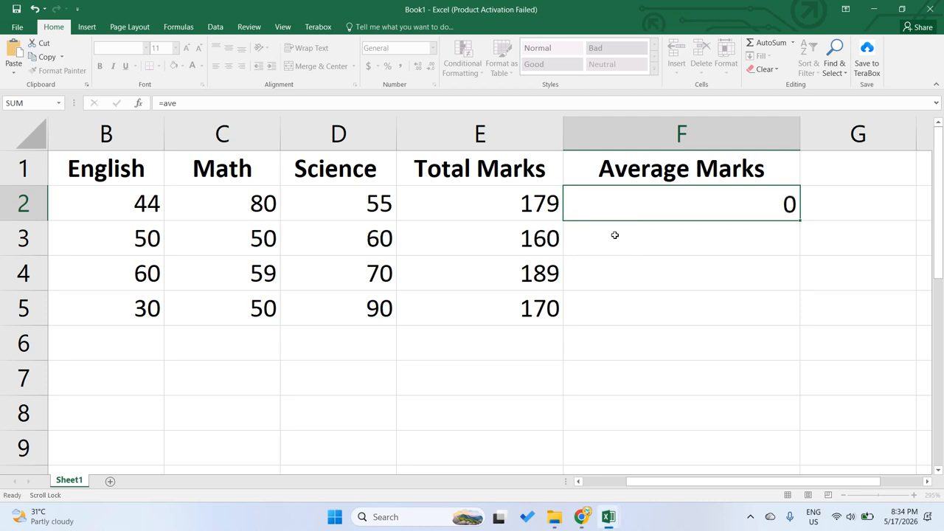
- Replace the content of F2 with the formula =AVERAGE(E2/3) for the first student's Average Marks
left_click(672, 199)
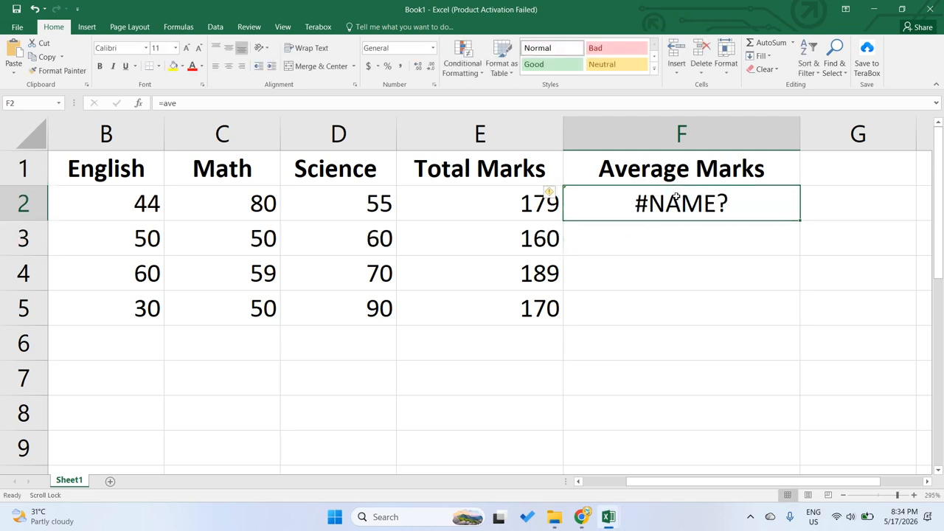
double_click(677, 197)
key("BackSpace")
key("BackSpace")
key("BackSpace")
type("A")
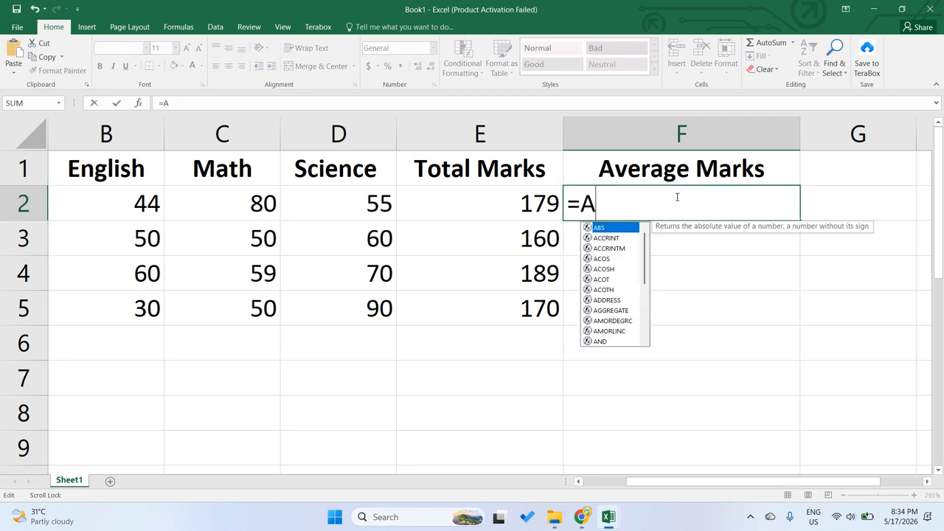
type("VERAGE(")
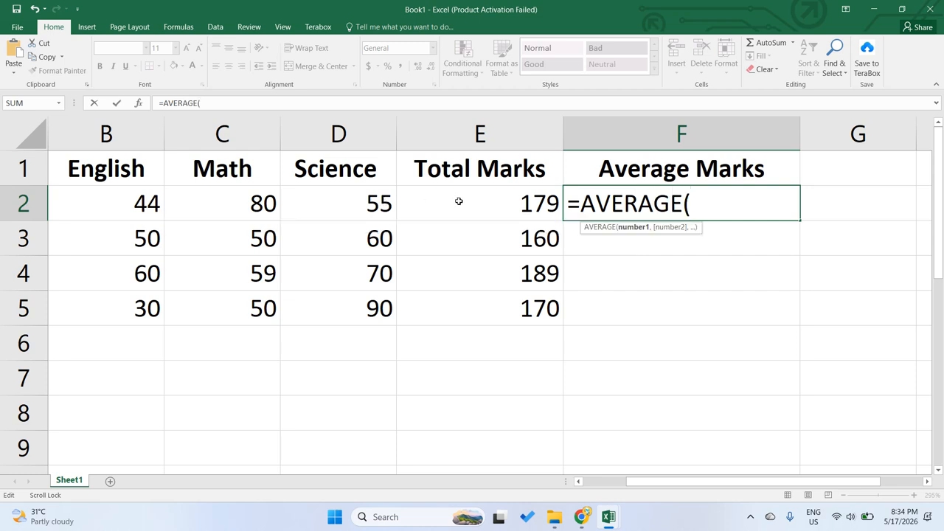
left_click(518, 203)
type("/3)")
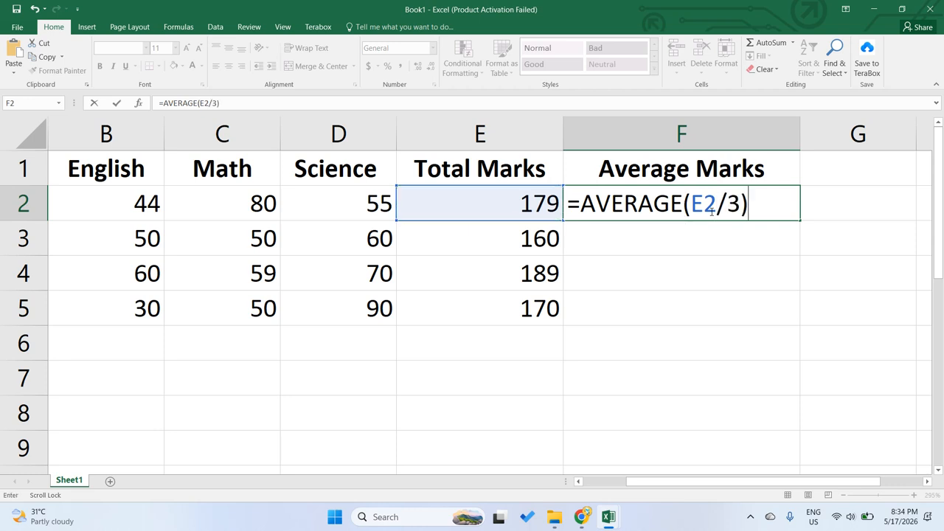
key("Return")
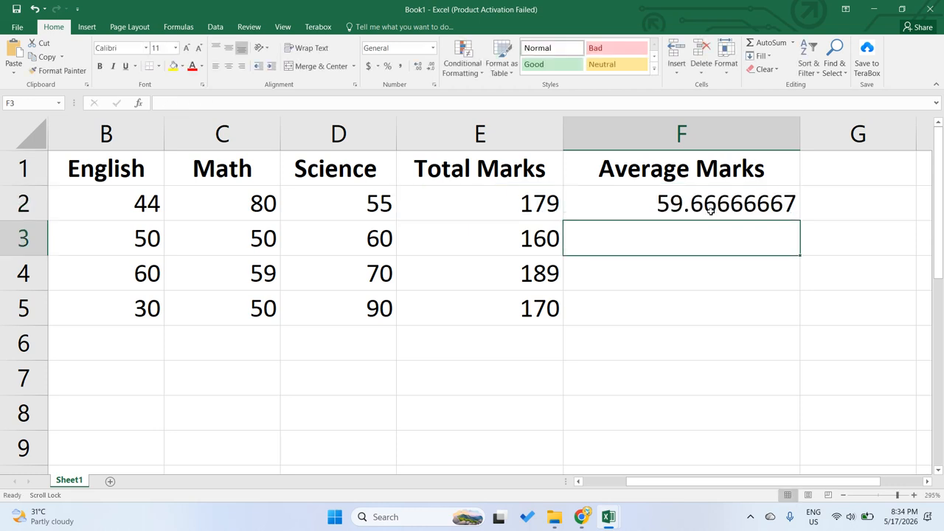
- Fill the Average Marks formula from F2 down through F5
left_click(625, 208)
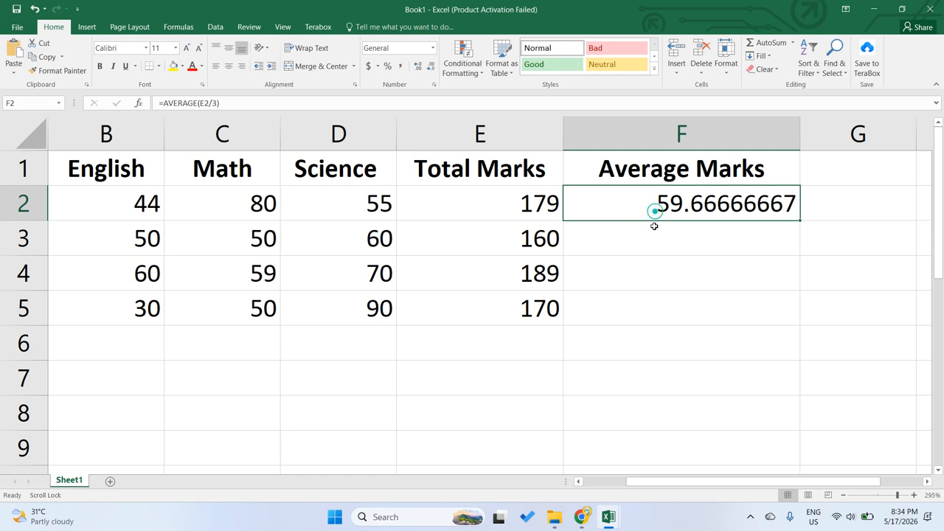
left_click_drag(654, 213, 655, 305)
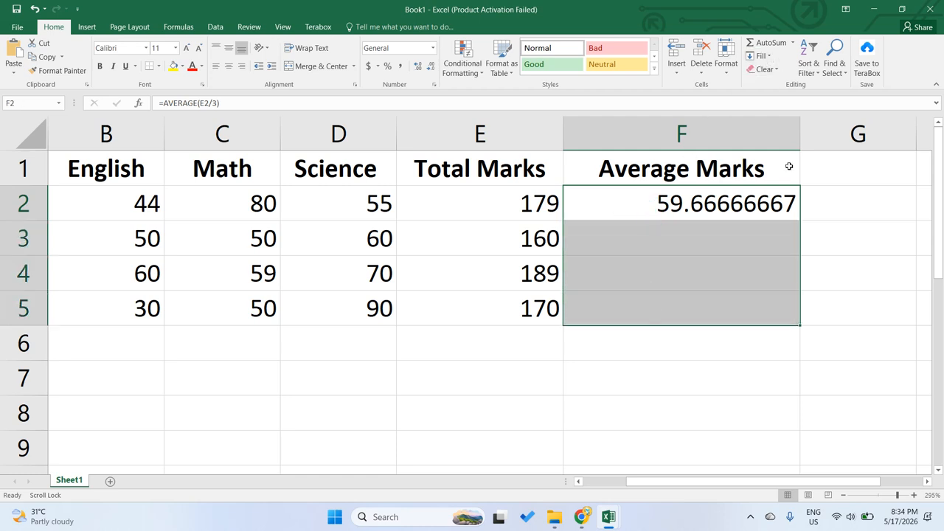
left_click(760, 56)
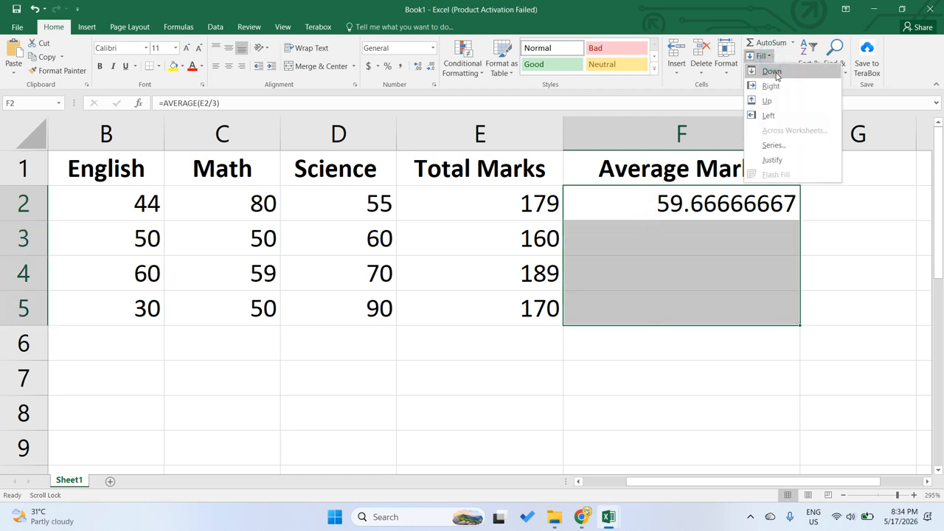
left_click(772, 72)
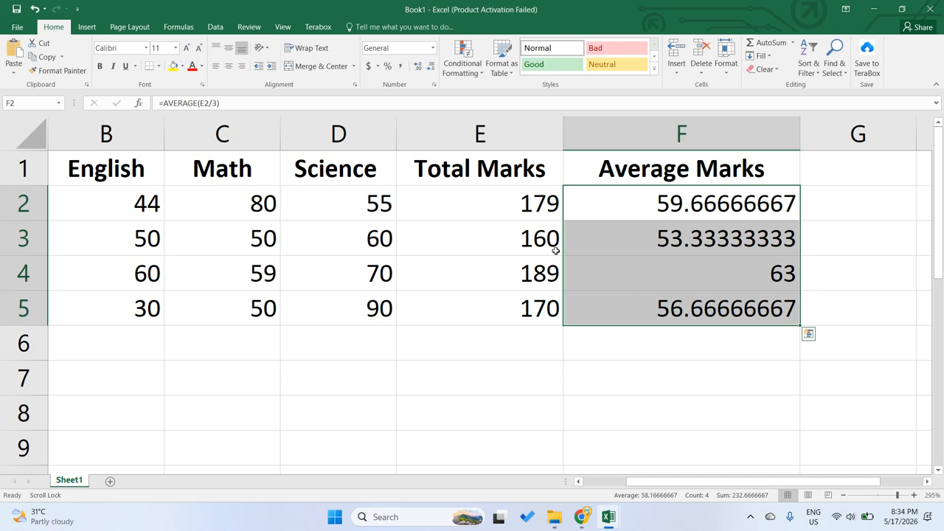
- Change the row 2 marks, setting English in B2 to 74 and Science in D2 to 95
left_click(157, 208)
double_click(153, 208)
key("BackSpace")
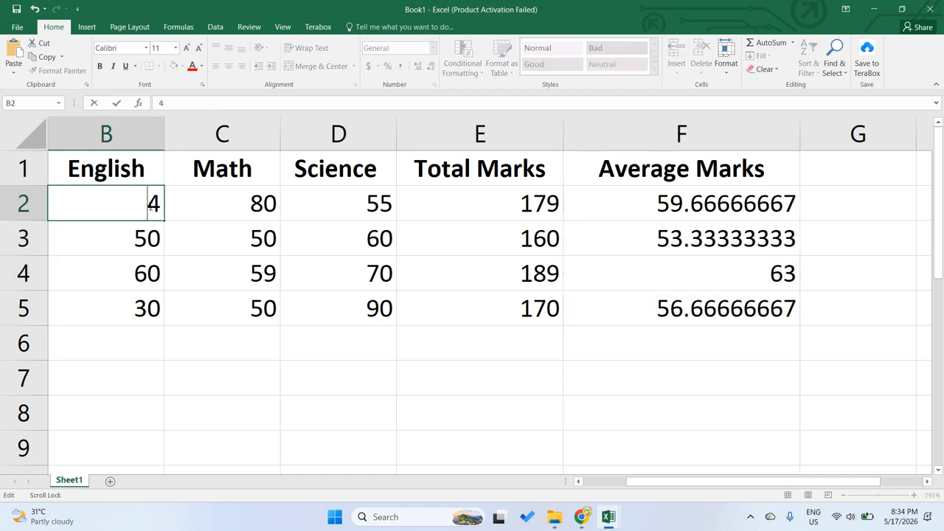
type("7")
left_click(398, 204)
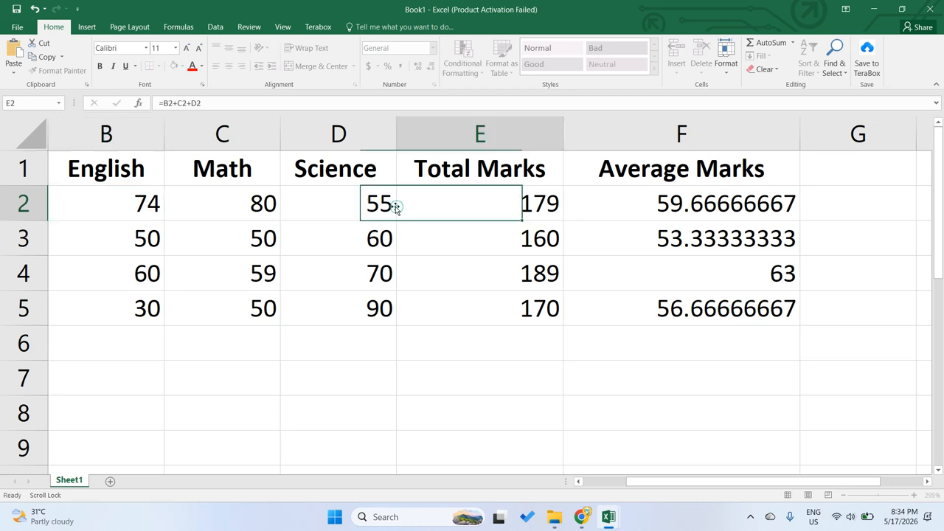
left_click(389, 204)
key("BackSpace")
type("90")
key("BackSpace")
key("Return")
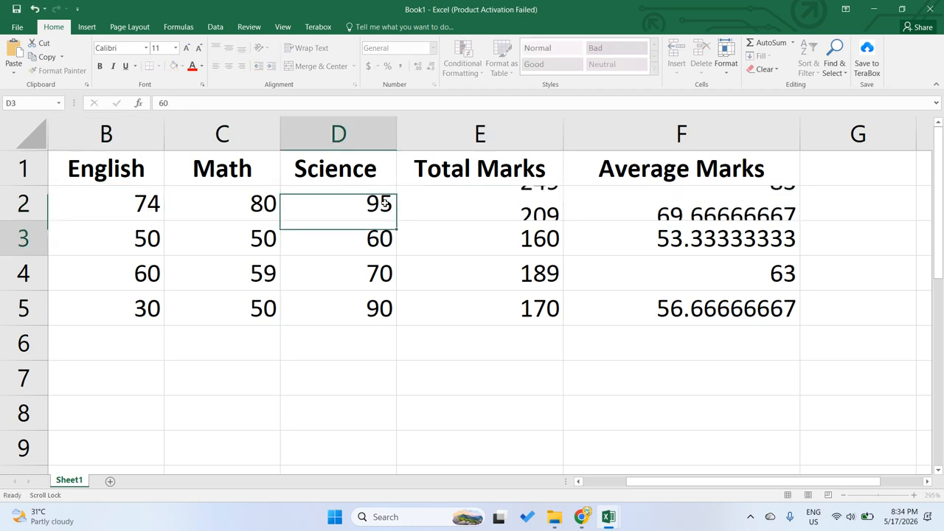
- Set both the English mark in B4 and the Science mark in D4 to 80
left_click(332, 258)
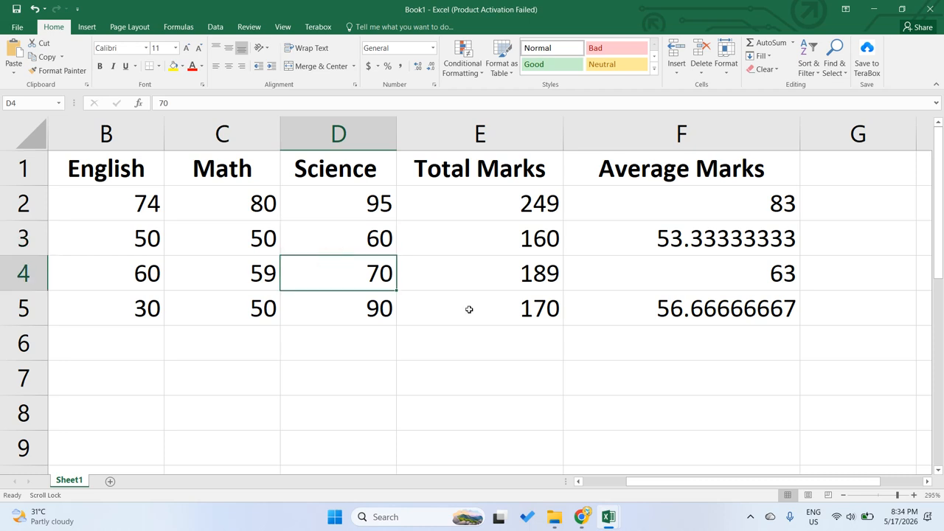
left_click(221, 271)
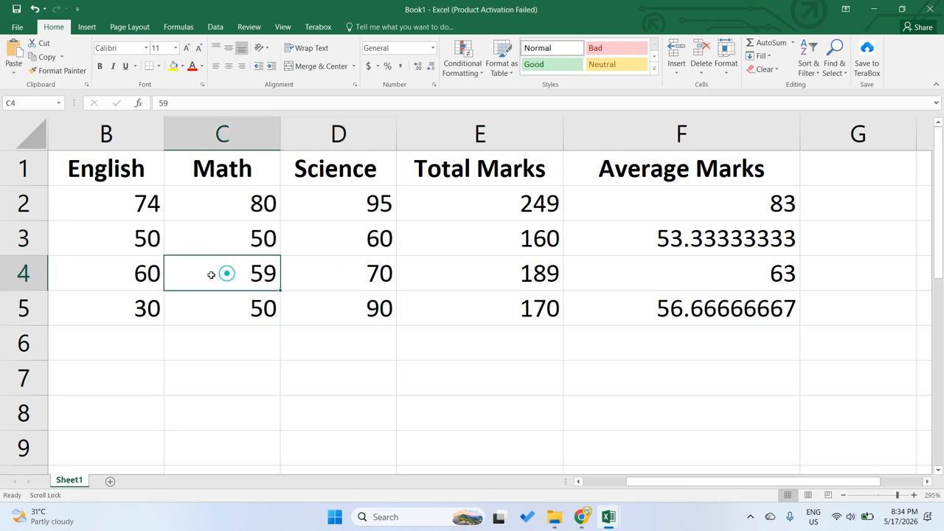
left_click(158, 273)
double_click(161, 275)
key("BackSpace")
key("BackSpace")
type("80")
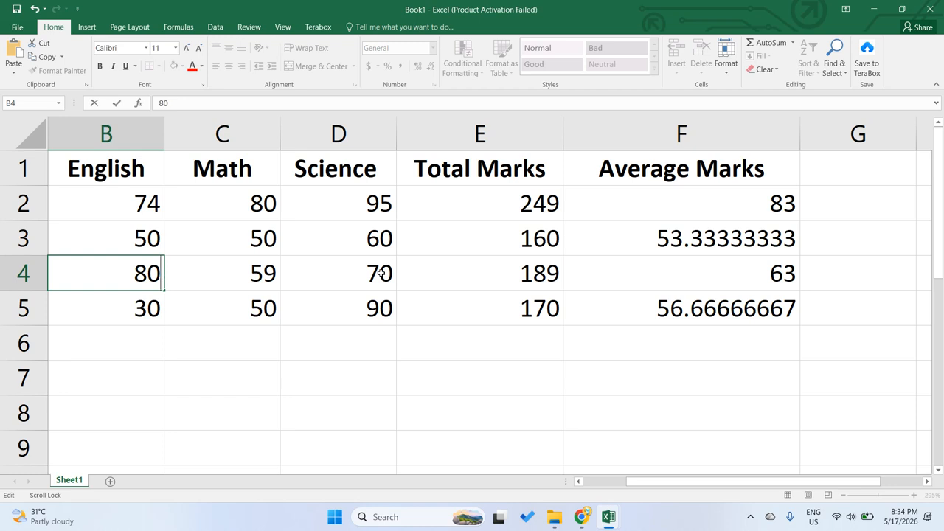
left_click(382, 271)
double_click(380, 273)
key("BackSpace")
type("8")
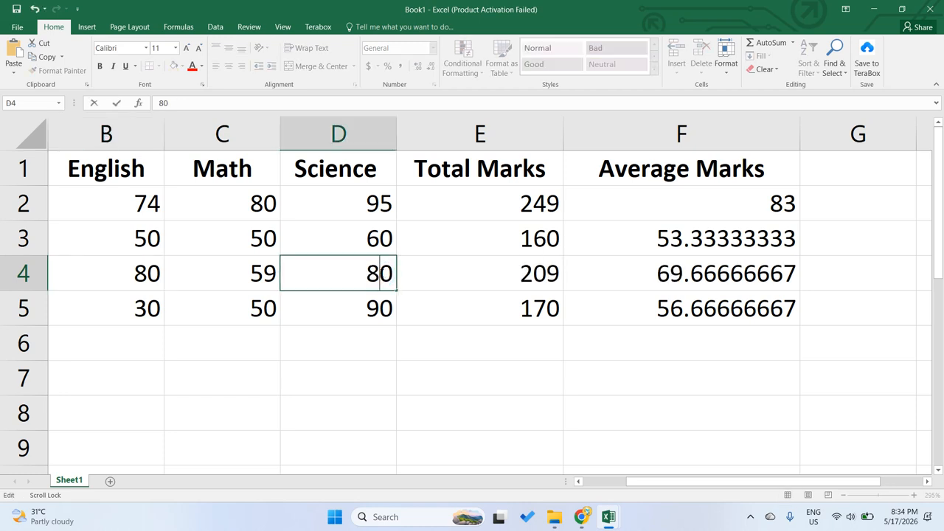
left_click(499, 277)
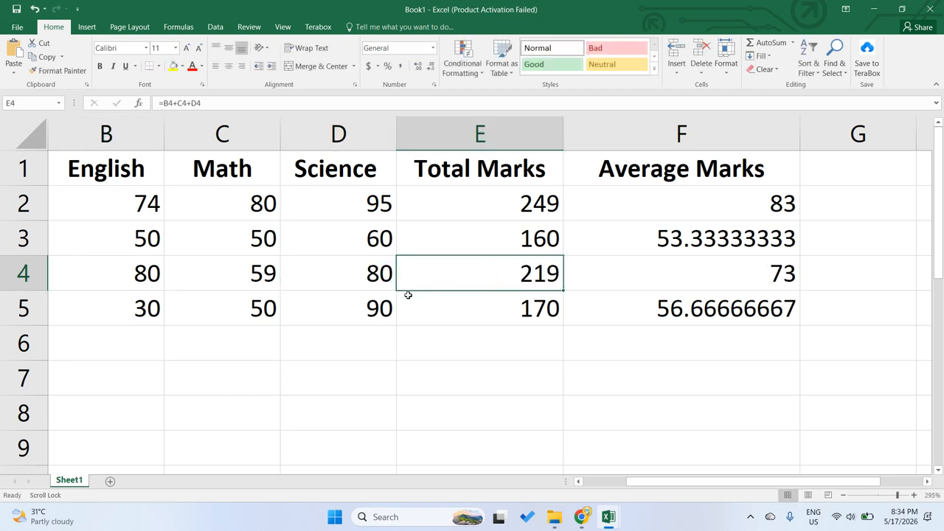
- Switch to Chrome, read the Task 3 cell formatting requirements in the assignment, and return to Book1 in Excel
left_click(583, 517)
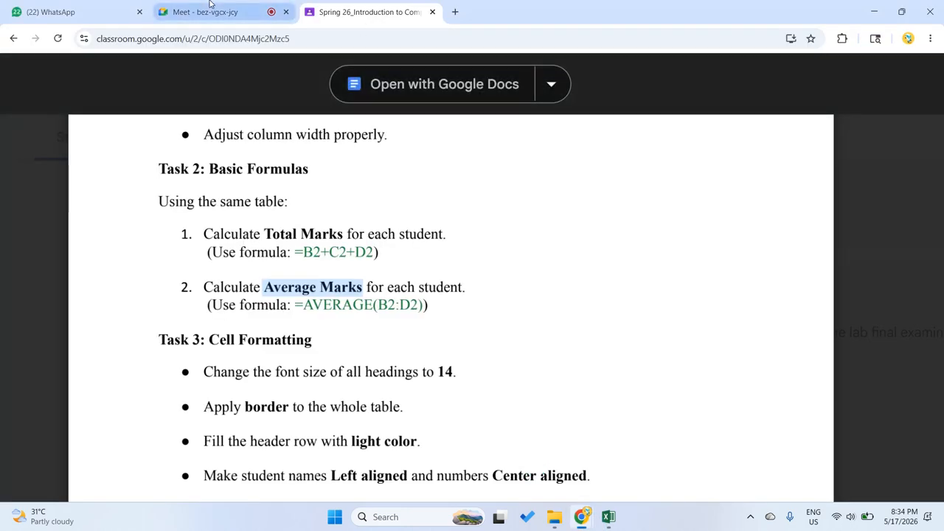
left_click(210, 9)
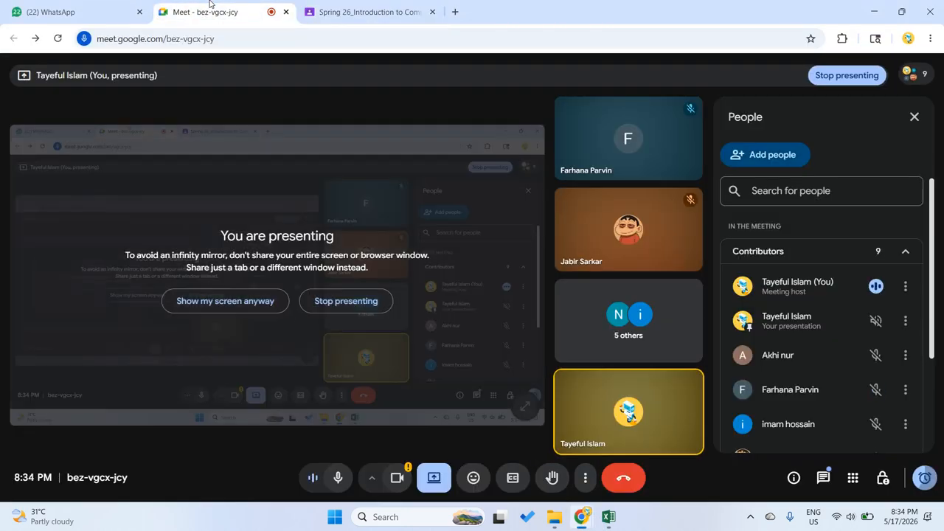
left_click(365, 9)
scroll(482, 313, "down", 1)
scroll(483, 313, "down", 2)
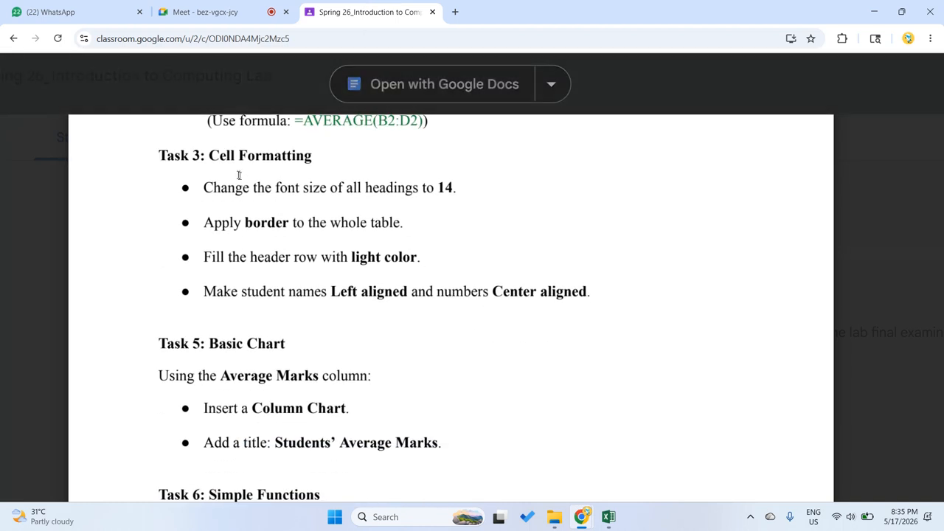
left_click_drag(399, 123, 413, 204)
middle_click(416, 212)
scroll(409, 337, "down", 2)
scroll(409, 336, "up", 2)
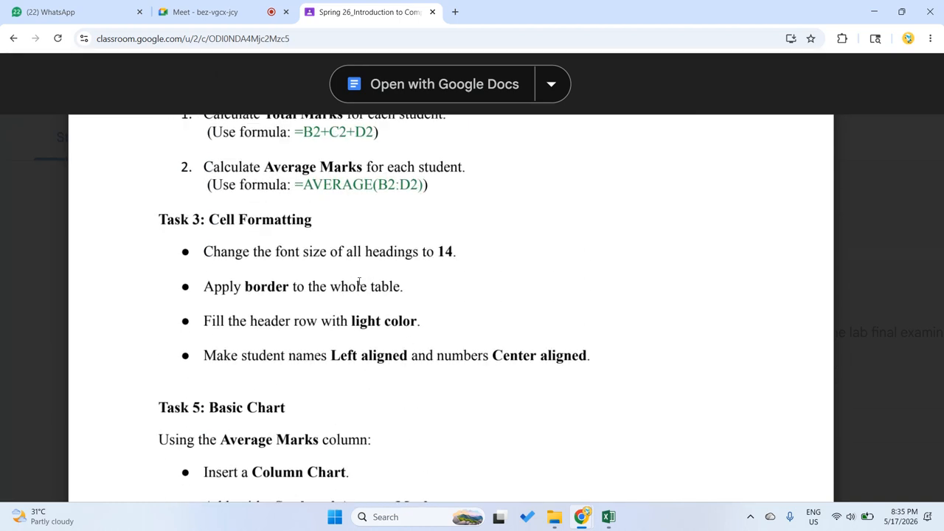
left_click_drag(209, 252, 445, 261)
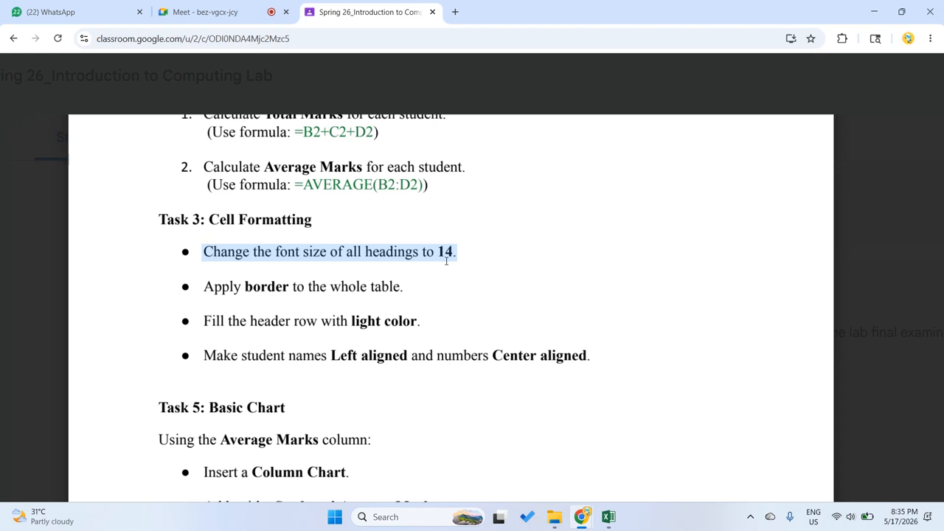
left_click(423, 266)
mouse_move(607, 516)
left_click(631, 477)
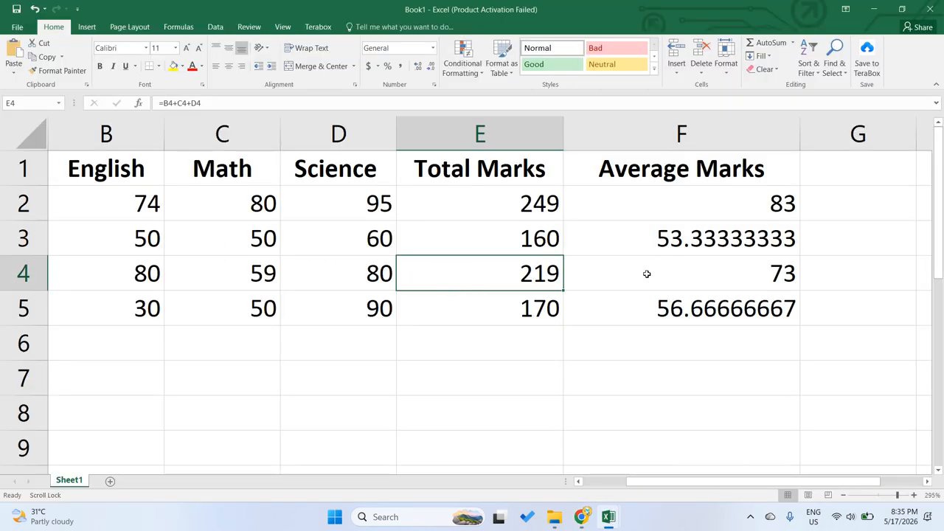
- Try a font size of 14 on the whole table and apply that size to cell D4
key("ctrl+a")
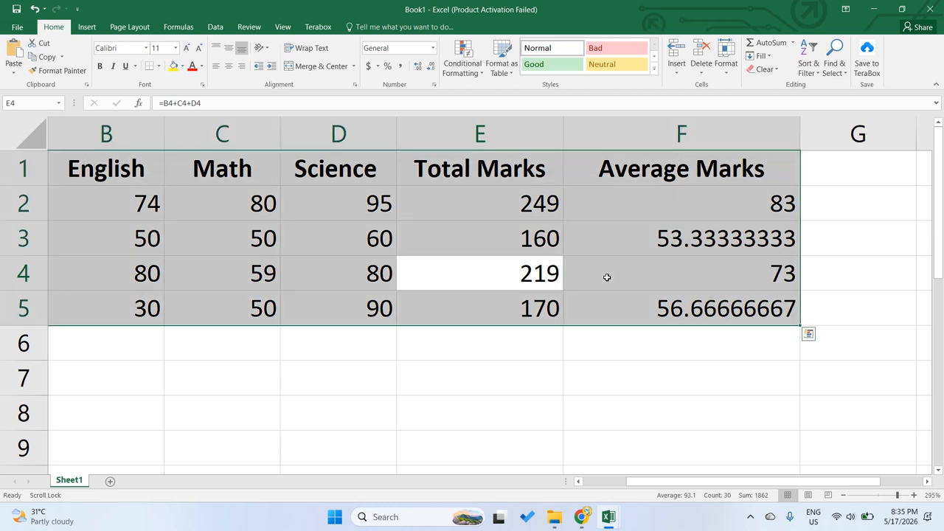
left_click(163, 48)
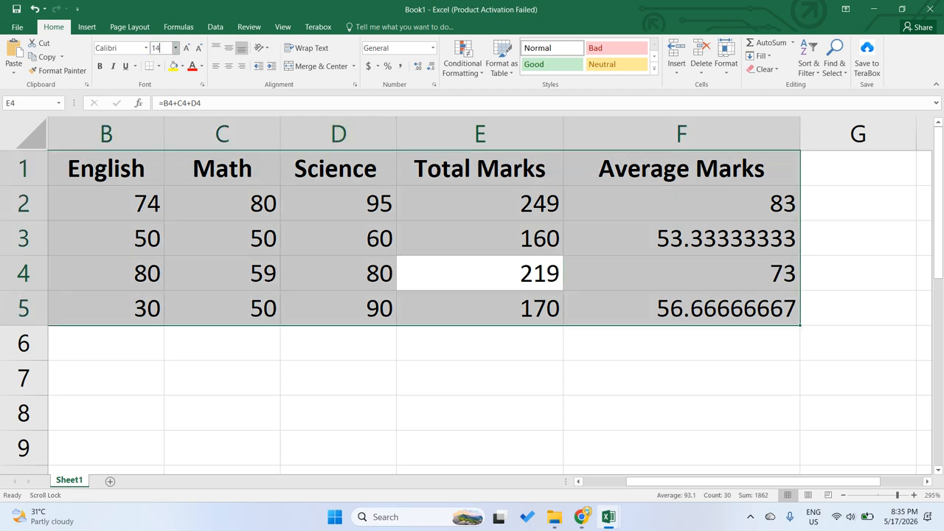
left_click(282, 263)
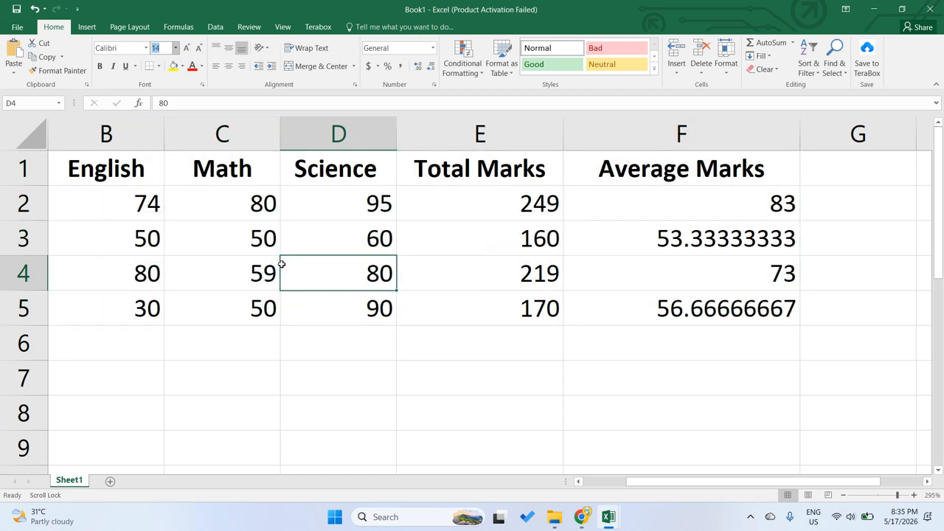
key("Return")
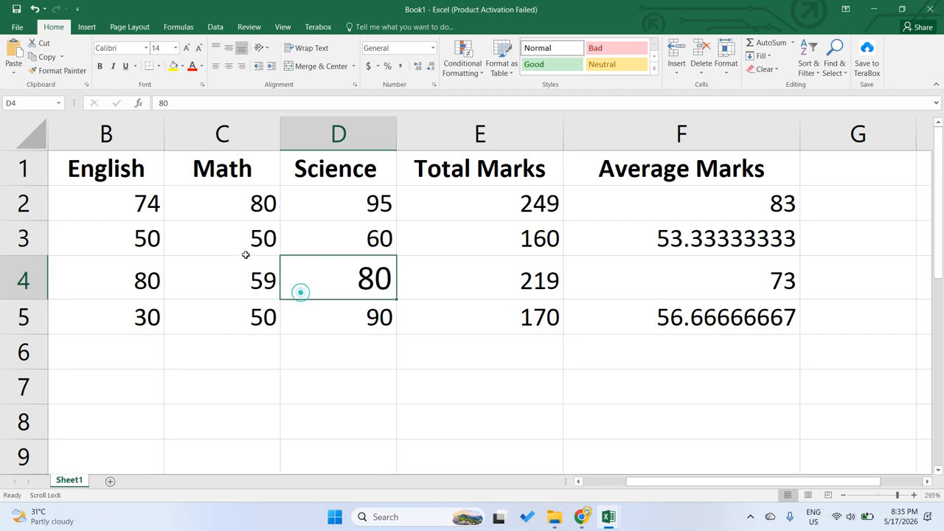
- Reselect the table, then examine the Average Marks and Total Marks formulas and the subject marks in row 2
left_click(193, 242)
key("ctrl+a")
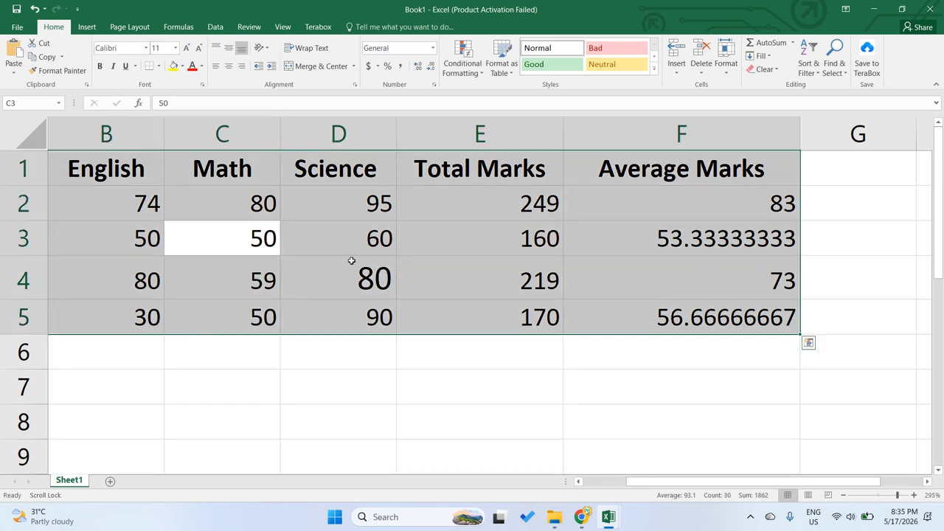
left_click(403, 264)
left_click(742, 276)
left_click(766, 210)
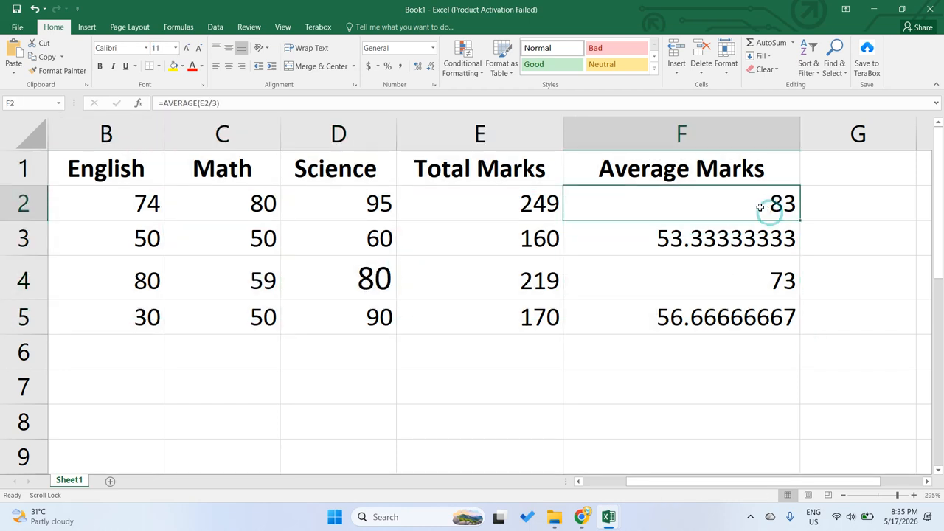
left_click(529, 209)
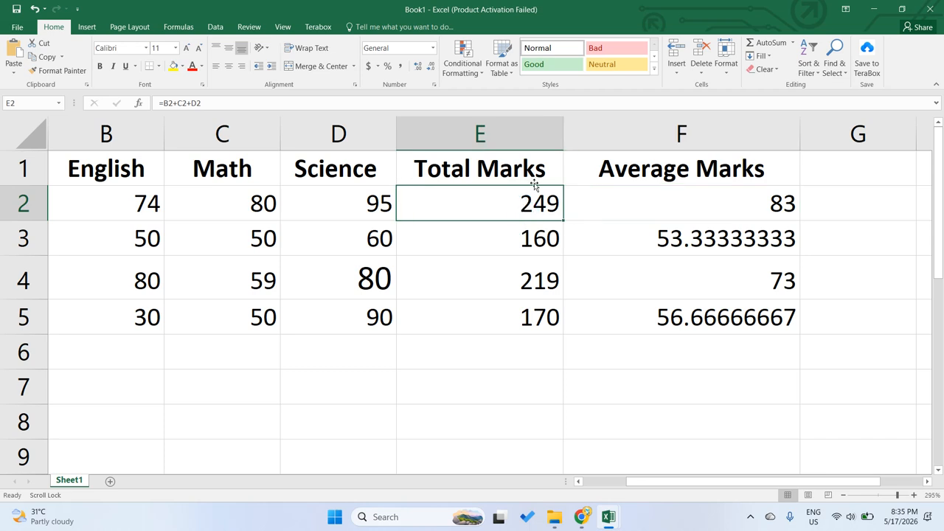
left_click(526, 238)
left_click(524, 203)
left_click(157, 203)
left_click(249, 205)
left_click(303, 210)
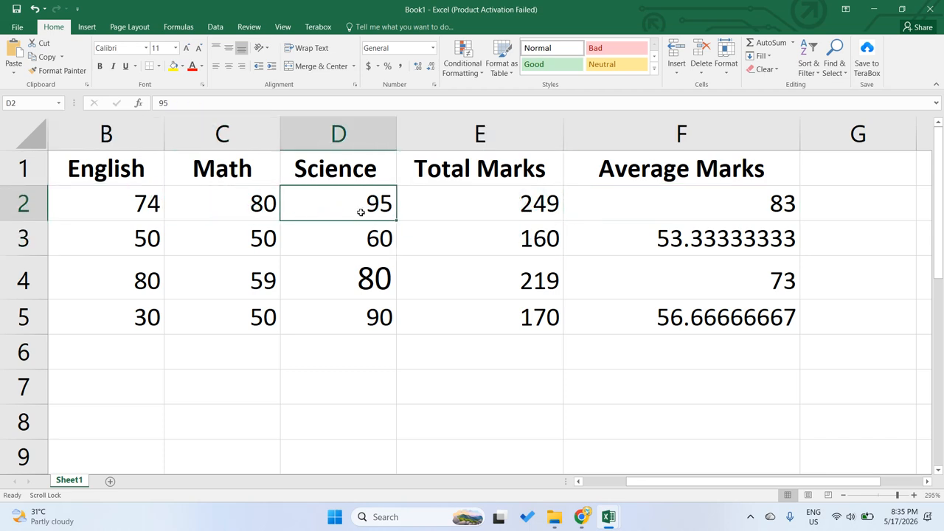
- Examine the Total Marks formula in E2 and the Average Marks formulas in F2 to F4
left_click(501, 219)
left_click(520, 210)
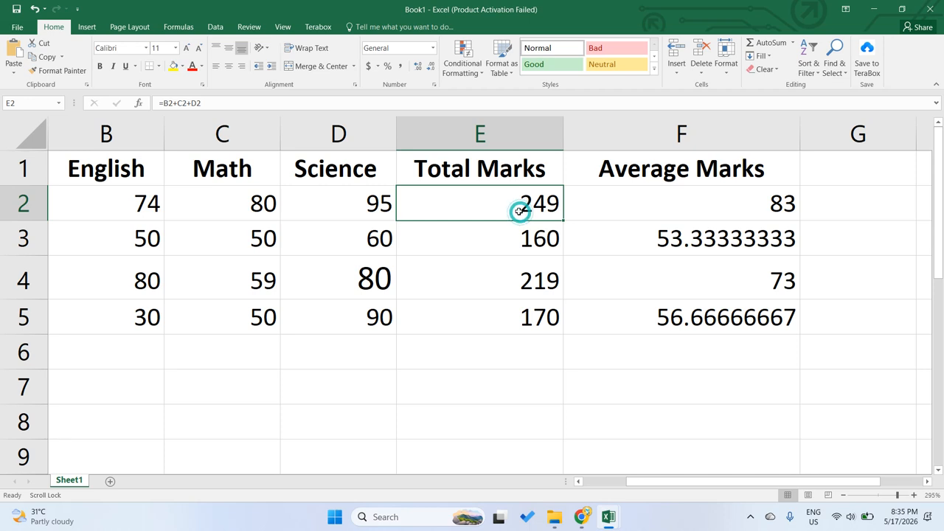
left_click(529, 209)
left_click(720, 196)
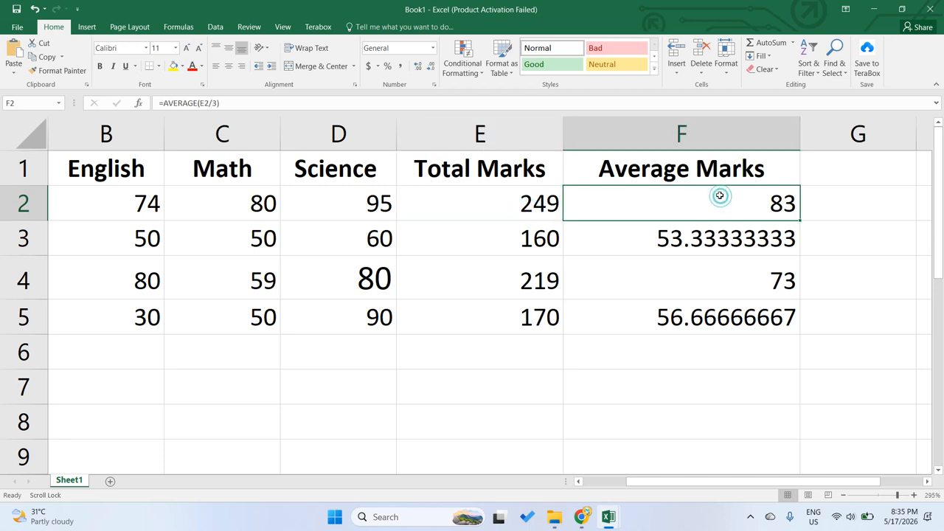
left_click(208, 102)
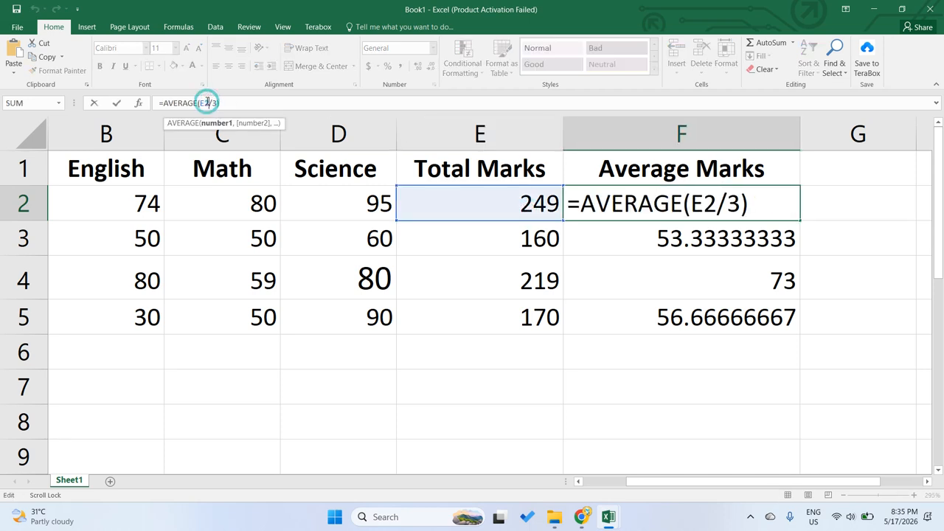
left_click(526, 218)
left_click(773, 210)
left_click(671, 242)
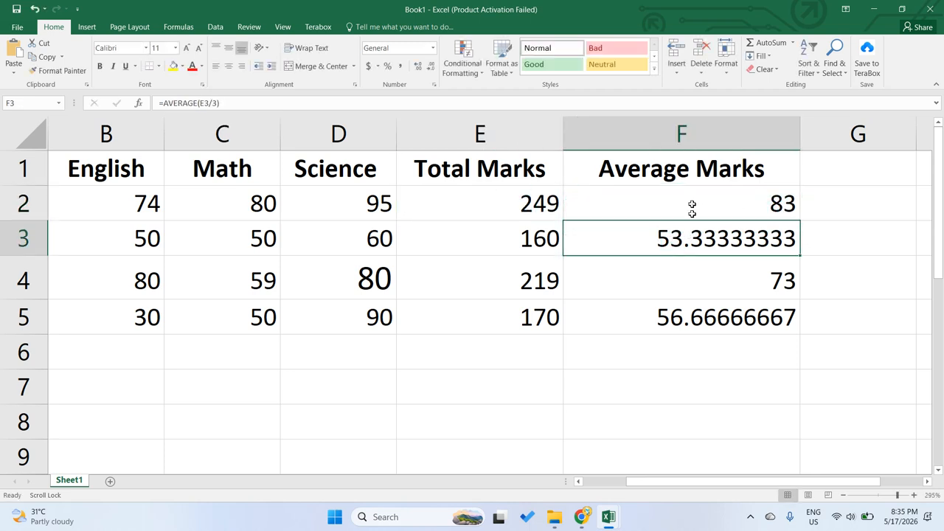
left_click_drag(691, 204, 693, 281)
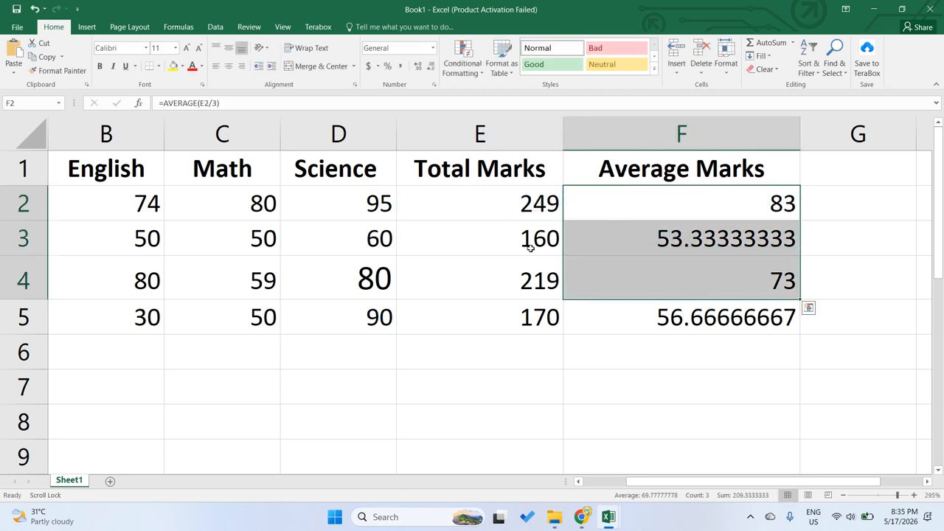
- Compare the subject marks in row 2 with their total and average, and check the row 3 and row 4 formulas
left_click(534, 205)
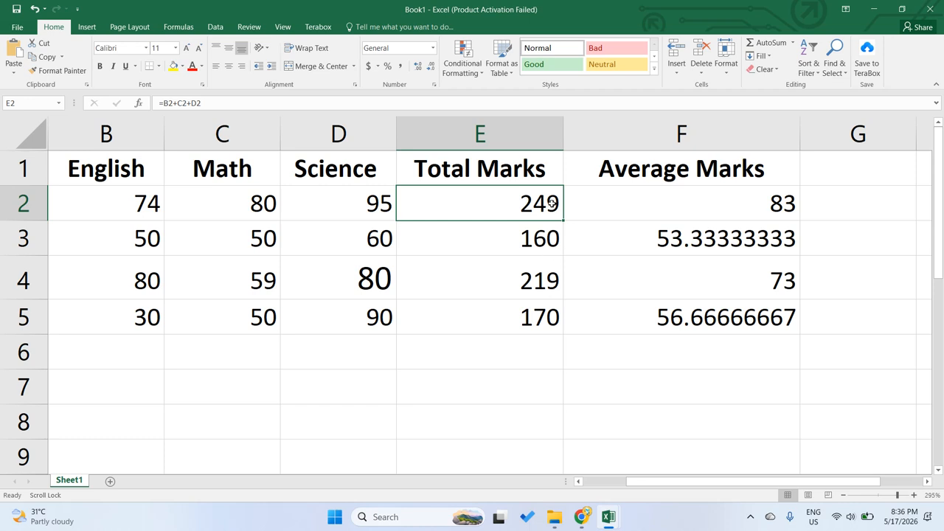
left_click(723, 211)
left_click(645, 266)
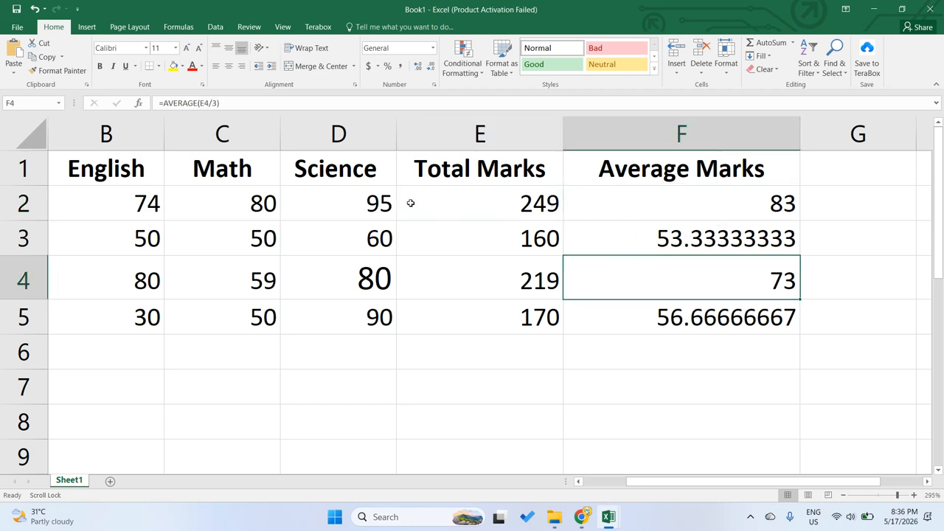
left_click(302, 205)
left_click_drag(147, 198, 463, 185)
left_click(485, 189)
left_click(514, 197)
left_click(778, 208)
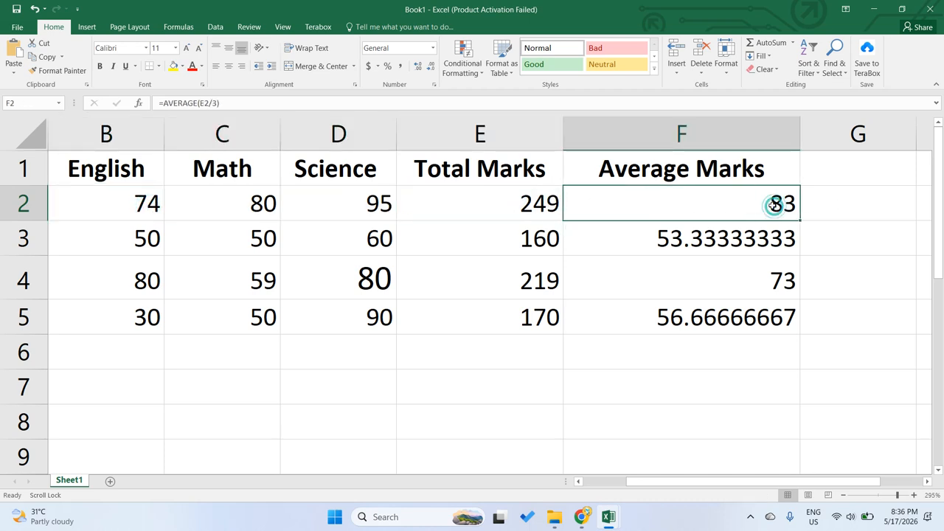
left_click(740, 237)
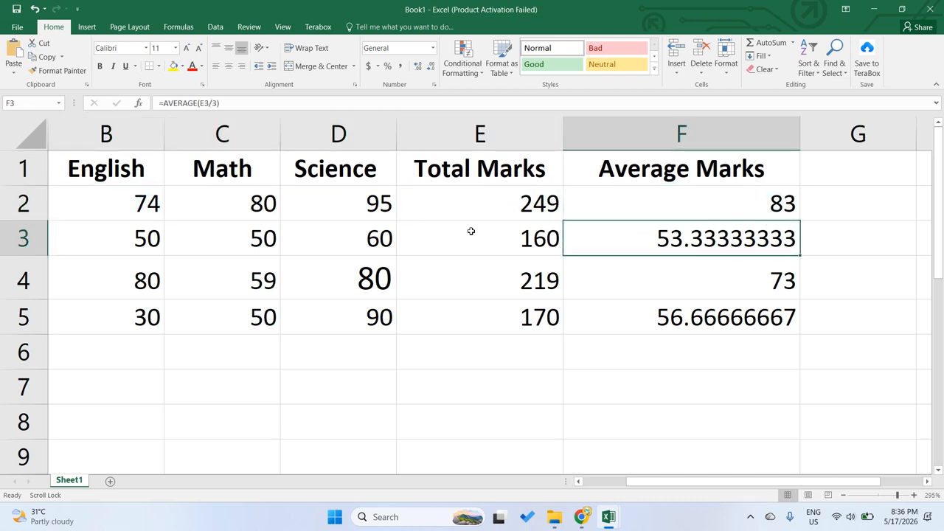
left_click(539, 236)
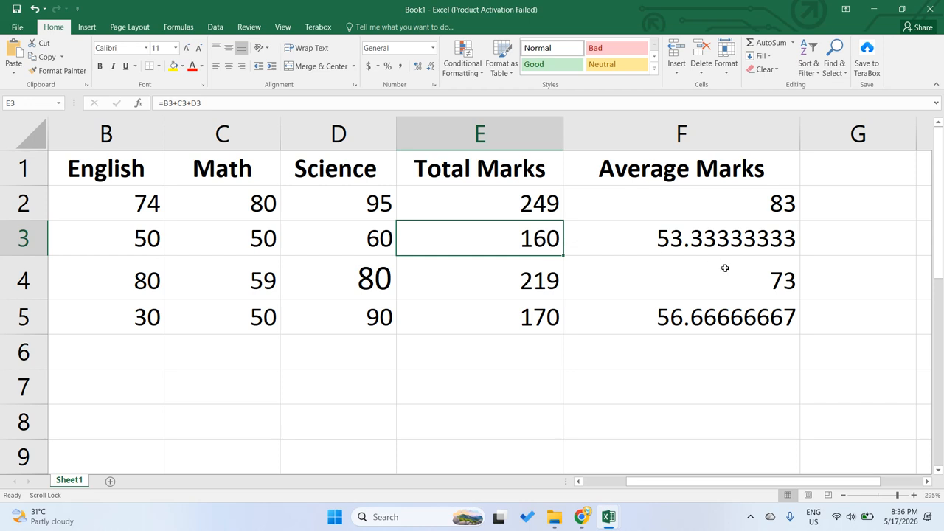
left_click(673, 255)
left_click(488, 228)
- Undo the recent edits back through the font size and mark changes in D4
key("ctrl+z")
key("ctrl+z")
key("ctrl+z")
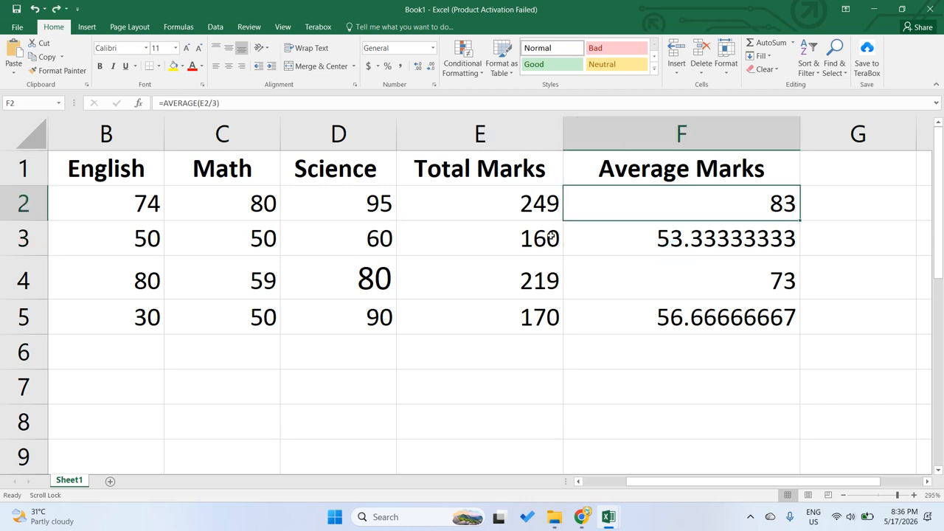
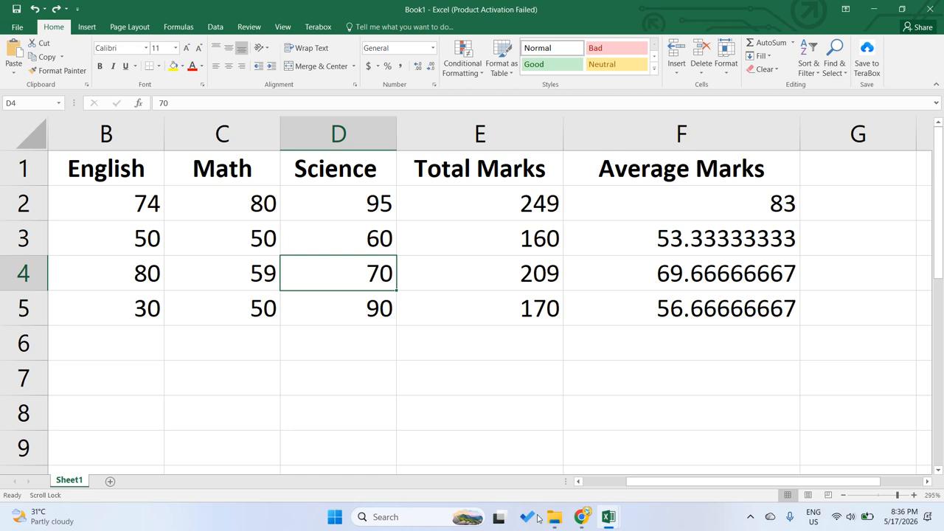
- Switch to Chrome, read the heading font size and table border requirements of Task 3, and return to Book1 in Excel
left_click(581, 516)
scroll(293, 253, "down", 1)
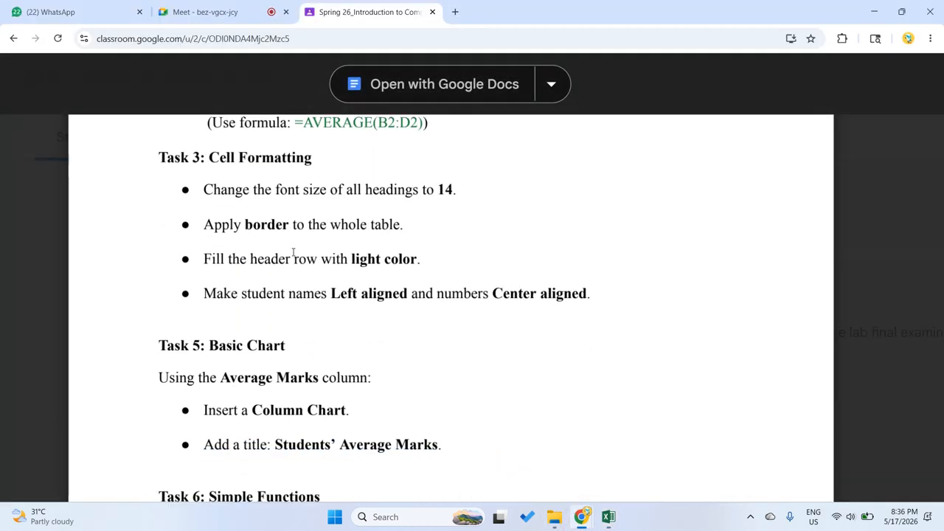
left_click_drag(156, 150, 298, 156)
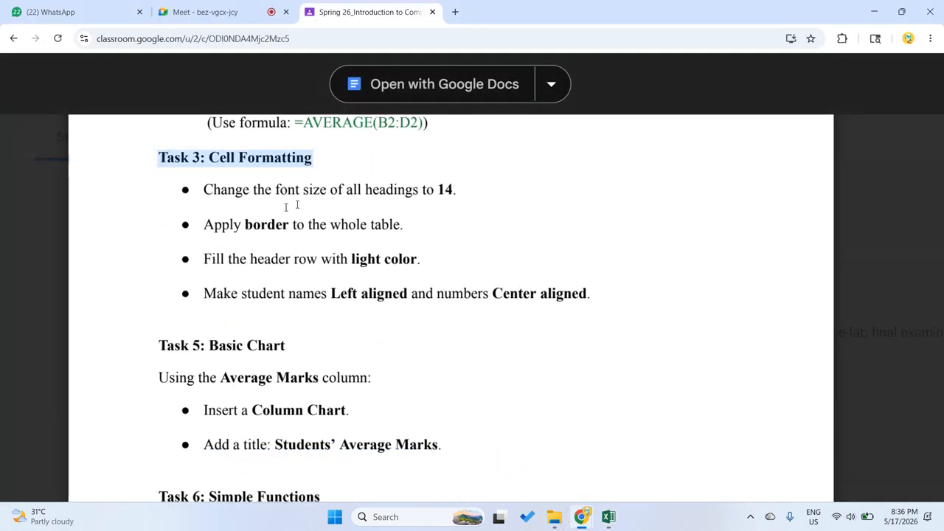
left_click_drag(204, 191, 439, 191)
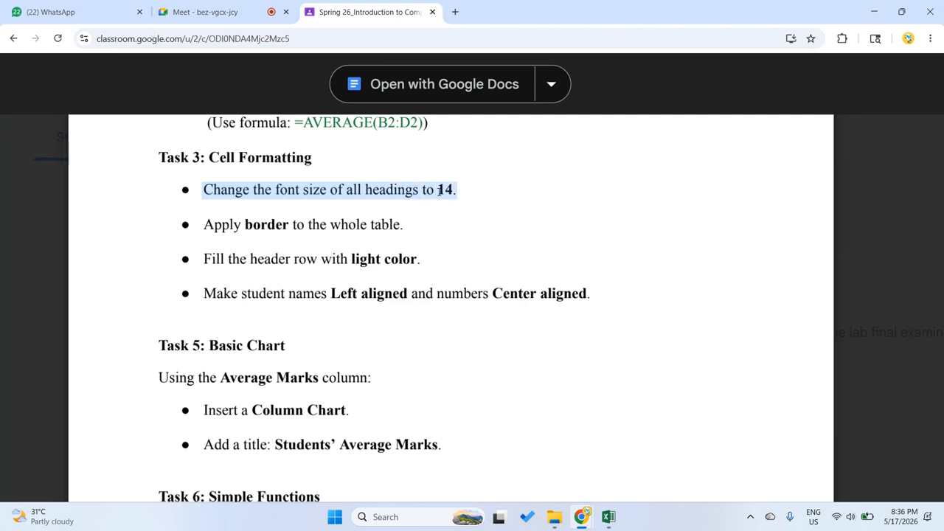
left_click(448, 193)
left_click_drag(459, 190, 419, 189)
left_click(463, 191)
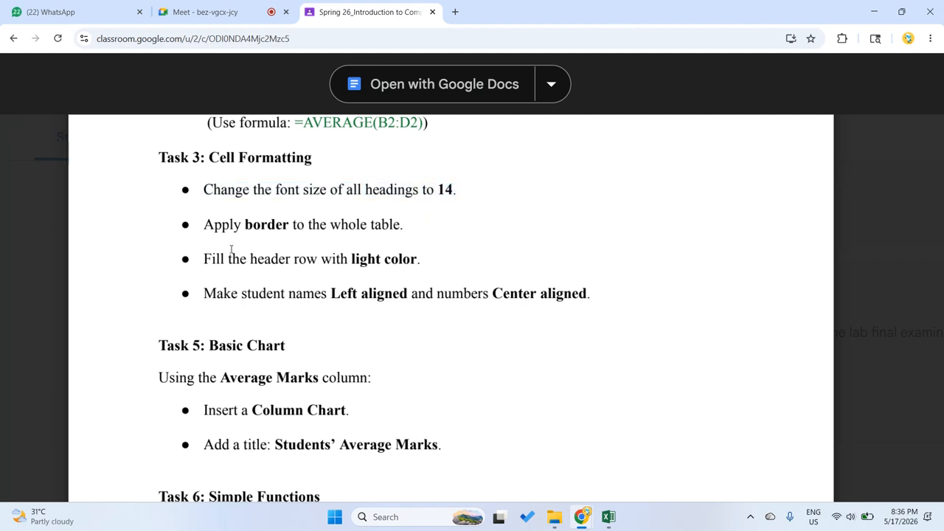
scroll(232, 250, "down", 1)
left_click_drag(204, 163, 389, 169)
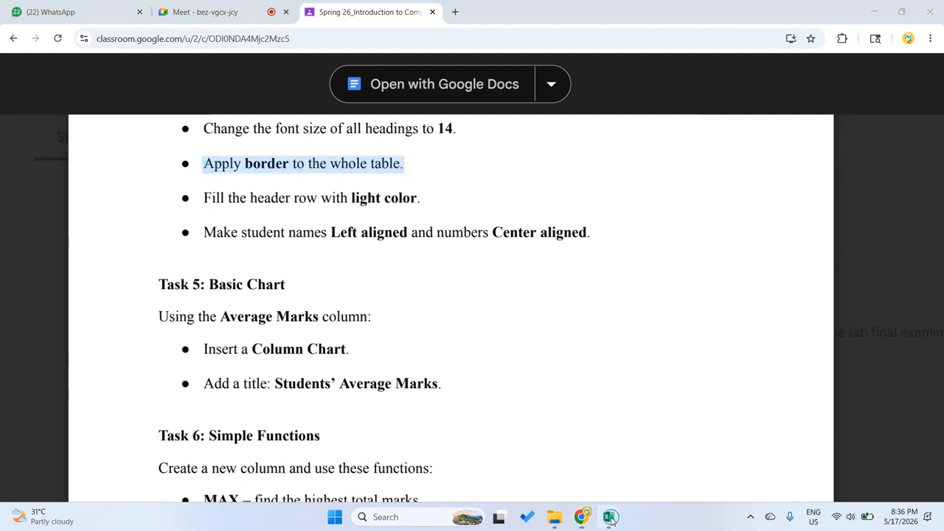
mouse_move(608, 517)
left_click(649, 461)
left_click(287, 260)
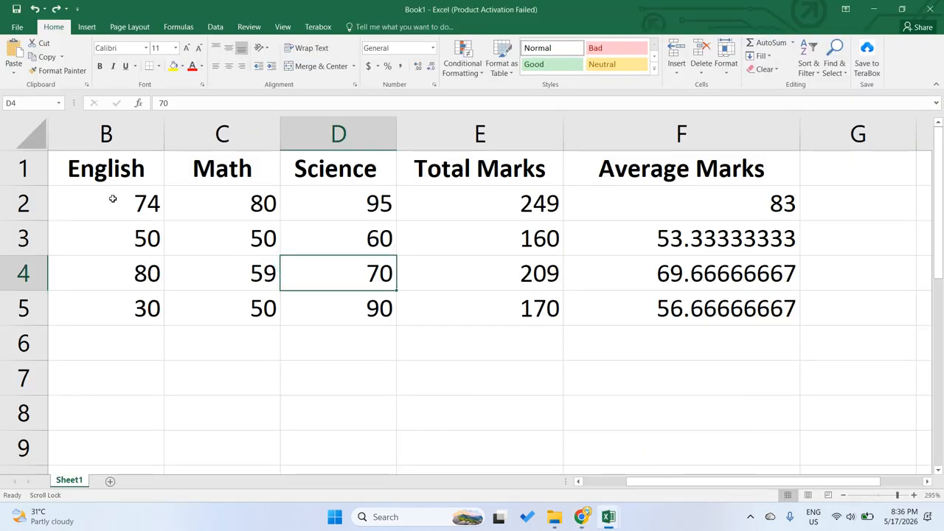
- Set the font size of the whole table A1:F5 to 14
left_click(888, 495)
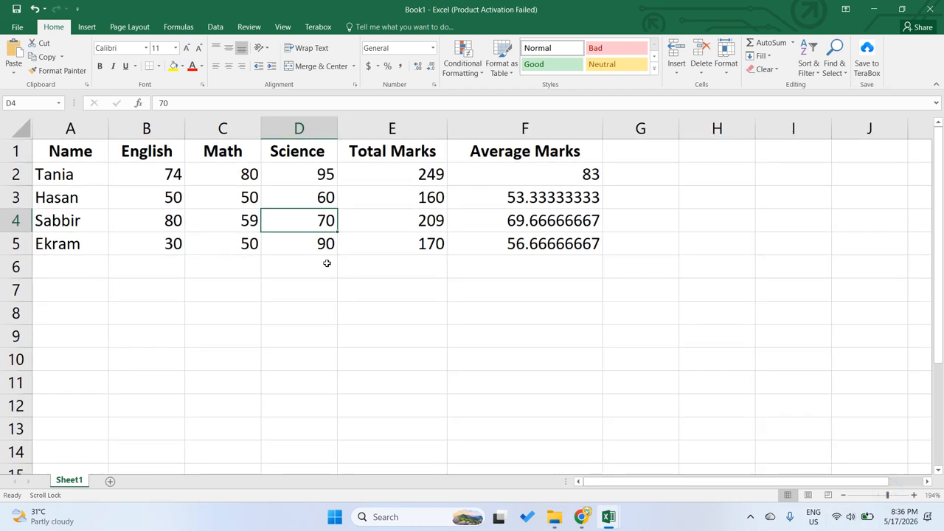
left_click(189, 220)
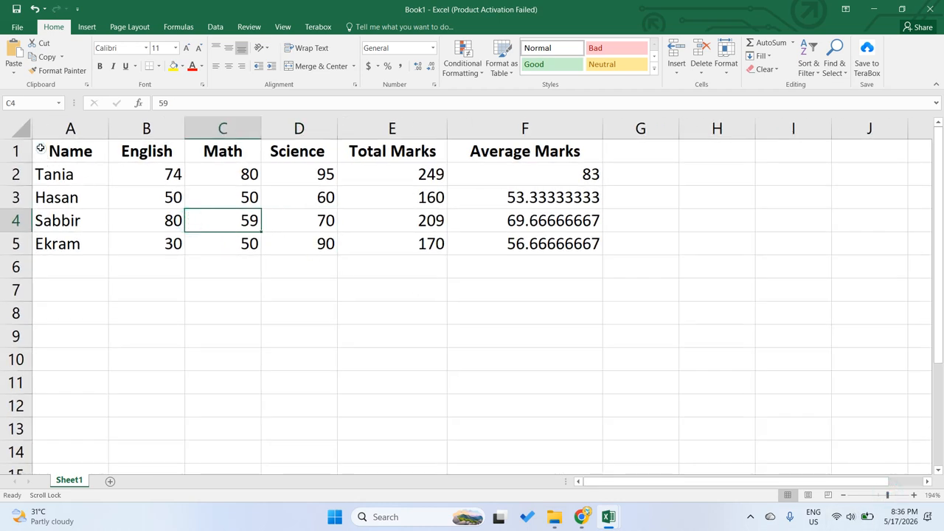
left_click(40, 149)
left_click(41, 147)
left_click_drag(52, 153, 499, 249)
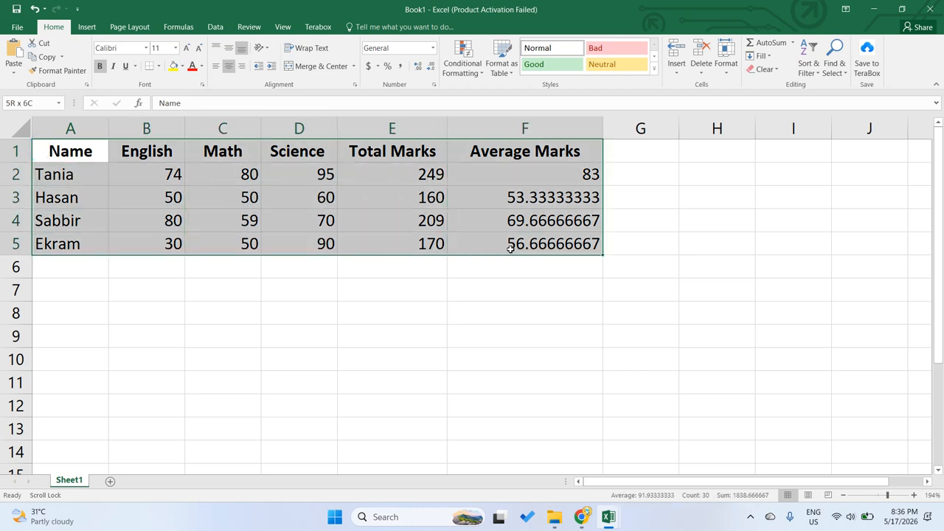
left_click(162, 49)
type("14")
key("Return")
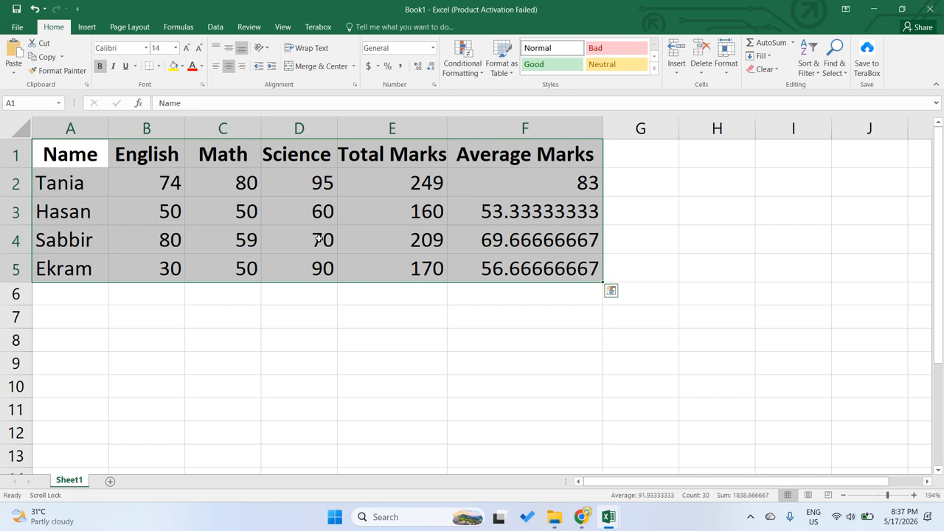
- Widen the Science, Total Marks and Average Marks columns slightly to give the enlarged text more room
left_click_drag(337, 127, 348, 128)
left_click_drag(458, 128, 541, 137)
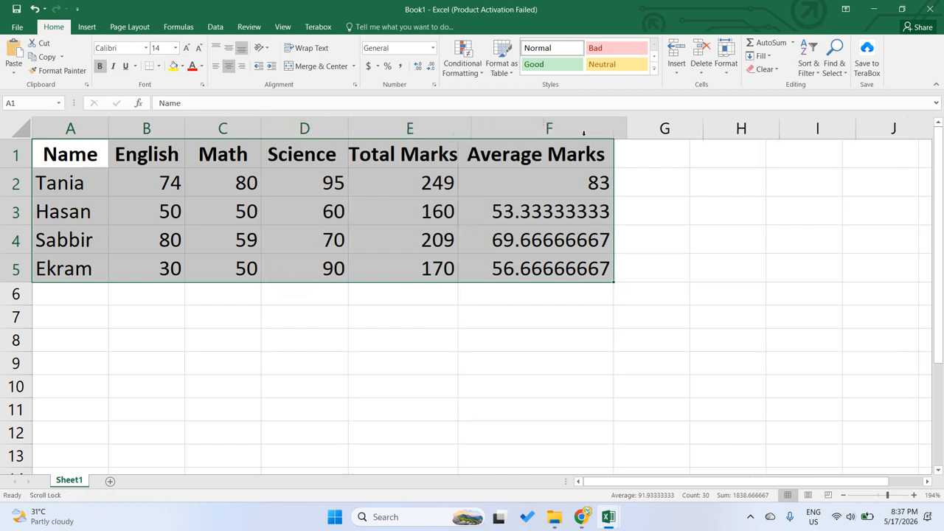
left_click_drag(627, 130, 637, 130)
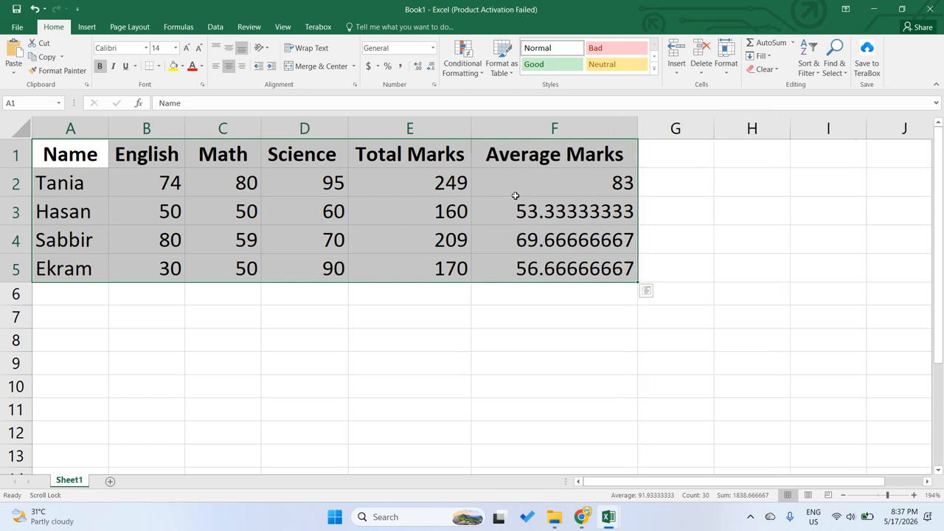
- Reselect the whole table from the Name heading in A1 to the last average in F5
left_click(442, 235)
key("ctrl+a")
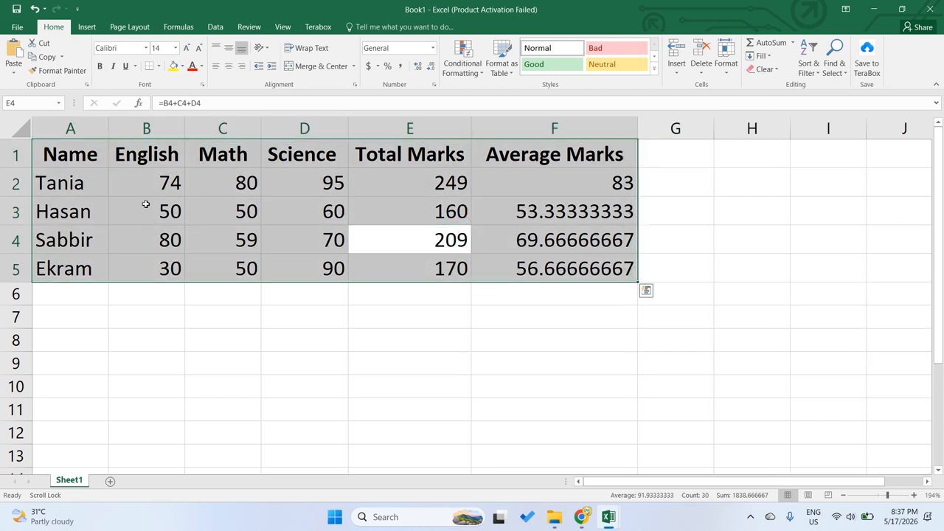
left_click(305, 317)
left_click_drag(38, 147, 625, 270)
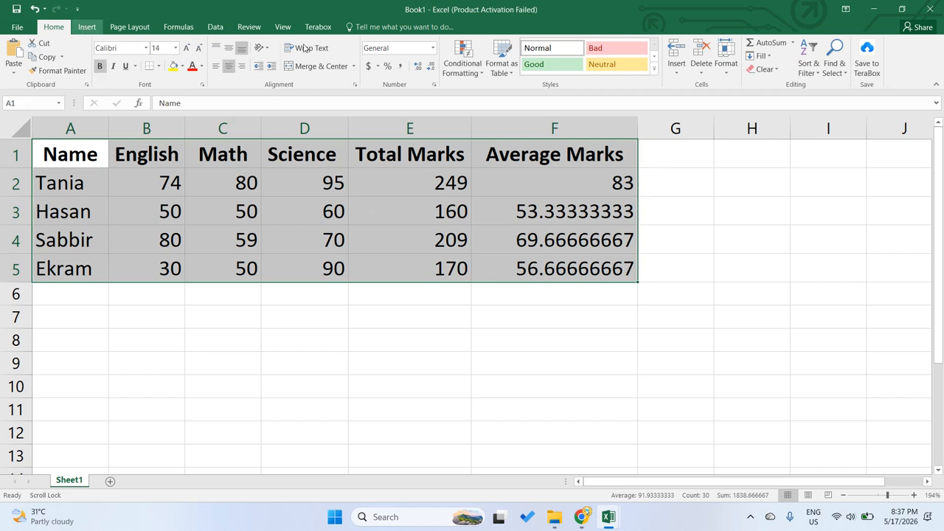
left_click(83, 27)
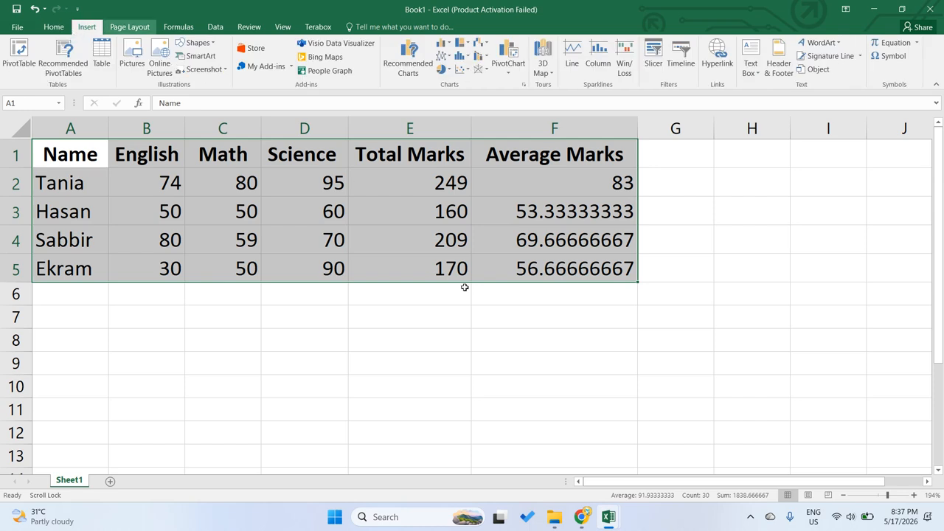
- Switch to the Google Meet call in Chrome and admit the waiting guest
left_click(582, 517)
left_click(514, 452)
left_click(262, 3)
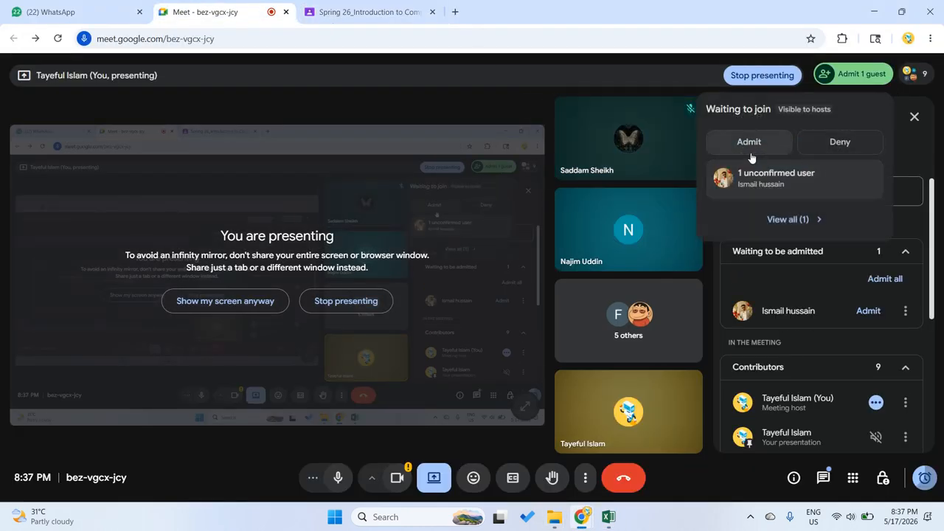
left_click(749, 157)
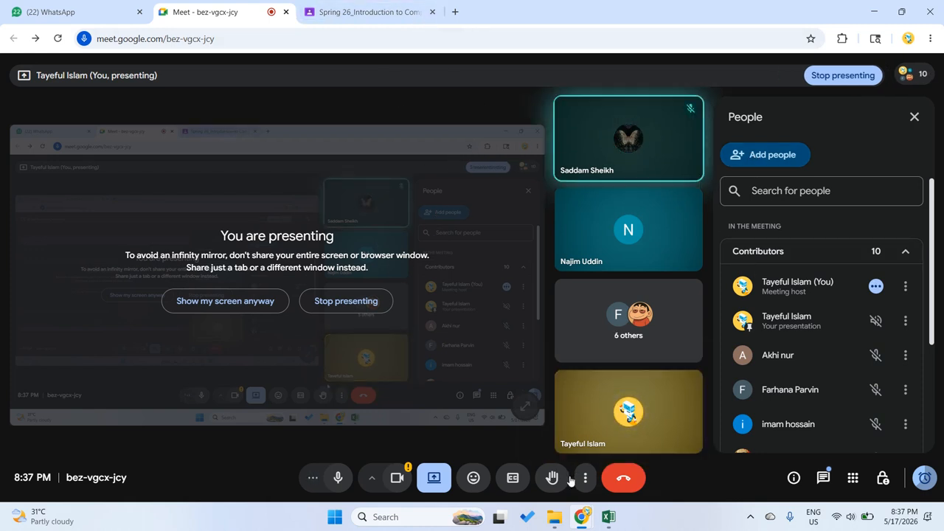
- Go to the assignment in Google Classroom, reread the Task 3 border requirement, and return to Book1 in Excel
left_click(314, 6)
scroll(293, 230, "up", 1)
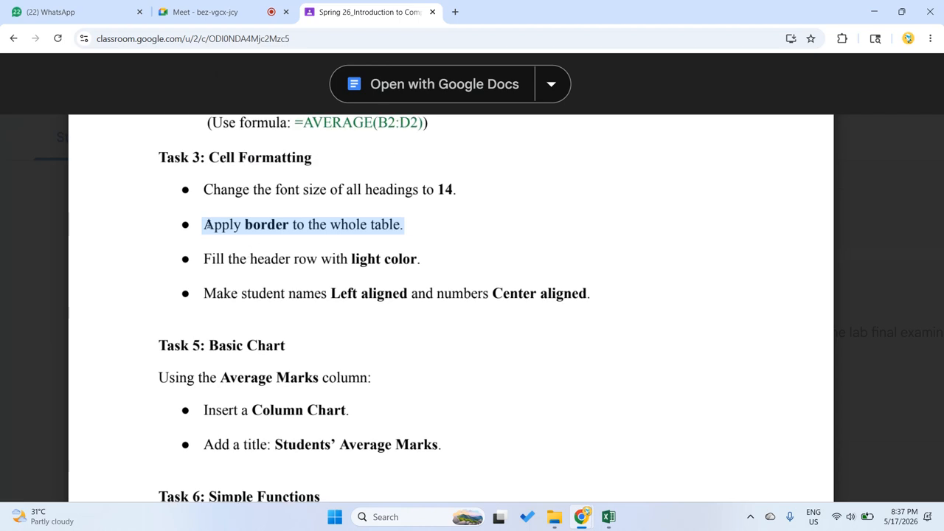
left_click(207, 224)
left_click_drag(204, 224, 397, 231)
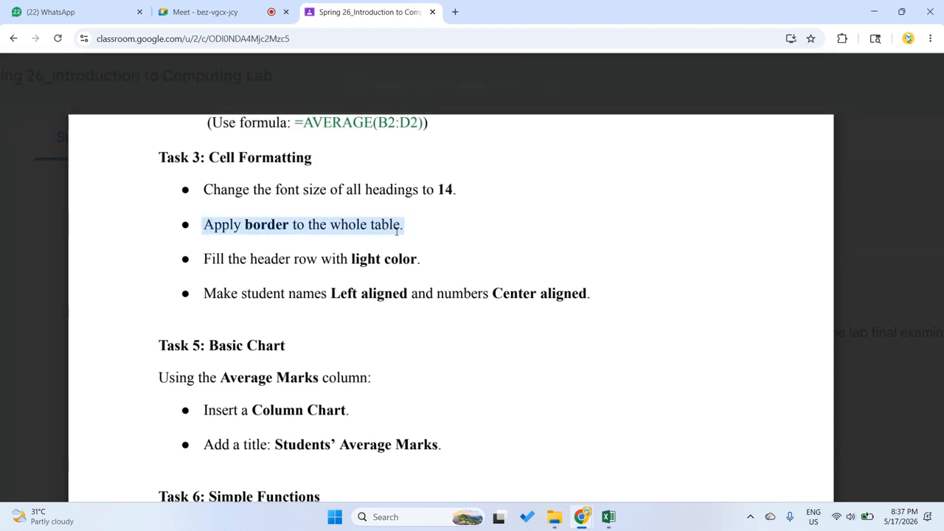
mouse_move(608, 516)
left_click(666, 487)
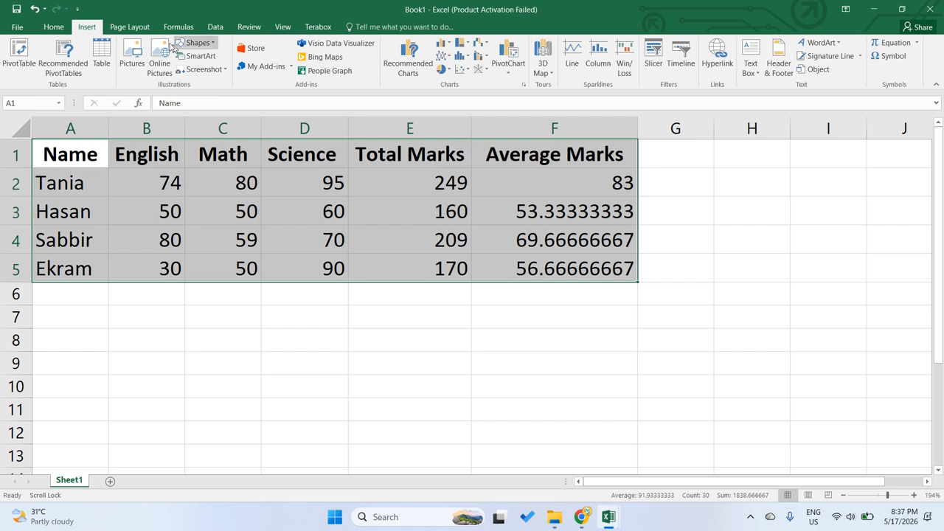
- Apply All Borders to the whole marks table from A1 to F5
left_click(129, 27)
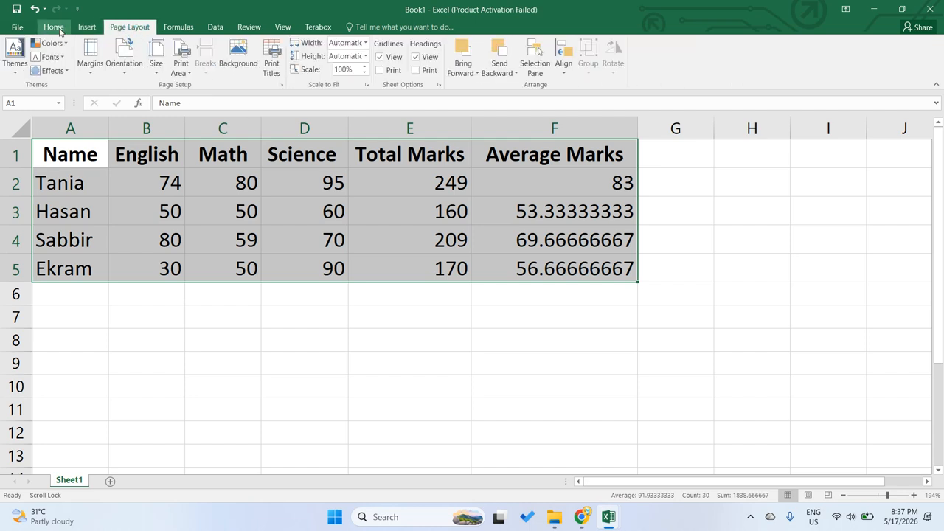
left_click(58, 28)
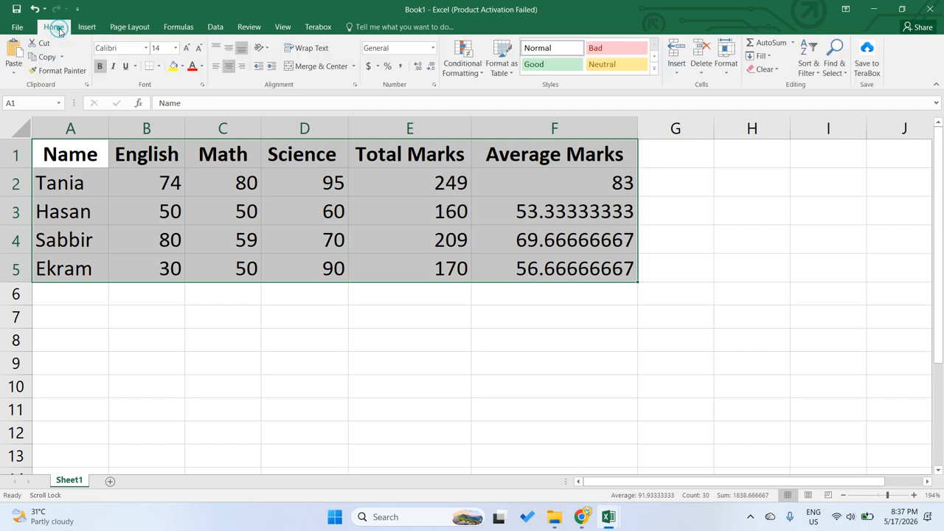
left_click(159, 66)
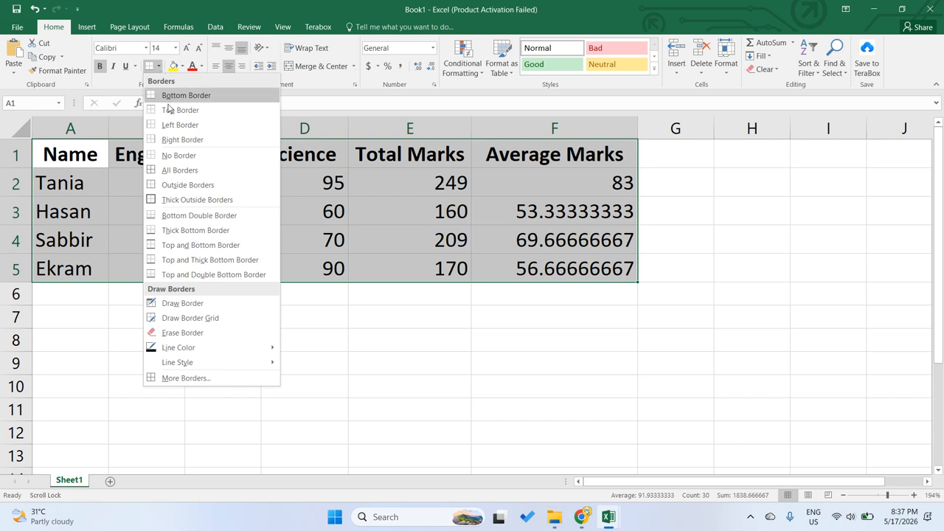
left_click(158, 65)
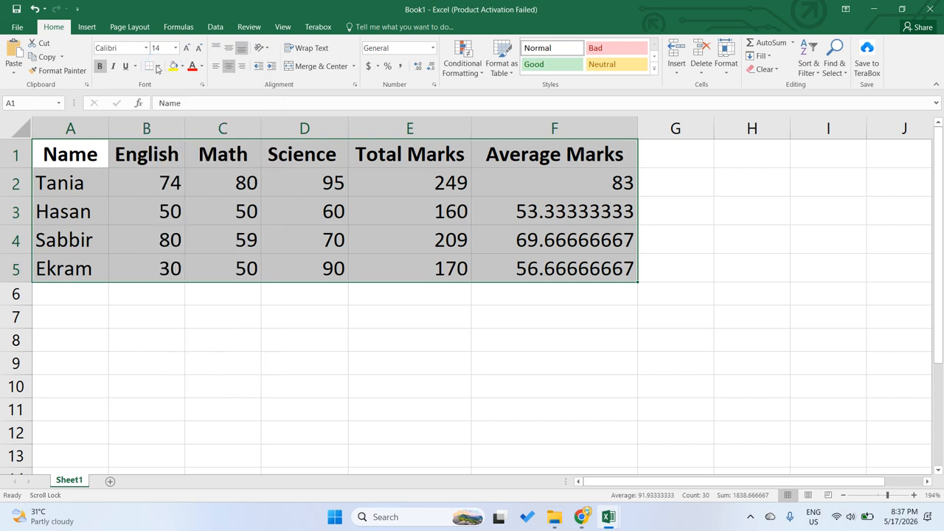
left_click(158, 65)
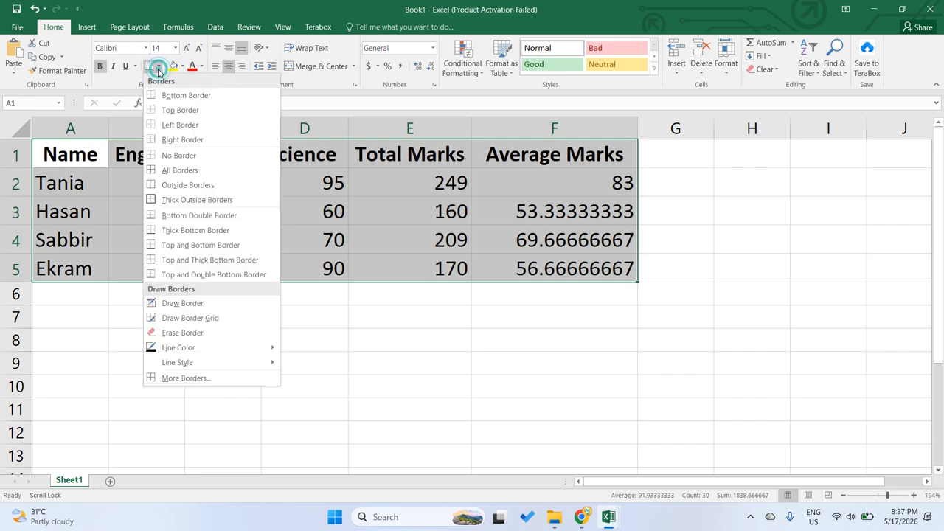
left_click(190, 172)
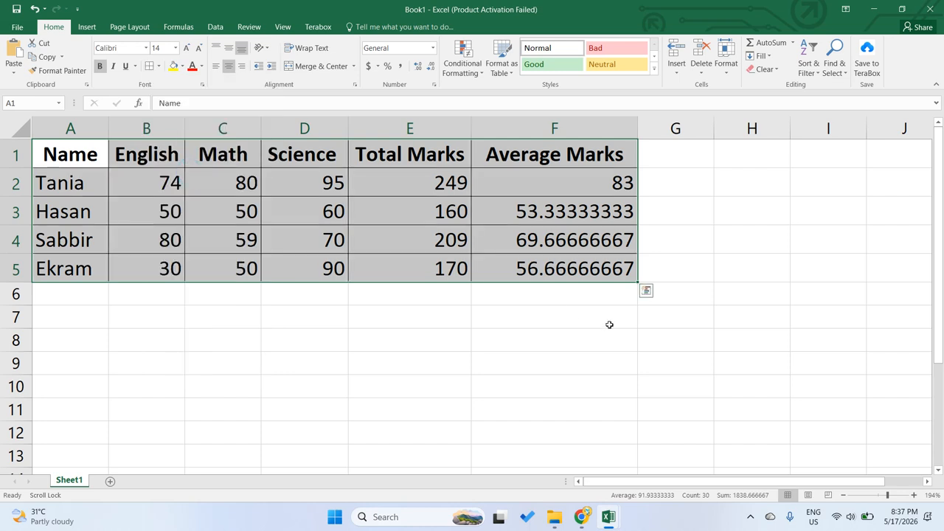
left_click(604, 320)
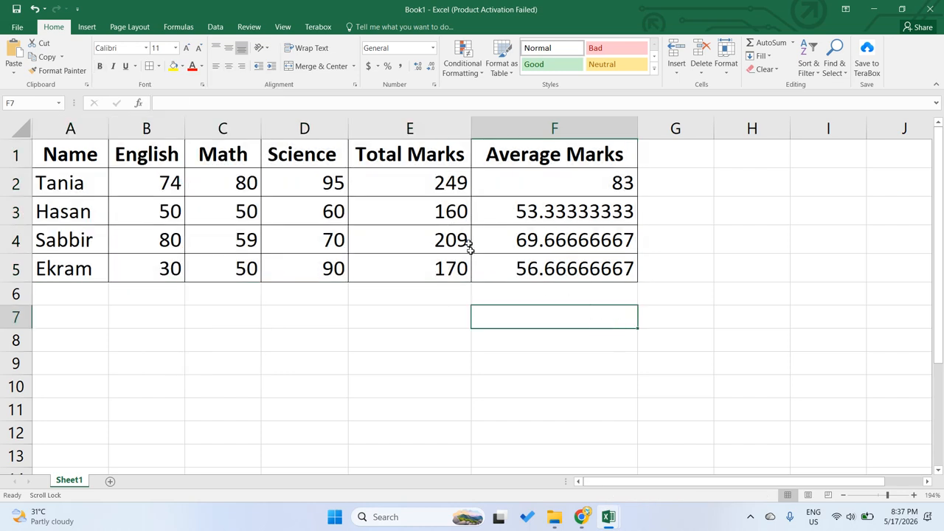
left_click(501, 279)
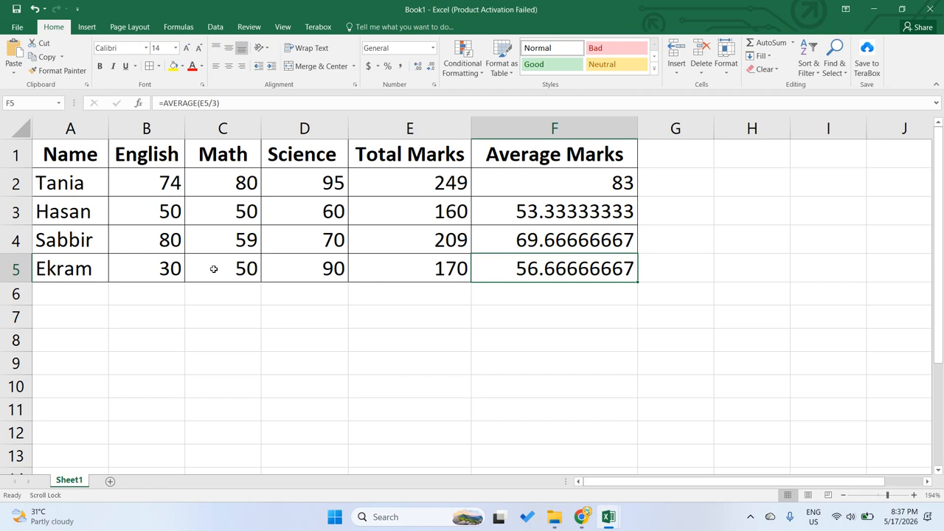
- Reselect the marks table from A1 to F5 and apply Outside Borders around it
left_click_drag(42, 151, 583, 270)
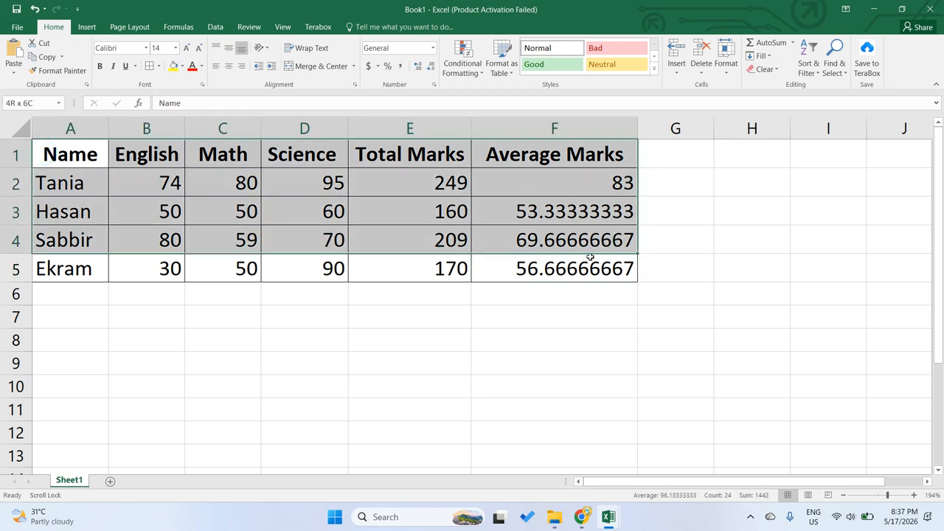
left_click(158, 66)
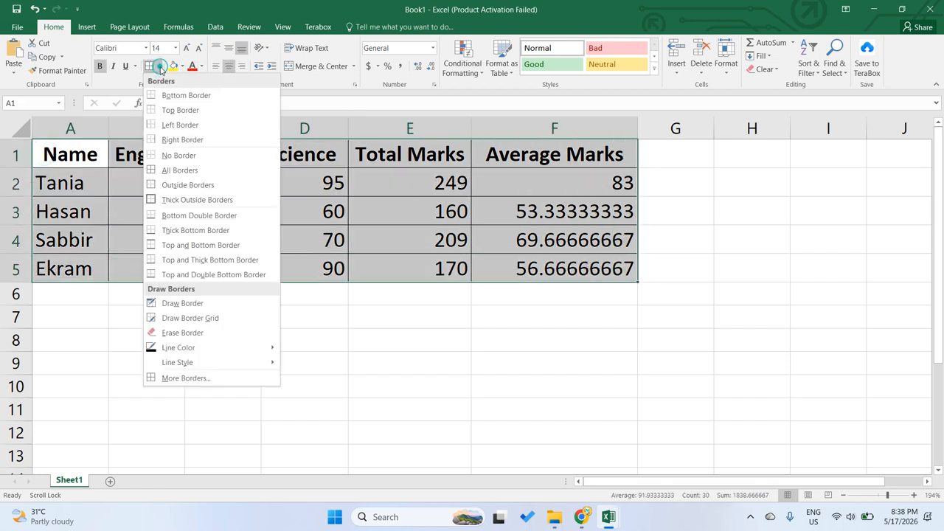
left_click(184, 186)
left_click(510, 309)
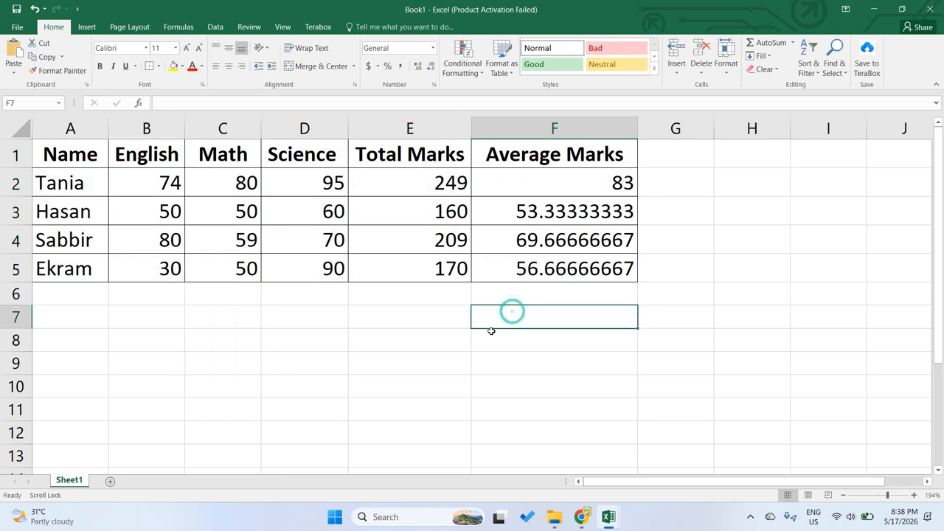
left_click(443, 271)
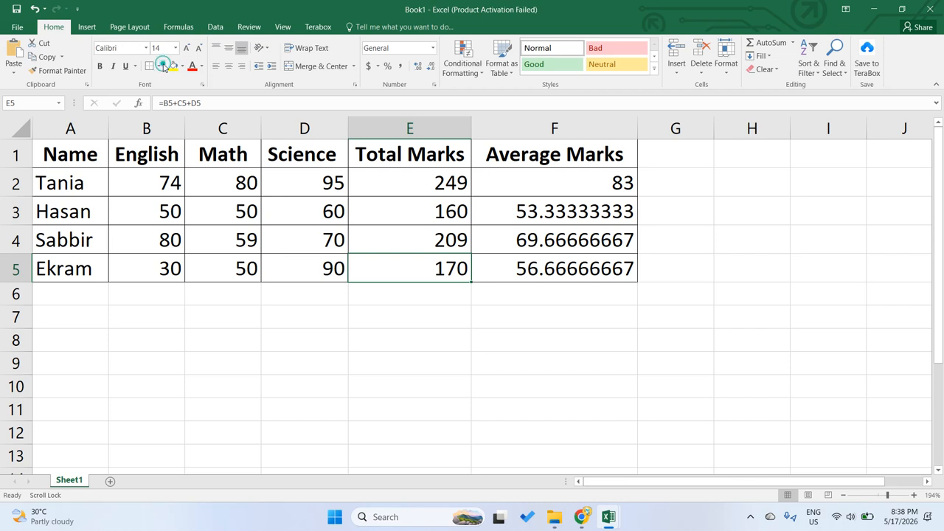
left_click(498, 323)
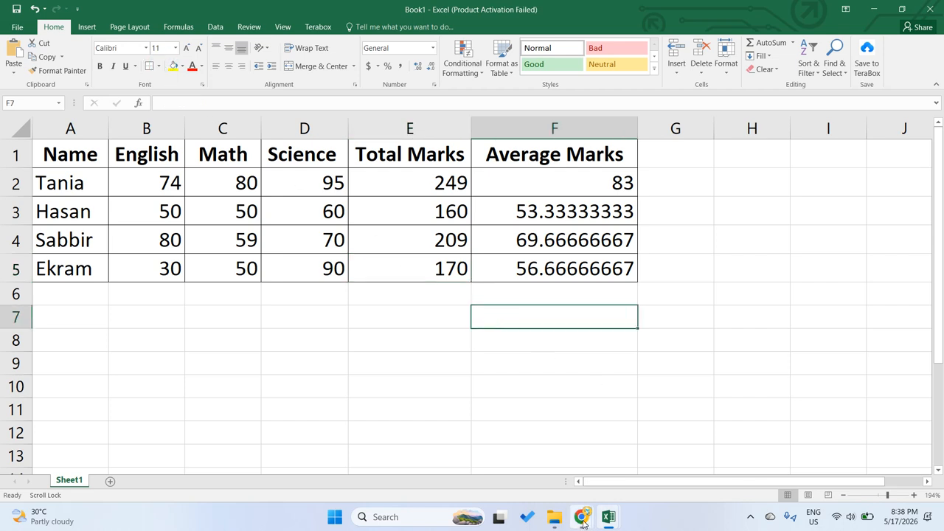
- Switch to the assignment in Google Classroom, read the header row fill requirement, and return to Book1 in Excel
mouse_move(581, 516)
left_click(511, 466)
scroll(337, 314, "down", 1)
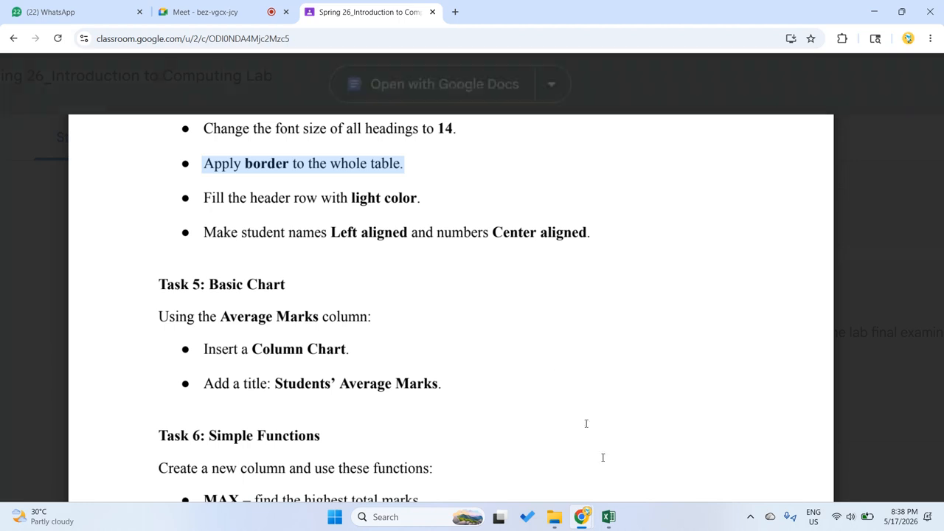
left_click(615, 521)
left_click(663, 457)
- Try a grey font color and a light blue fill on the header row from A1 to F1
left_click(74, 154)
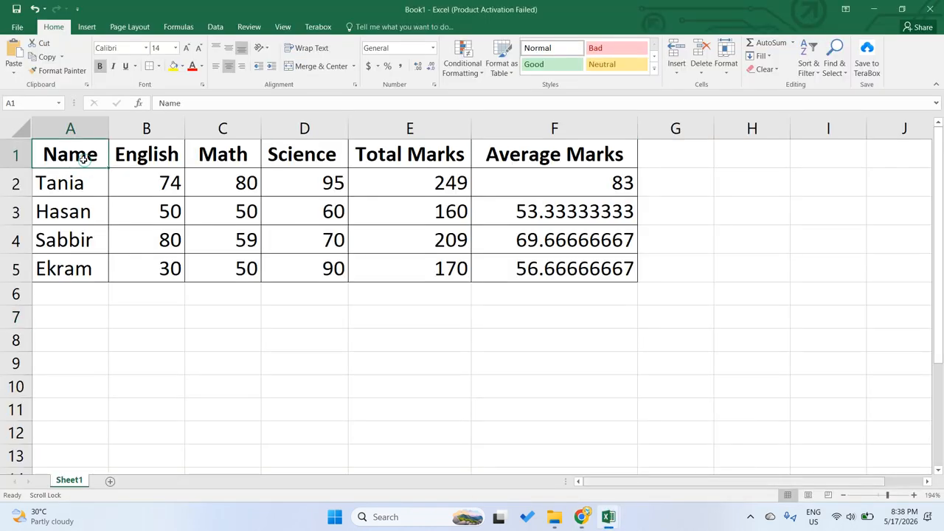
left_click_drag(55, 158, 552, 154)
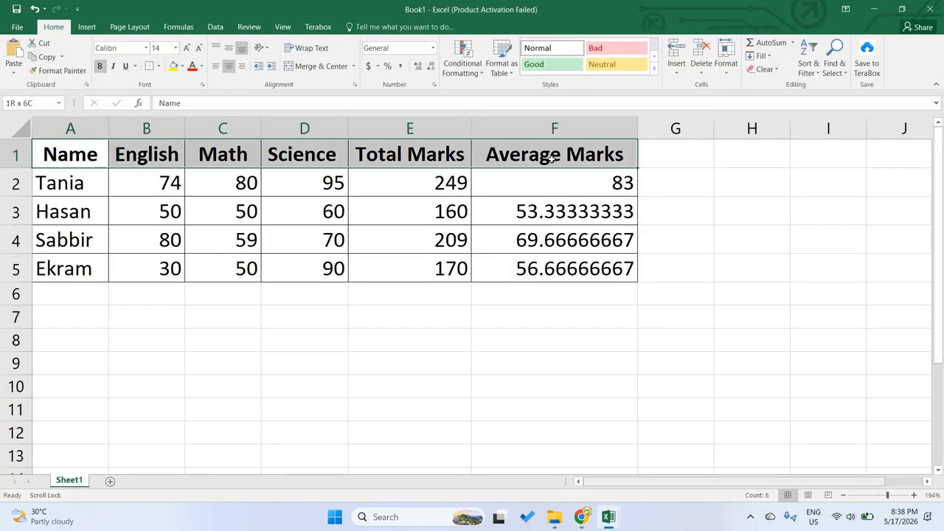
left_click(201, 65)
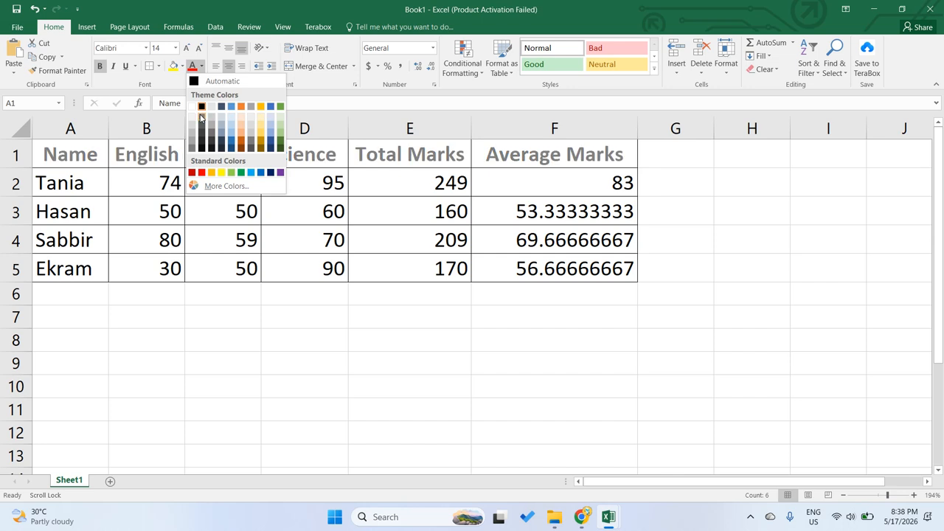
left_click(200, 113)
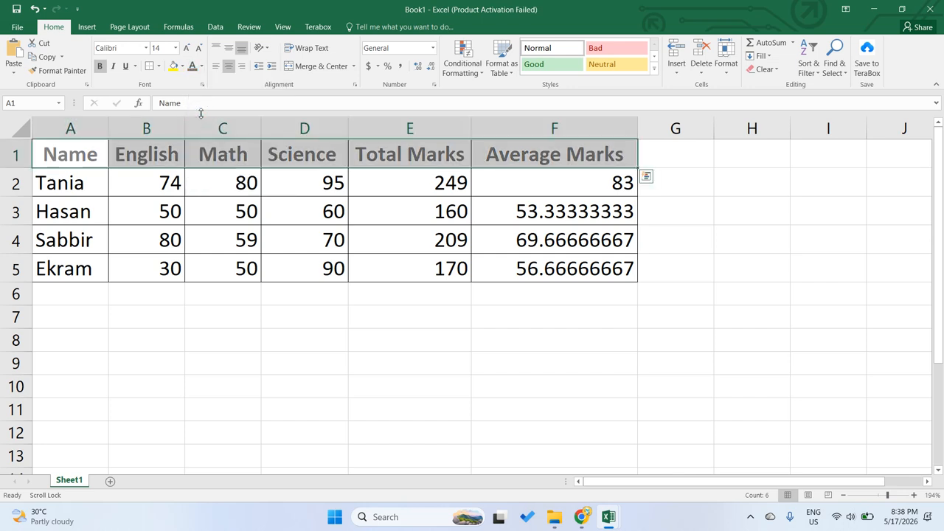
left_click(182, 65)
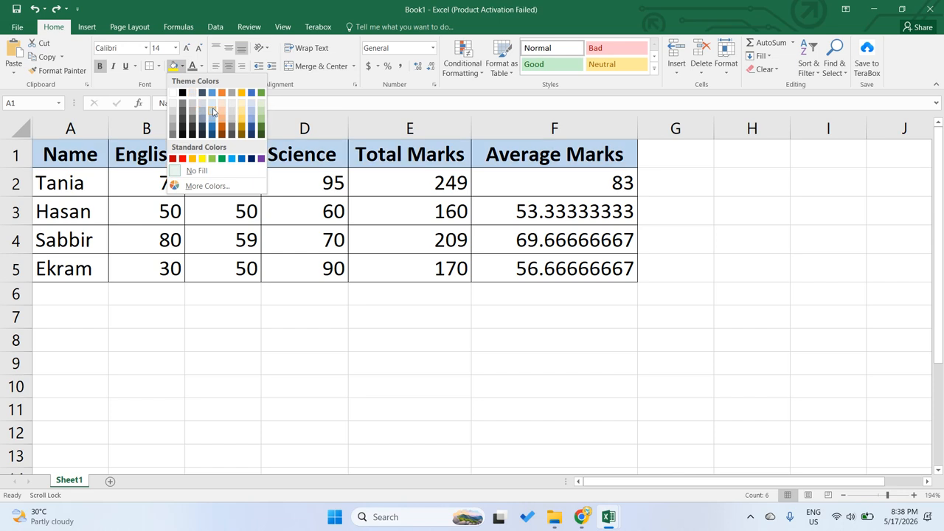
left_click(313, 115)
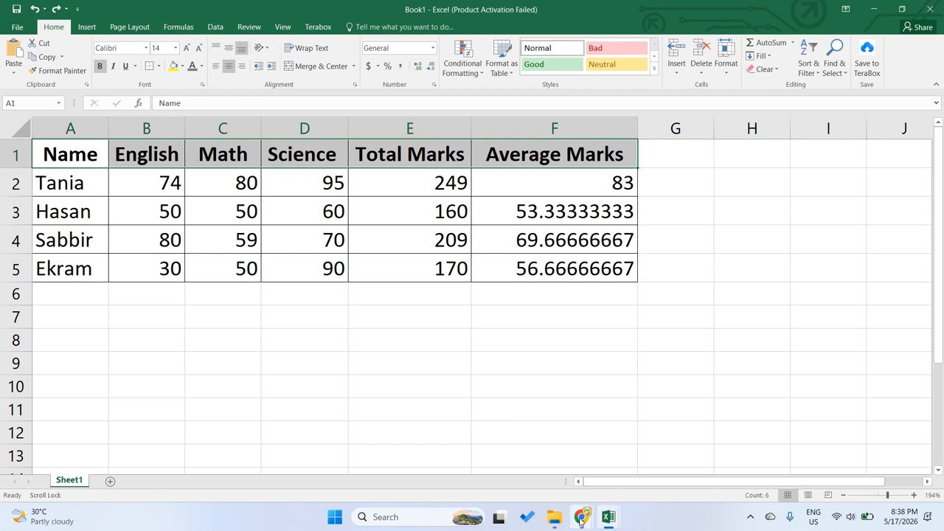
- Recheck the formatting requirements in the Google Classroom assignment and return to Book1 in Excel
mouse_move(580, 516)
left_click(492, 462)
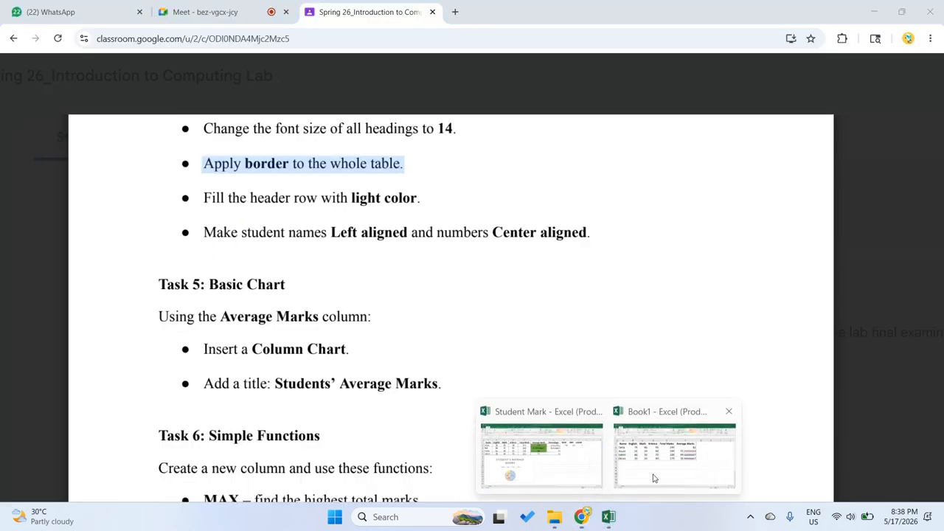
left_click(654, 464)
- Select the entire marks table from the Name heading in A1 to the last average in F5
left_click(91, 203)
left_click(60, 151)
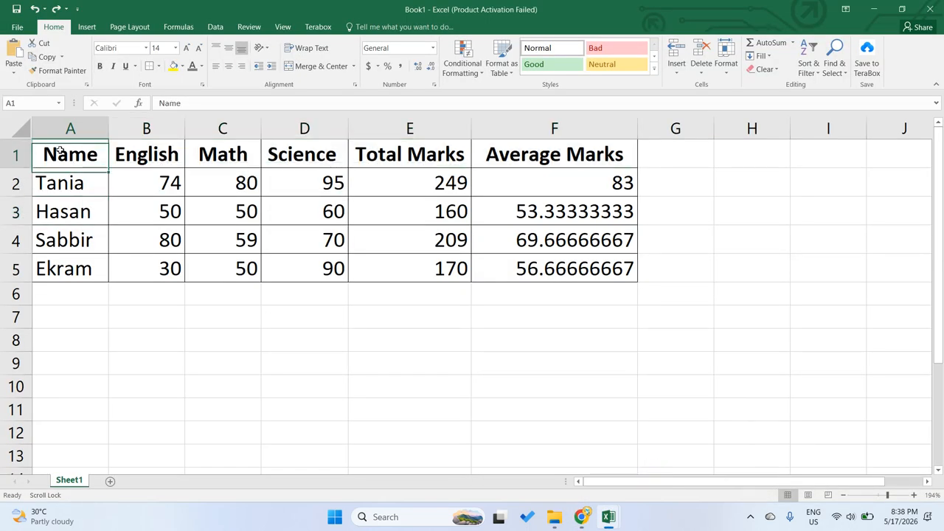
left_click_drag(44, 153, 516, 268)
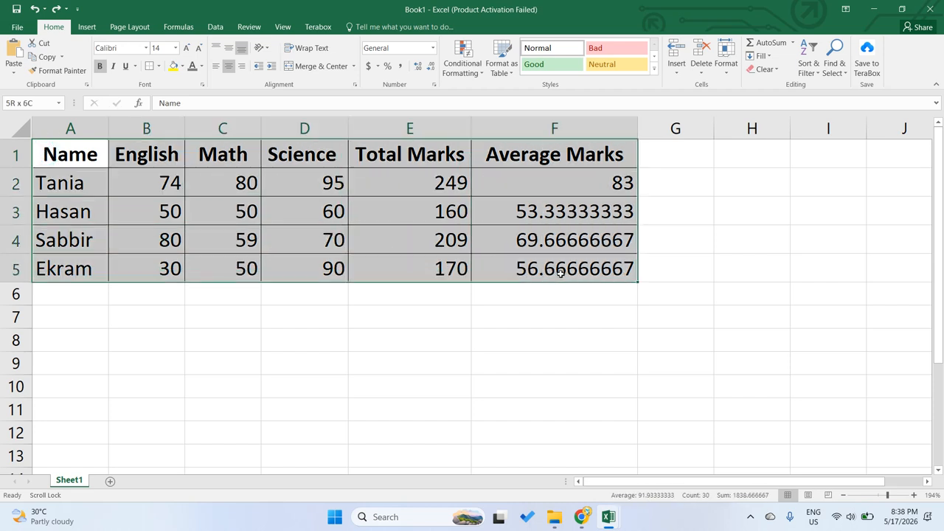
- Switch to the assignment document in Chrome and read the instruction for filling the header row
left_click_drag(560, 272, 560, 273)
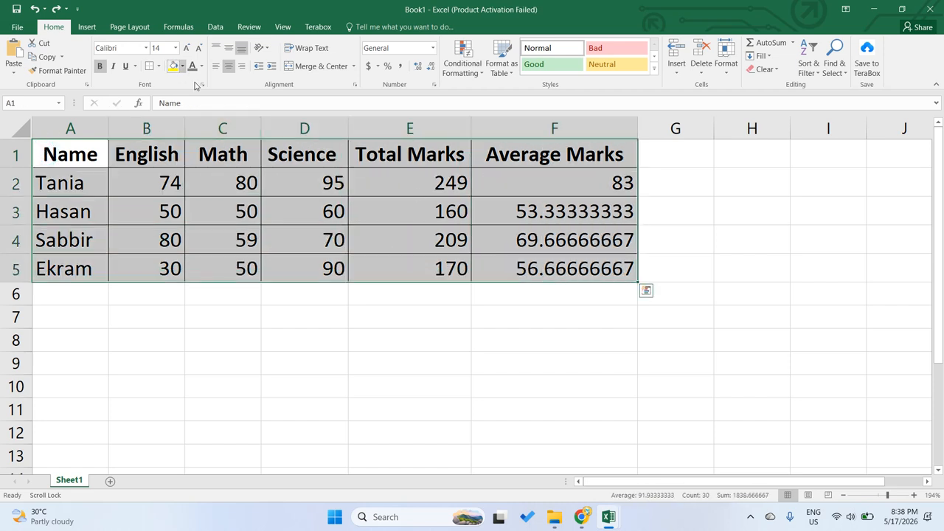
left_click(588, 522)
left_click(508, 474)
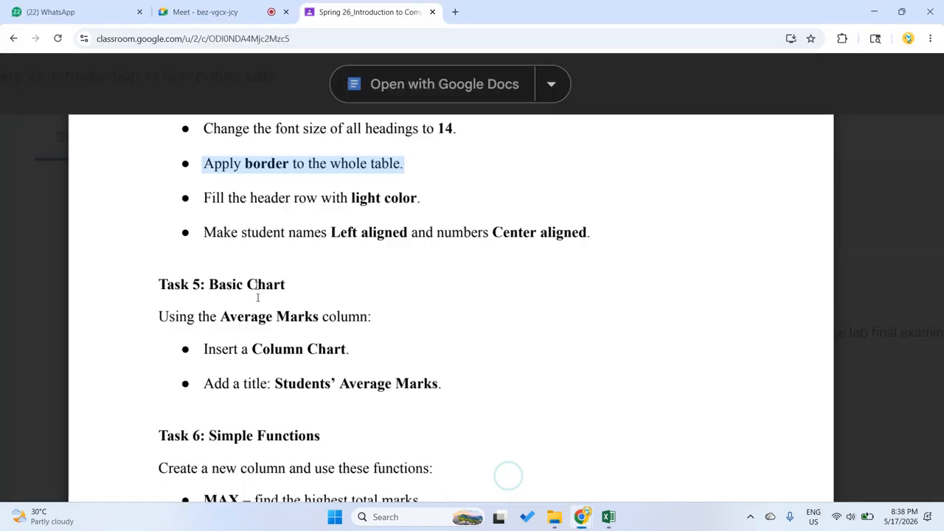
left_click_drag(199, 201, 348, 200)
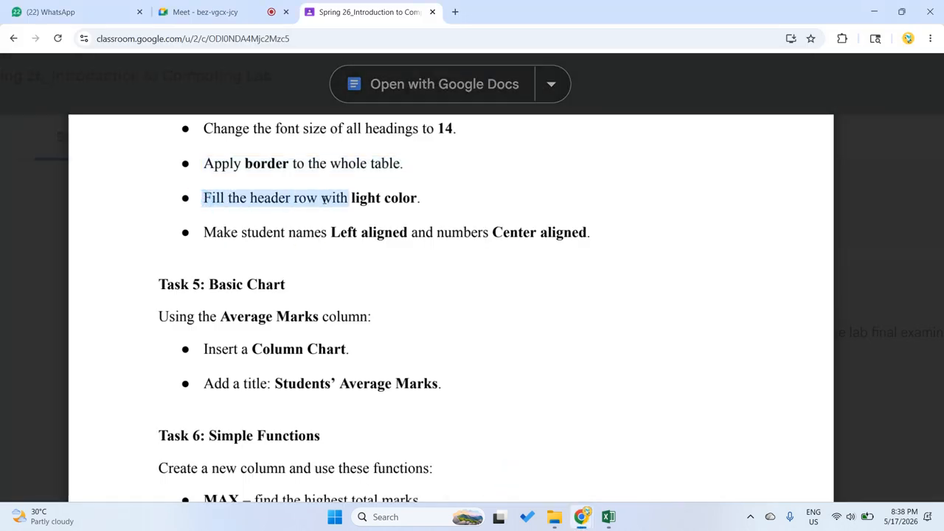
- Switch to the Book1 workbook in Excel and fill header row A1:F1 with Blue, Accent 1, Lighter 40%
mouse_move(608, 516)
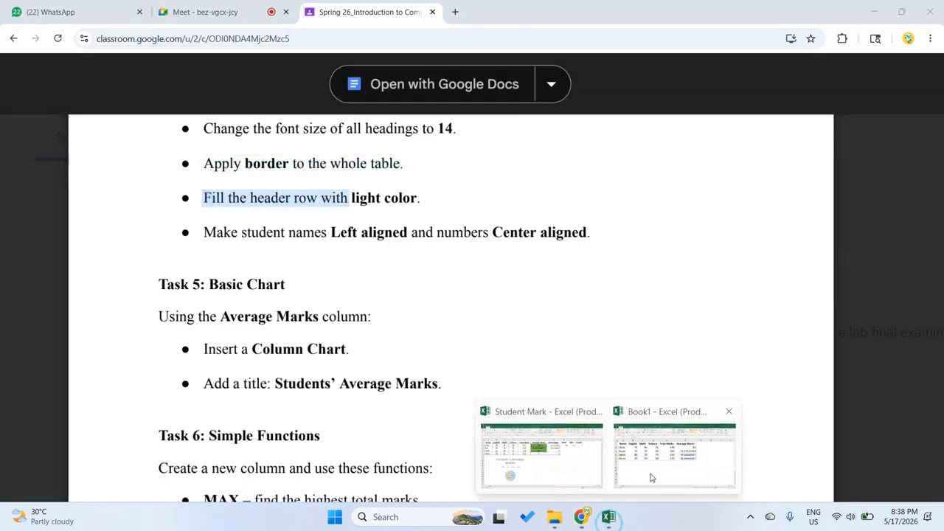
left_click(671, 453)
left_click(140, 158)
left_click_drag(44, 154, 542, 146)
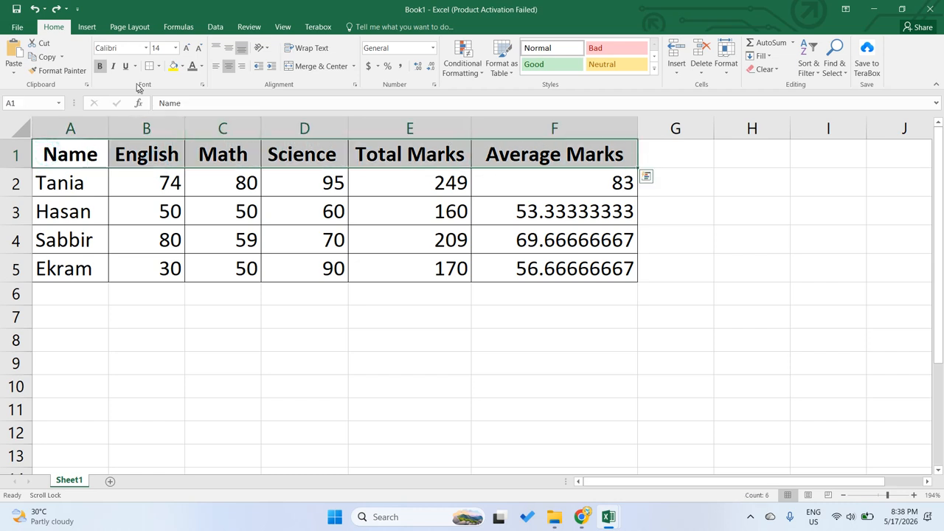
left_click(183, 66)
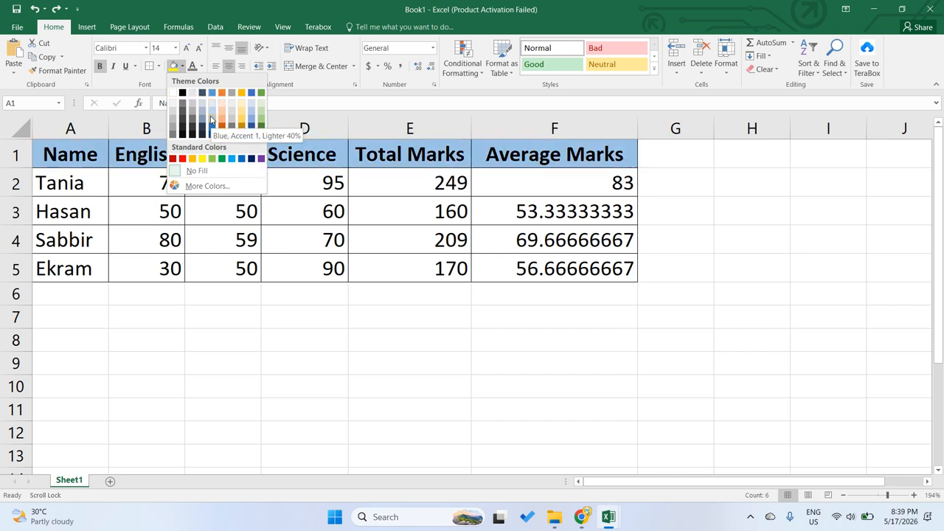
left_click(211, 119)
left_click(210, 235)
left_click(219, 316)
- Switch to Chrome, check the Google Meet call, and return to the assignment document
mouse_move(581, 516)
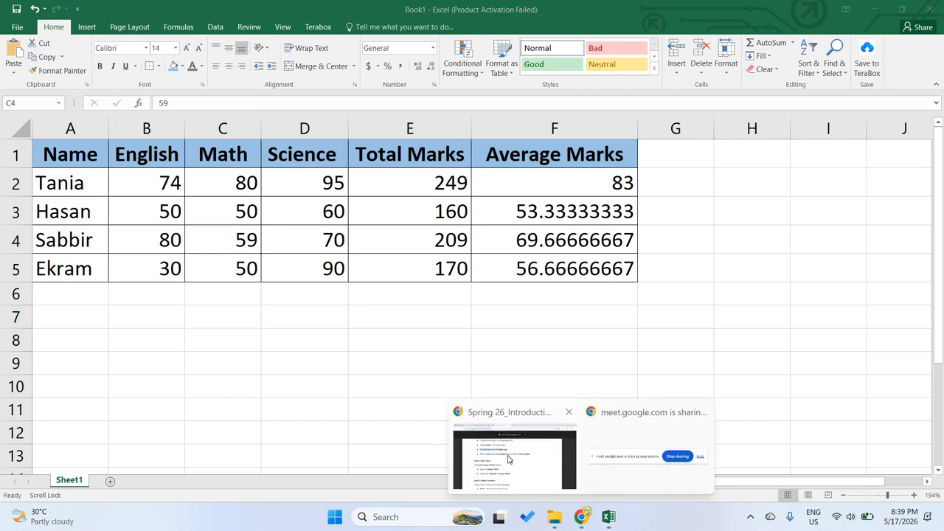
left_click(507, 454)
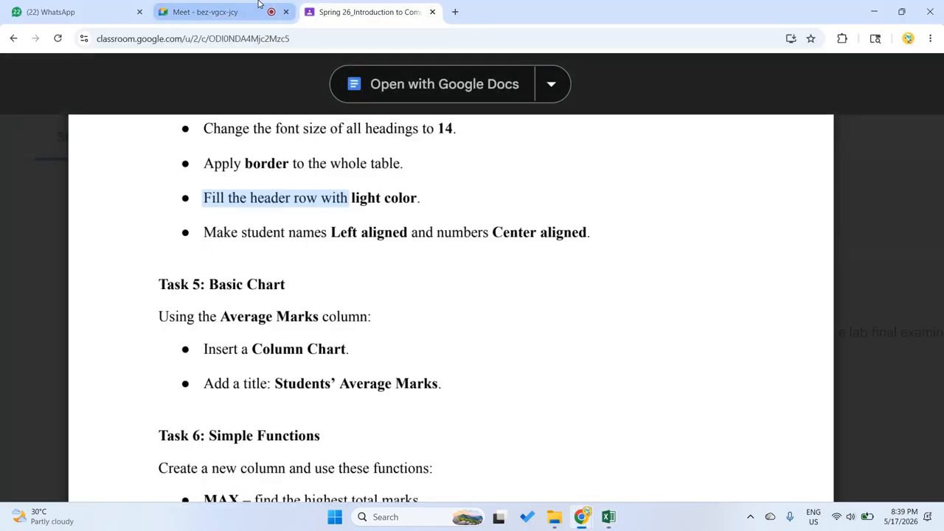
left_click(221, 12)
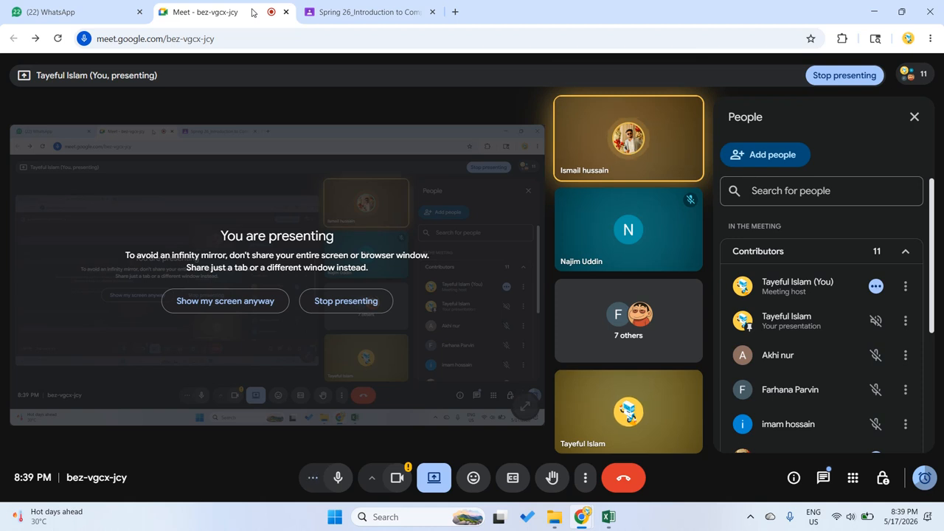
left_click(389, 6)
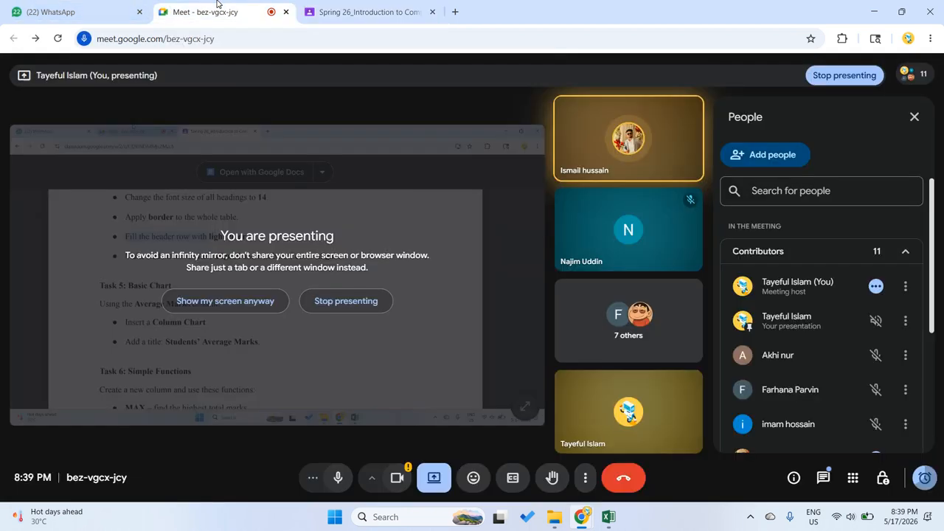
left_click(222, 12)
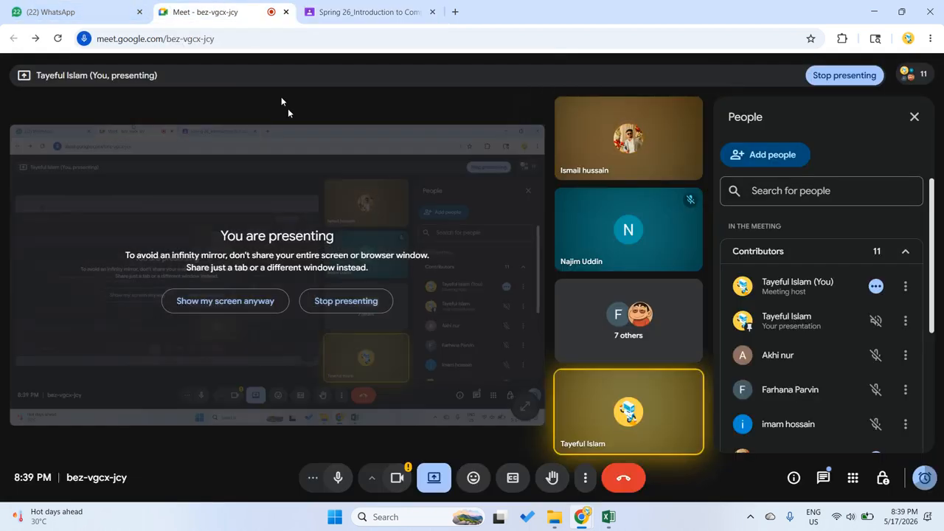
left_click(380, 12)
- Review the Task 3 instructions on the header fill and on aligning student names and numbers
left_click(319, 248)
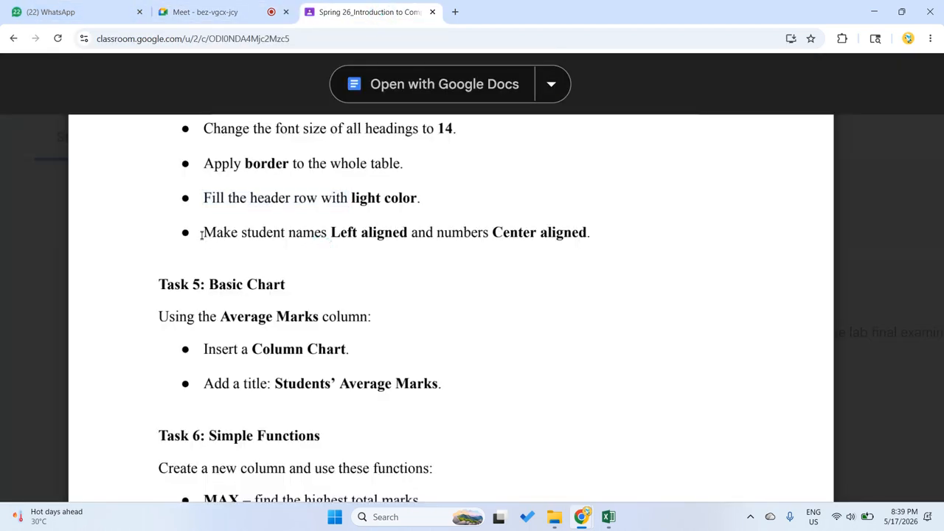
left_click_drag(202, 234, 285, 234)
left_click_drag(418, 201, 211, 199)
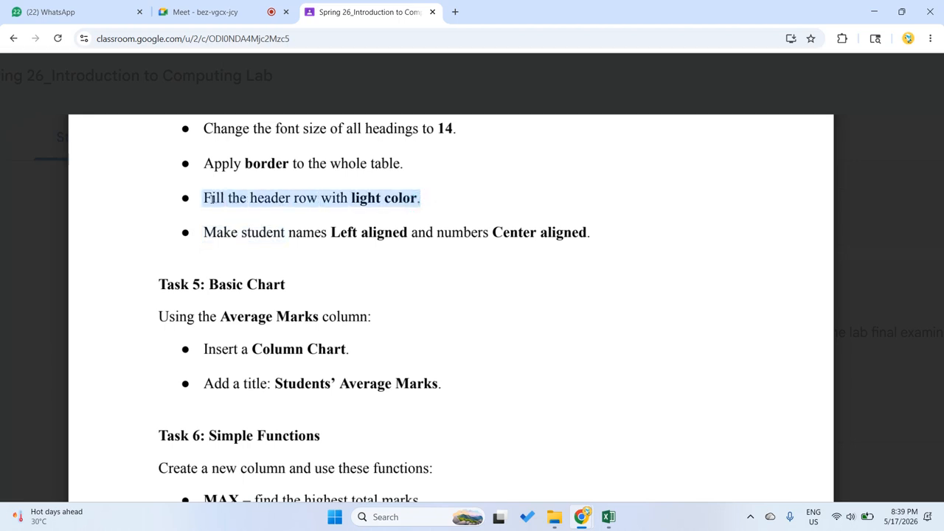
left_click(386, 204)
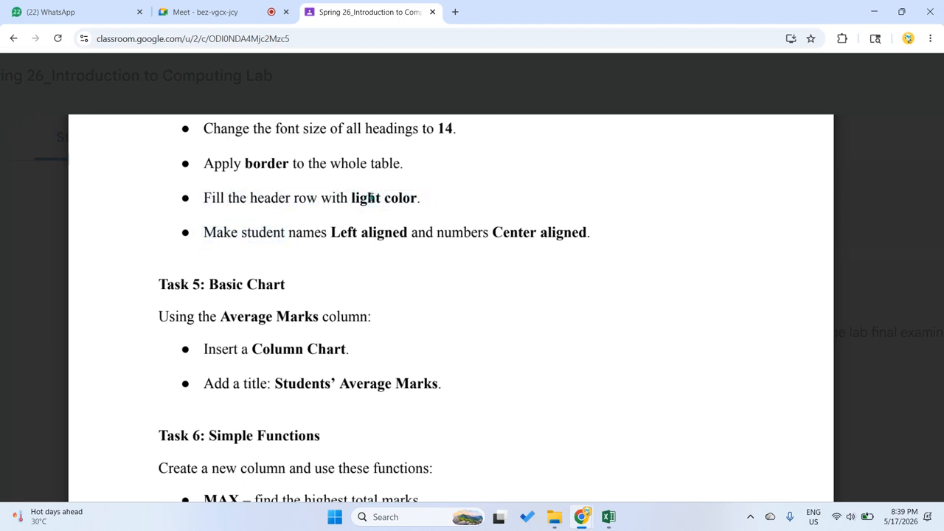
left_click(417, 197)
left_click_drag(206, 233, 535, 235)
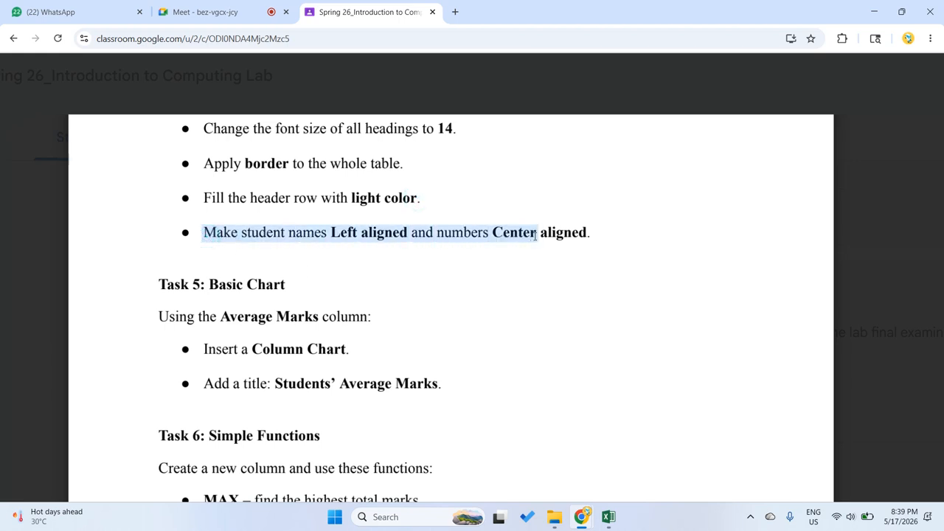
left_click(498, 234)
left_click_drag(432, 233, 579, 238)
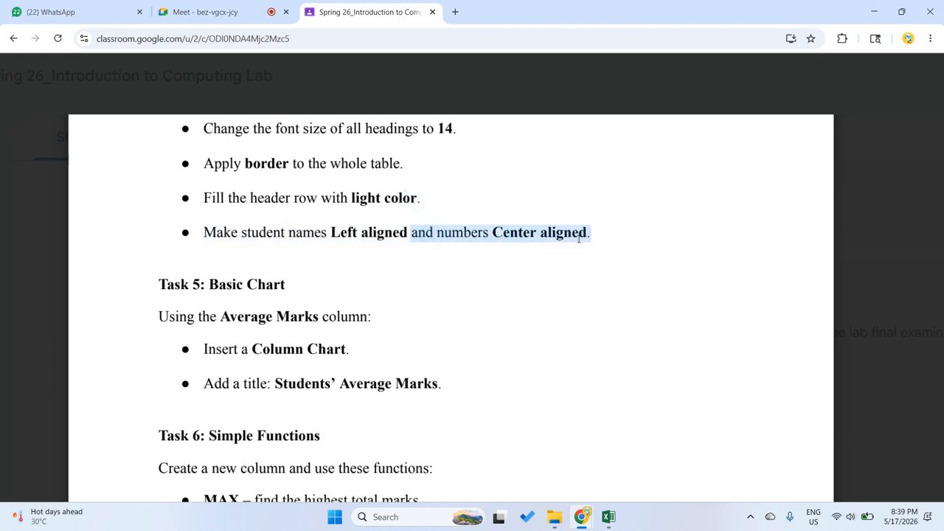
- Switch to the Book1 workbook in Excel and left-align the student names in A2:A5
mouse_move(608, 516)
left_click(674, 464)
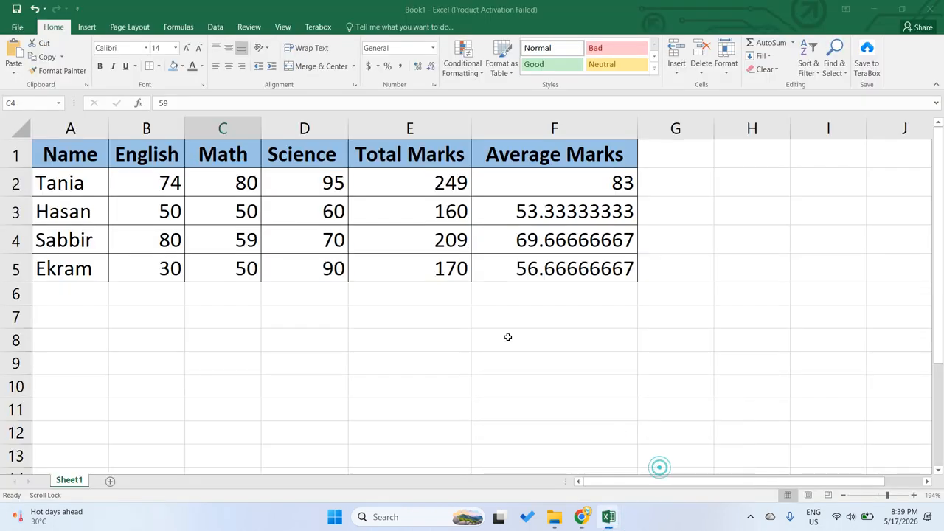
left_click(385, 243)
left_click(438, 183)
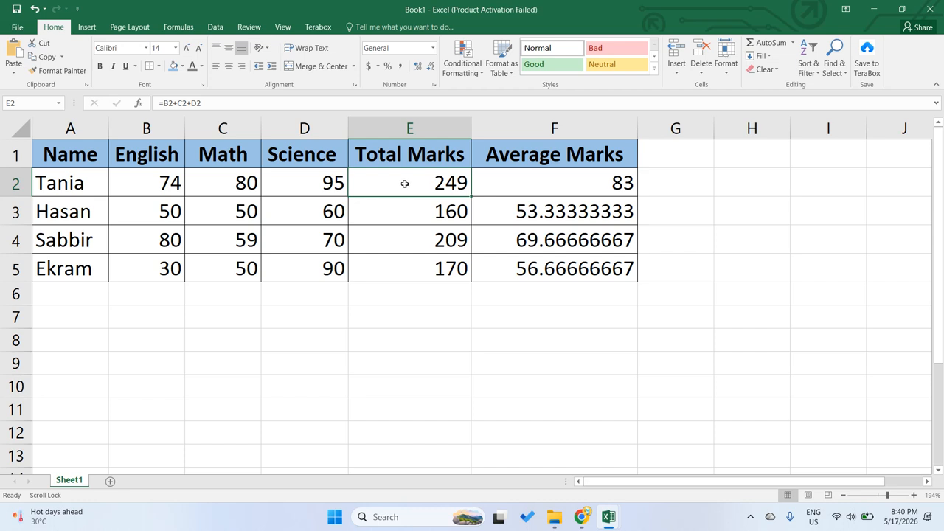
left_click(58, 184)
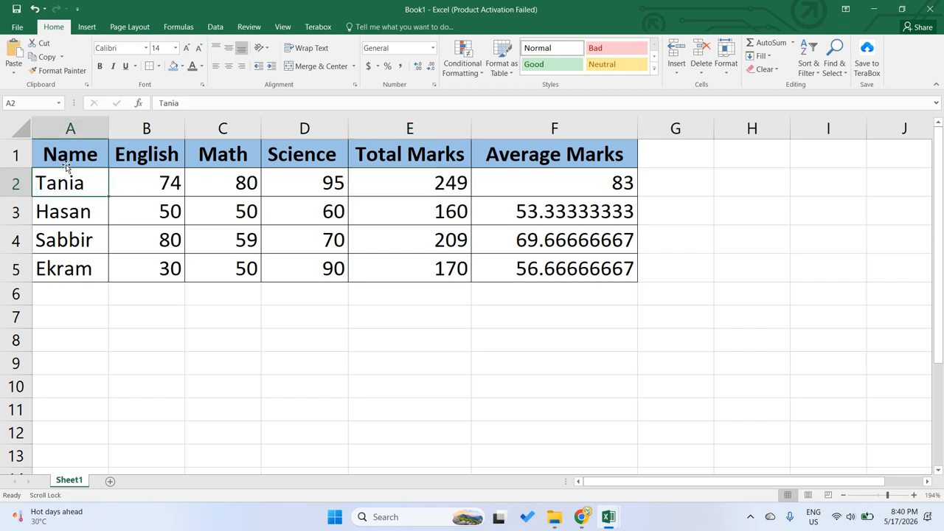
left_click_drag(56, 181, 68, 260)
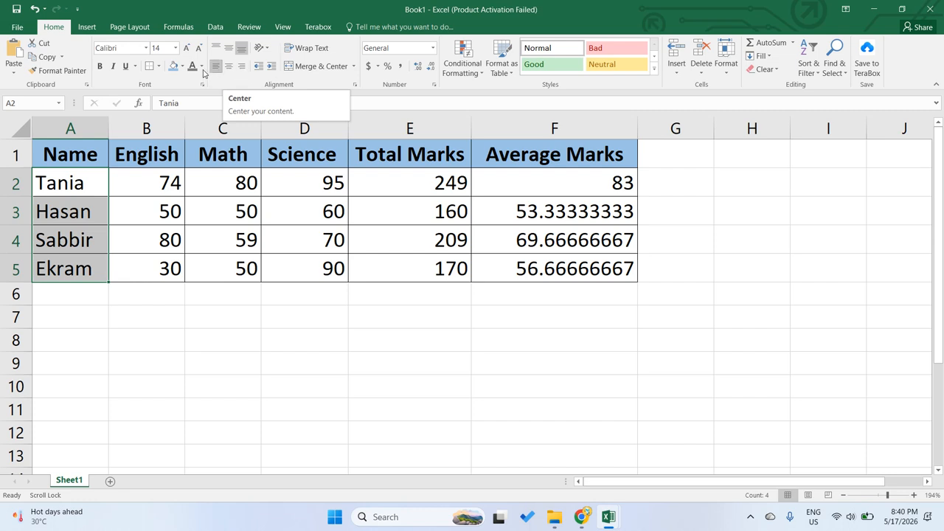
left_click(223, 70)
- Center-align all the marks, totals and averages in B2:F5
left_click_drag(148, 183, 569, 267)
left_click(458, 227)
left_click(161, 179)
left_click_drag(152, 179, 584, 273)
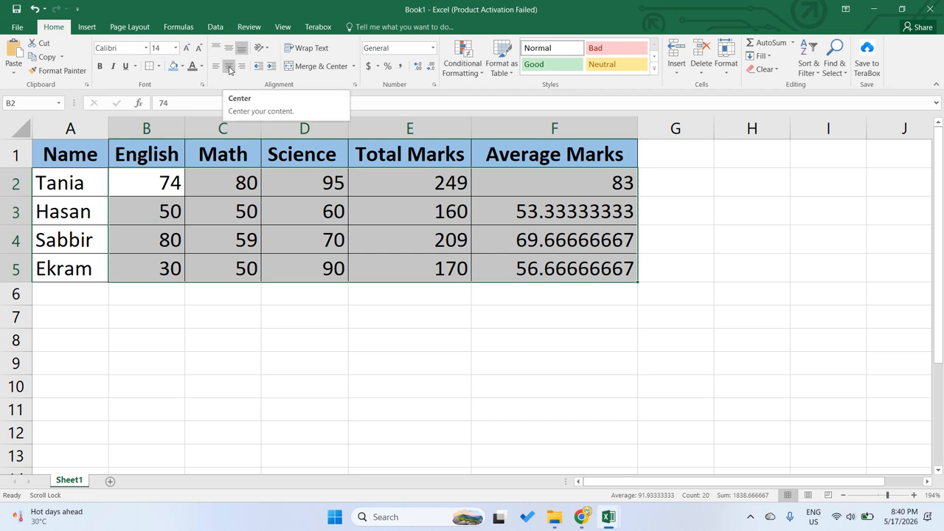
left_click(229, 67)
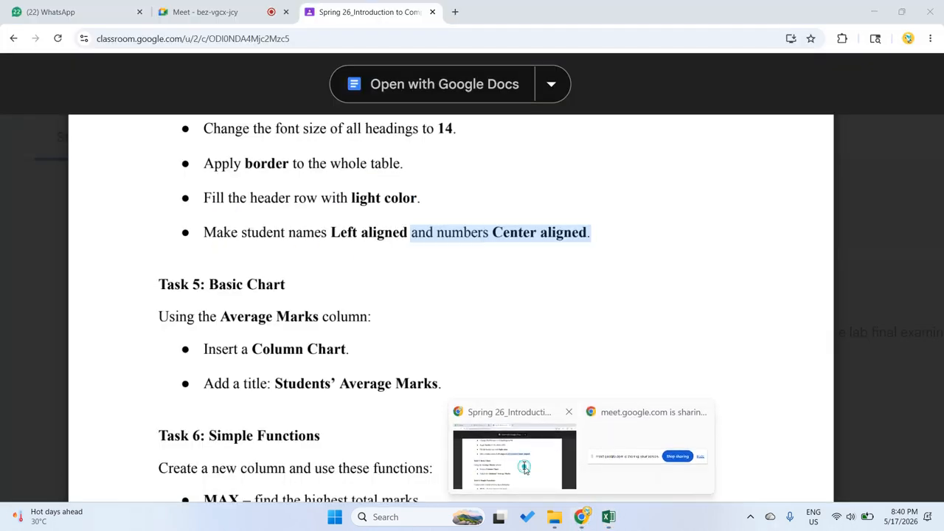
- Switch to the assignment document in Chrome and review the Excel tasks, including the Task 5 chart instructions
left_click(516, 454)
scroll(376, 291, "down", 2)
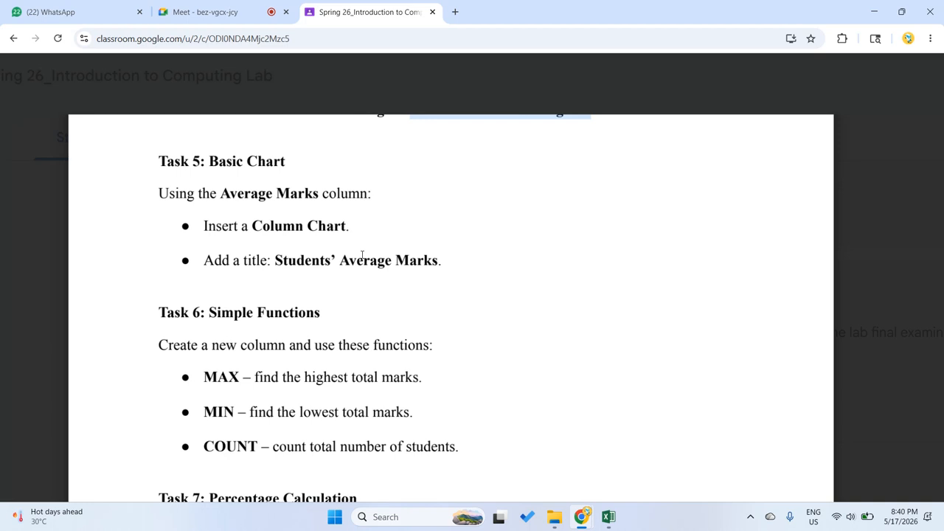
left_click(13, 39)
scroll(415, 236, "up", 10)
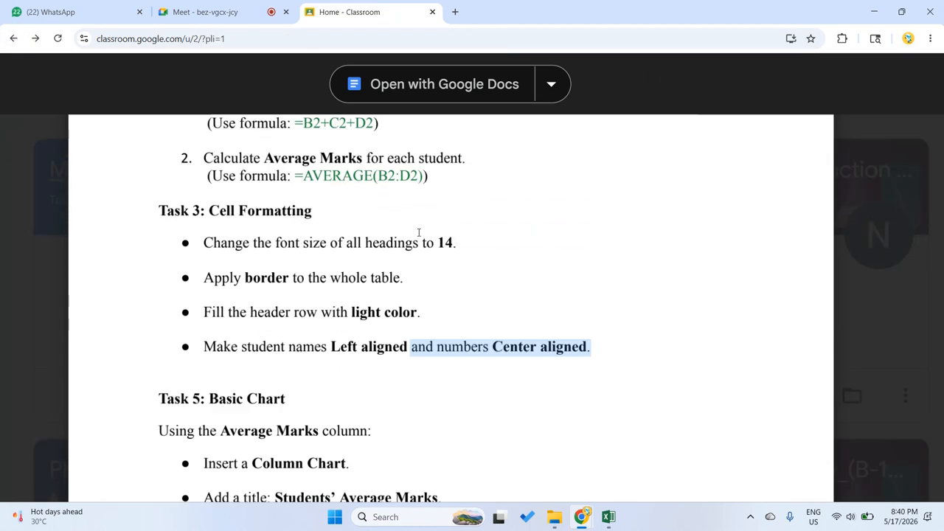
scroll(418, 232, "up", 3)
scroll(418, 231, "down", 5)
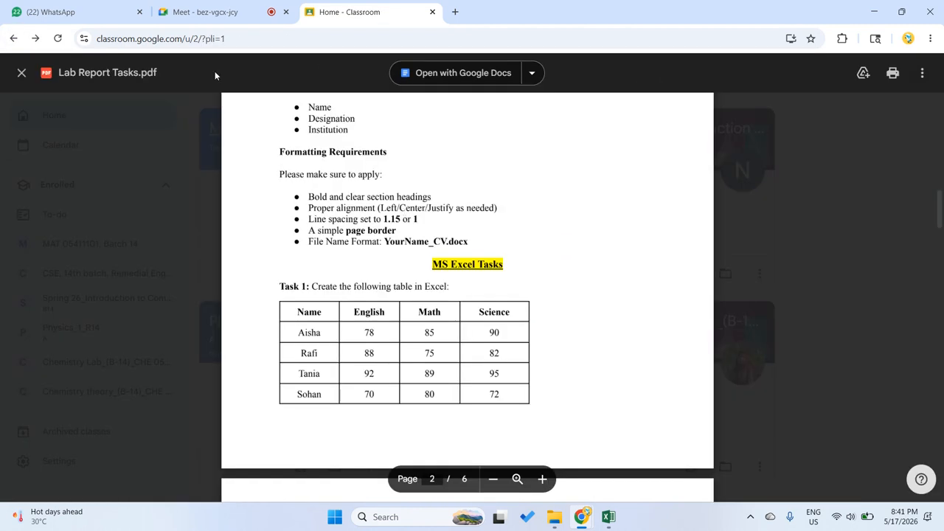
- Close the PDF, open the Spring 26 Introduction to Computing Lab class, and read its lab final reminder and lab report post
left_click(20, 71)
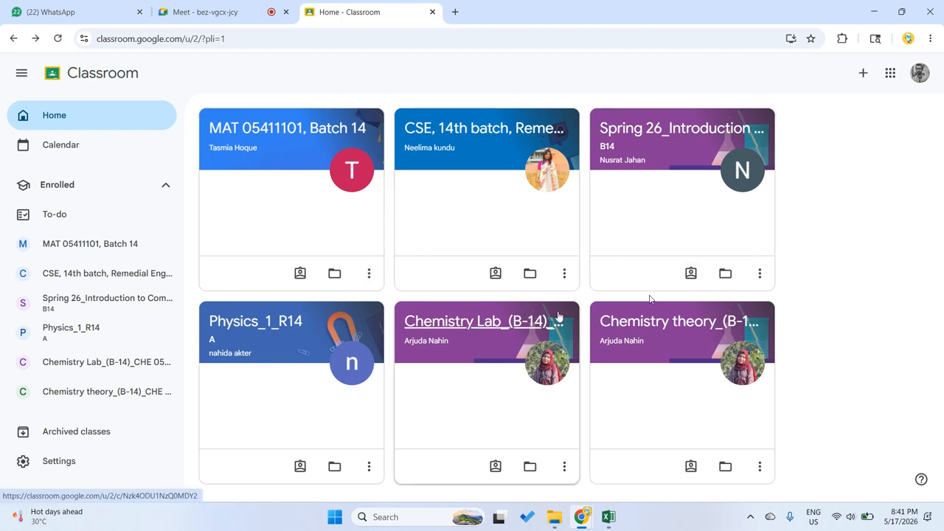
left_click(685, 131)
scroll(442, 293, "down", 2)
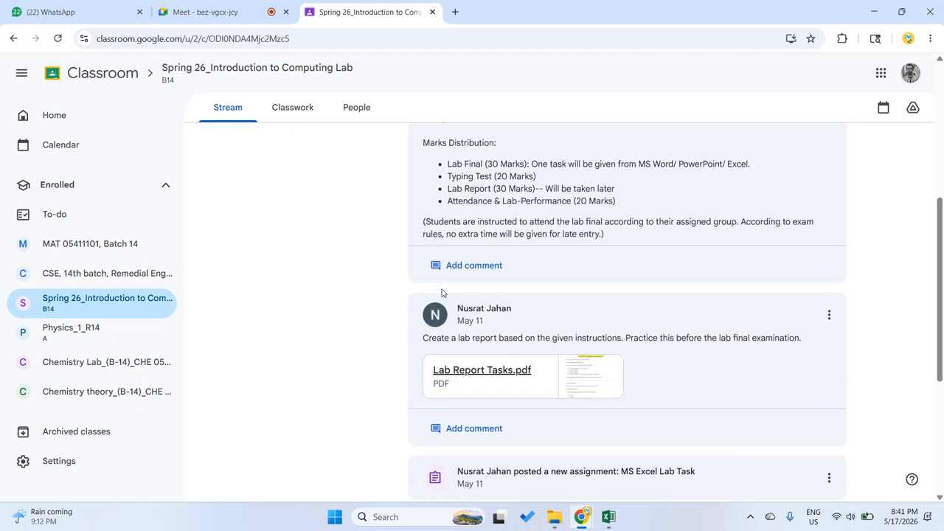
scroll(442, 293, "up", 2)
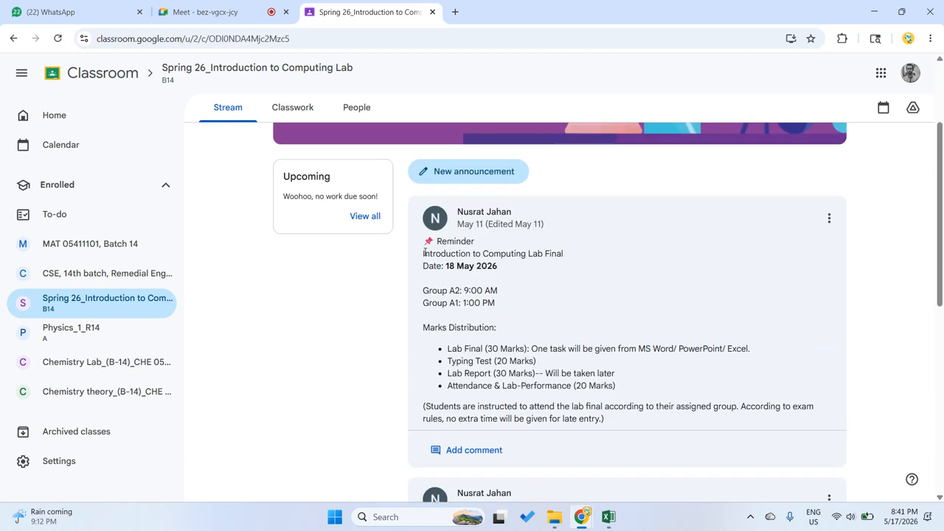
left_click_drag(424, 253, 552, 255)
left_click(549, 255)
scroll(537, 337, "down", 3)
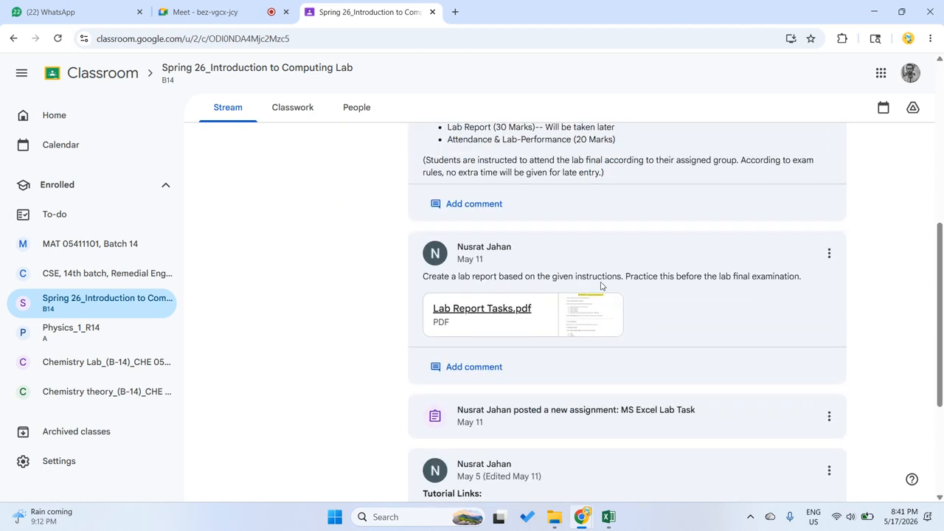
left_click_drag(808, 280, 632, 278)
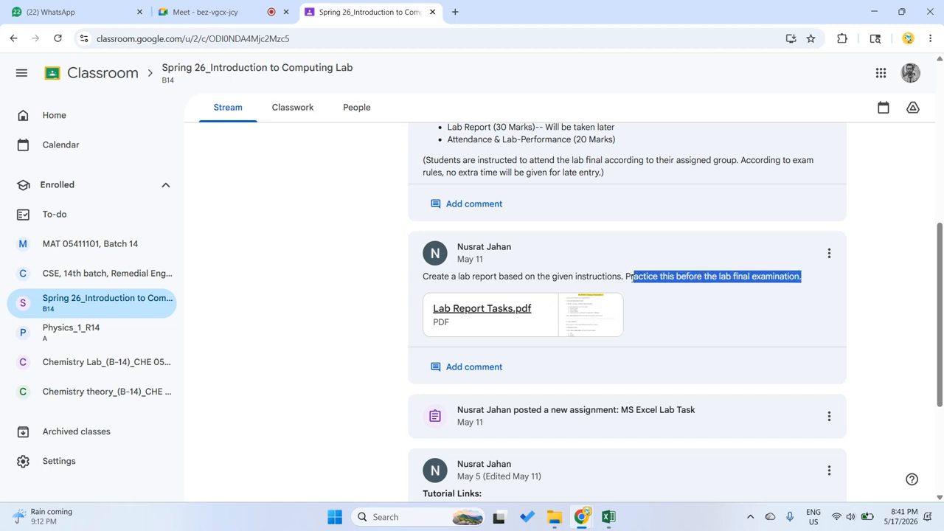
scroll(495, 262, "up", 2)
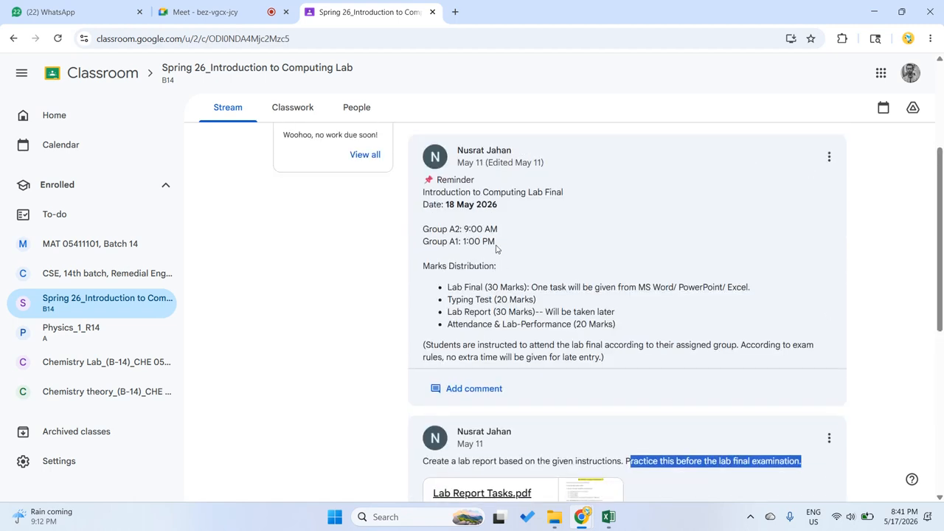
- Check the Google Meet tab, then open Lab Report Tasks.pdf from the class stream and find Task 5: Basic Chart
left_click(266, 4)
left_click(361, 11)
scroll(553, 287, "down", 2)
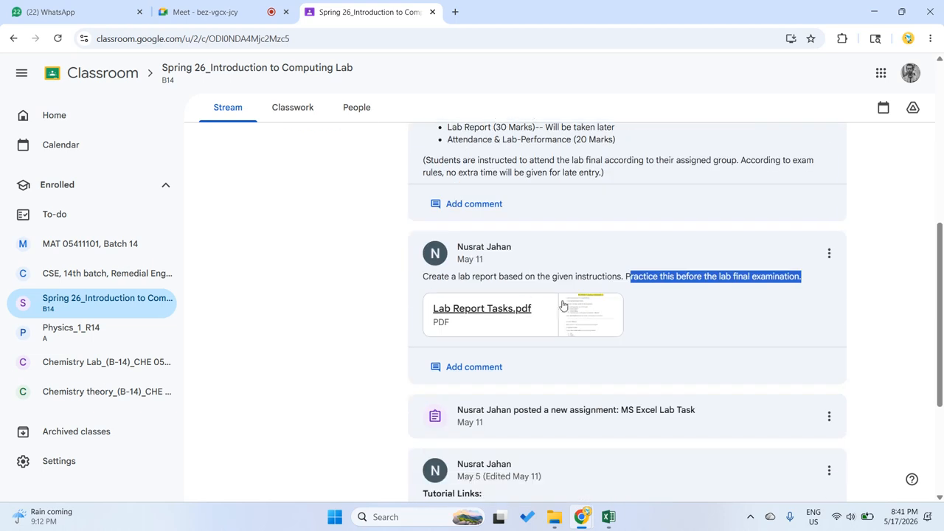
left_click(592, 304)
scroll(483, 273, "down", 10)
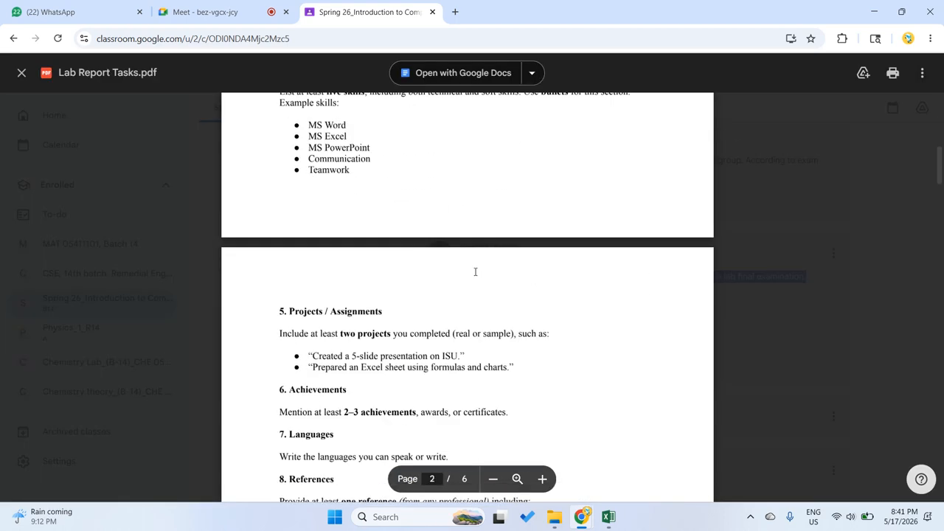
scroll(386, 259, "down", 8)
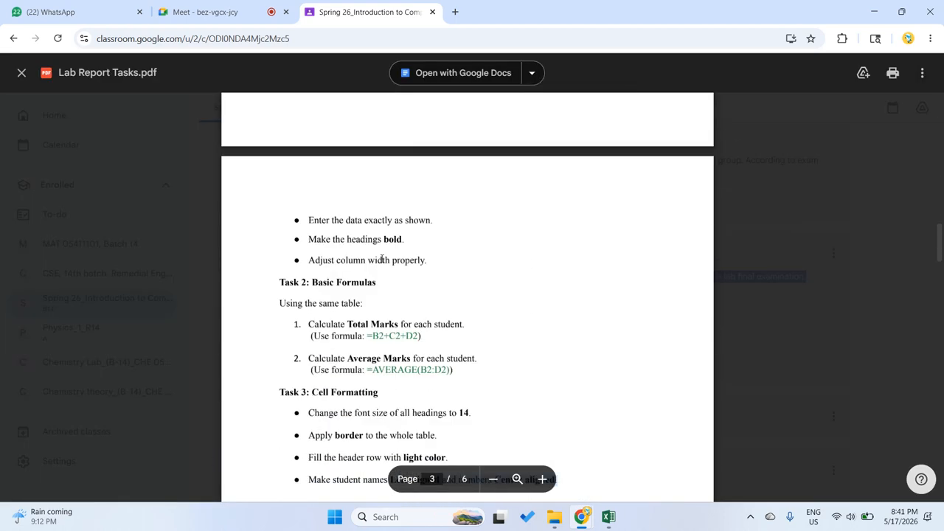
scroll(381, 258, "down", 2)
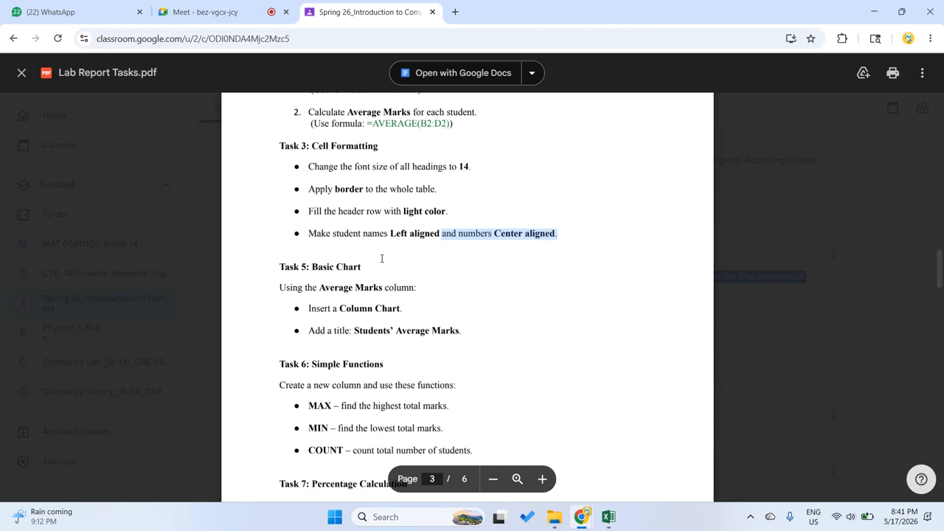
- Switch to the Google Meet tab, look through the meeting's participant list and close the list
scroll(381, 258, "down", 1)
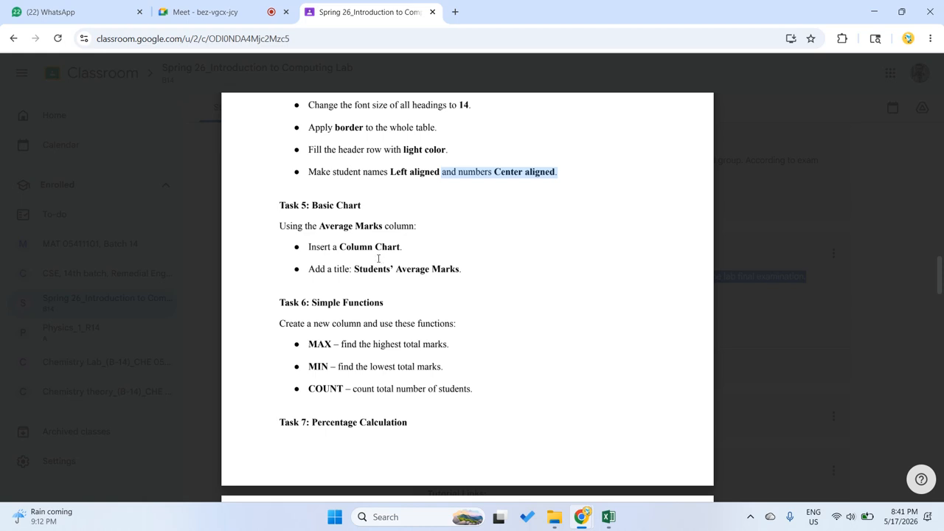
left_click(204, 6)
scroll(817, 298, "down", 3)
scroll(796, 302, "up", 3)
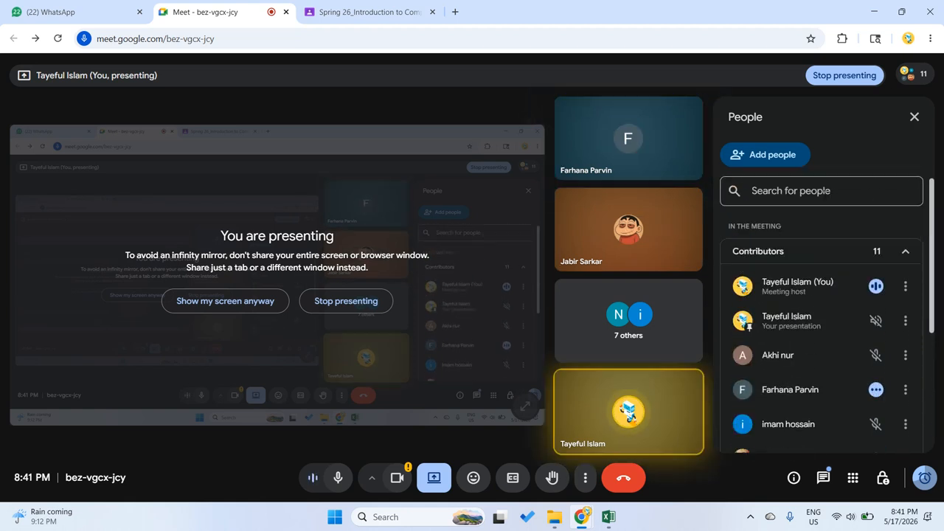
mouse_move(611, 162)
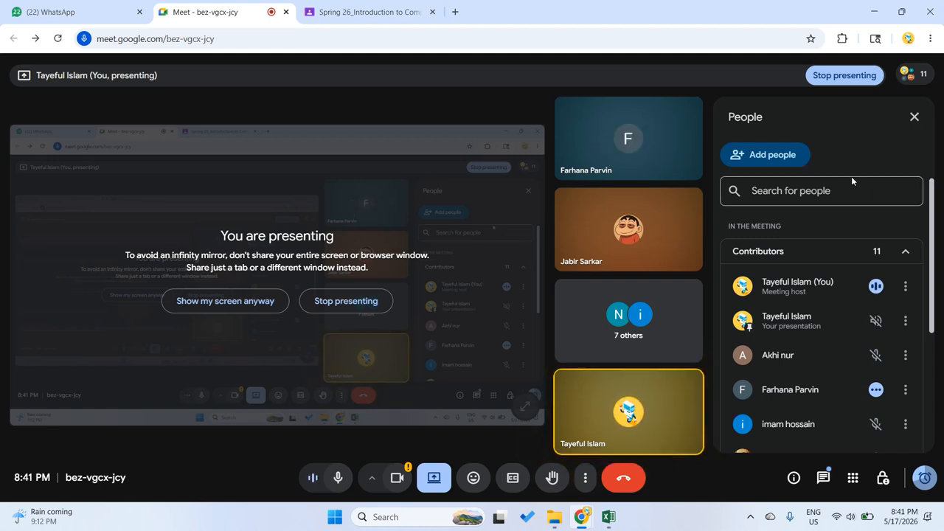
scroll(804, 262, "down", 1)
scroll(802, 256, "up", 1)
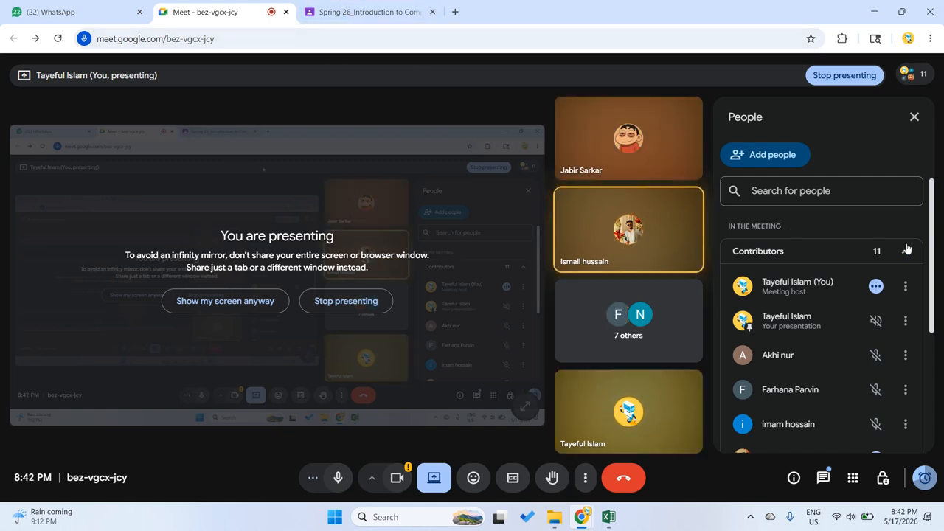
left_click(914, 117)
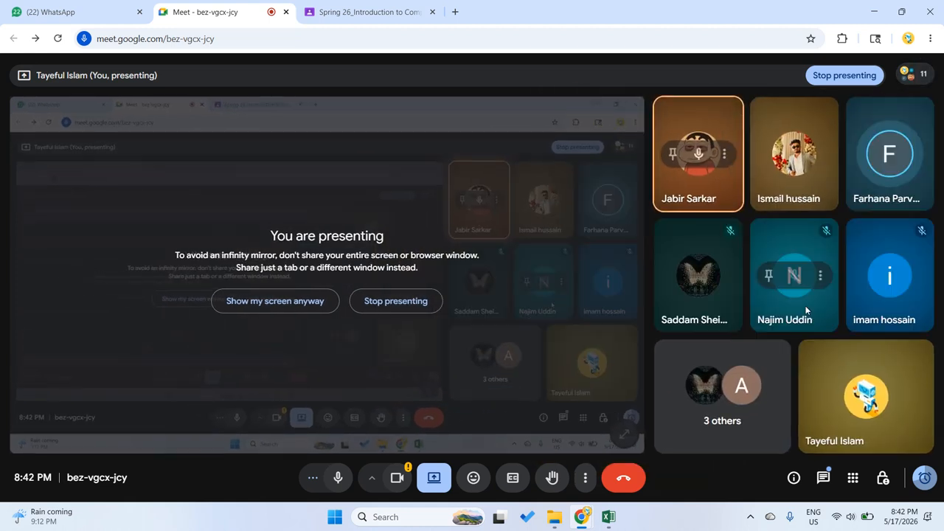
left_click(750, 396)
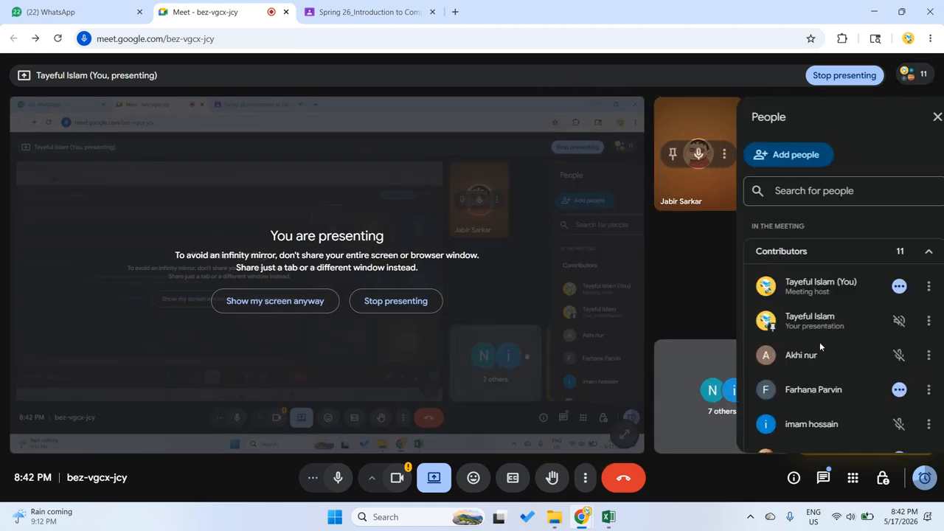
scroll(846, 320, "down", 3)
scroll(845, 320, "up", 3)
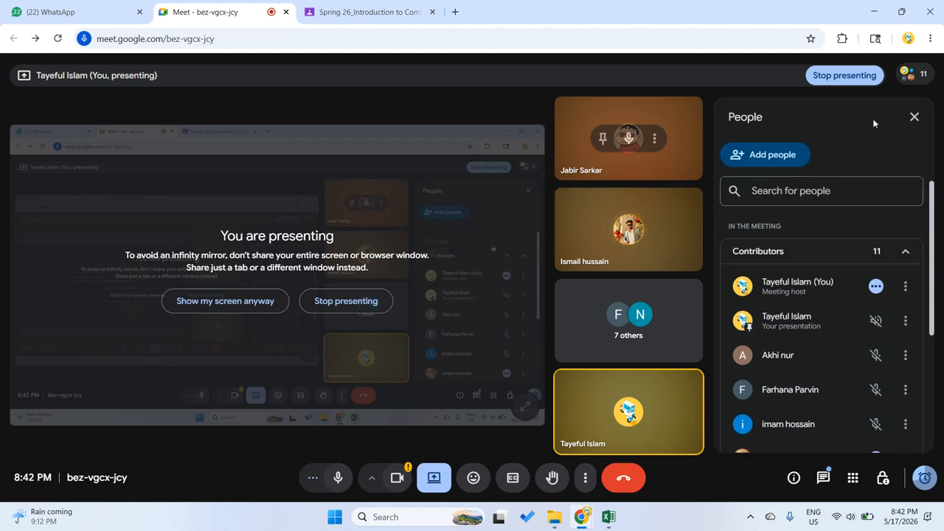
left_click(914, 117)
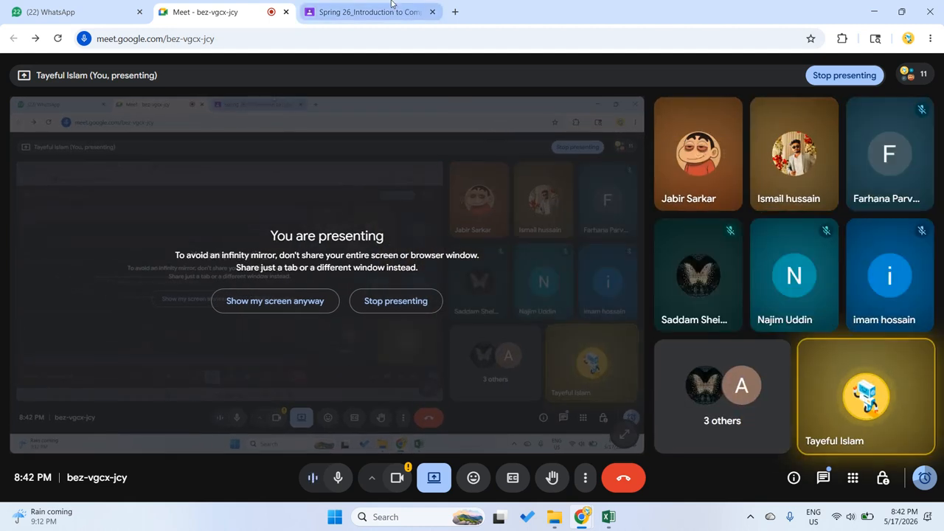
- Return to Lab Report Tasks.pdf in the classroom tab, enlarge the page and highlight the Task 5: Basic Chart instructions
mouse_move(390, 4)
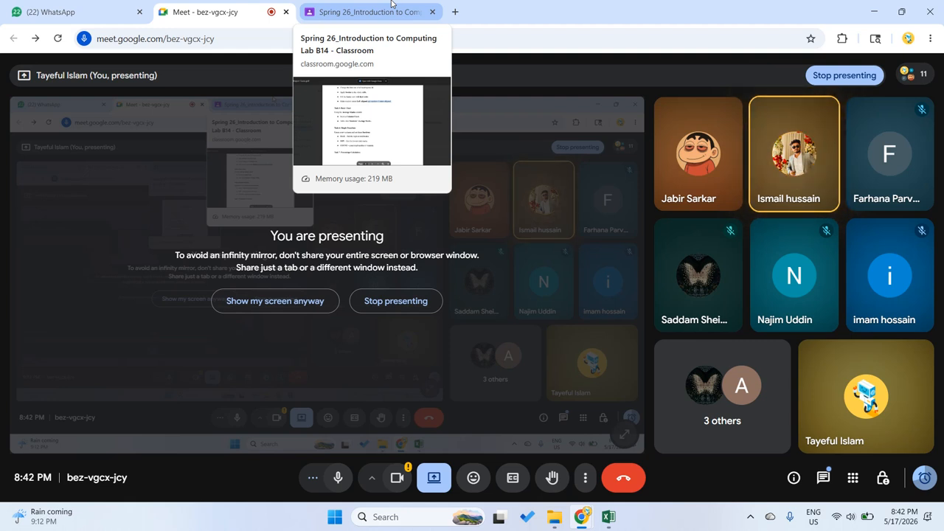
left_click(390, 4)
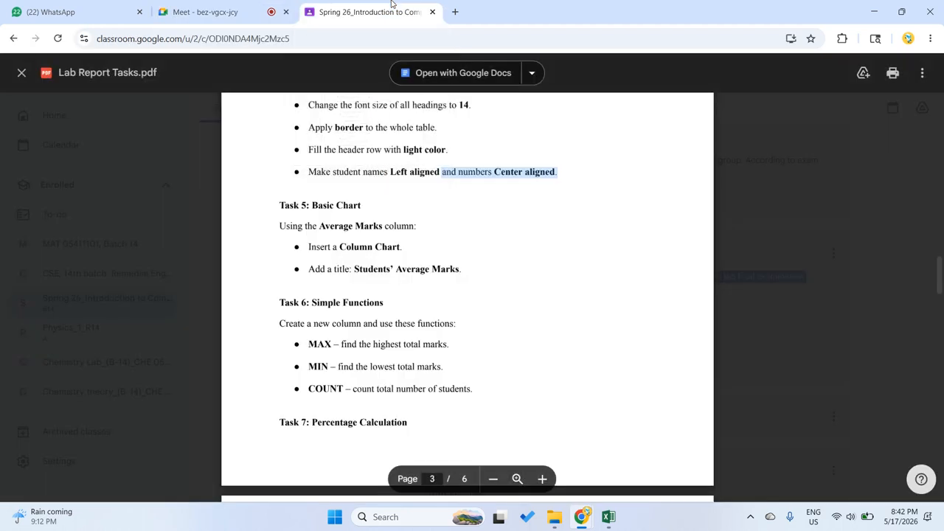
scroll(391, 244, "down", 1)
scroll(391, 249, "up", 2)
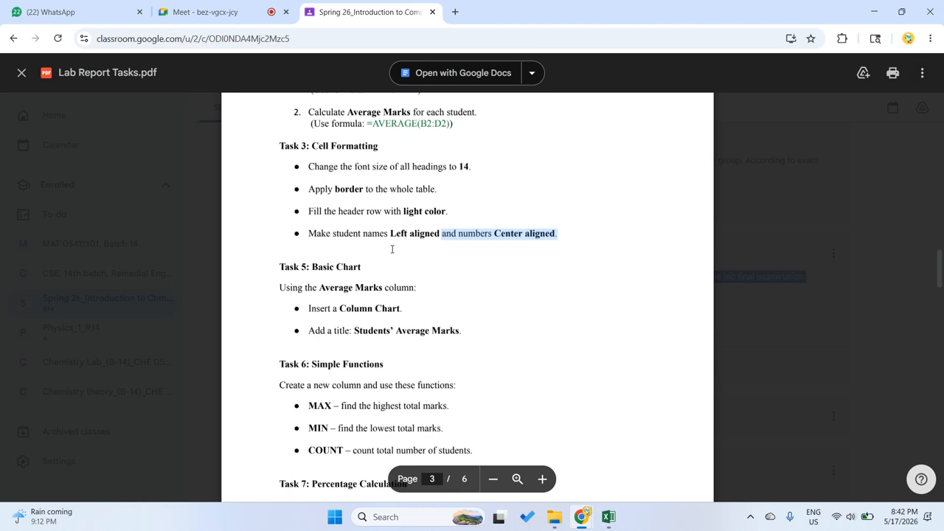
left_click(365, 283)
left_click_drag(277, 267, 467, 332)
scroll(408, 306, "up", 3)
left_click(236, 249)
left_click_drag(151, 229, 506, 368)
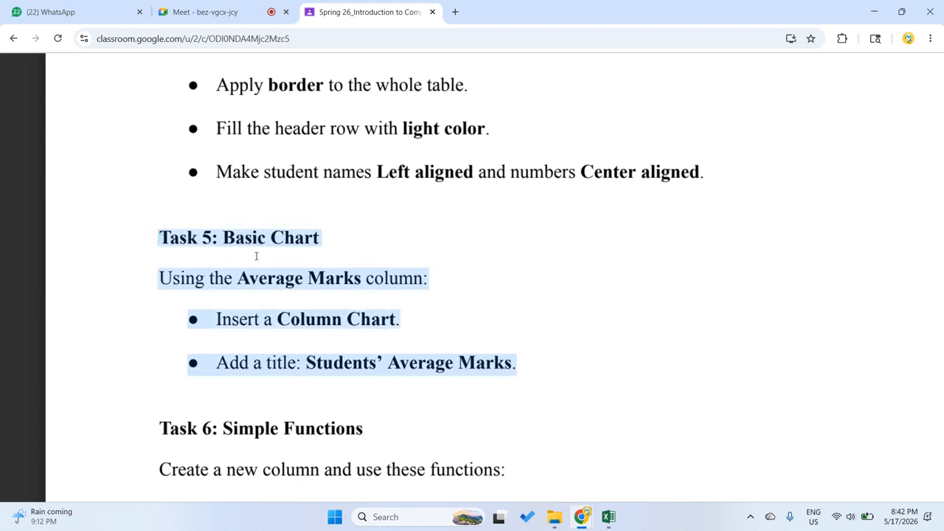
- Read the enlarged tasks around Task 5: Basic Chart, including its column chart and title requirements
left_click(232, 236)
scroll(232, 236, "up", 5)
scroll(194, 362, "down", 3)
scroll(194, 362, "up", 1)
scroll(194, 360, "down", 1)
scroll(194, 351, "up", 1)
scroll(194, 362, "down", 6)
scroll(221, 299, "down", 2)
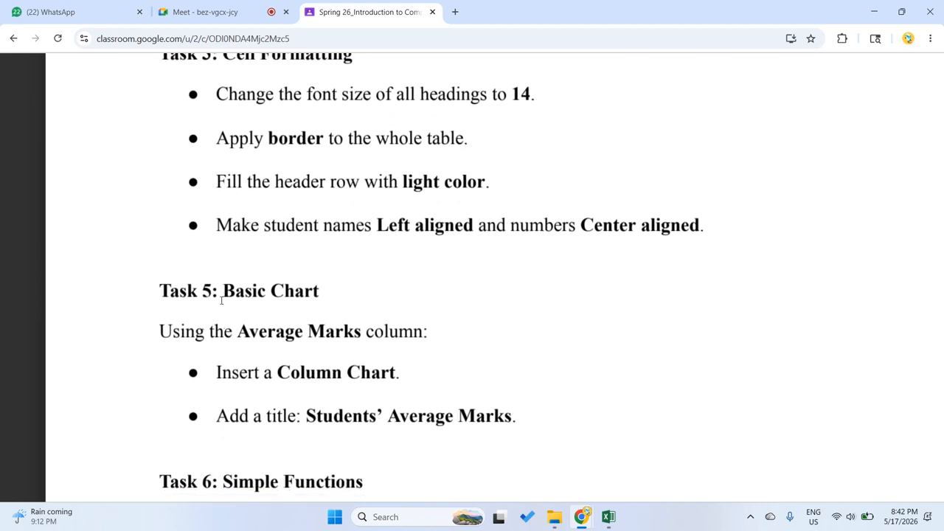
scroll(204, 258, "up", 2)
left_click(178, 314)
left_click_drag(202, 298, 320, 304)
left_click(322, 320)
scroll(221, 295, "down", 1)
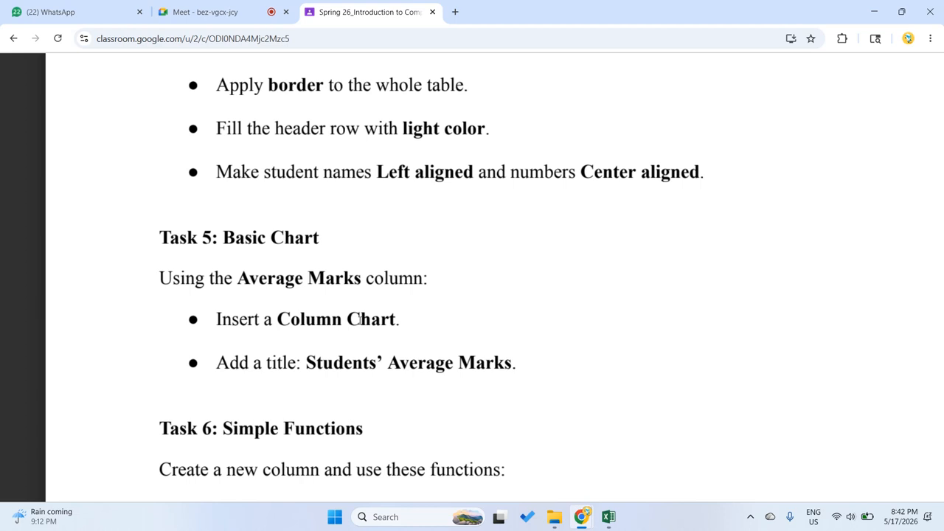
scroll(418, 318, "down", 1)
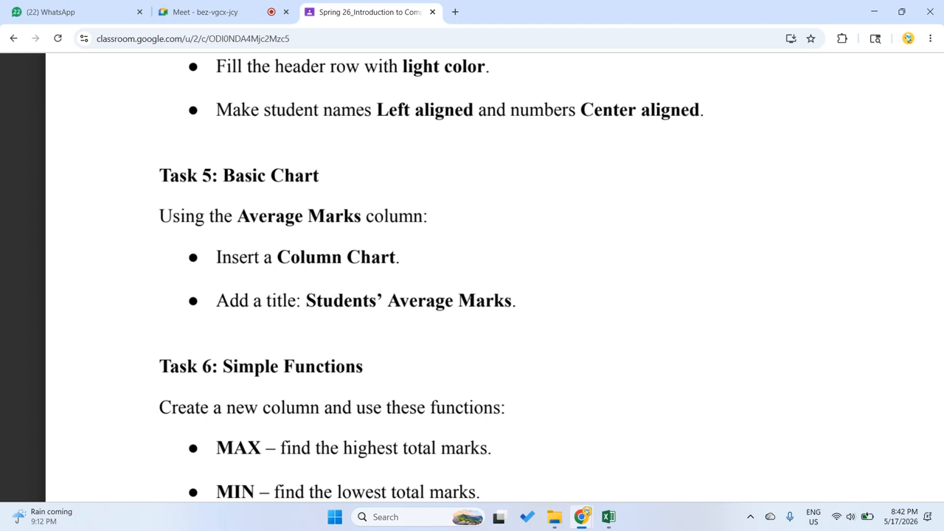
- Check the marks table in the Book1 workbook, then return to the PDF and highlight "Average Marks" in Task 5
mouse_move(609, 514)
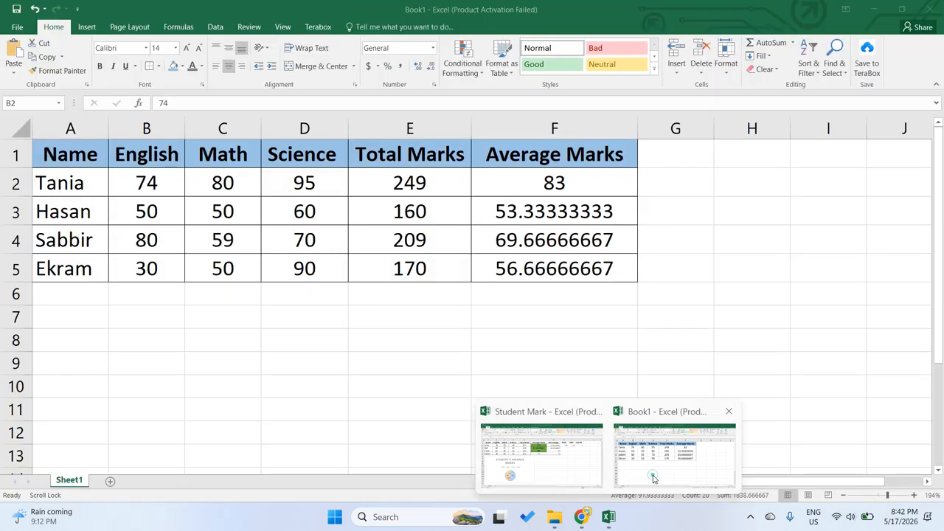
left_click(654, 478)
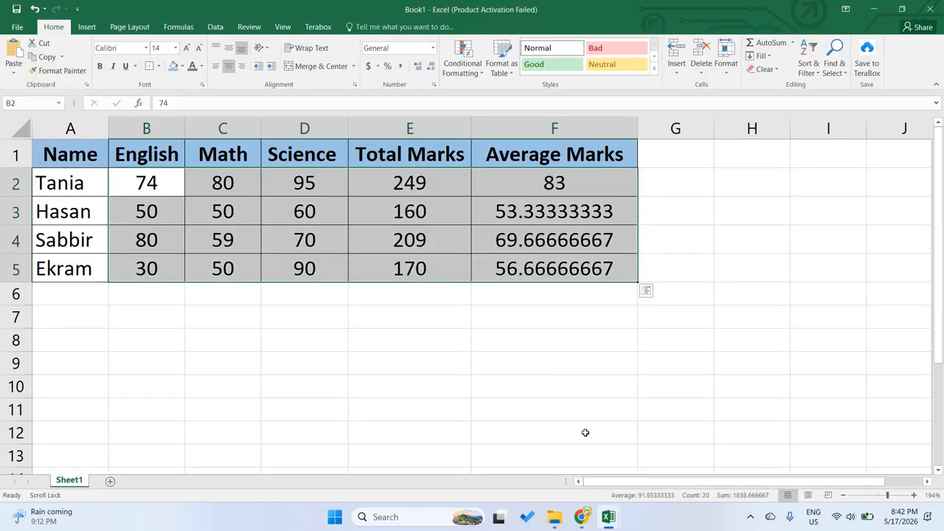
left_click(511, 459)
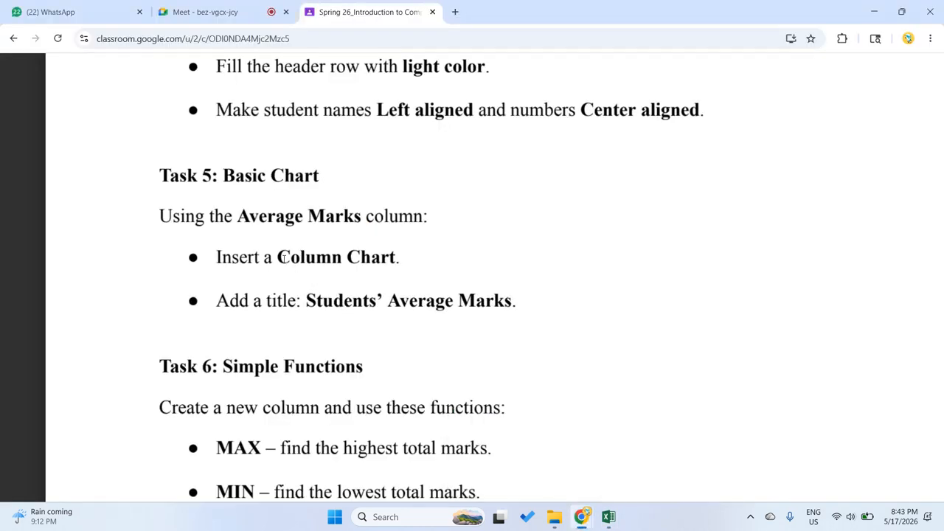
left_click(225, 256)
left_click_drag(240, 216, 361, 216)
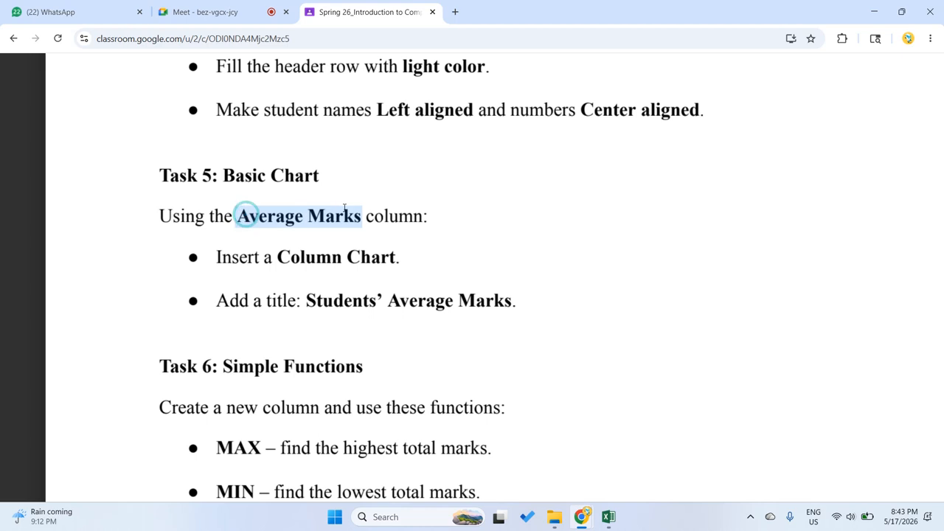
- Switch to the Book1 workbook in Excel and select the entire Average Marks column F
mouse_move(608, 517)
left_click(657, 457)
left_click(509, 211)
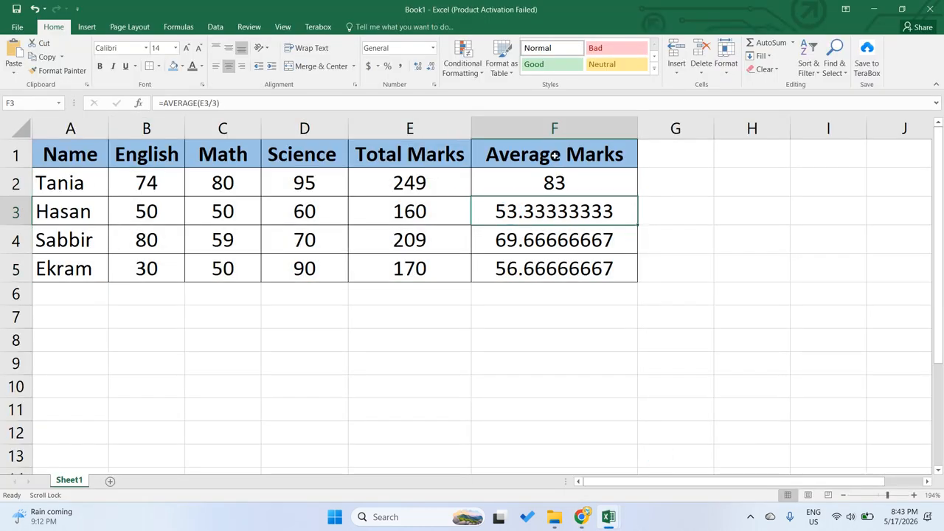
left_click_drag(555, 155, 553, 177)
key("shift+Down")
key("shift+Down")
key("shift+Down")
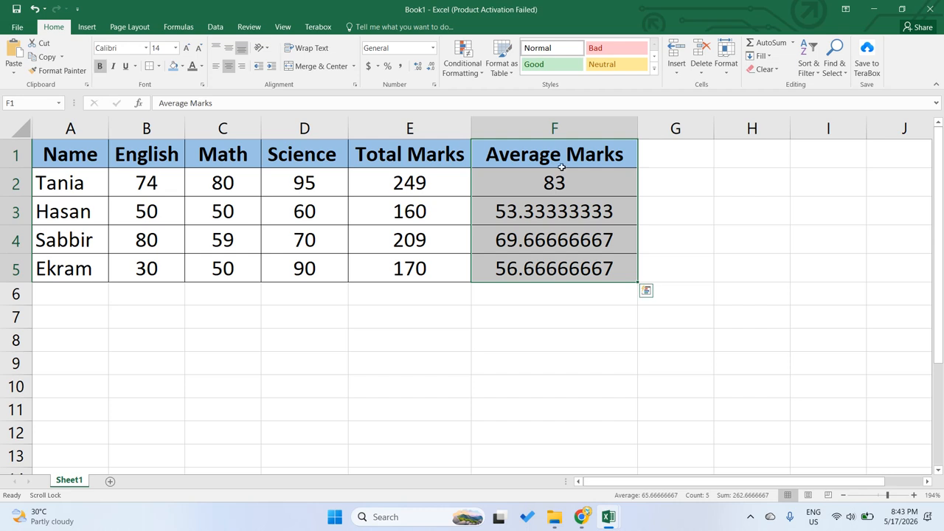
left_click(557, 160)
left_click(552, 183)
left_click(556, 155)
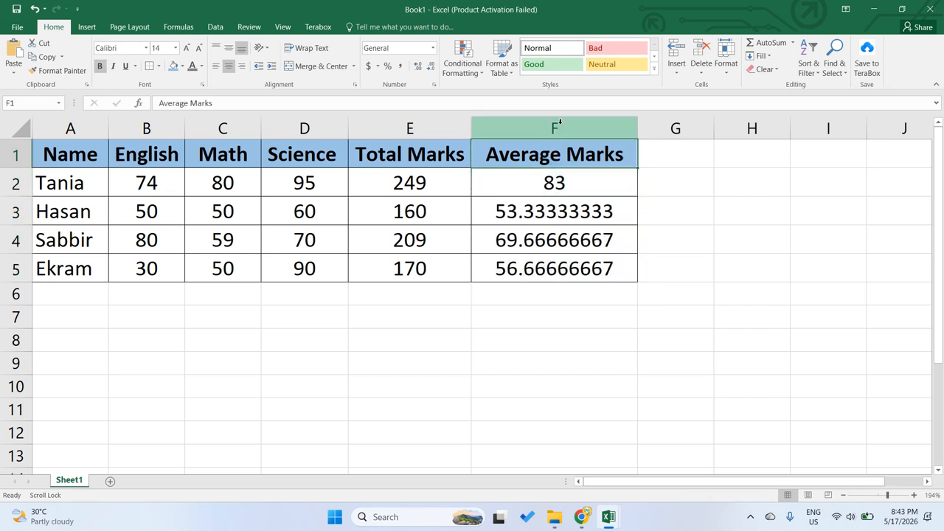
left_click(560, 123)
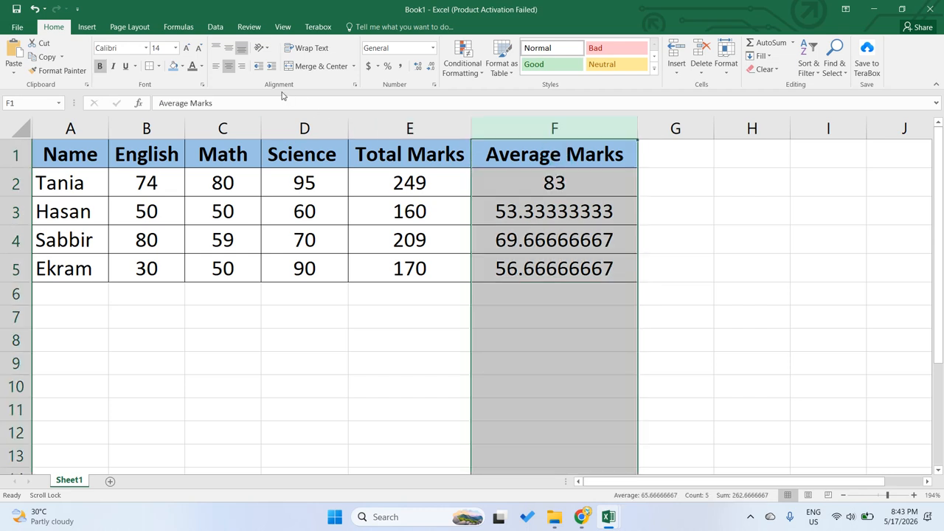
- Compare the clustered, stacked, 100% stacked and 3-D clustered column chart types for the Average Marks data, then close the chart dialog
left_click(87, 28)
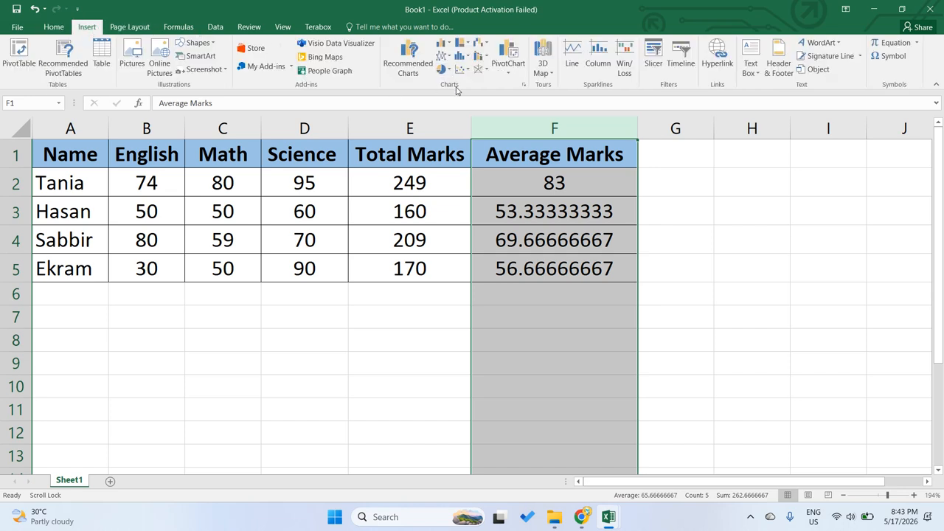
left_click(524, 86)
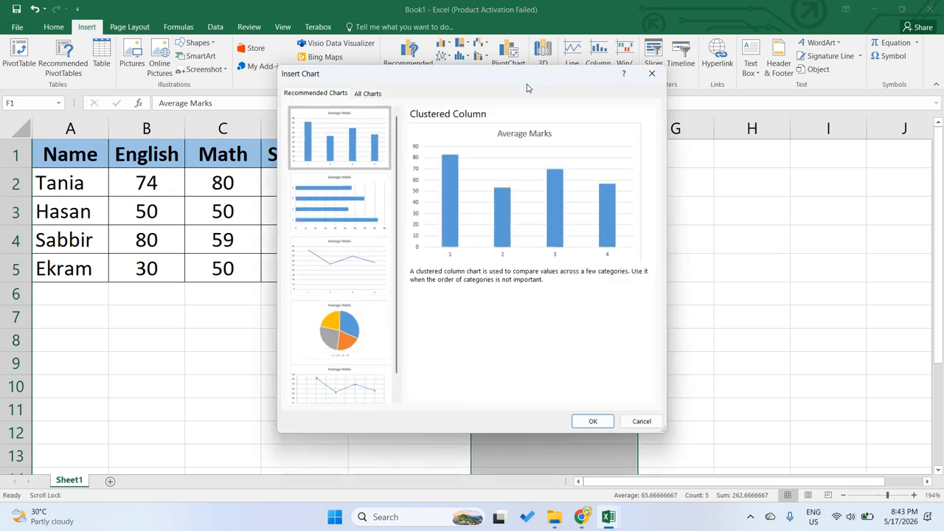
left_click(366, 96)
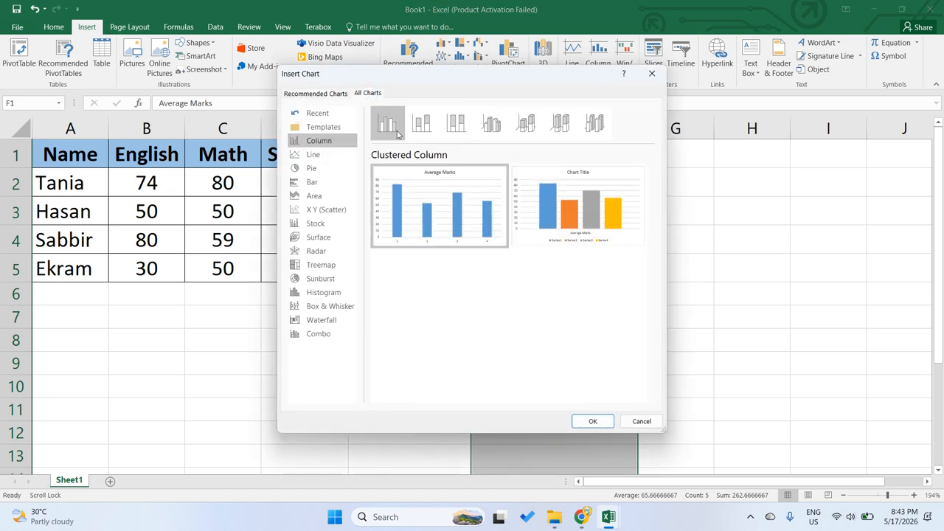
left_click(425, 132)
left_click(490, 125)
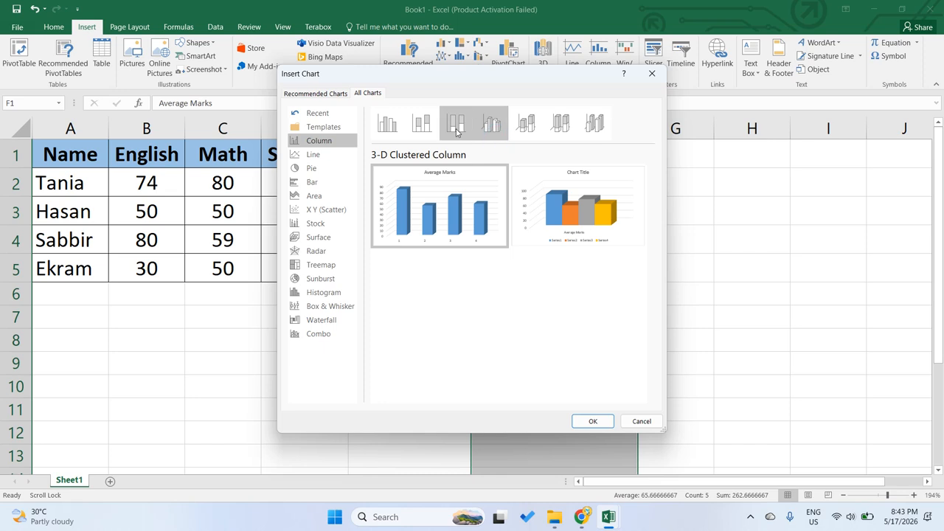
left_click(456, 132)
left_click(388, 125)
left_click(421, 127)
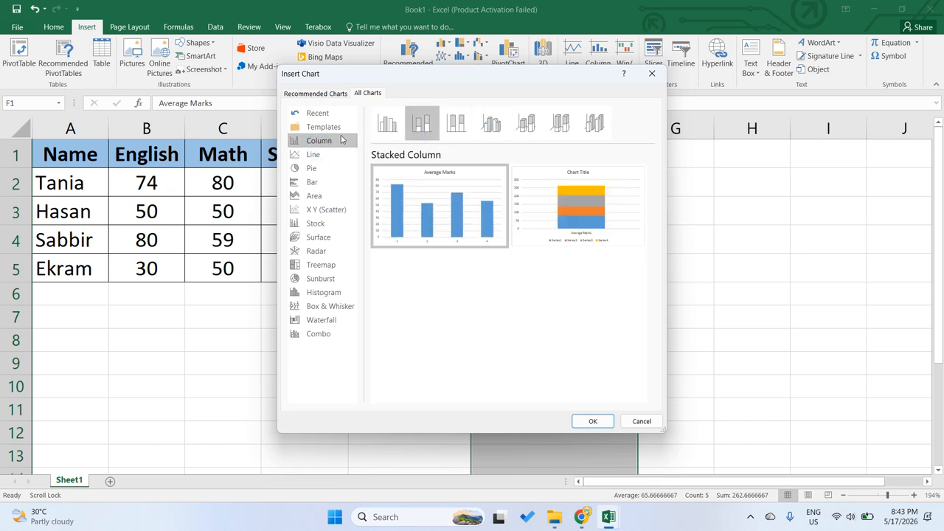
left_click(388, 124)
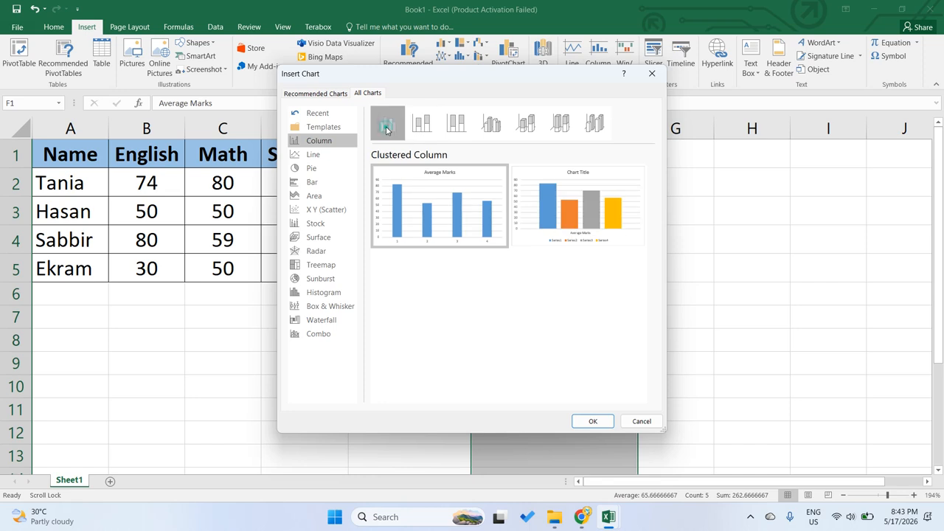
left_click(424, 124)
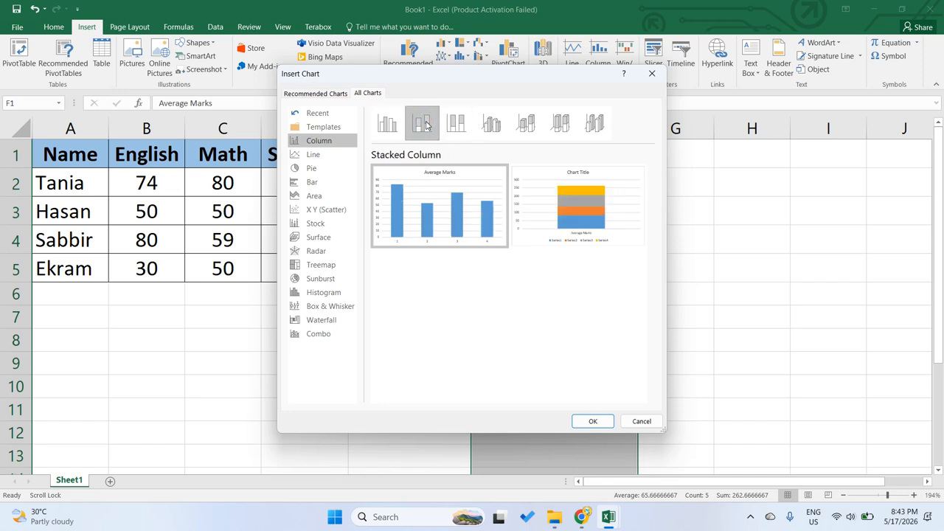
left_click(457, 123)
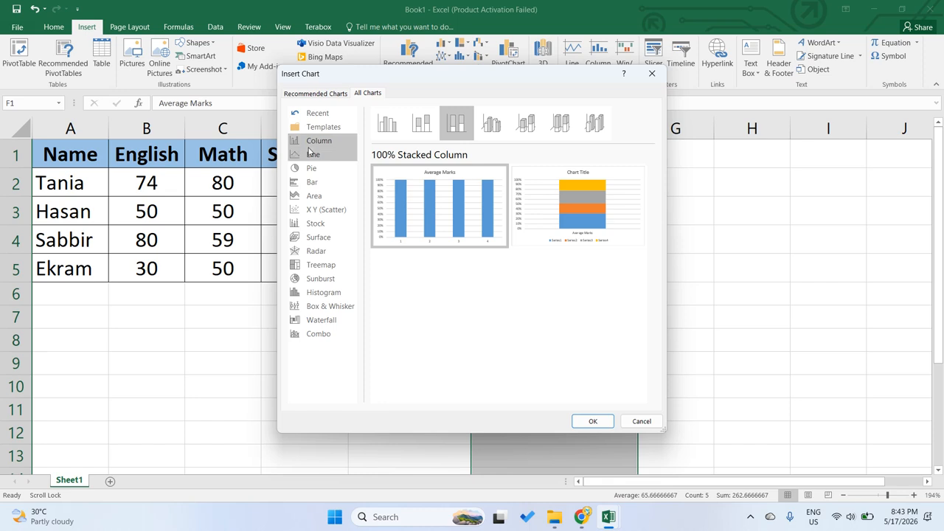
left_click(651, 74)
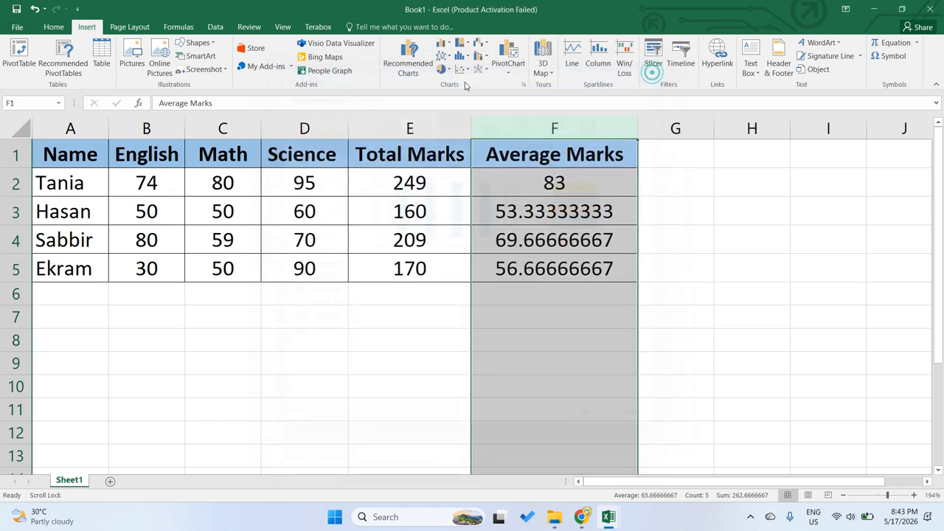
- Preview the stacked and 3-D column types, then insert a 3-D Column chart with a separate series for each average mark
left_click(522, 87)
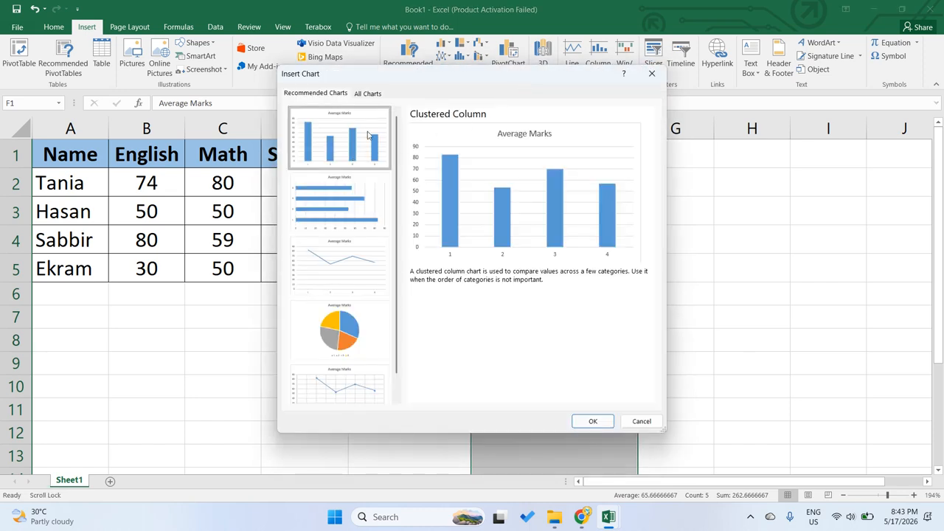
left_click(651, 74)
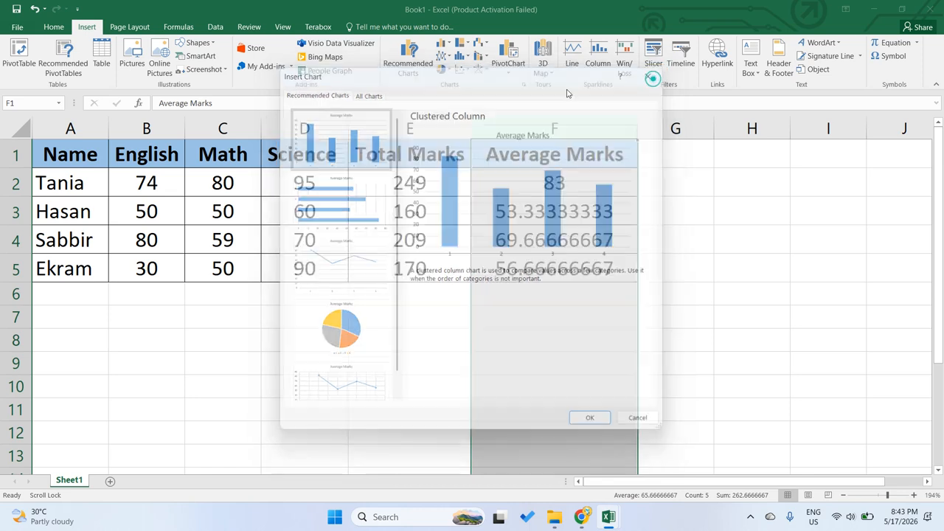
left_click(524, 87)
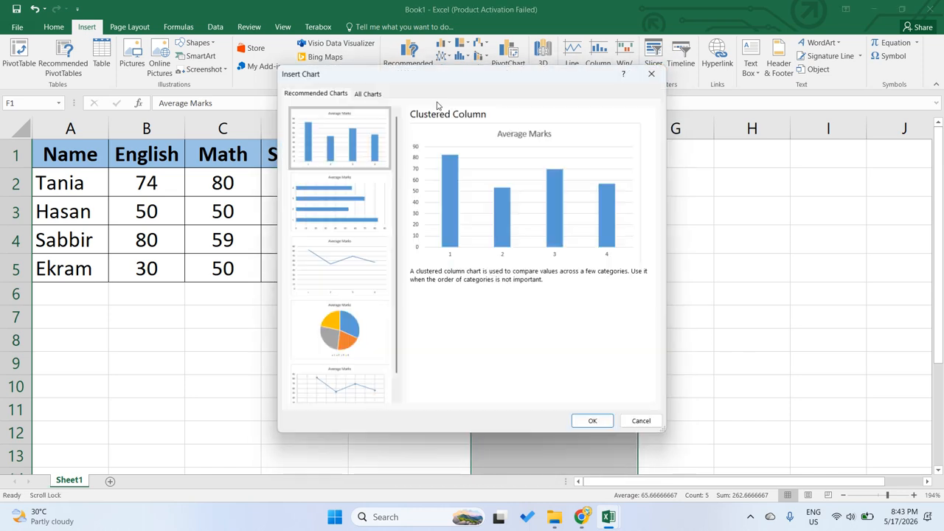
left_click(370, 95)
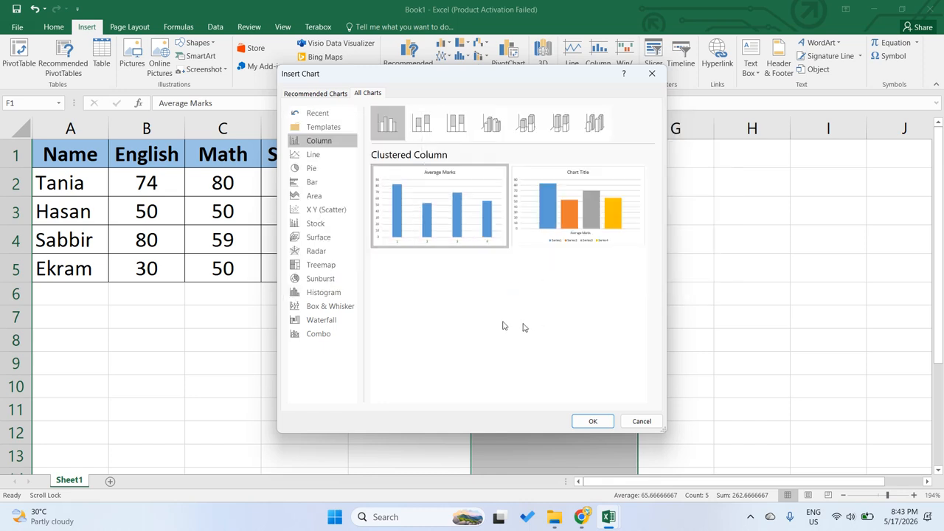
left_click(421, 123)
left_click(455, 123)
left_click(498, 128)
left_click(528, 127)
left_click(563, 128)
left_click(594, 130)
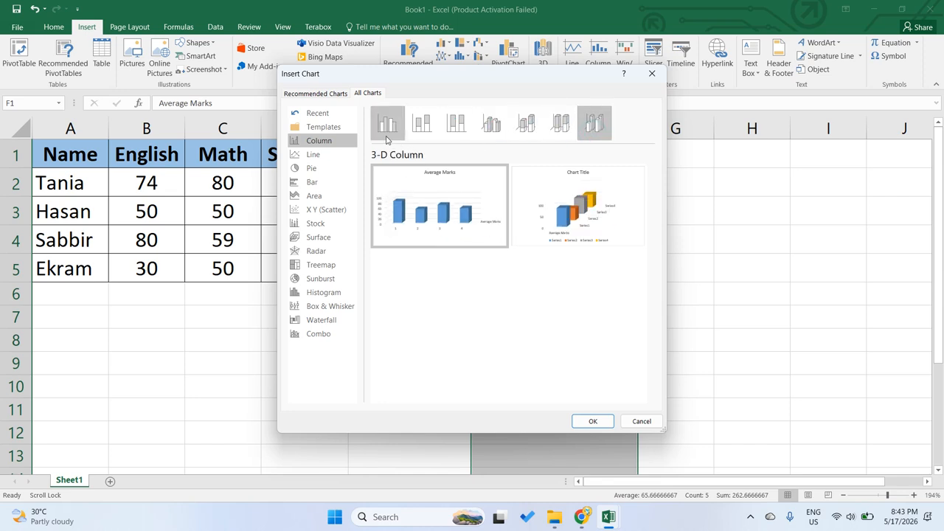
mouse_move(559, 216)
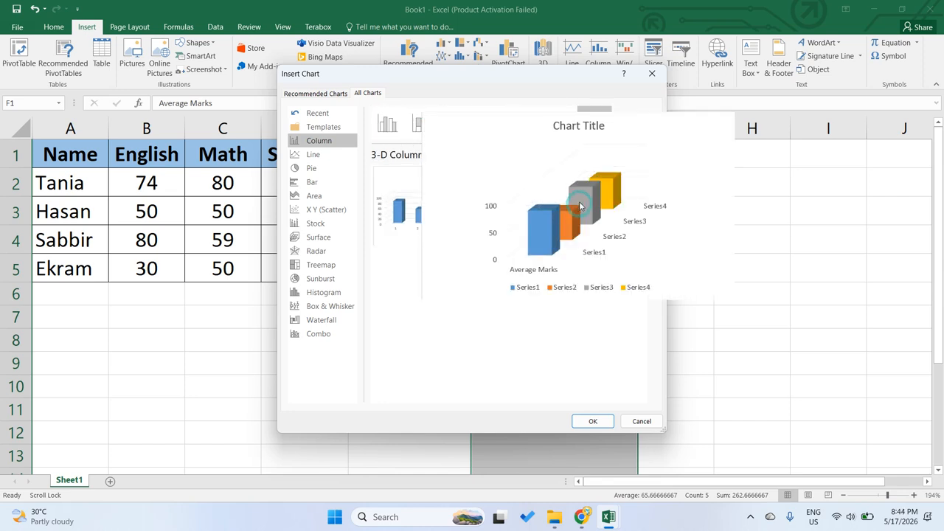
left_click(593, 421)
- Try the 3-D column chart below the marks table, then undo both its move and its insertion
scroll(612, 281, "down", 2)
scroll(612, 282, "up", 2)
left_click_drag(628, 188, 505, 363)
scroll(506, 360, "down", 3)
scroll(514, 336, "up", 3)
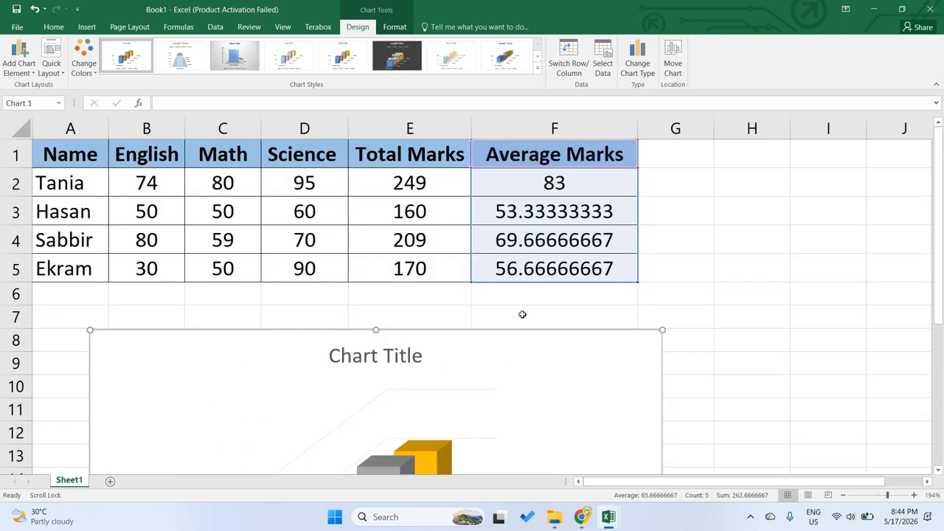
key("ctrl+z")
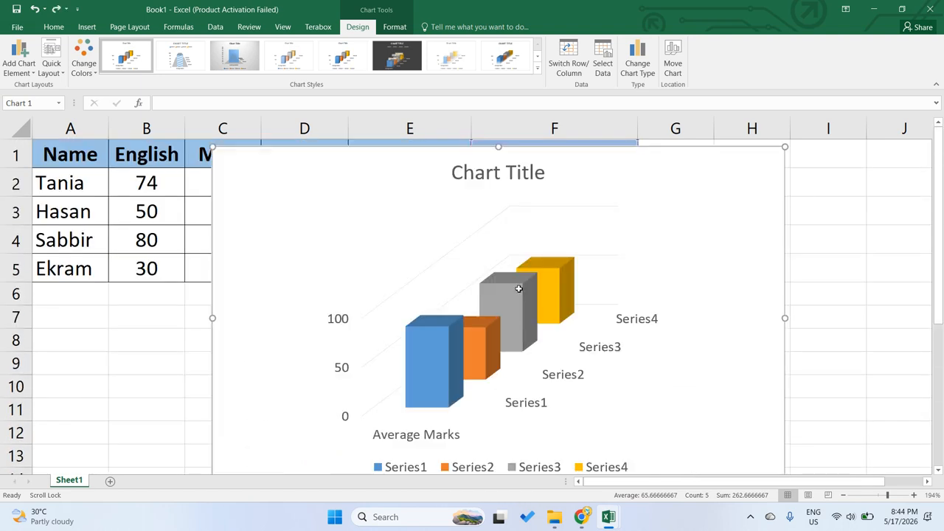
key("ctrl+z")
left_click(379, 333)
- Try to select the Name column and the Average Marks column together
left_click(61, 158)
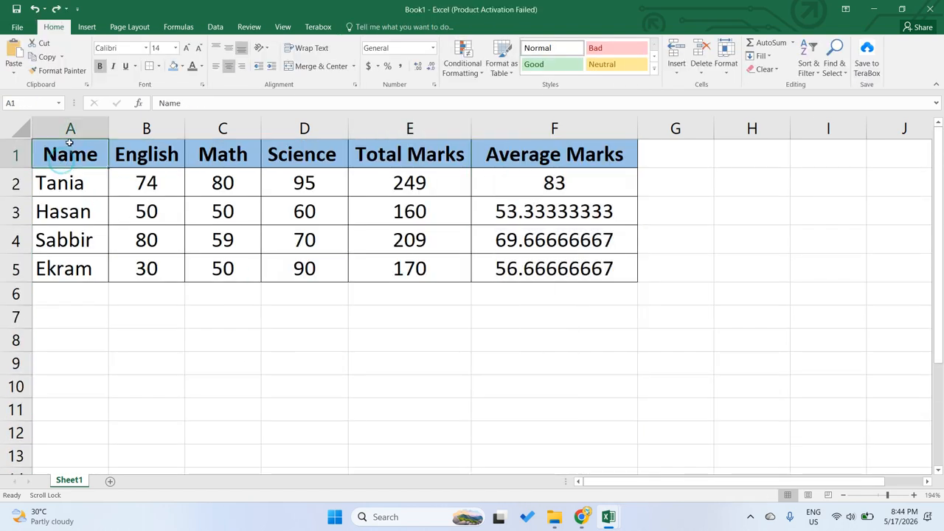
left_click(70, 130)
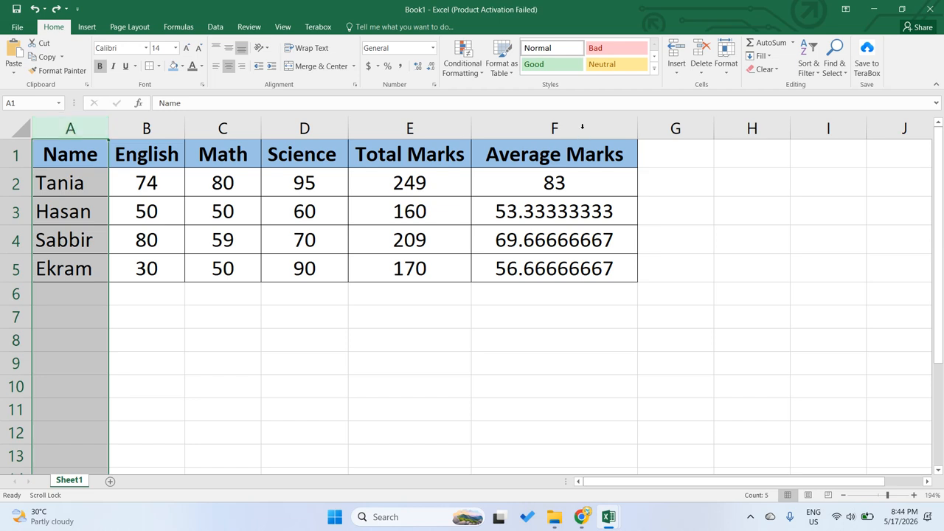
left_click(582, 128, "ctrl")
left_click(398, 316)
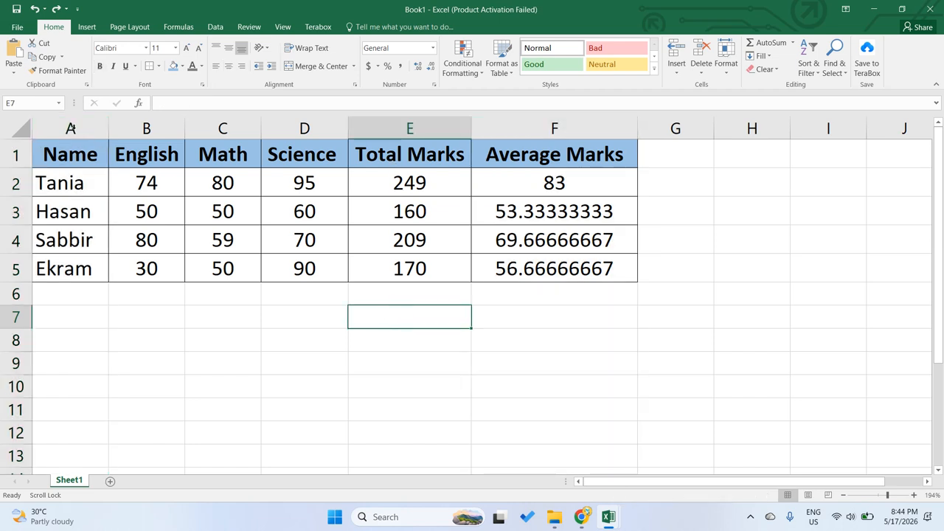
left_click(71, 129)
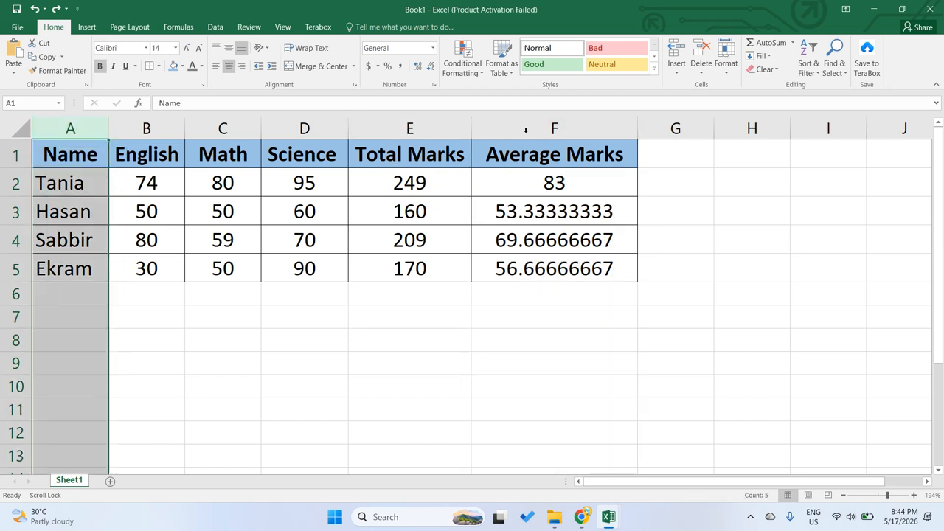
left_click(527, 129)
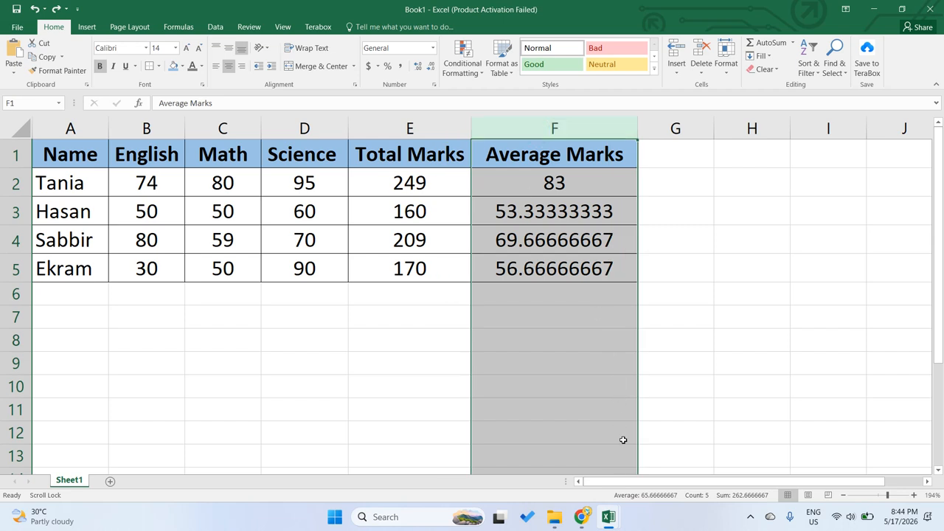
- Check the average marks chart in the Student Mark workbook, then return to the Book1 workbook
mouse_move(619, 516)
left_click(548, 460)
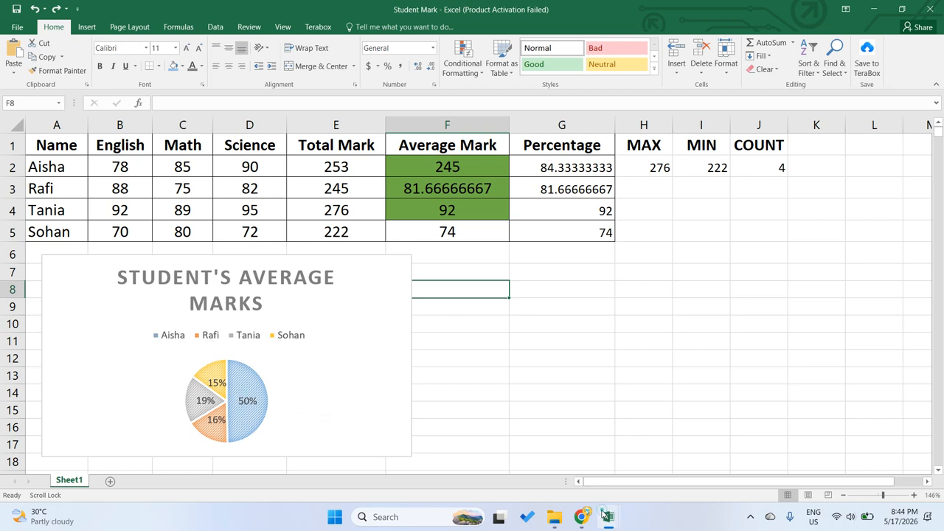
mouse_move(607, 516)
left_click(652, 454)
left_click(318, 333)
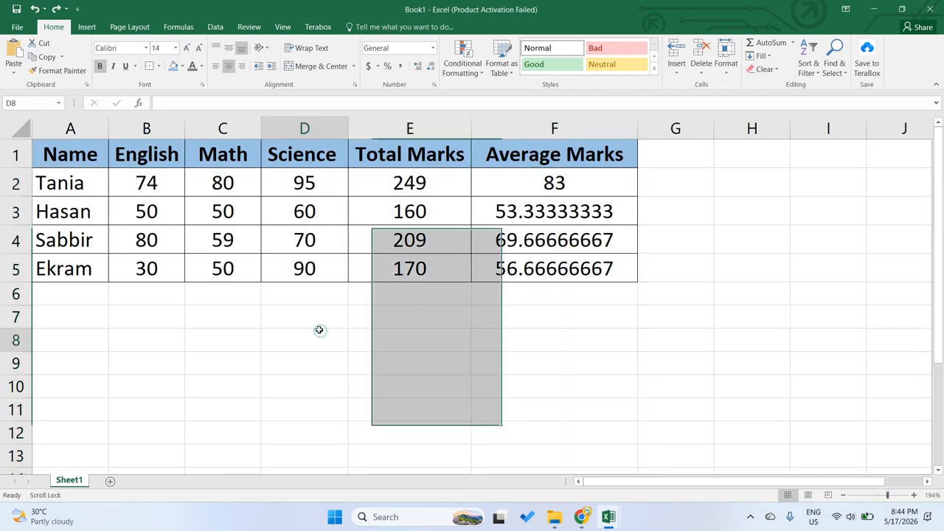
- Select the entire Name column A and Average Marks column F together as the chart data
left_click(76, 129)
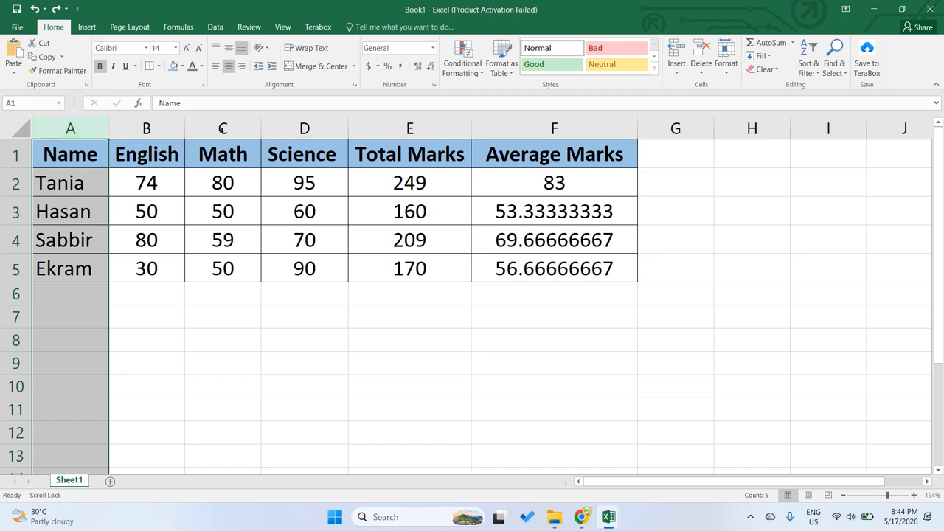
left_click(554, 128, "ctrl")
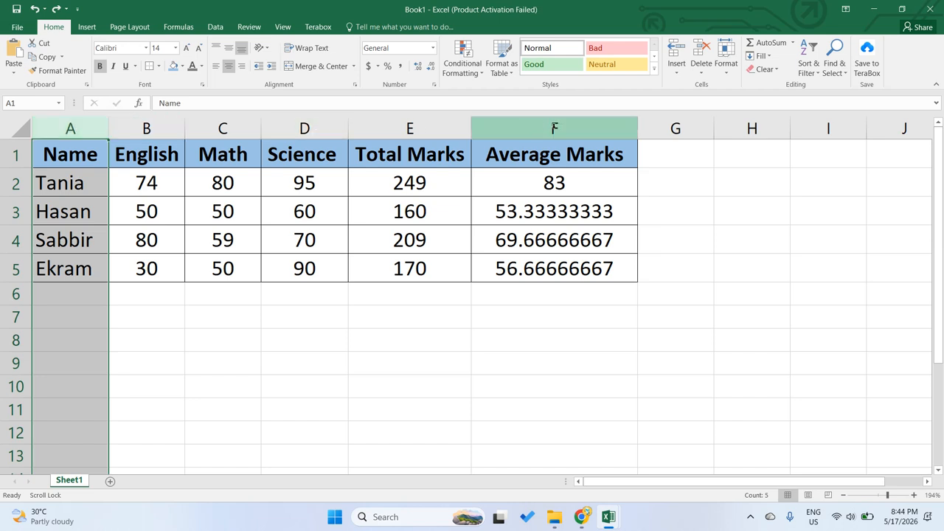
left_click(554, 128, "ctrl")
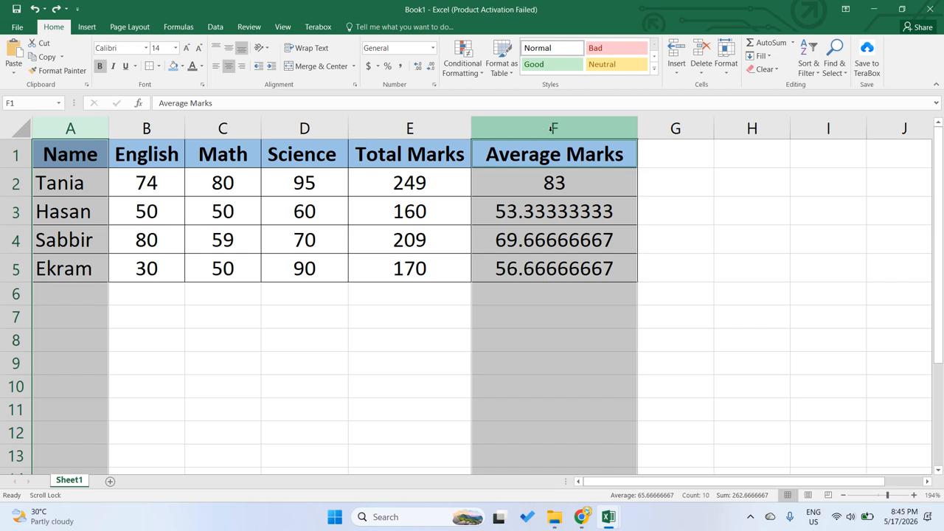
right_click(552, 129)
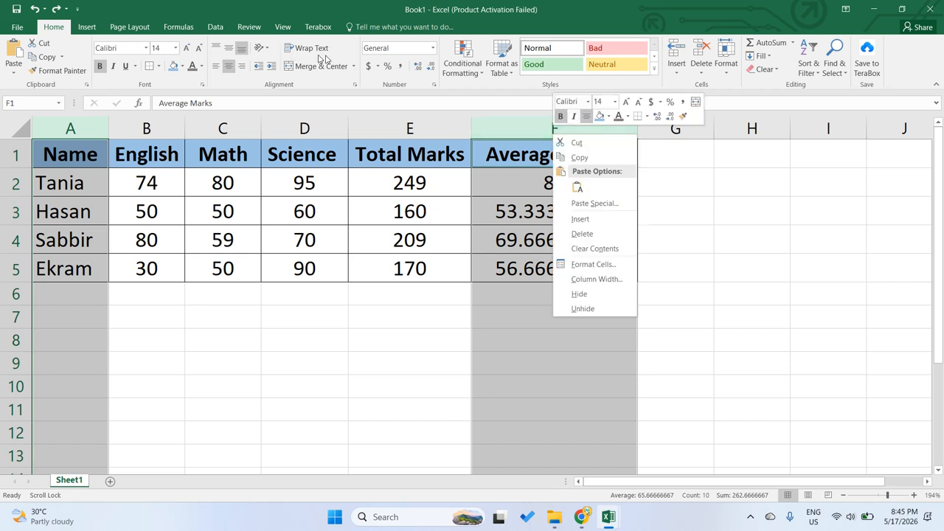
- Insert a clustered column chart of the selected columns, using the variant with a separately coloured series for each student
left_click(93, 29)
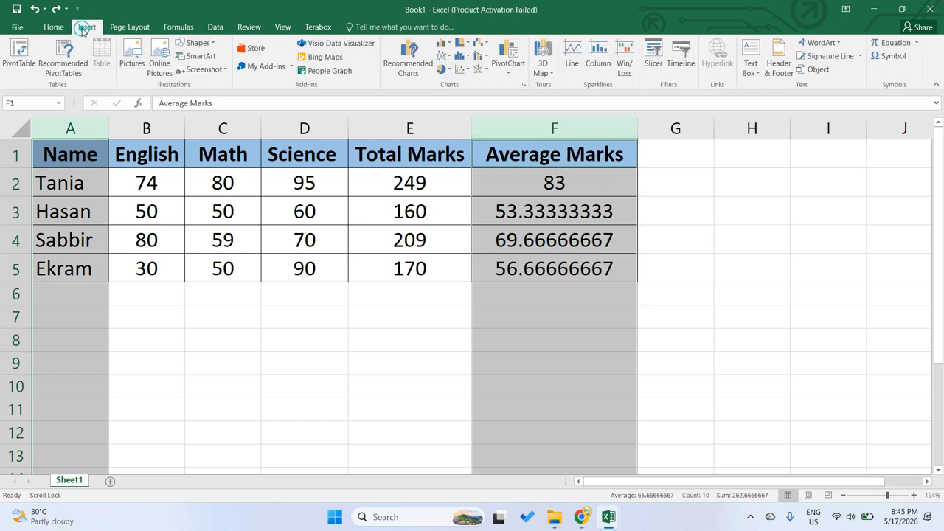
left_click(523, 87)
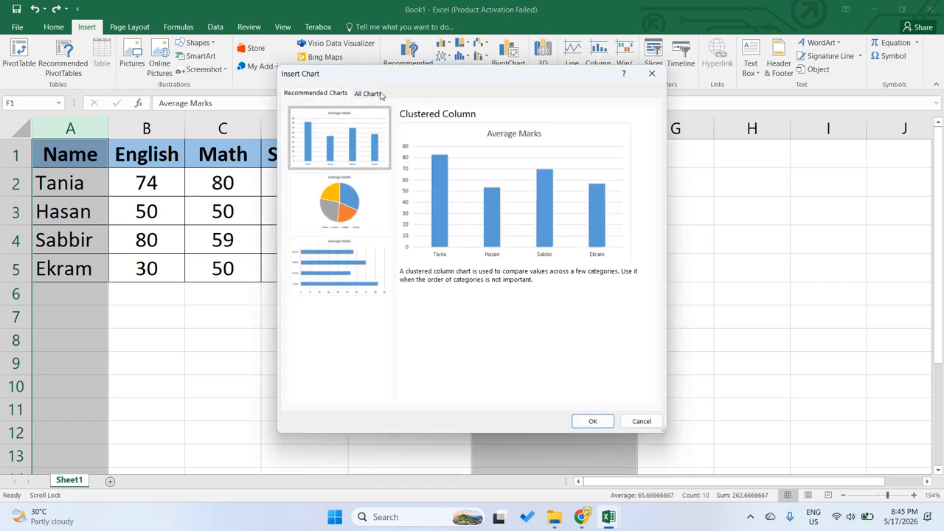
left_click(369, 94)
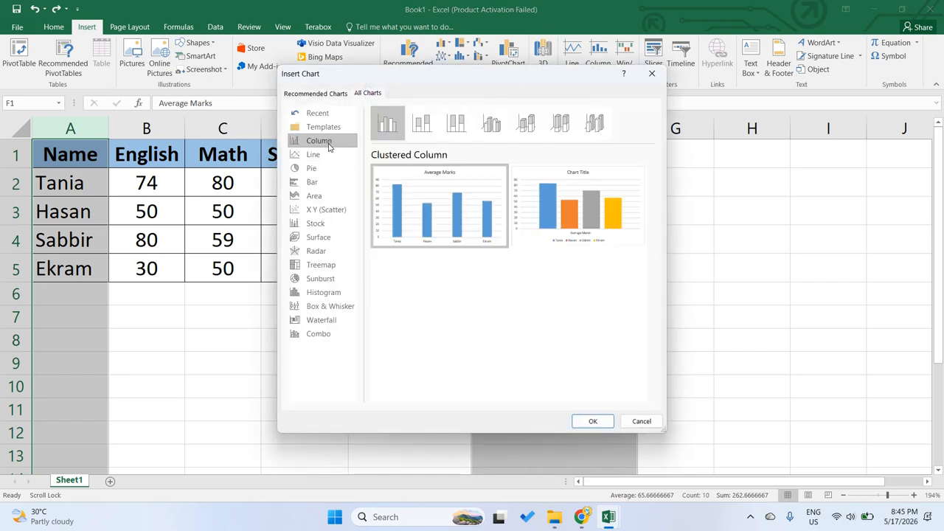
mouse_move(588, 215)
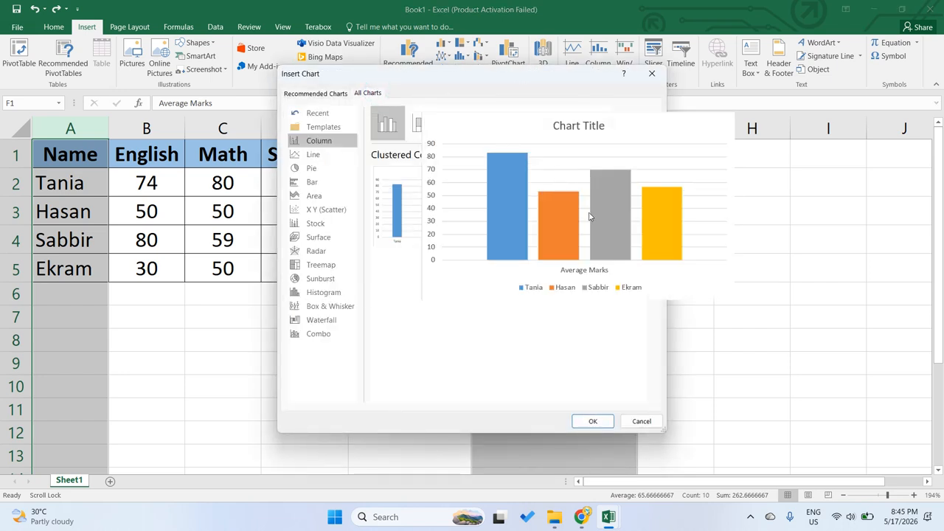
left_click(594, 421)
- Move the clustered column chart directly below the marks table, with its upper edge at about row 7
scroll(548, 379, "down", 2)
scroll(548, 377, "up", 2)
left_click(477, 183)
mouse_move(471, 184)
left_mouse_down()
mouse_move(407, 319)
mouse_move(391, 328)
left_mouse_up()
key("ctrl+z")
left_click_drag(311, 175, 253, 337)
scroll(258, 335, "down", 3)
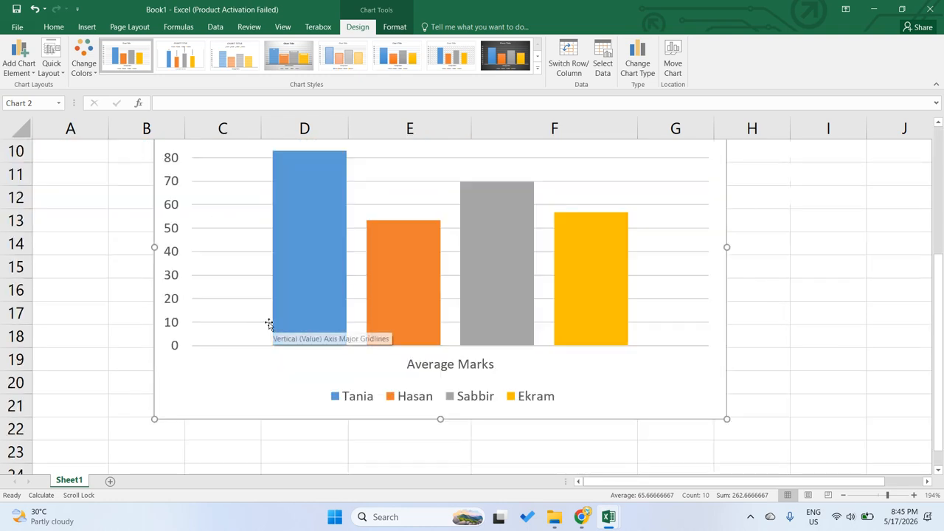
scroll(268, 326, "up", 1, "ctrl")
scroll(270, 326, "down", 5, "ctrl")
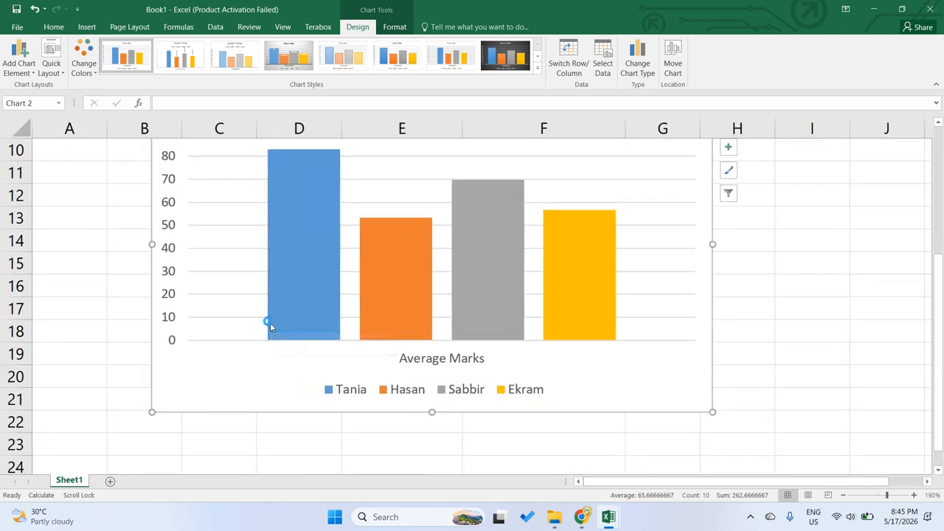
scroll(270, 326, "up", 2)
left_click_drag(209, 261, 147, 255)
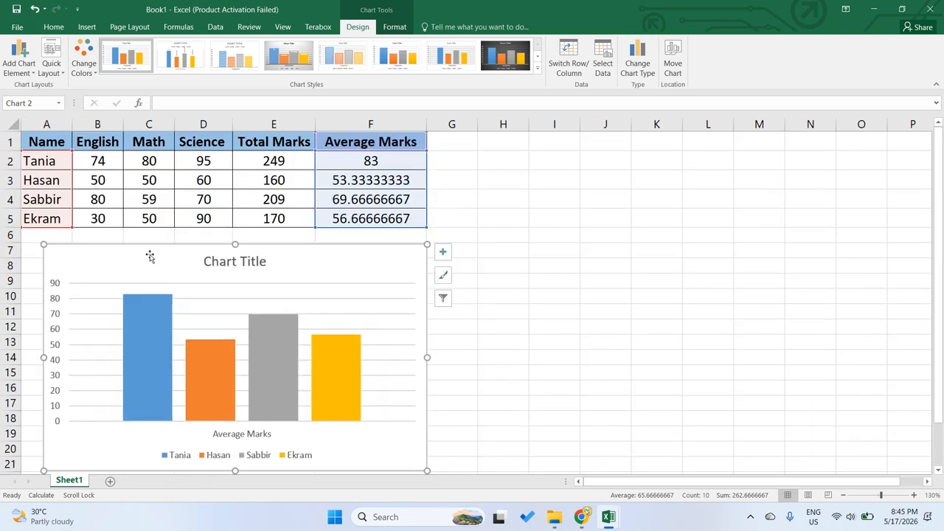
- Switch to the Google Meet call in Chrome and dismiss the notice about the call ending
mouse_move(580, 519)
left_click(523, 455)
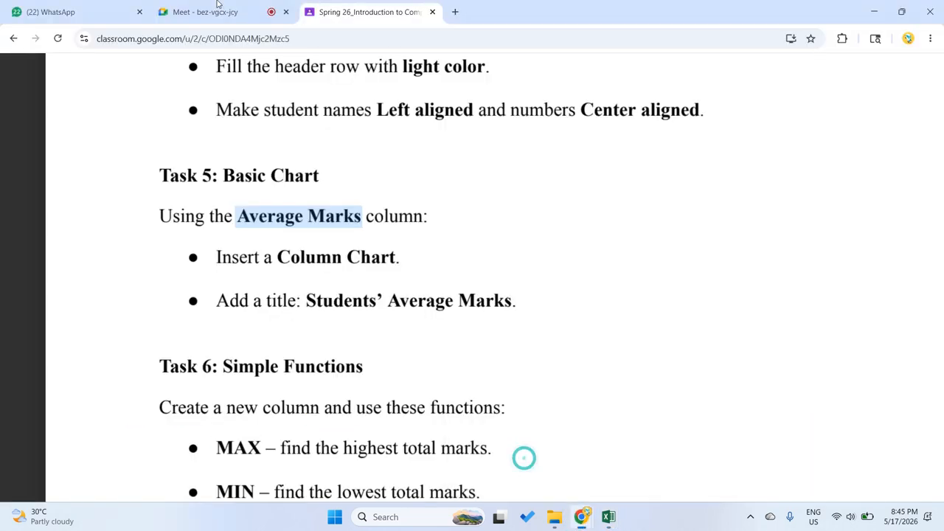
mouse_move(212, 4)
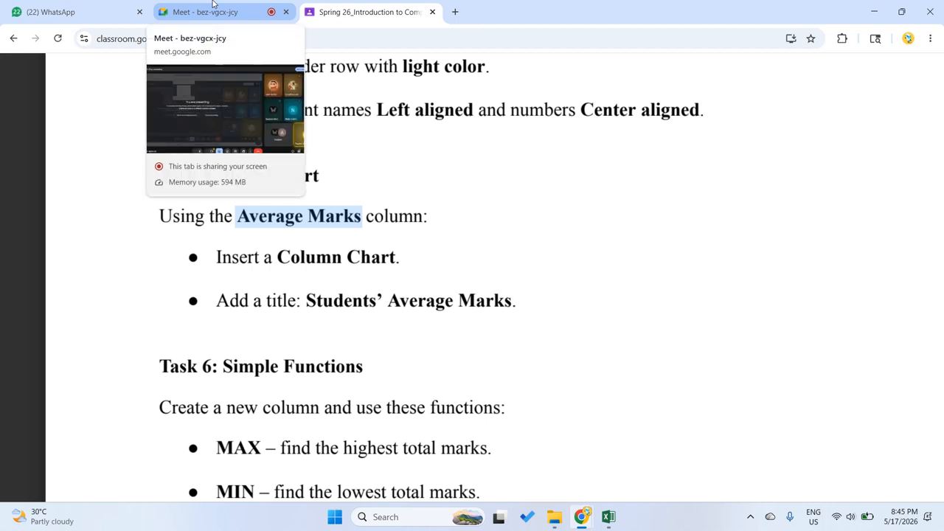
left_click(212, 4)
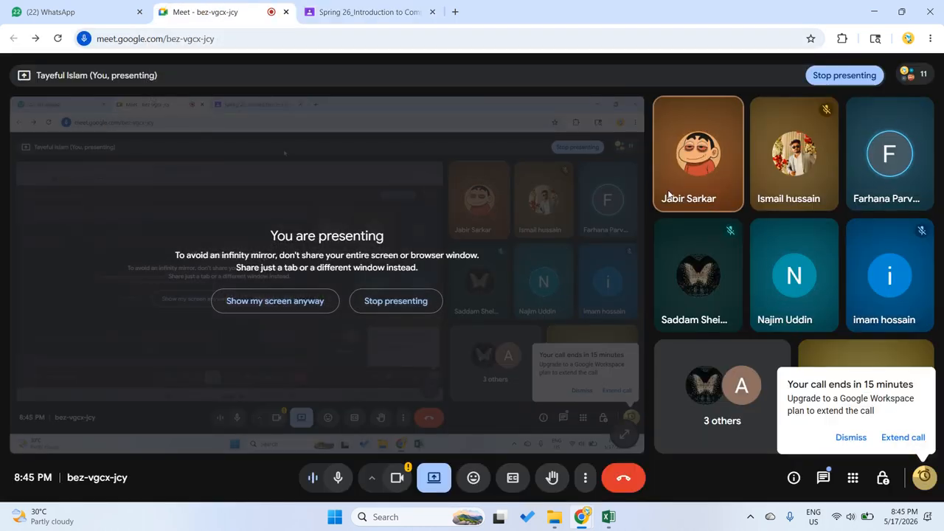
left_click(851, 439)
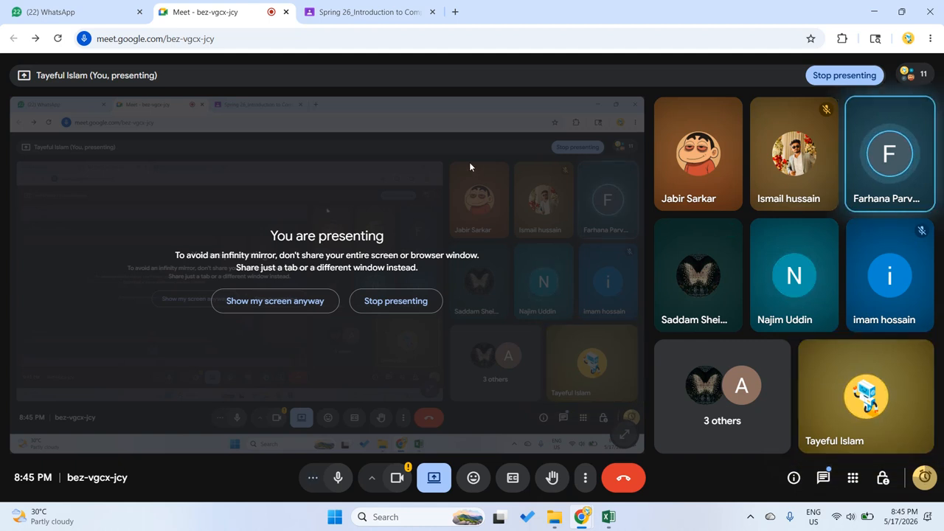
- Mute the microphone in the Google Meet call, then unmute it
left_click(609, 516)
mouse_move(611, 466)
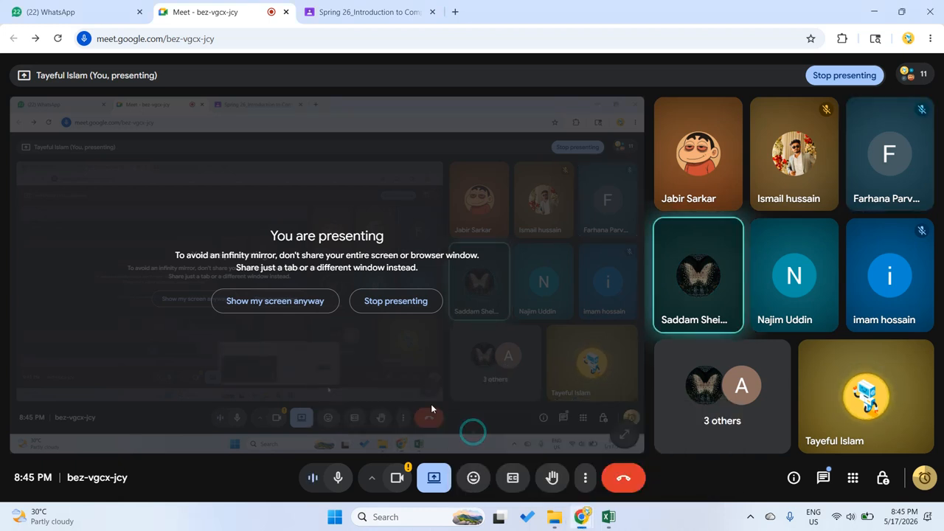
left_click(338, 480)
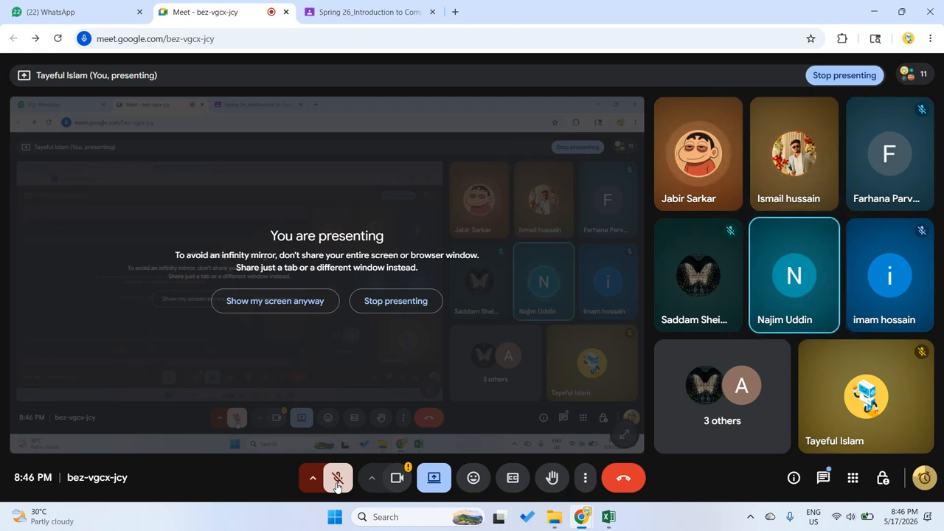
left_click(337, 481)
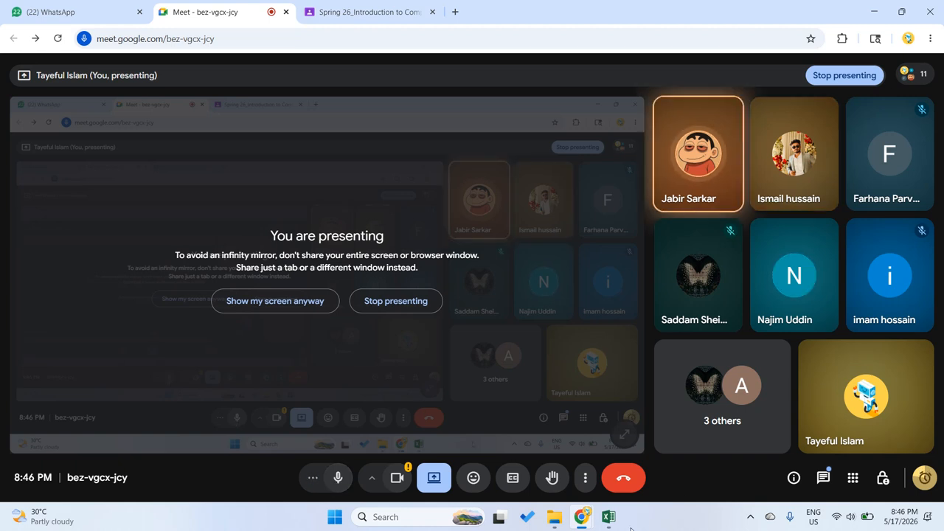
- Switch to the Book1 workbook in Excel and shift the chart so its left edge lines up with column A
mouse_move(613, 524)
left_click(649, 476)
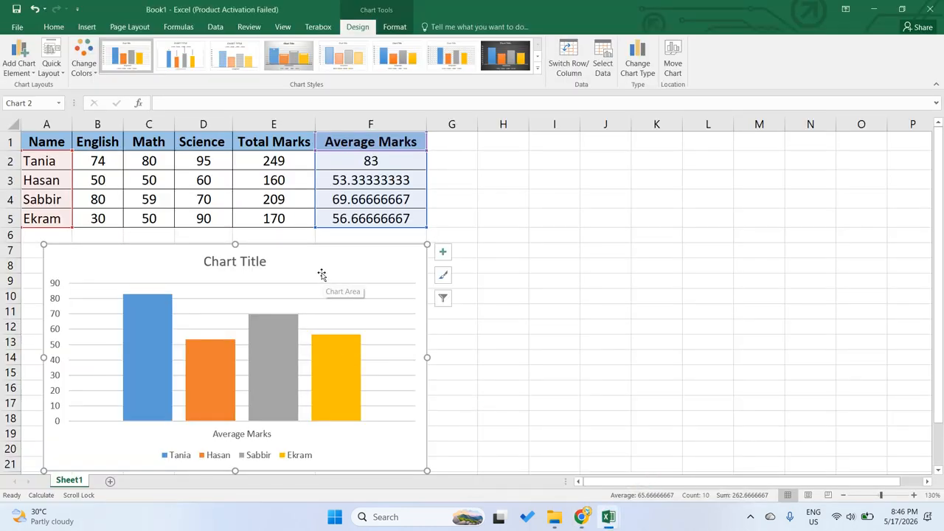
left_click_drag(320, 274, 299, 276)
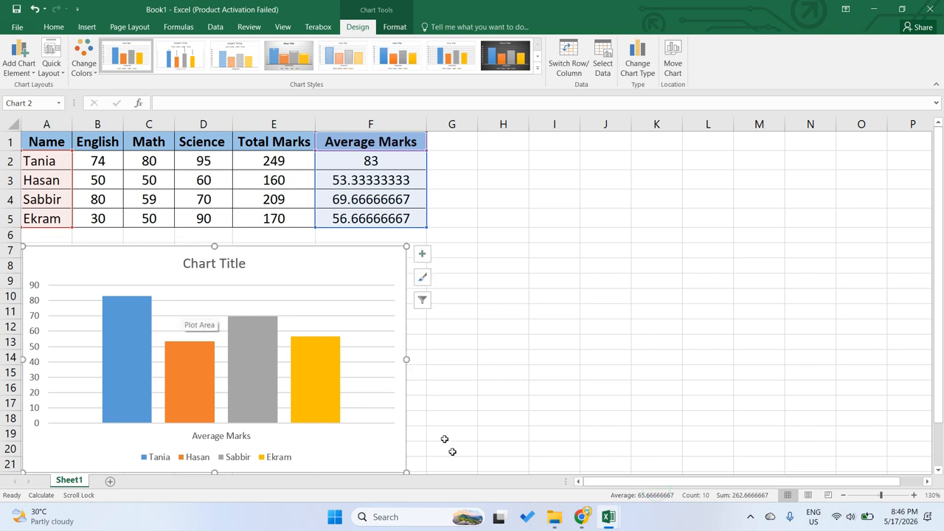
- Switch to the lab assignment in Chrome and highlight "Average Marks" in the Task 5: Basic Chart instructions
left_click(576, 519)
left_click(496, 445)
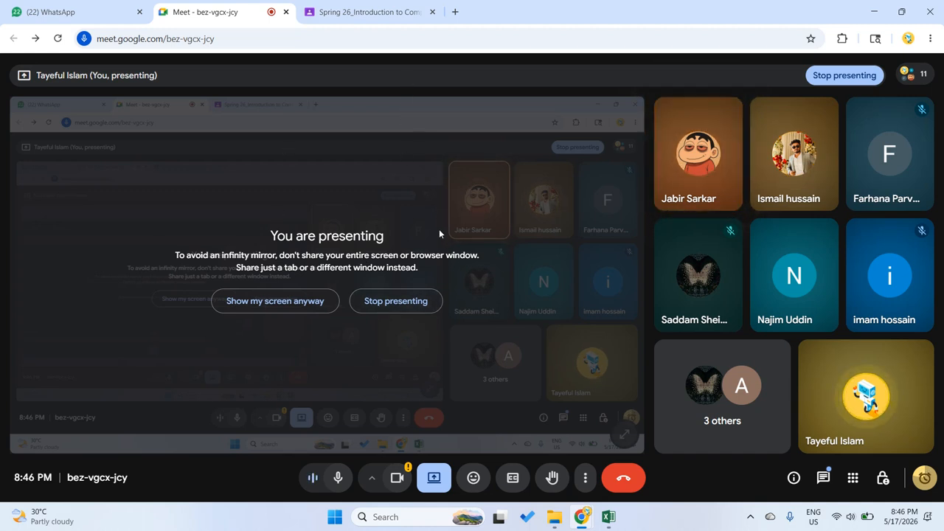
left_click(333, 15)
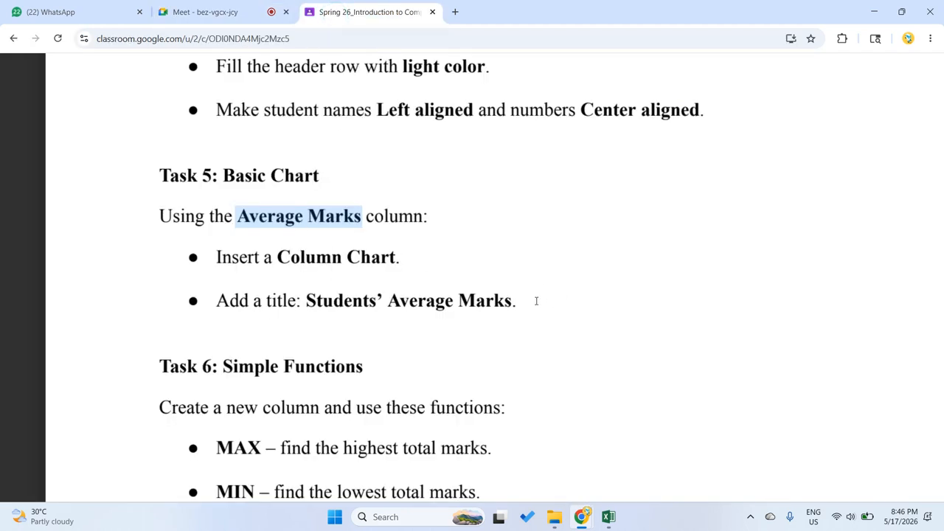
left_click(354, 276)
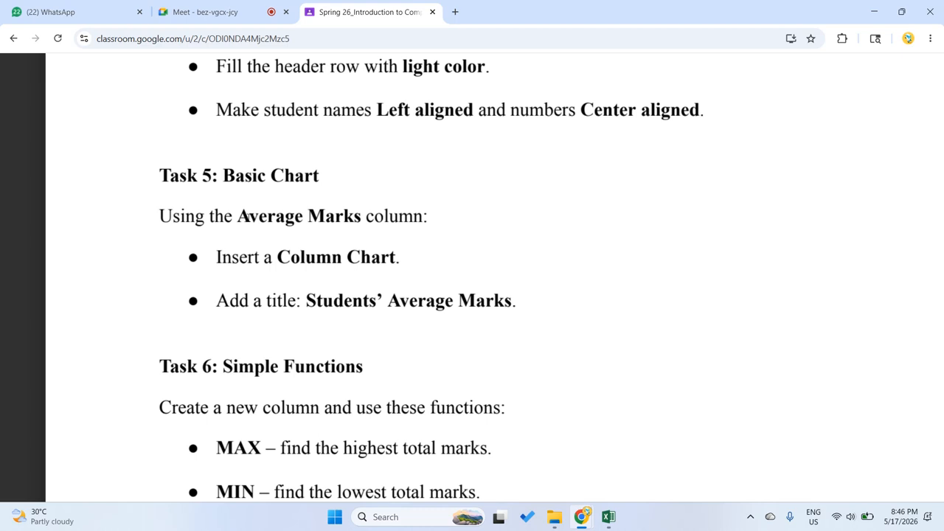
left_click_drag(236, 216, 362, 216)
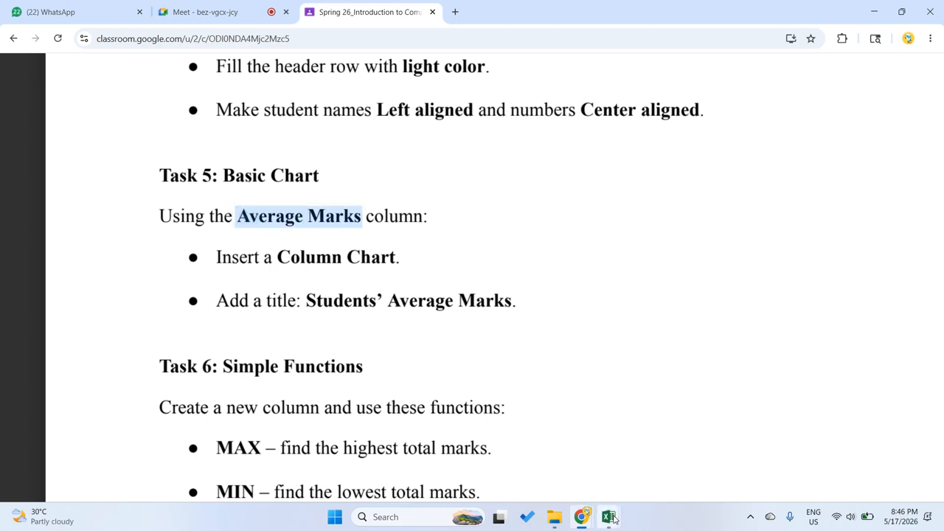
- Switch to the Book1 workbook in Excel and select the Average Marks header in cell F1
mouse_move(608, 516)
left_click(657, 433)
left_click(360, 136)
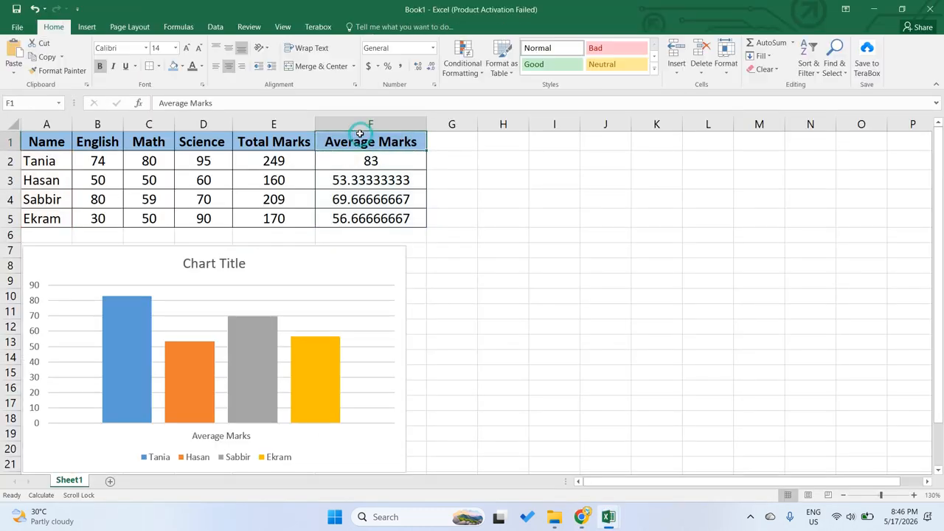
- Switch back to Chrome and bring up the Google Meet call
mouse_move(583, 520)
left_click(510, 449)
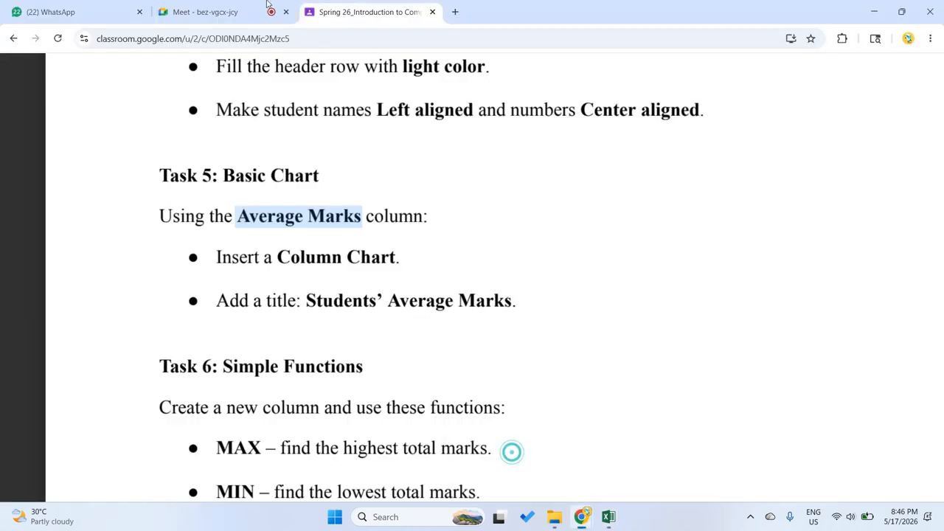
left_click(235, 10)
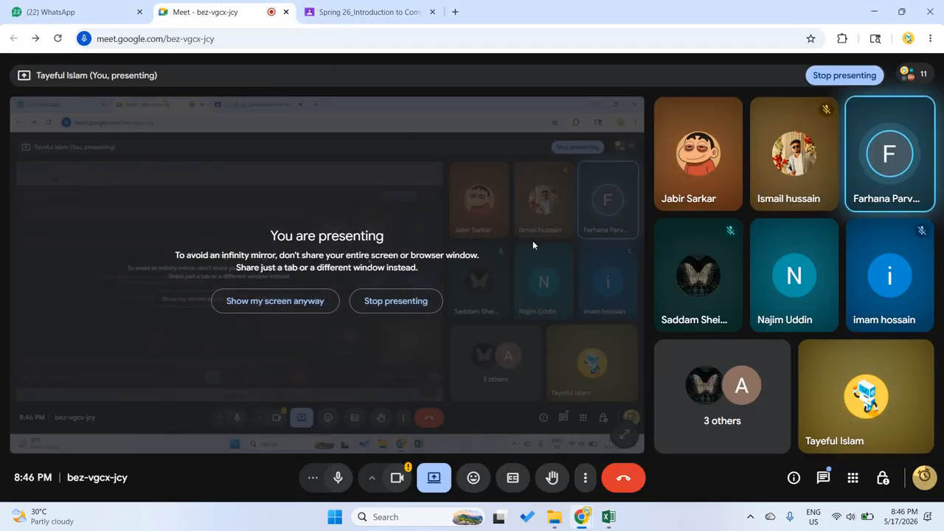
- Return to the Book1 workbook in Excel and delete the column chart below the marks table
mouse_move(607, 519)
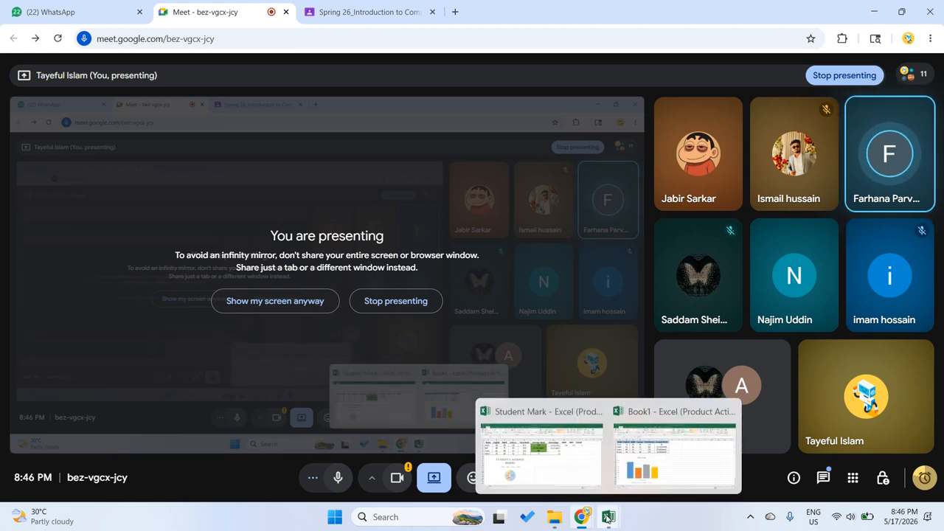
mouse_move(629, 492)
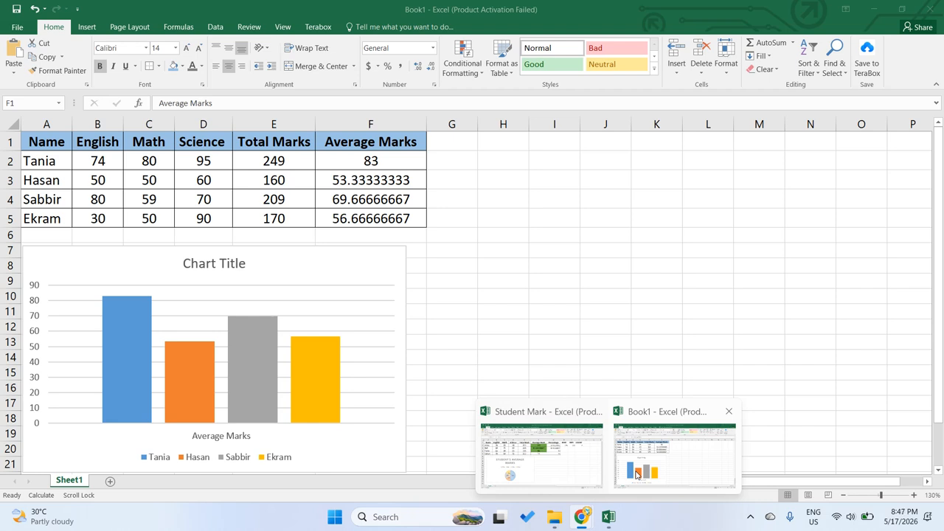
left_click(636, 474)
scroll(286, 314, "down", 2)
scroll(283, 309, "up", 1)
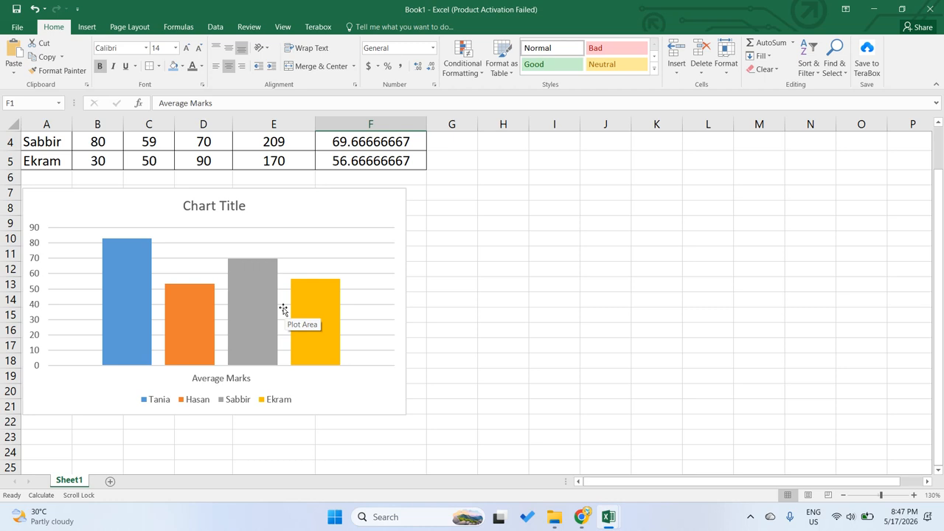
left_click(271, 212)
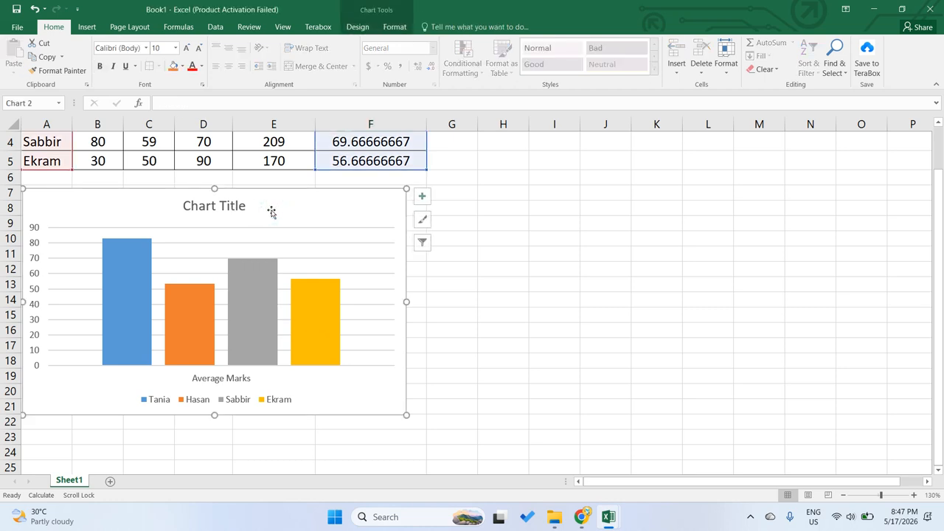
scroll(266, 213, "up", 1)
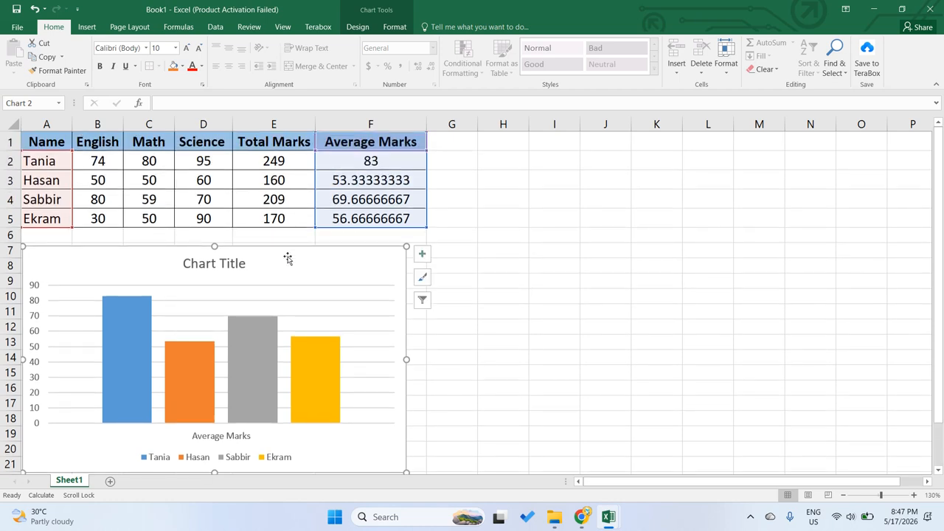
key("Delete")
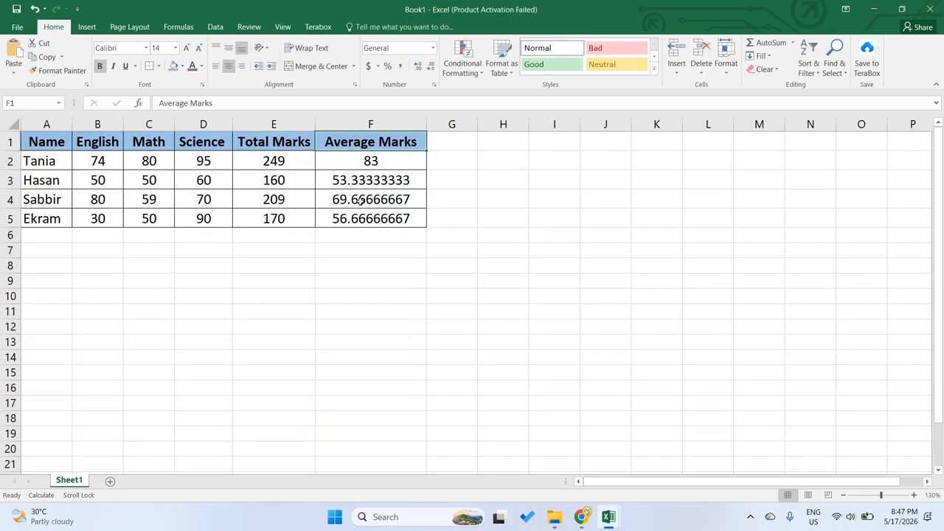
- Switch to the assignment in Chrome and highlight Task 5's "Column Chart" requirement and the title "Students' Average Marks"
left_click(504, 413)
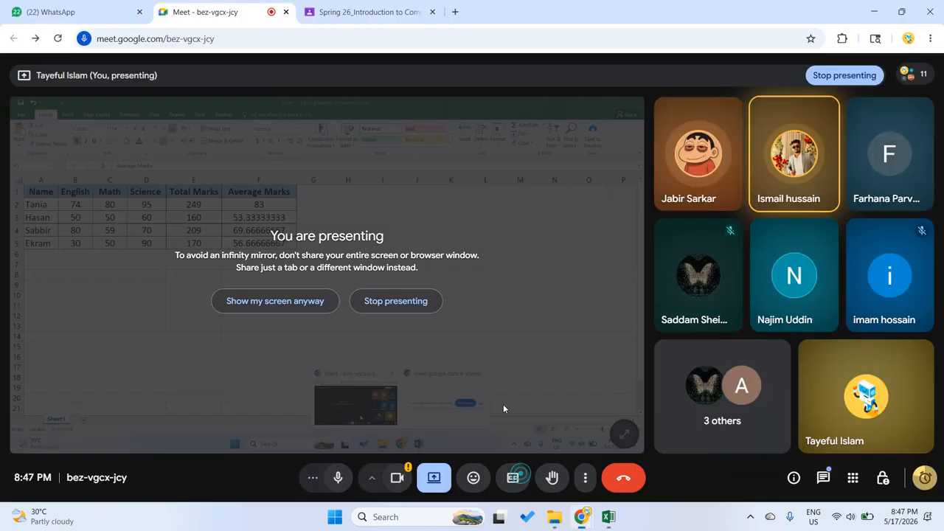
left_click(346, 9)
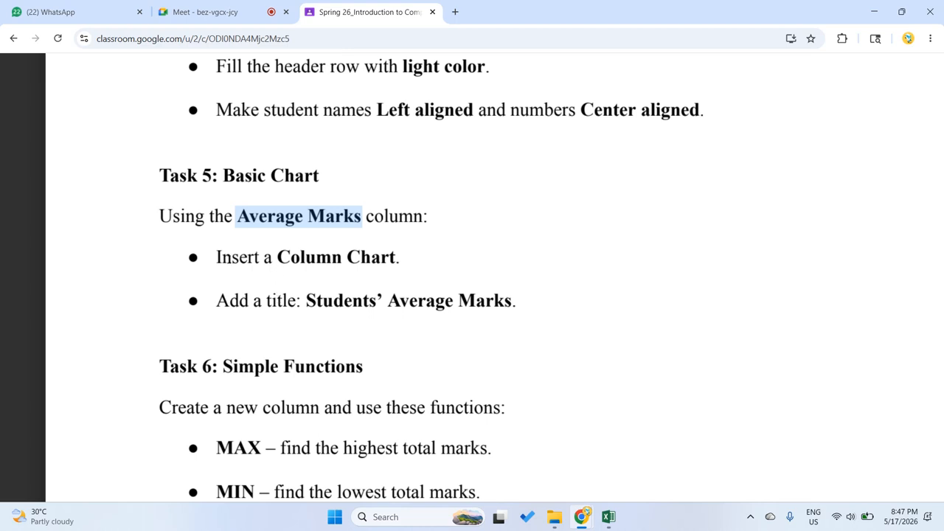
double_click(227, 257)
left_click_drag(289, 261, 419, 261)
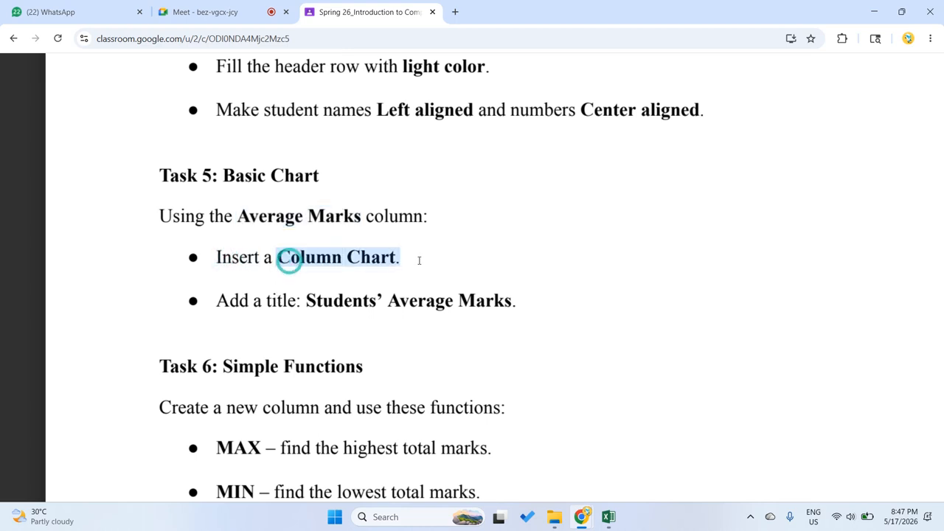
left_click(419, 260)
left_click_drag(315, 293, 507, 300)
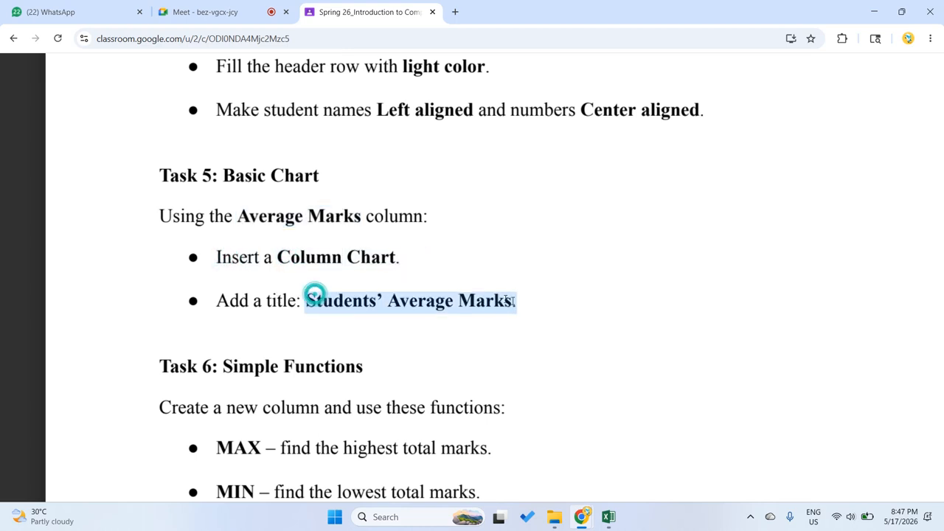
left_click(381, 306)
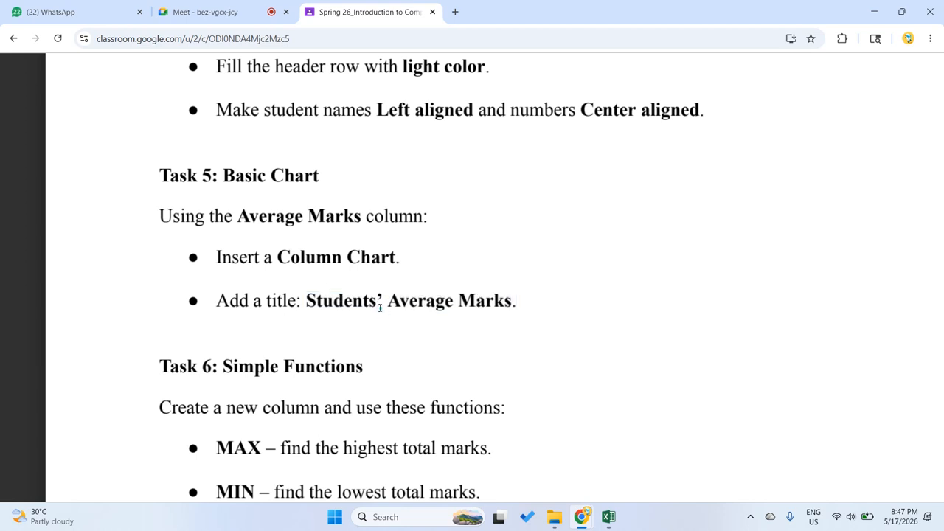
left_click(354, 297)
left_click_drag(307, 299, 514, 301)
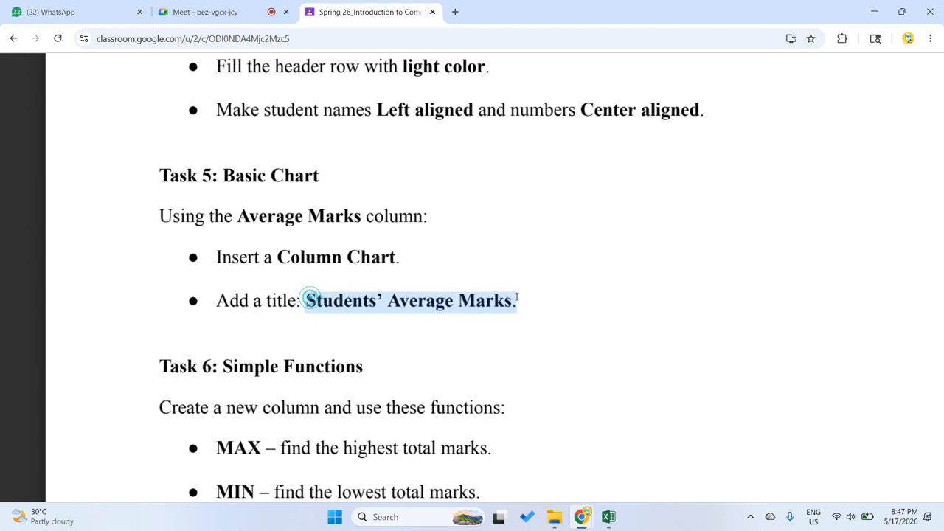
- Switch to Book1 in Excel and insert a 100% stacked column chart from the Average Marks column F alone
mouse_move(609, 516)
left_click(650, 455)
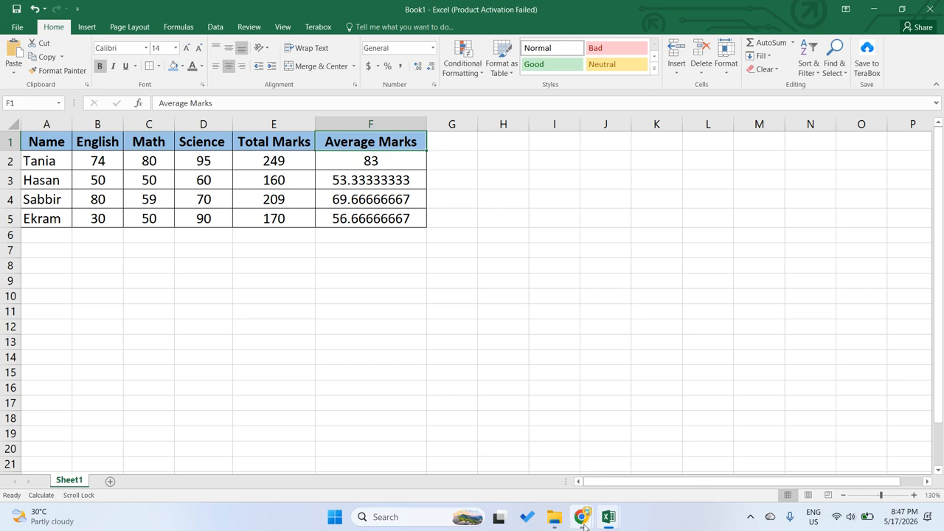
left_click(352, 125)
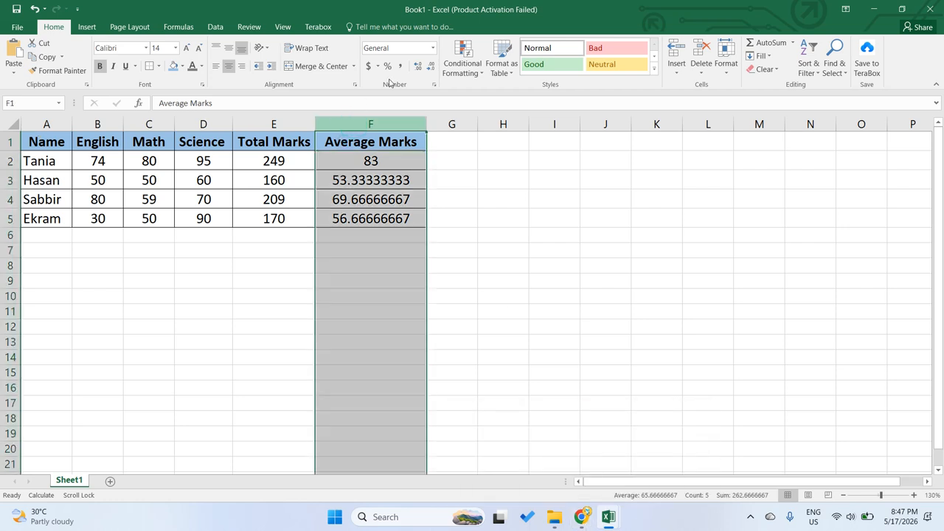
left_click(87, 26)
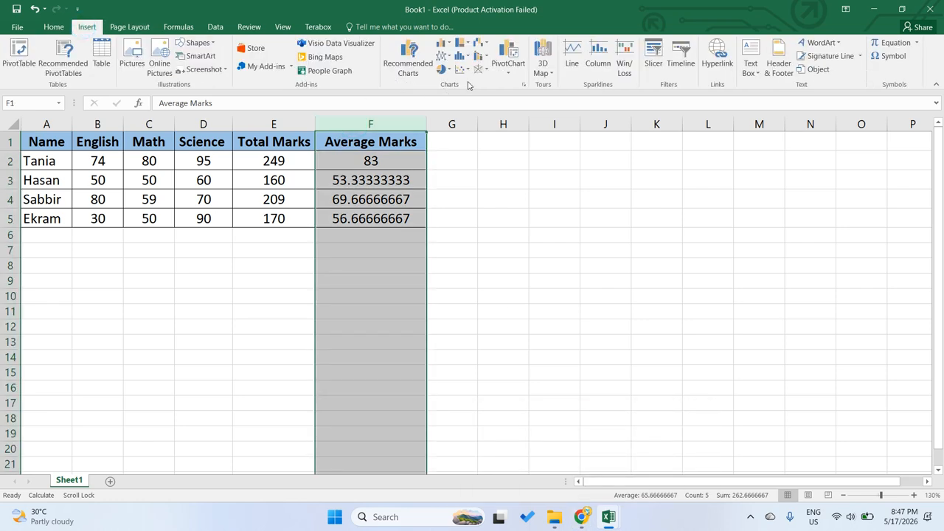
left_click(447, 45)
left_click(517, 87)
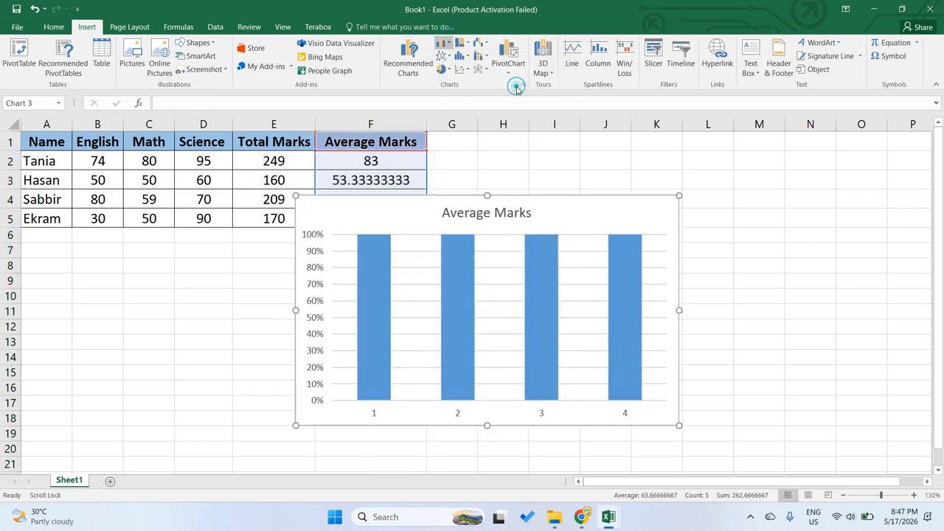
- Move the new chart below the marks table with its upper edge at about row 7, and delete it
left_click_drag(536, 216, 315, 267)
scroll(239, 309, "down", 2)
scroll(231, 320, "up", 2)
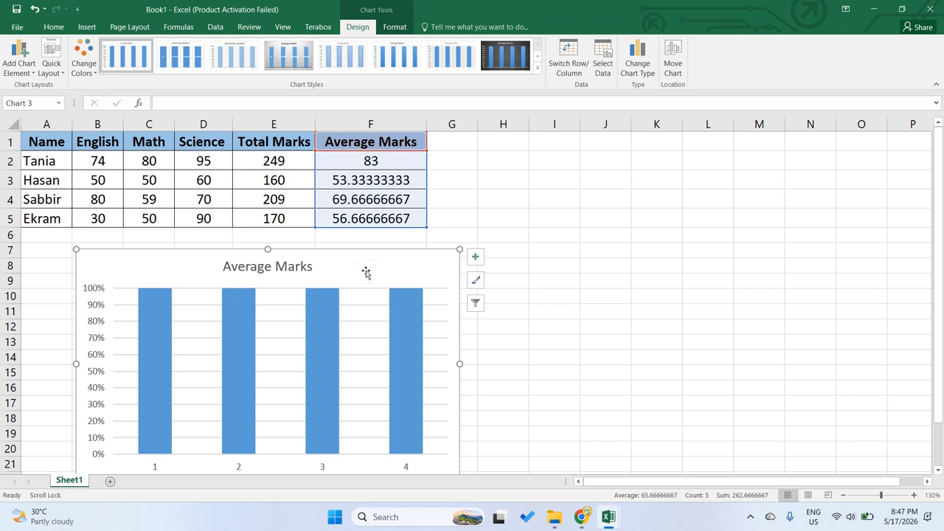
key("Delete")
left_click(272, 279)
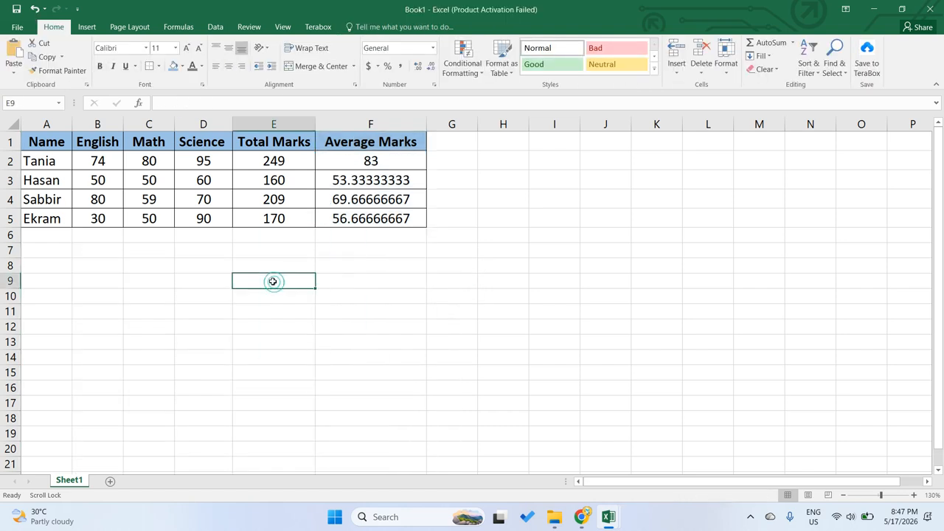
left_click(49, 125)
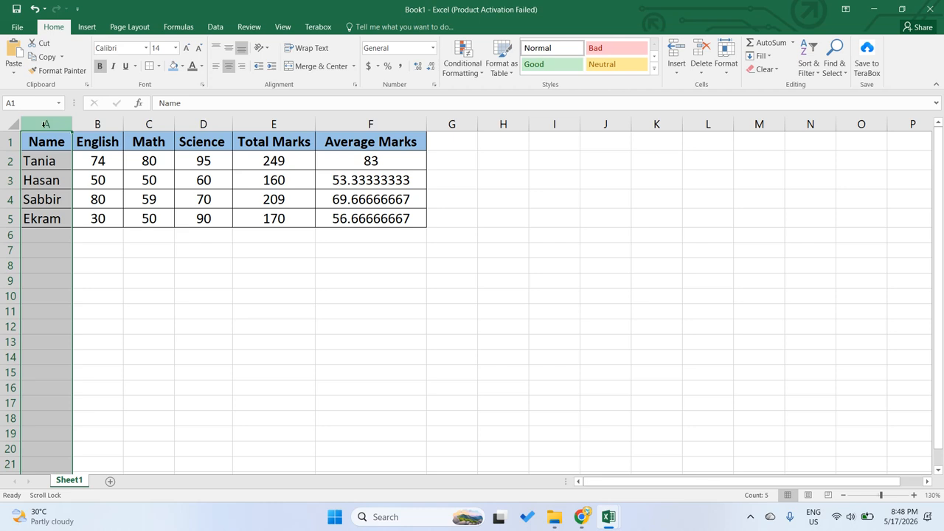
left_click(379, 123, "ctrl")
left_click(194, 274)
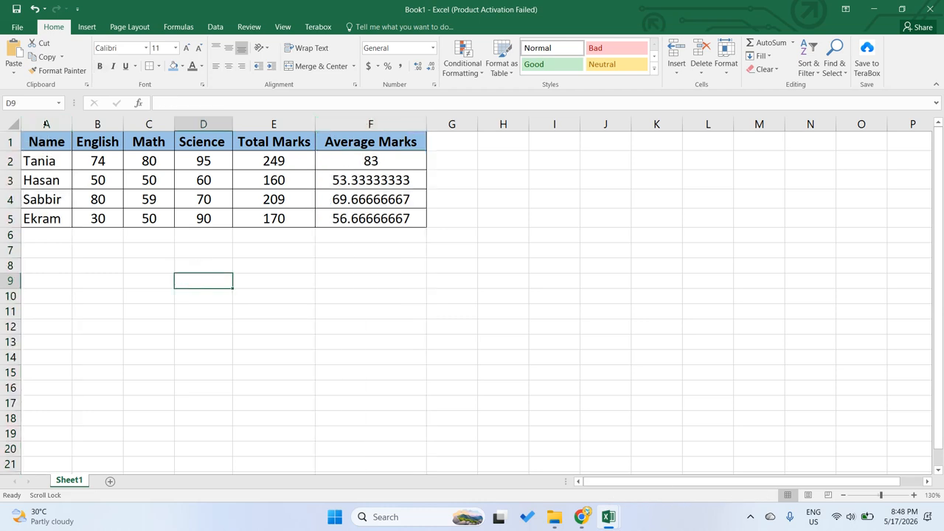
- Select the Name column A together with the Average Marks column F and open the Insert Chart dialog
left_click(47, 122)
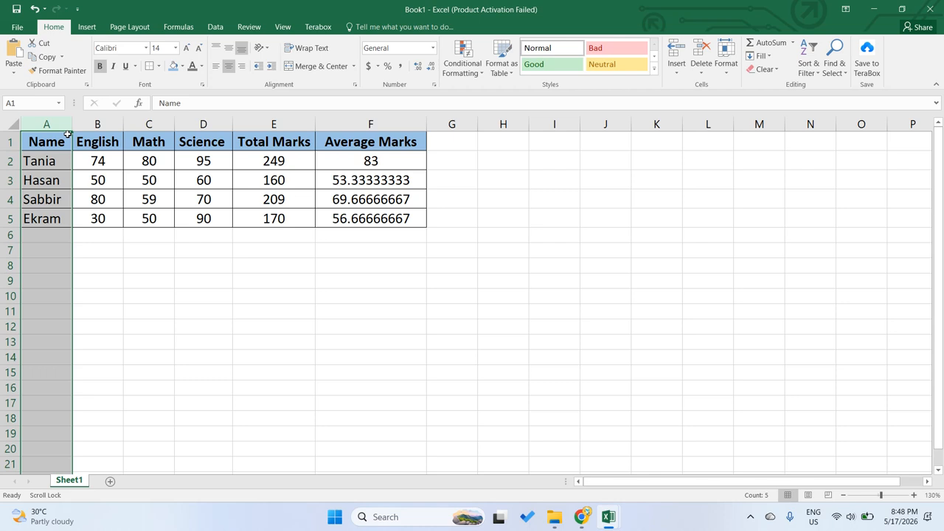
left_click(355, 123, "ctrl")
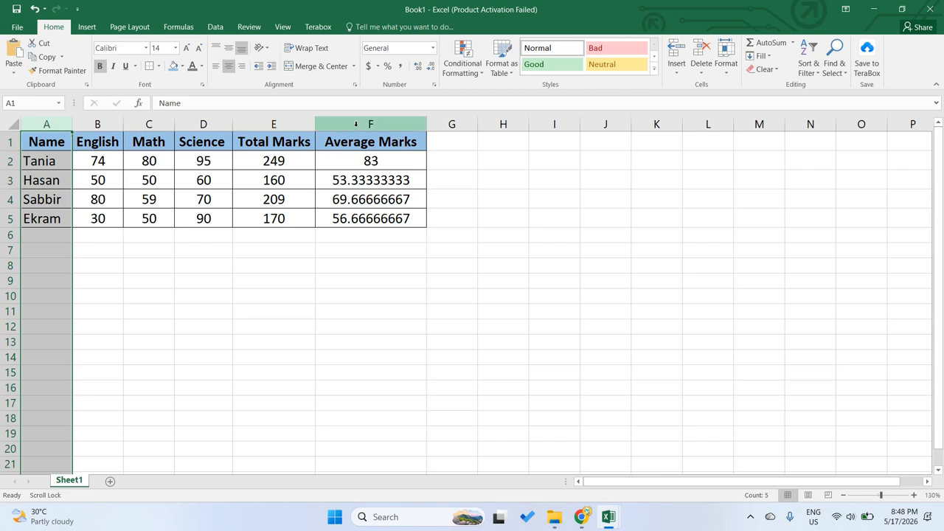
left_click(356, 124, "ctrl")
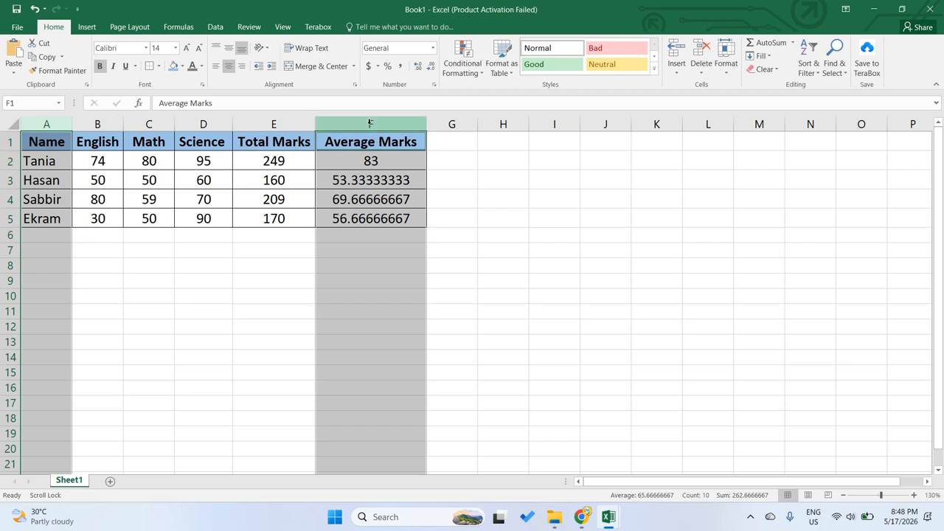
left_click(86, 26)
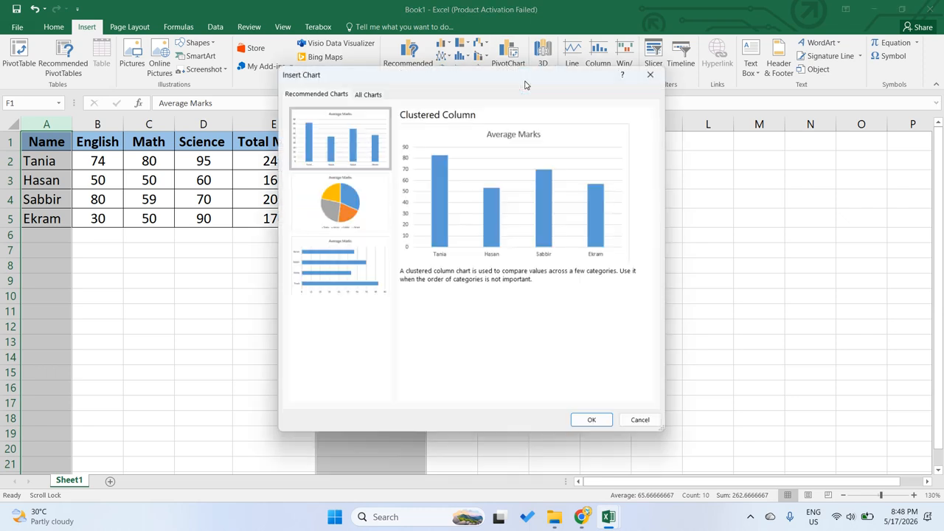
- Compare the pie, clustered column and stacked column previews for the Name and Average Marks data in the Insert Chart dialog
left_click(338, 200)
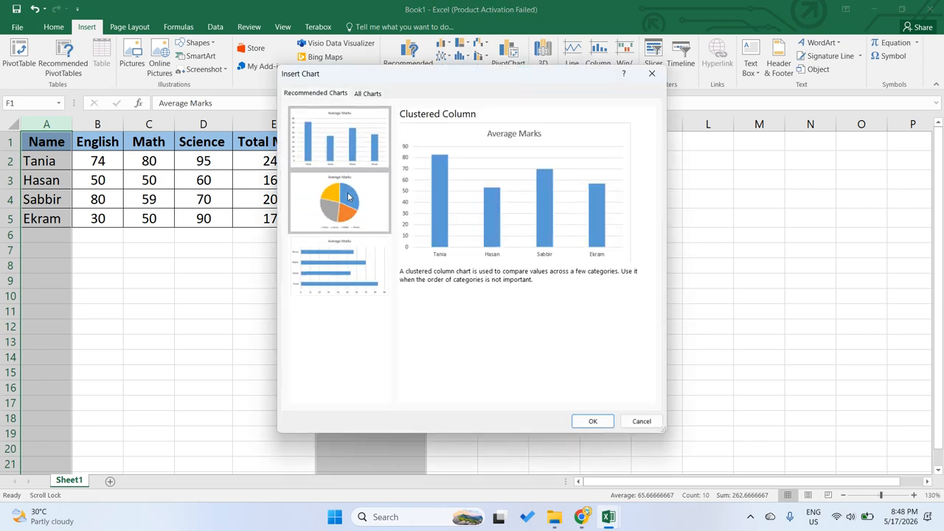
left_click(351, 149)
left_click(358, 93)
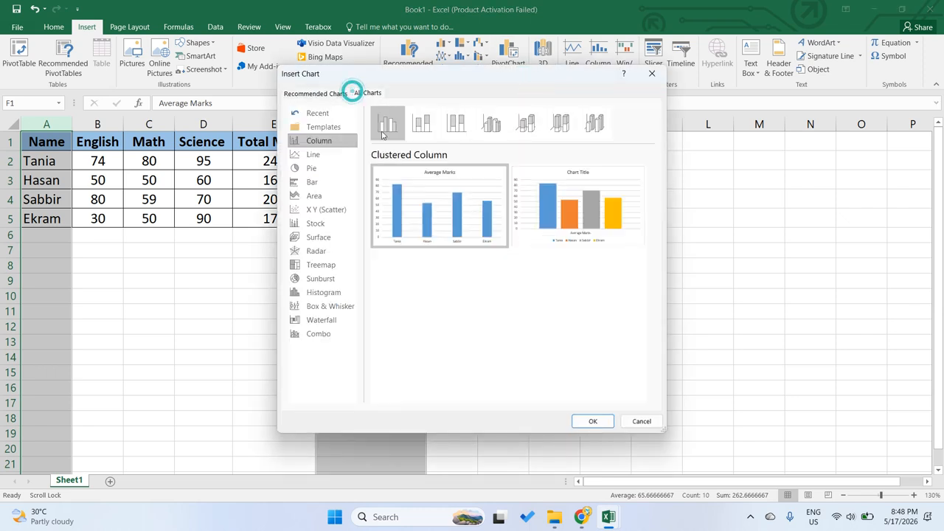
left_click(315, 170)
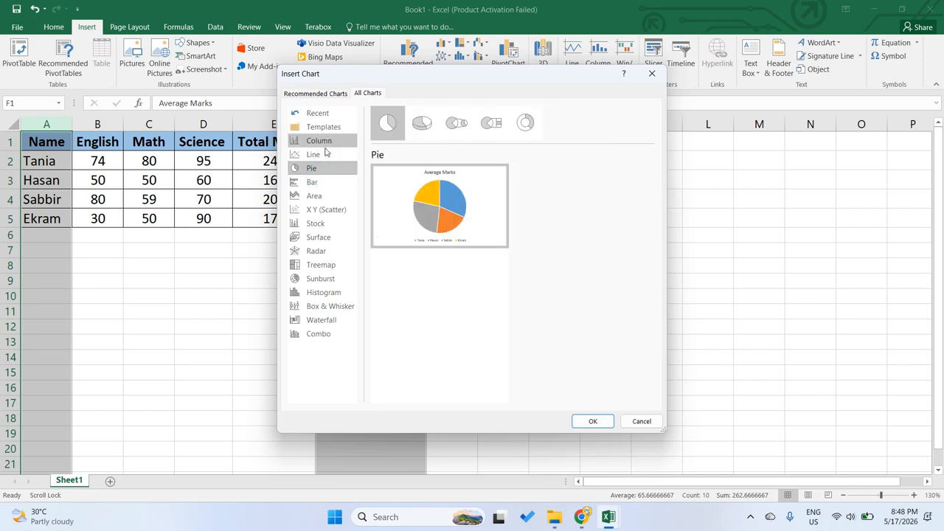
left_click(328, 142)
left_click(421, 123)
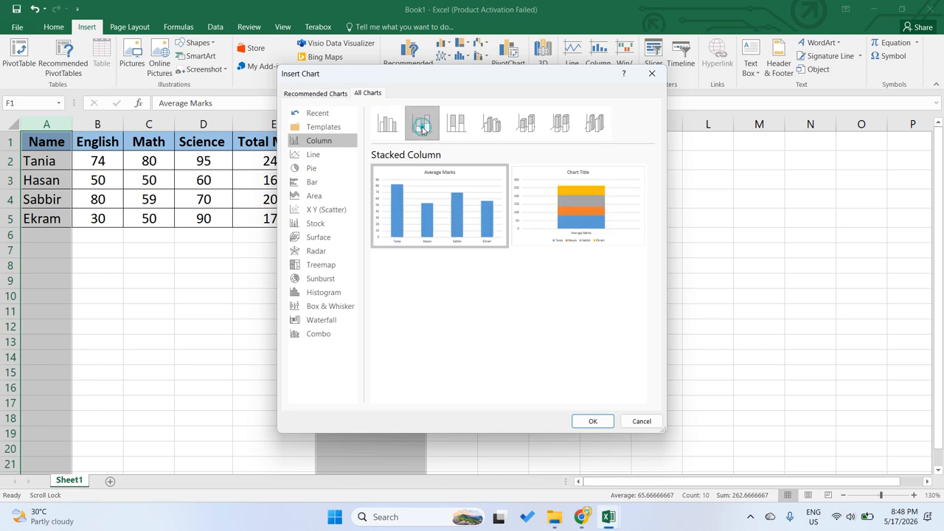
left_click(333, 140)
left_click(390, 129)
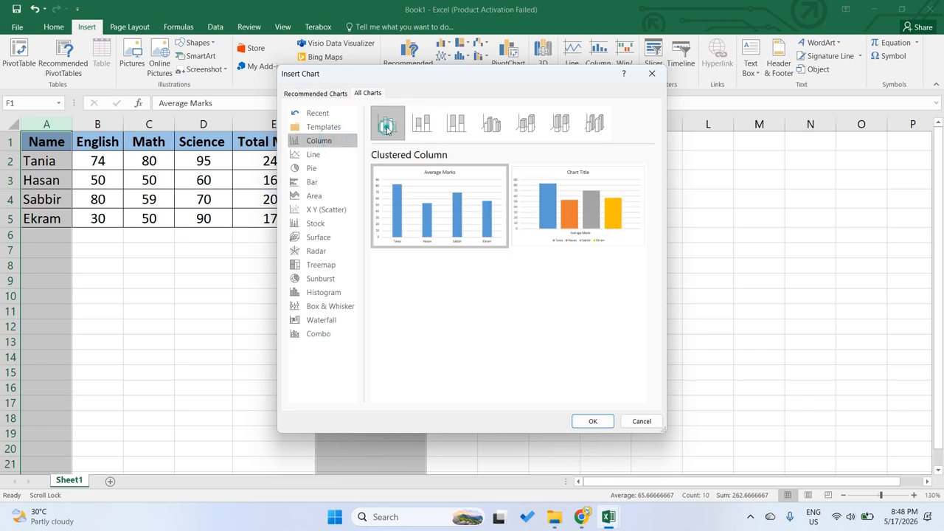
left_click(422, 126)
left_click(385, 124)
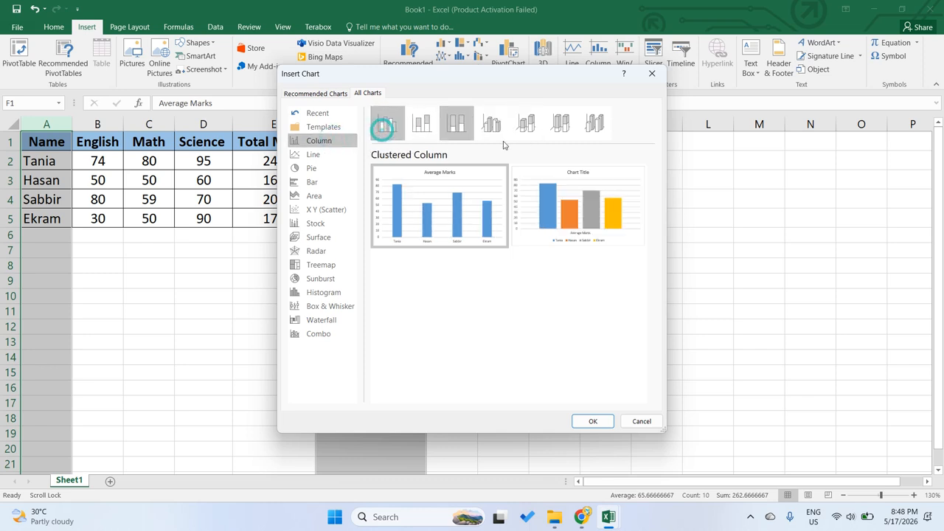
- Insert a 3-D Column chart using the variant with a separate coloured series per student, and move it below the marks table
left_click(537, 129)
left_click(561, 125)
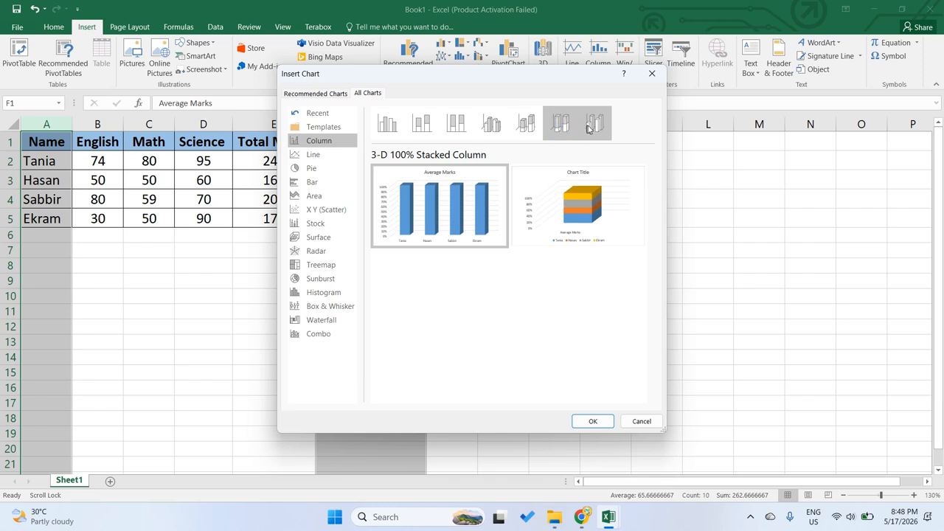
left_click(595, 126)
mouse_move(579, 220)
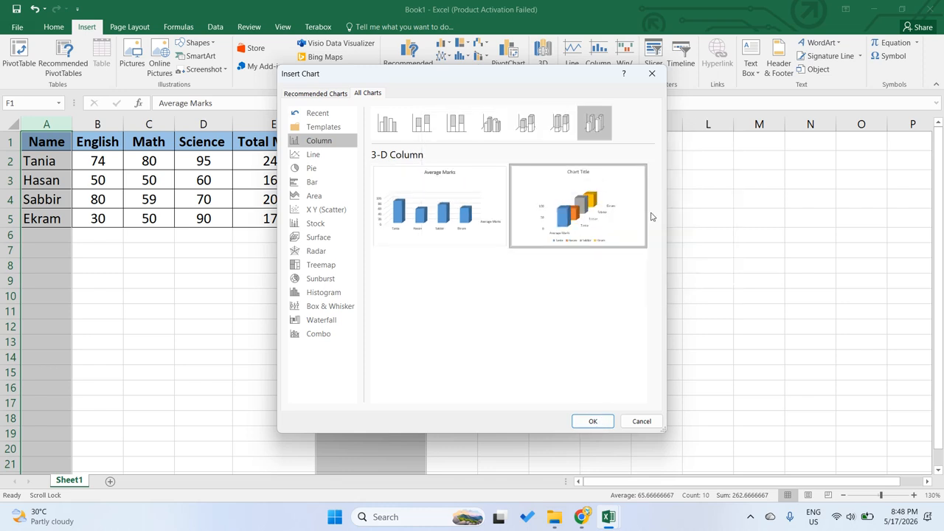
mouse_move(443, 216)
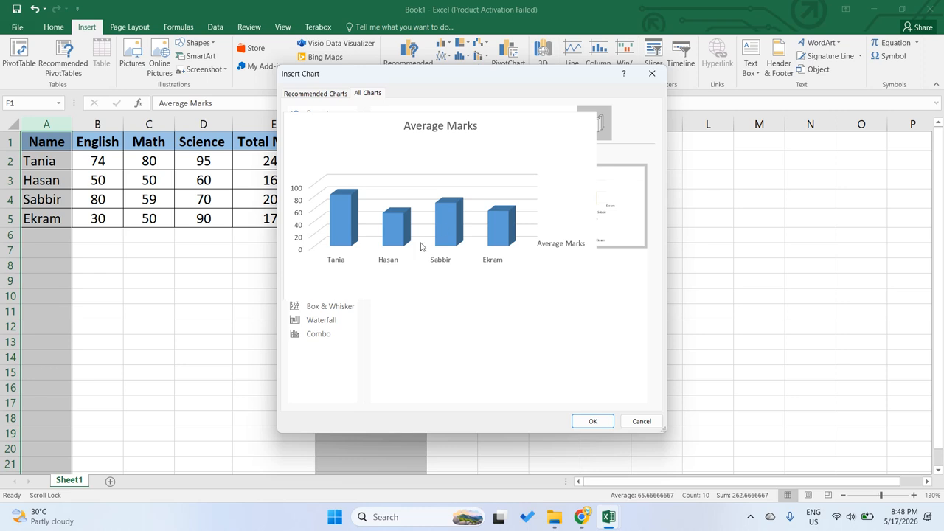
left_click(486, 122)
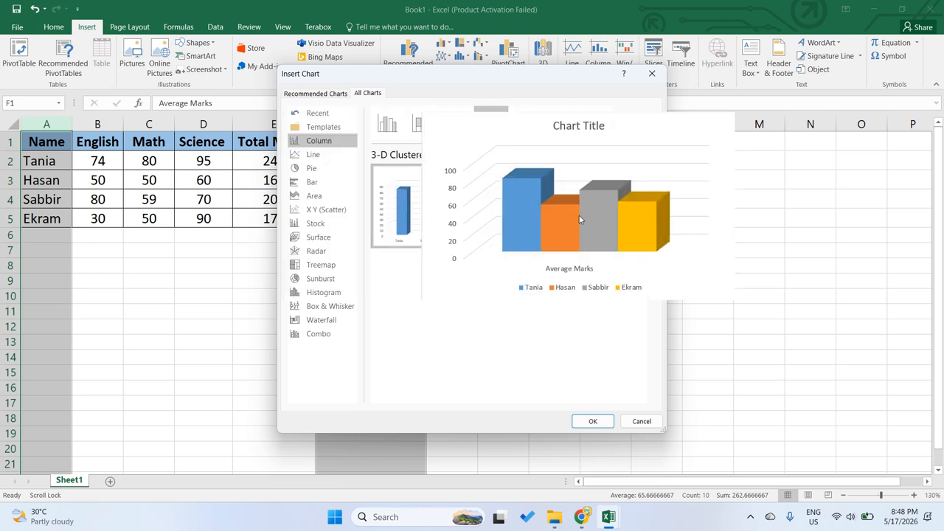
left_click(595, 123)
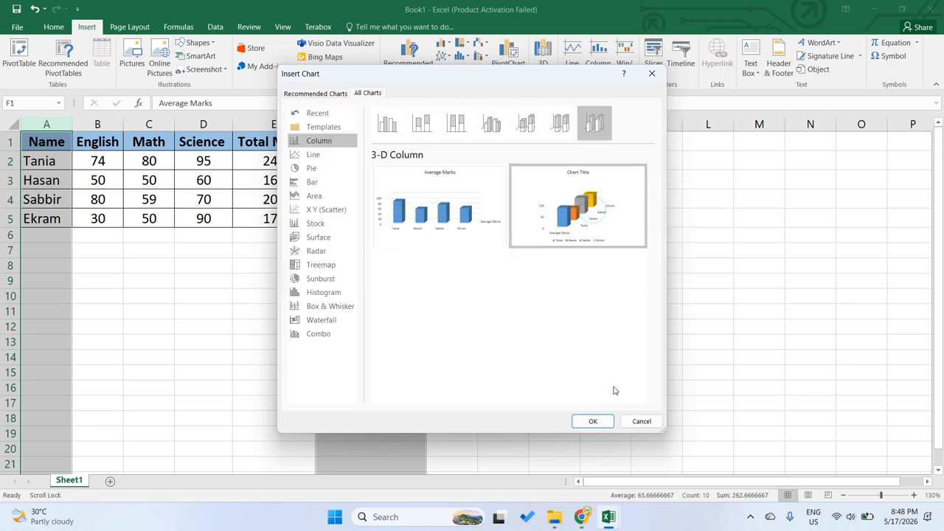
left_click(599, 425)
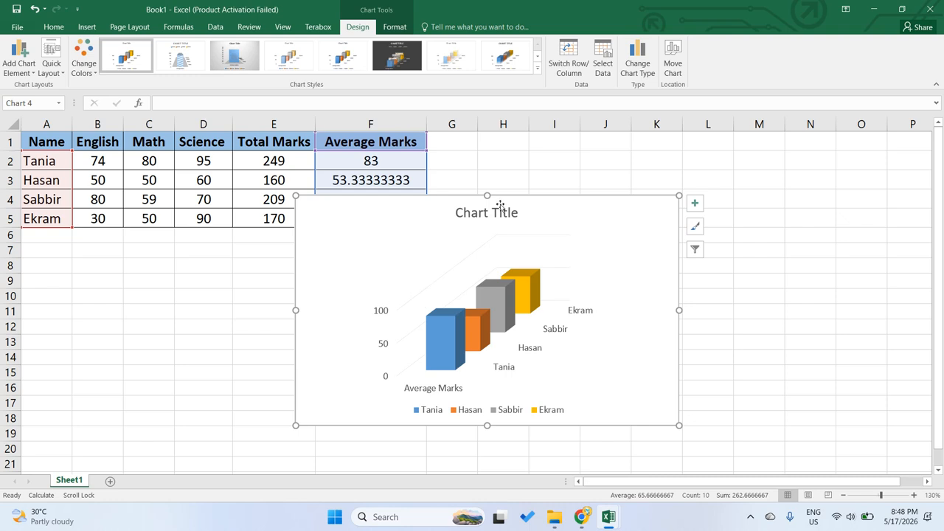
left_click_drag(558, 219, 325, 267)
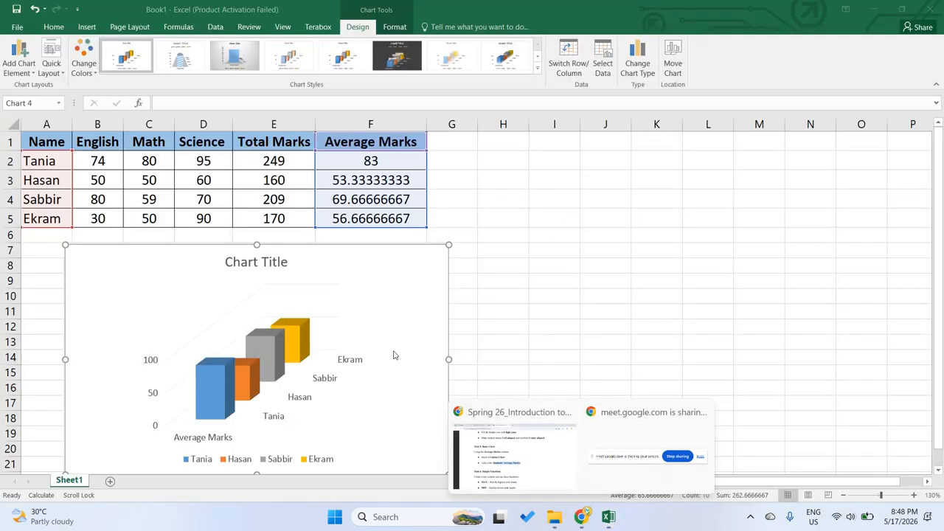
- Try the dark chart style and a light style with data labels on the chart, and undo both style changes
left_click(397, 59)
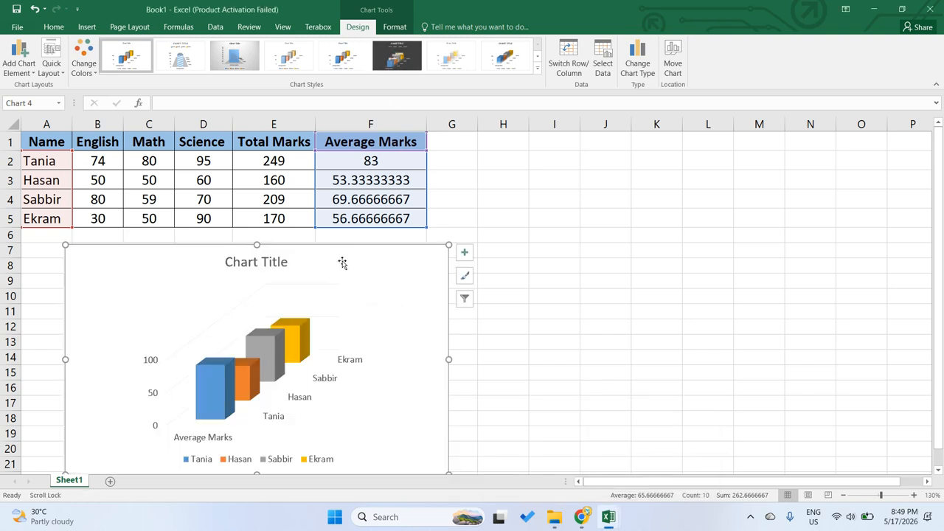
left_click(397, 56)
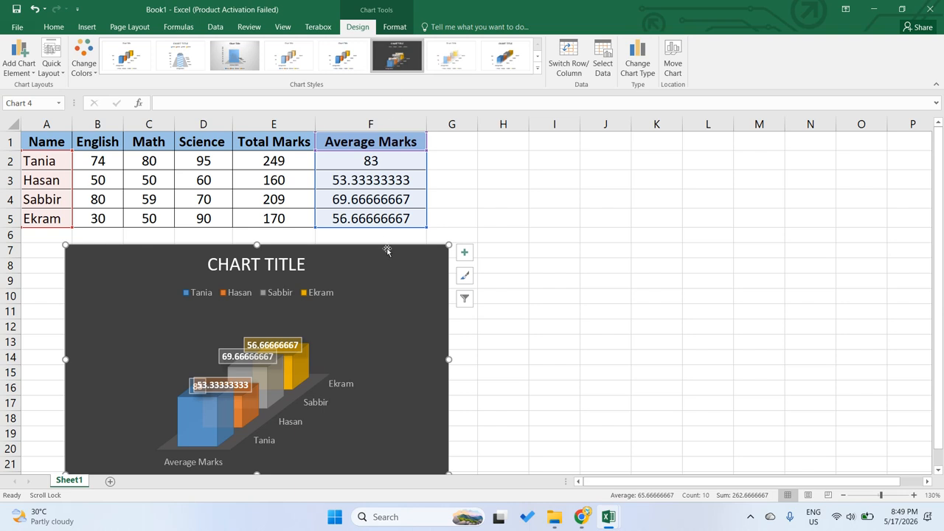
left_click(343, 56)
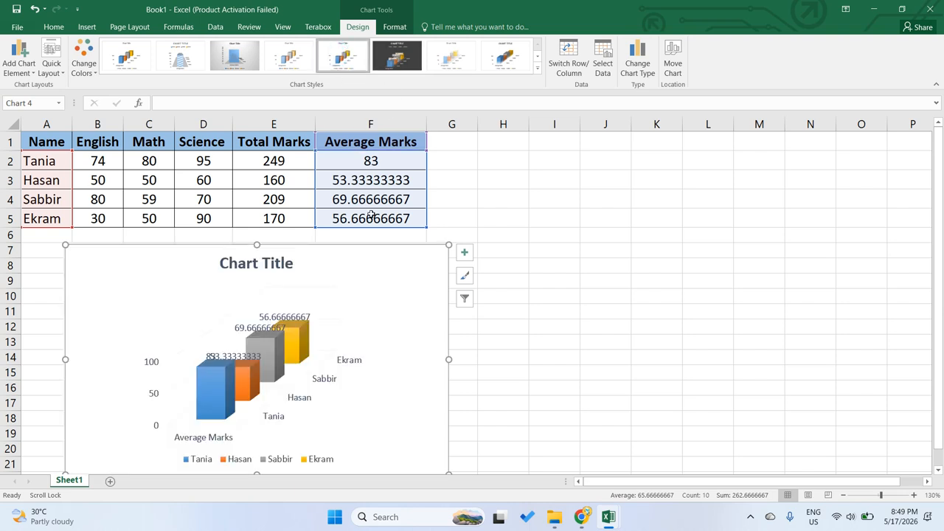
key("ctrl+z")
key("ctrl+z")
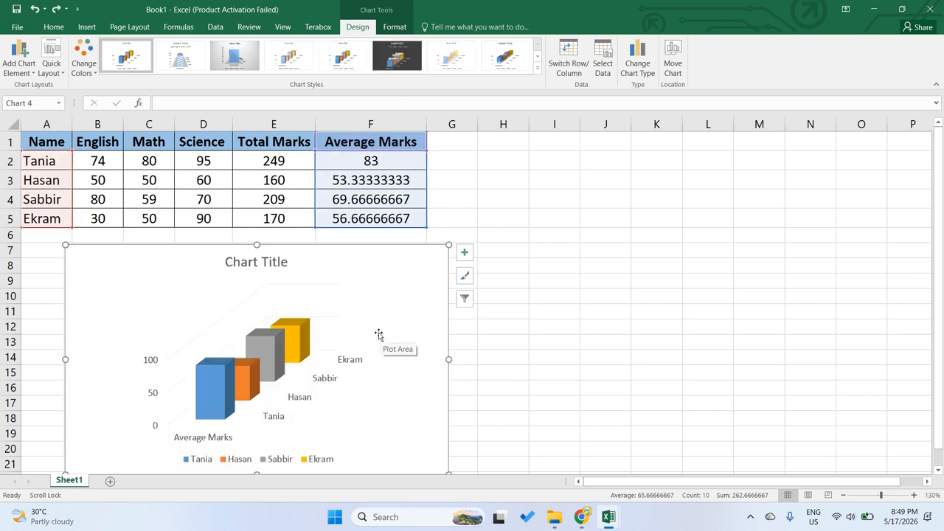
- Move the chart closer to column A, with its upper edge at about row 7
left_click_drag(351, 281, 317, 286)
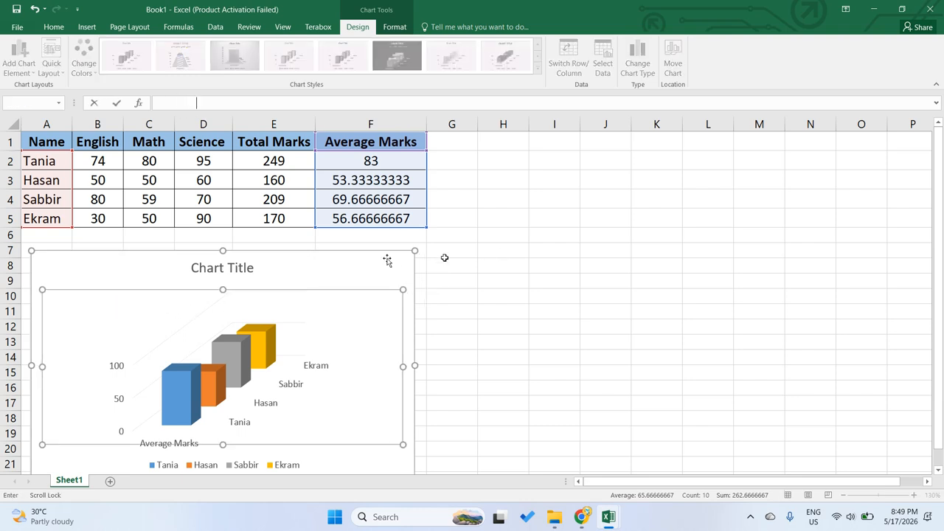
left_click(299, 277)
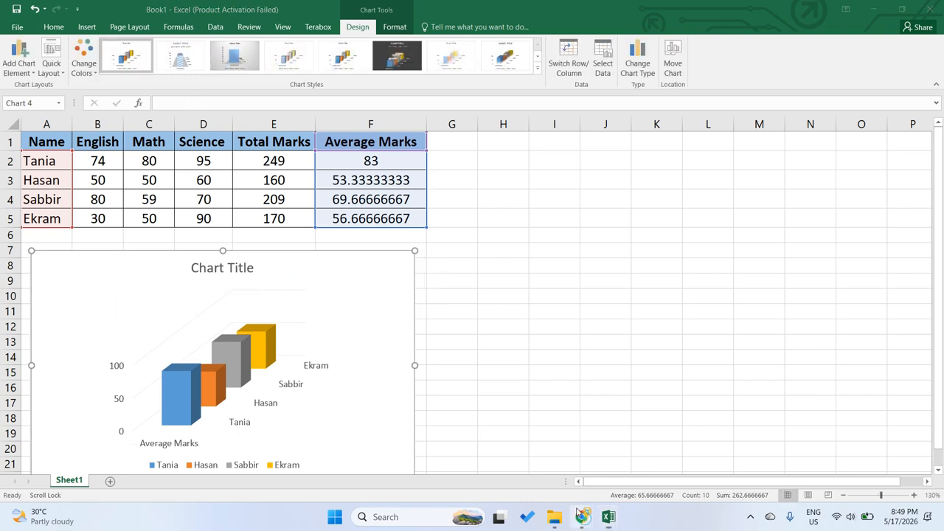
- Switch to the assignment in Chrome and copy Task 5's title text "Students’ Average Marks."
mouse_move(580, 516)
left_click(516, 464)
double_click(478, 300)
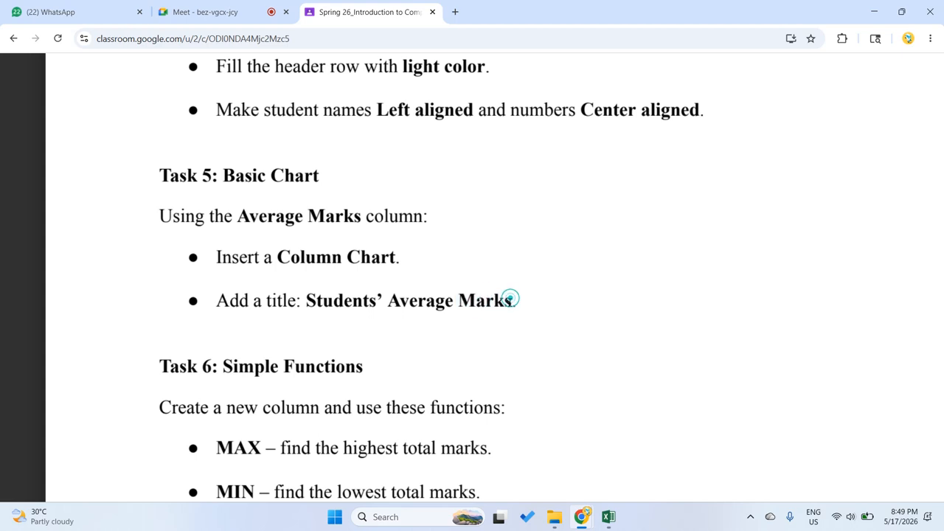
left_click_drag(509, 301, 350, 308)
key("ctrl+c")
- Switch to Book1 in Excel and replace the chart's placeholder title with the copied text "Students’ Average Marks."
mouse_move(609, 518)
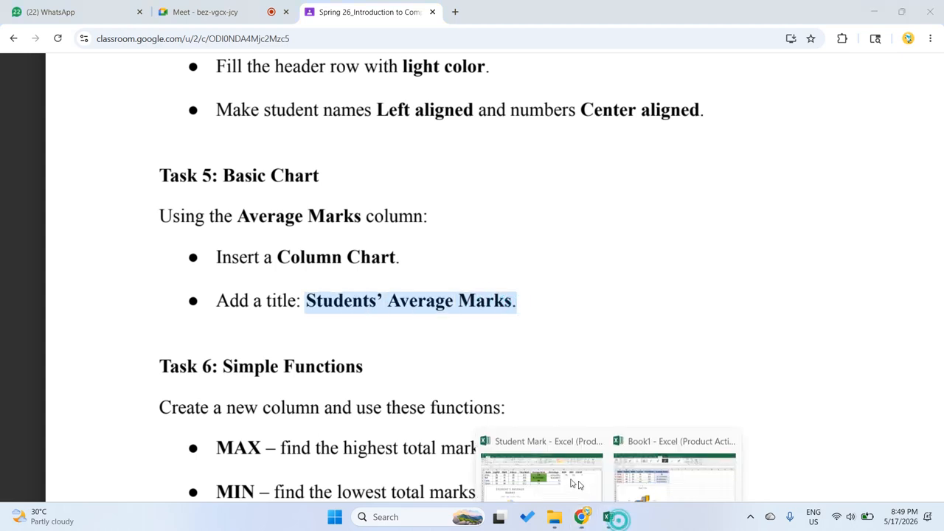
left_click(542, 472)
left_click(457, 289)
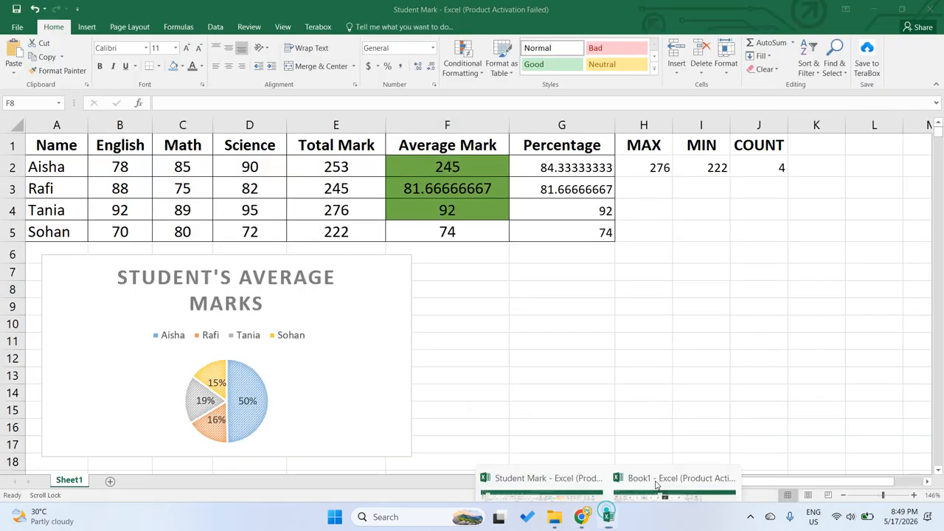
left_click(659, 480)
left_click(240, 268)
double_click(241, 268)
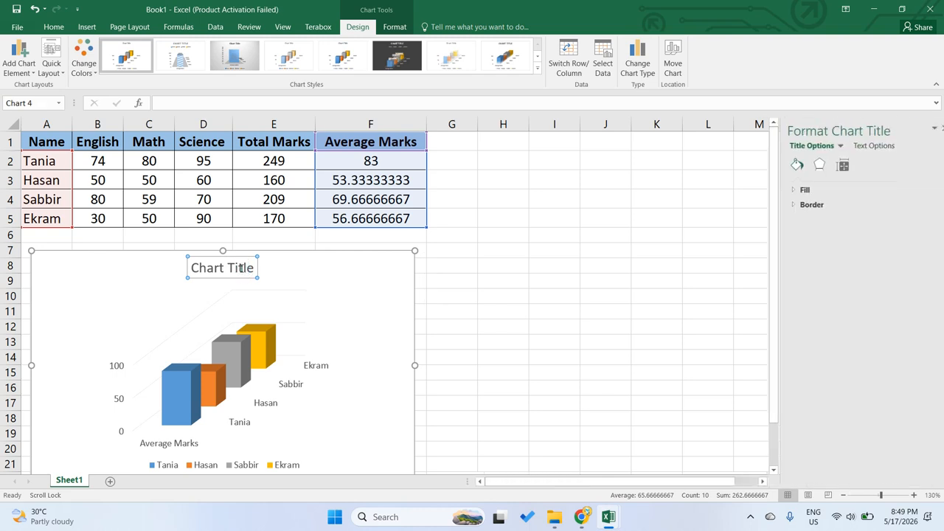
double_click(231, 270)
key("BackSpace")
key("BackSpace")
key("BackSpace")
key("BackSpace")
key("BackSpace")
key("BackSpace")
key("BackSpace")
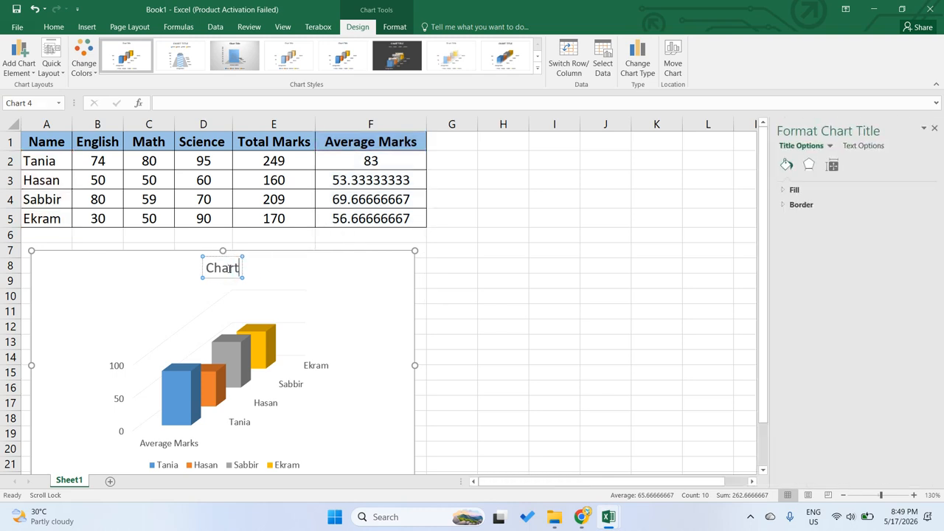
key("ctrl+v")
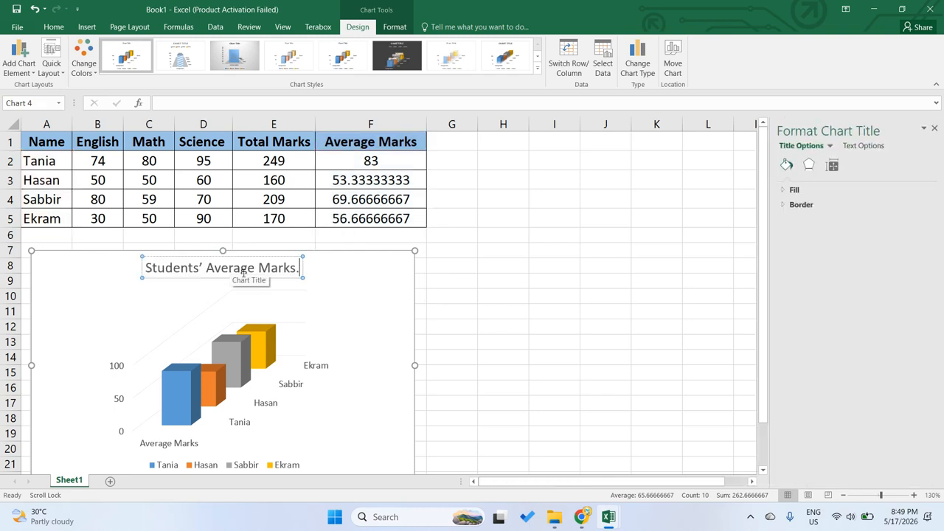
- Switch to the assignment in Chrome and highlight the whole Task 5 text to check its requirements
left_click(582, 517)
left_click(517, 478)
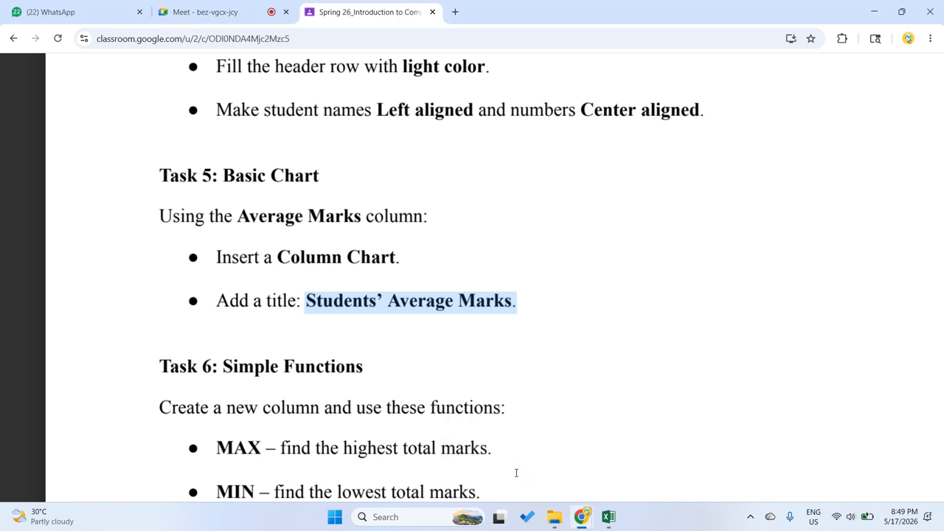
left_click_drag(155, 175, 509, 315)
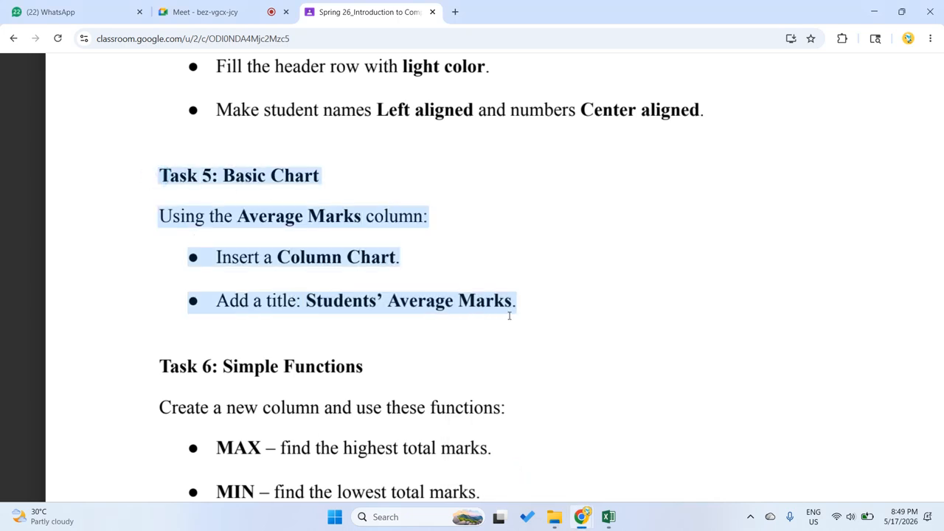
- Switch back to Book1 in Excel and delete the full stop at the end of the chart title
left_click(608, 517)
left_click(656, 472)
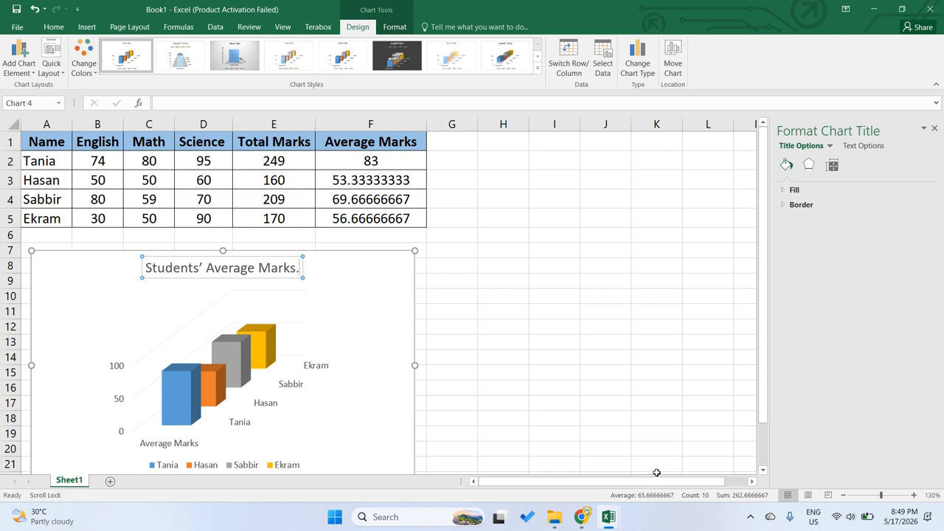
key("BackSpace")
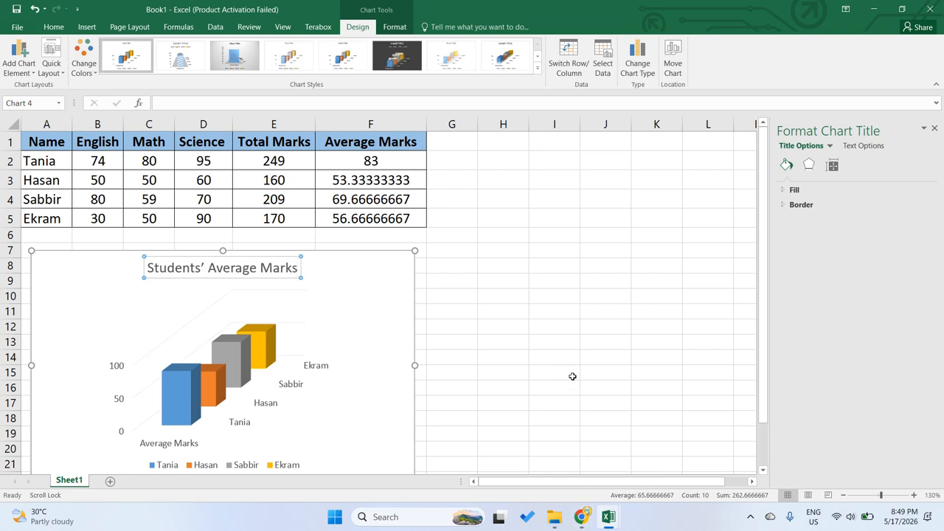
- Read Task 6's MAX, MIN and COUNT requirements in the assignment in Chrome, and return to Book1 in Excel
left_click(582, 516)
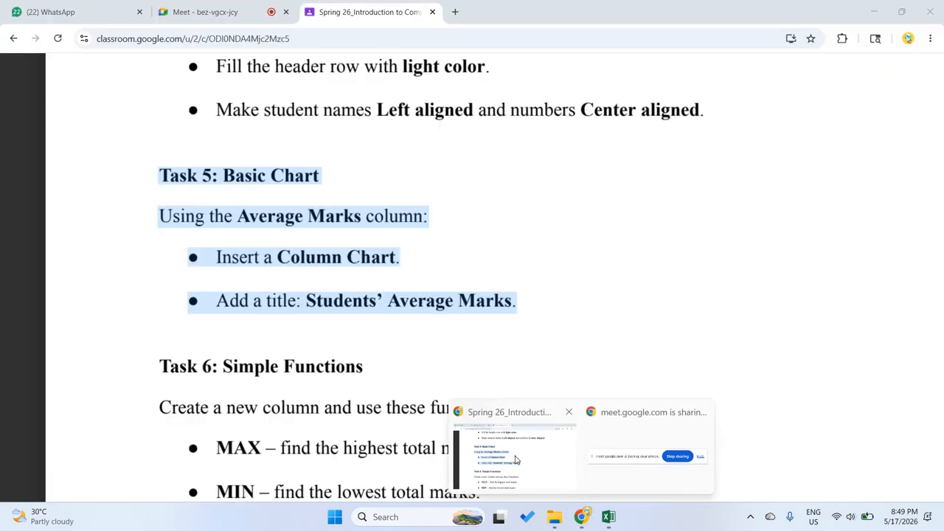
scroll(398, 387, "down", 2)
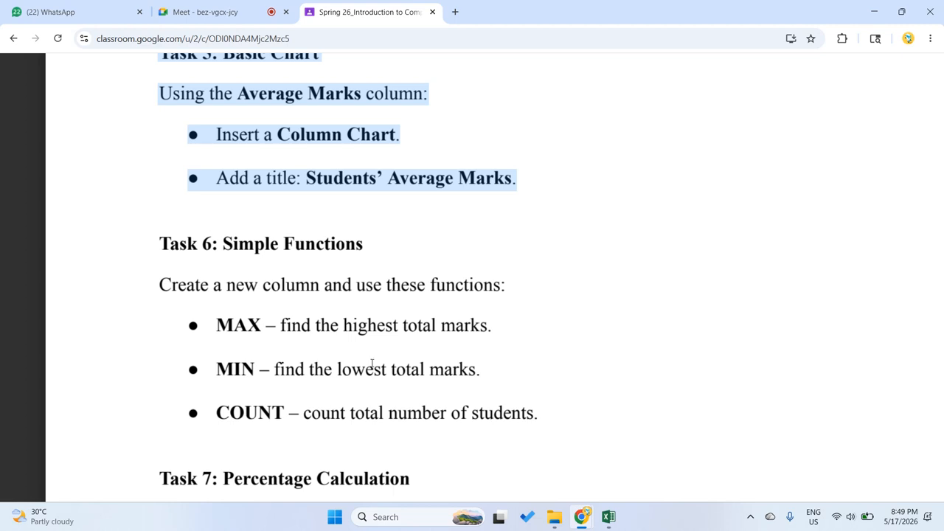
left_click(223, 325)
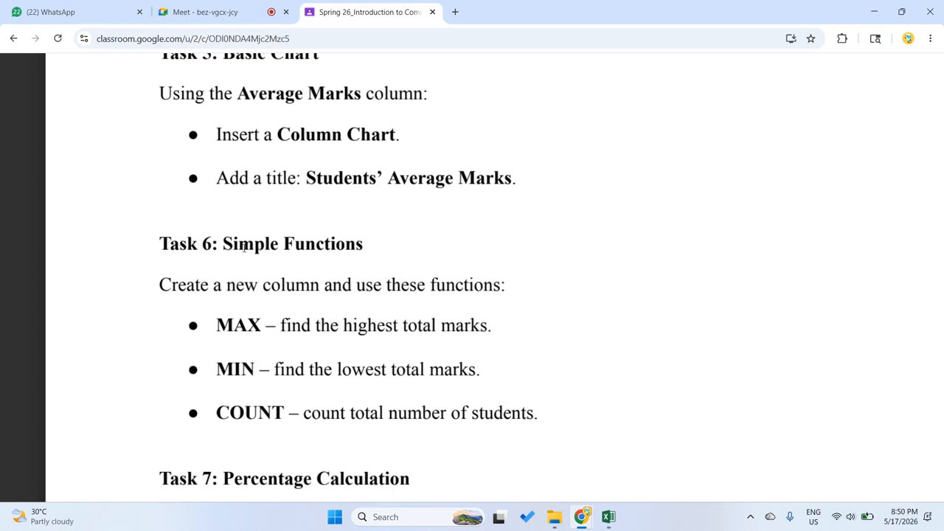
left_click_drag(226, 287, 352, 282)
left_click(343, 284)
double_click(231, 286)
left_click(246, 324)
left_click(609, 517)
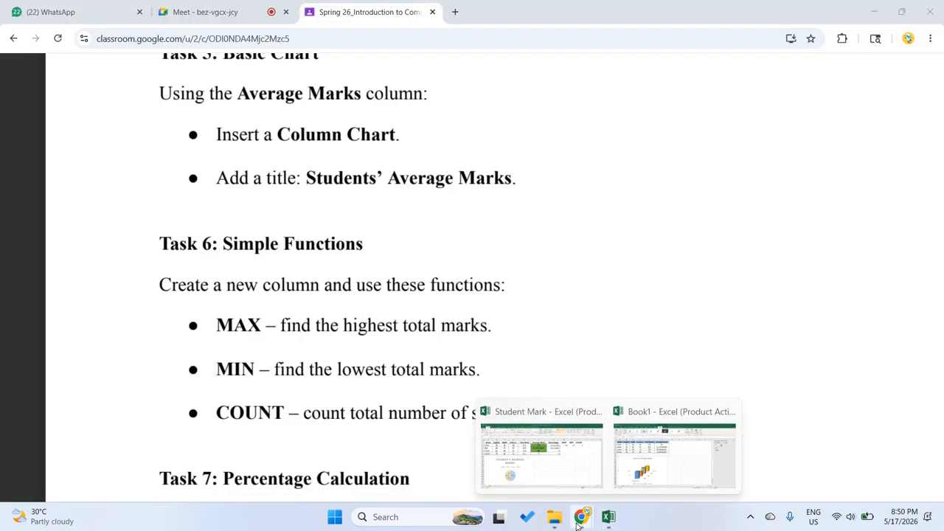
double_click(224, 319)
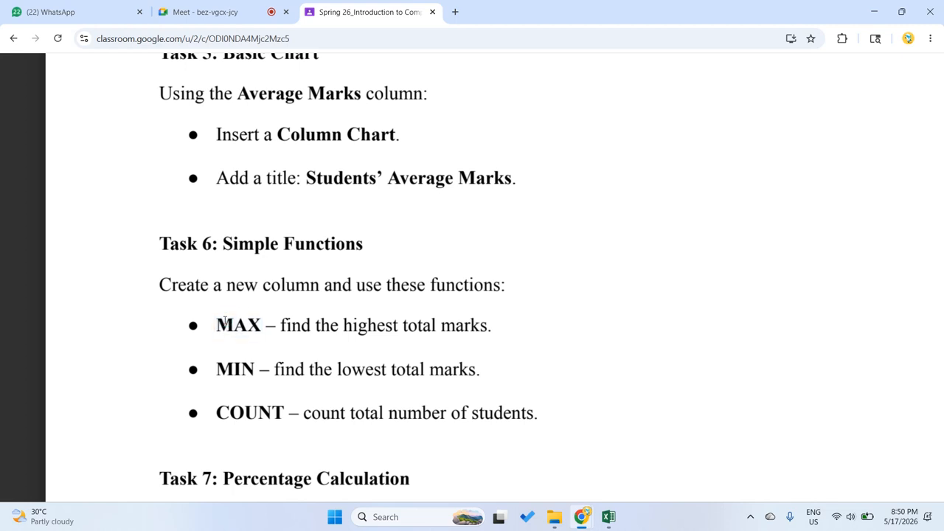
left_click(608, 516)
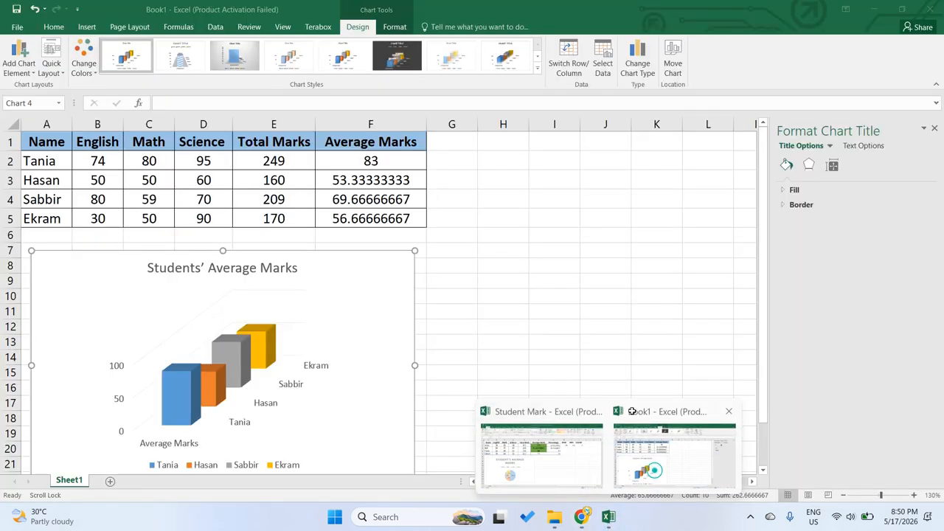
- Enter the heading MAX in cell G1 of Book1
left_click(632, 411)
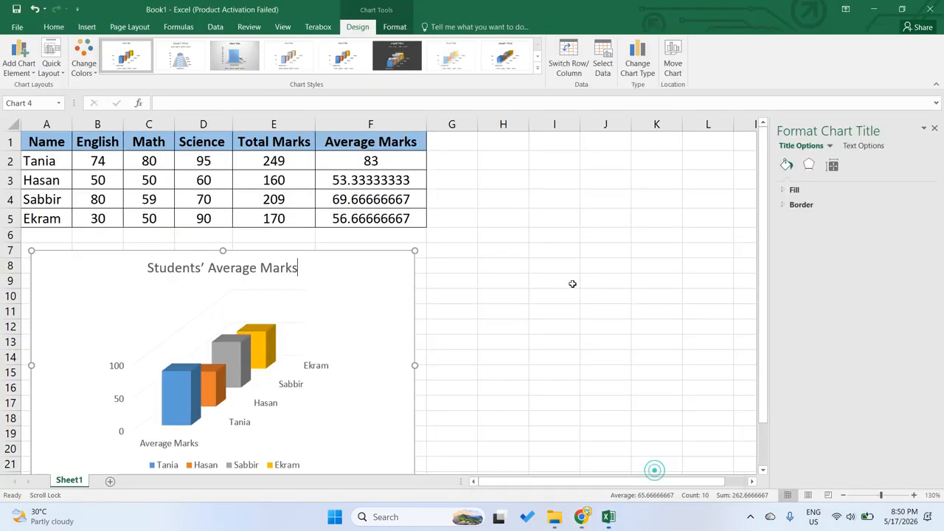
double_click(448, 143)
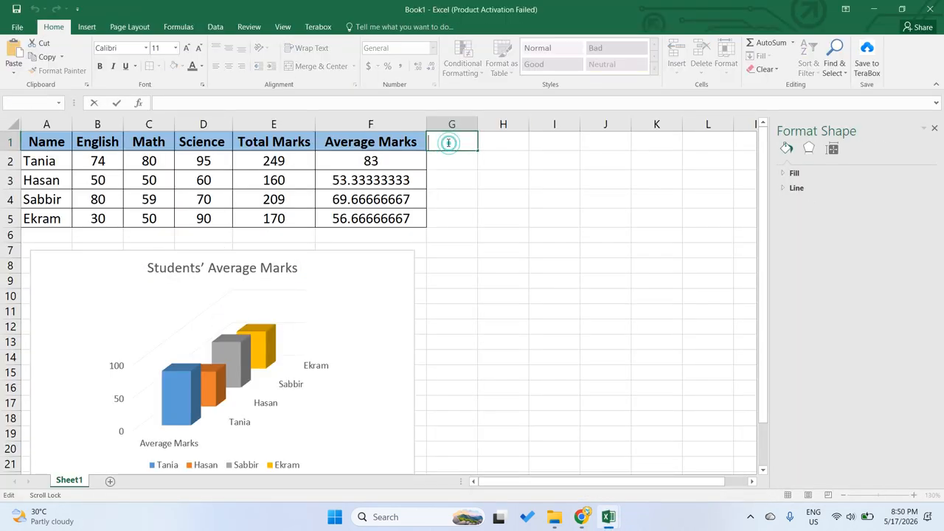
type("max")
key("BackSpace")
key("BackSpace")
key("BackSpace")
type("MAX")
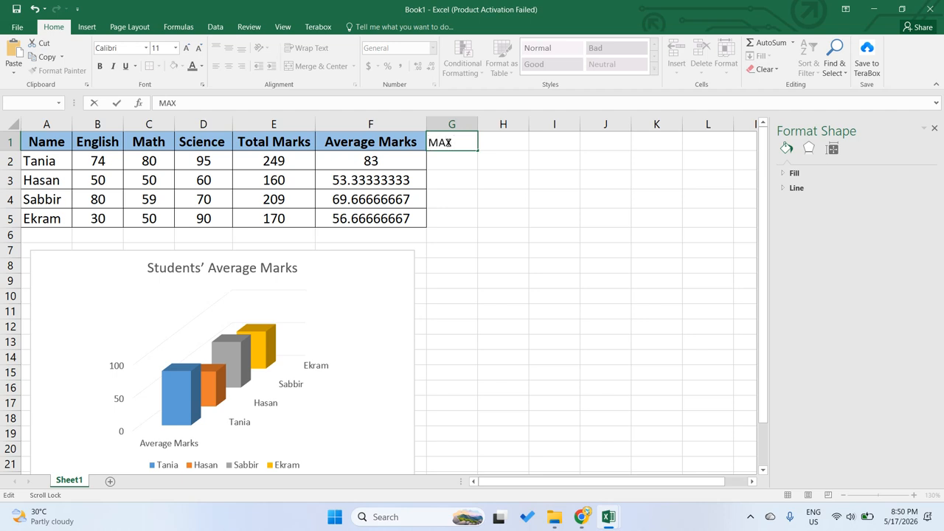
- Enter the heading MIN in cell H1 and the heading COUNT in cell I1
left_click(516, 137)
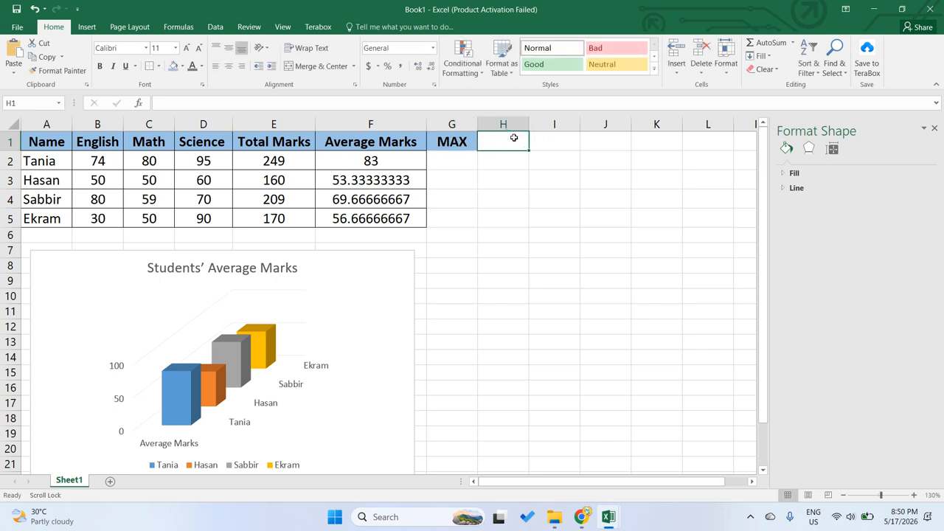
type("MIN")
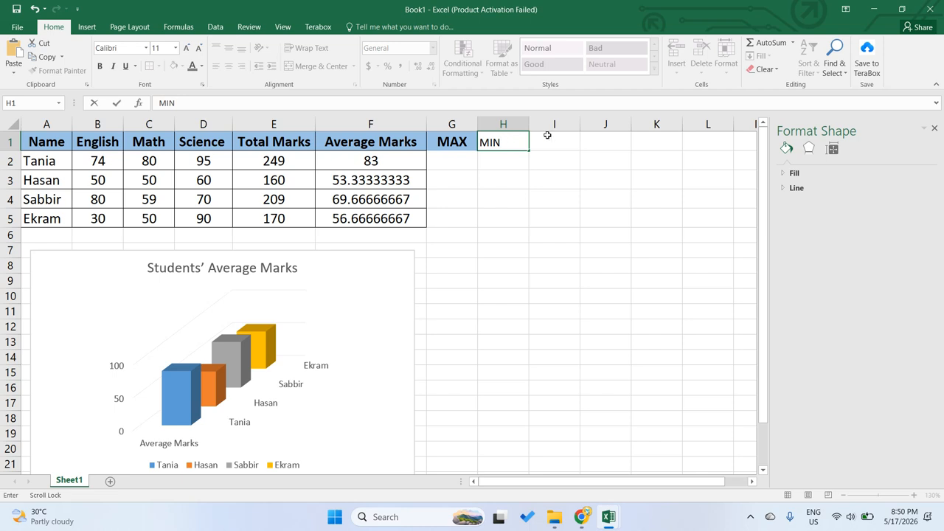
left_click(552, 139)
type("COUNT")
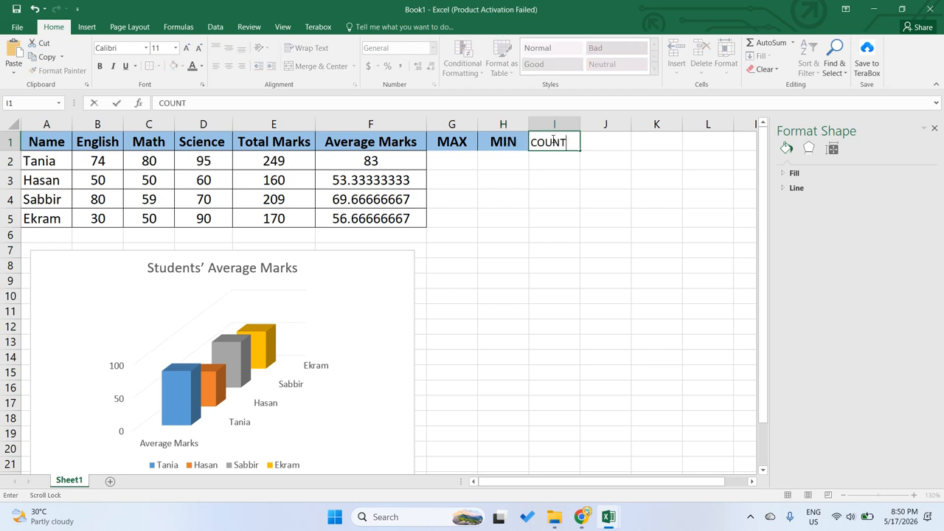
left_click(587, 515)
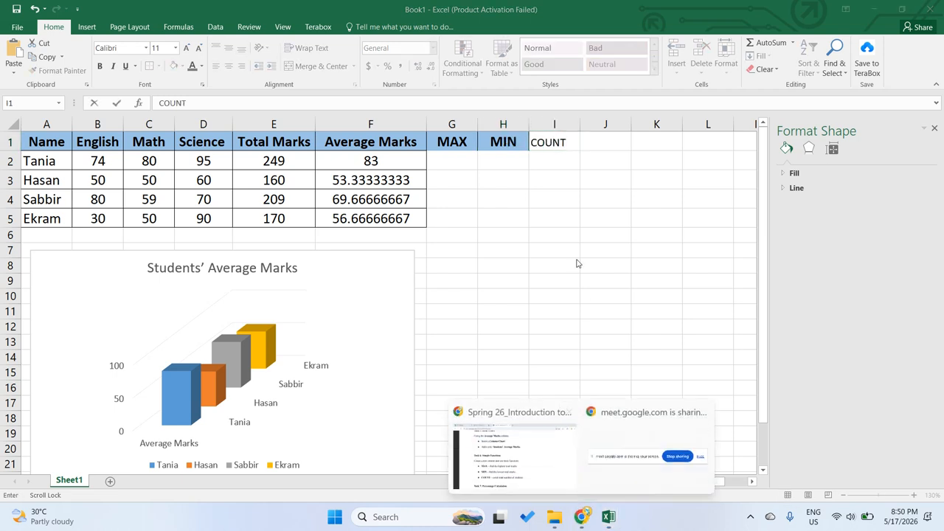
left_click(558, 140)
left_click(585, 145)
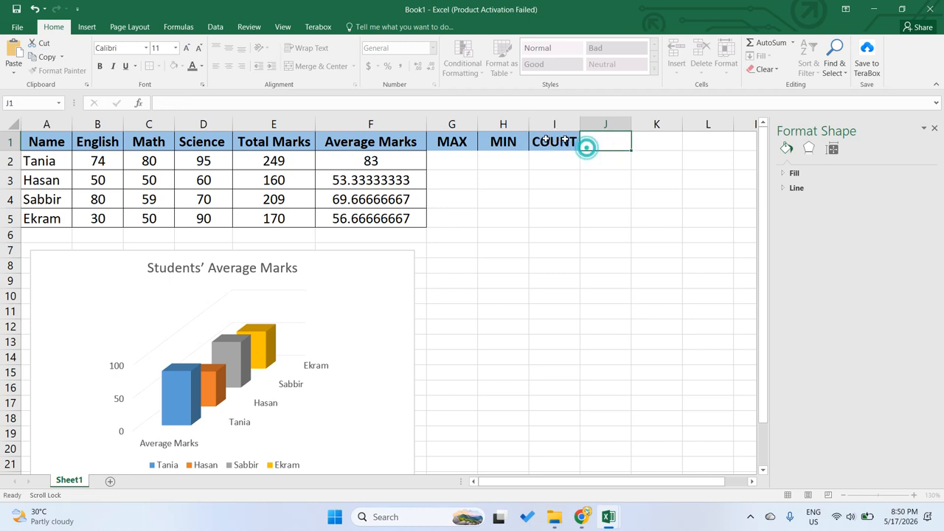
left_click(494, 140)
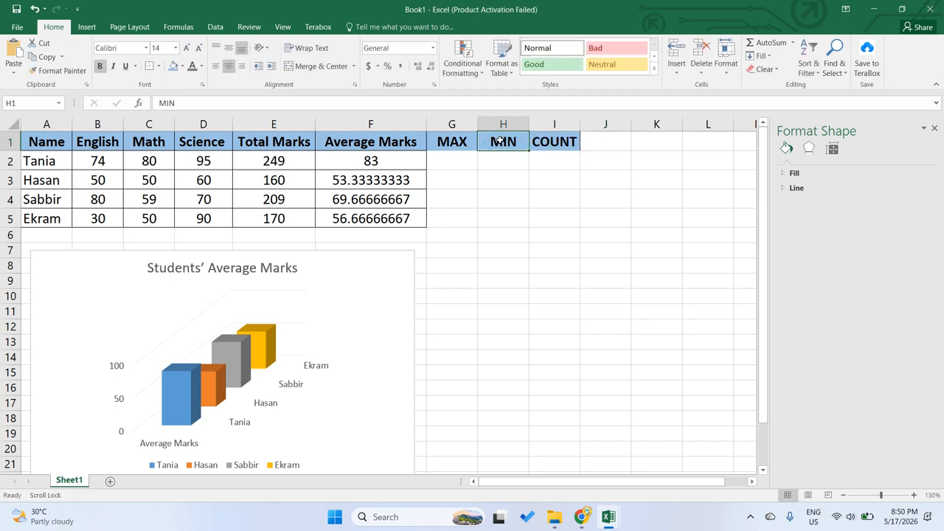
left_click(451, 165)
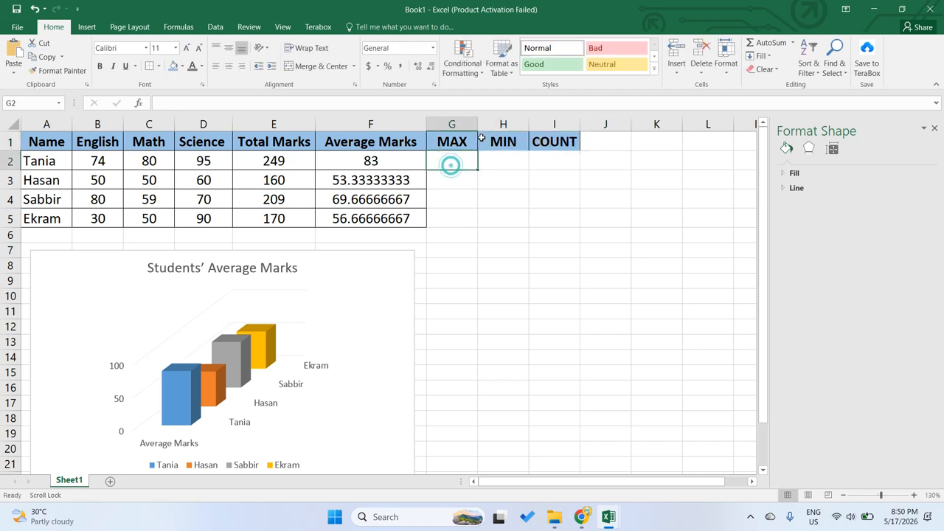
left_click(498, 145)
left_click(458, 145)
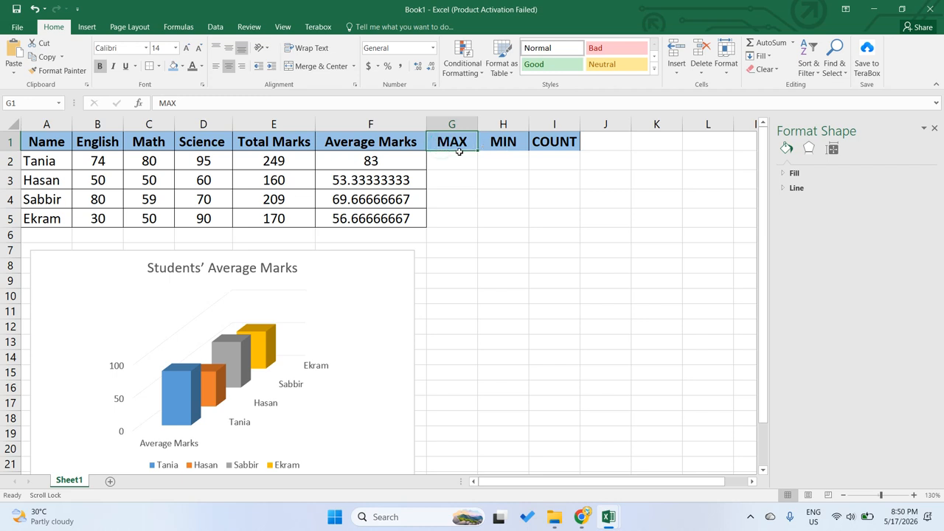
left_click(666, 144)
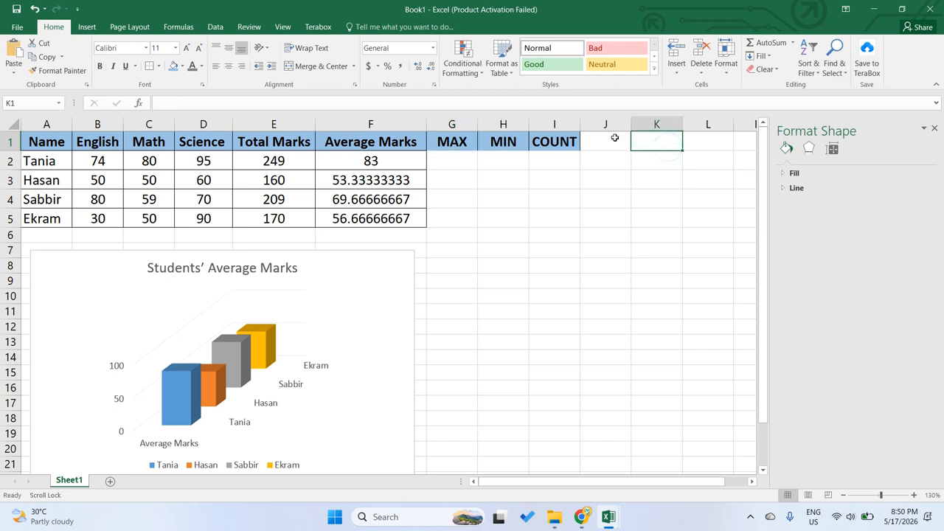
left_click(602, 143)
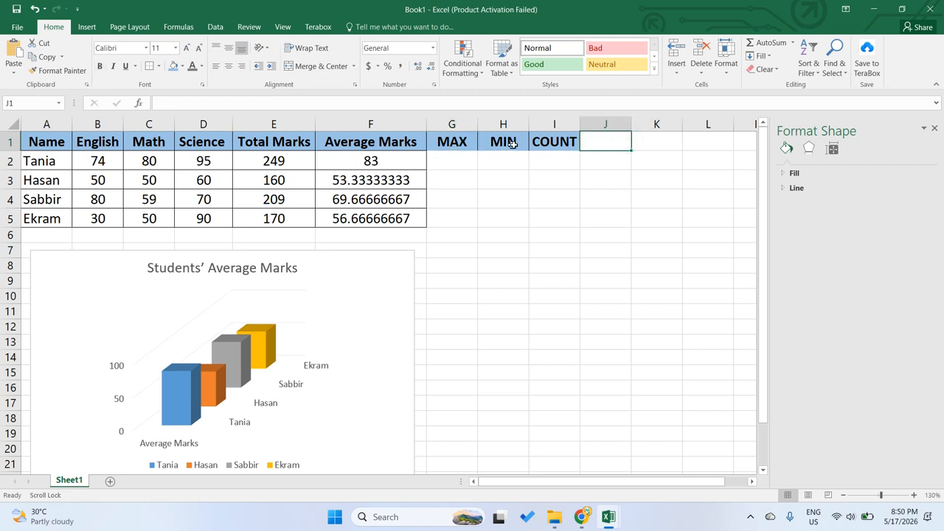
- Remove the blue fill from the MAX, MIN and COUNT heading cells G1:I1
left_click(454, 159)
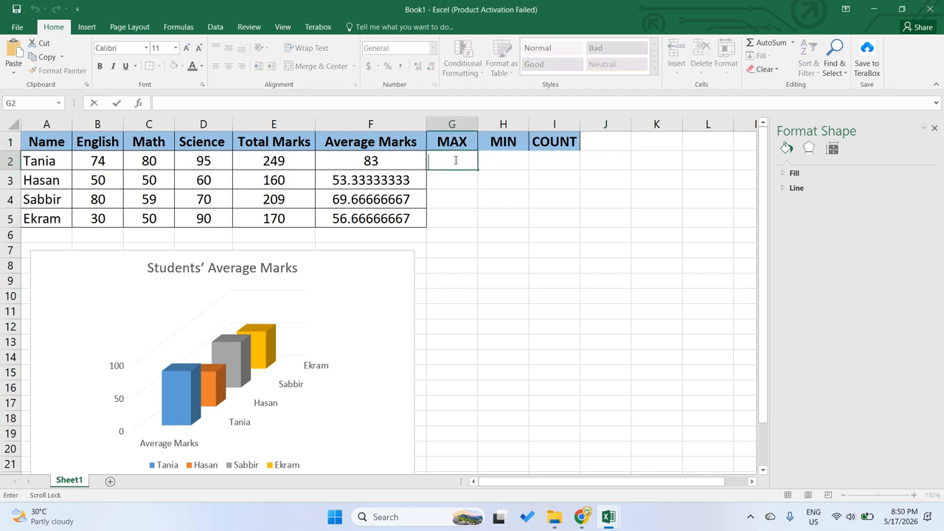
left_click(435, 140)
left_click_drag(435, 140, 565, 143)
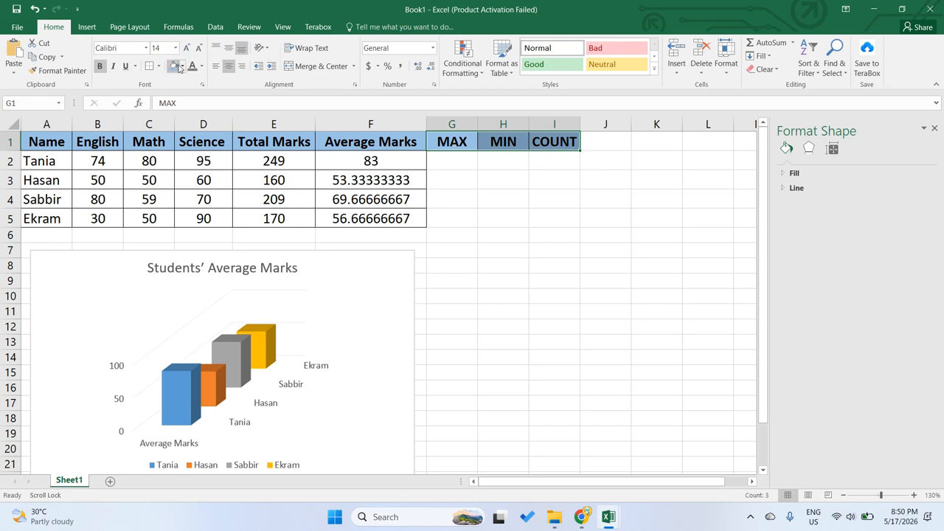
left_click(182, 67)
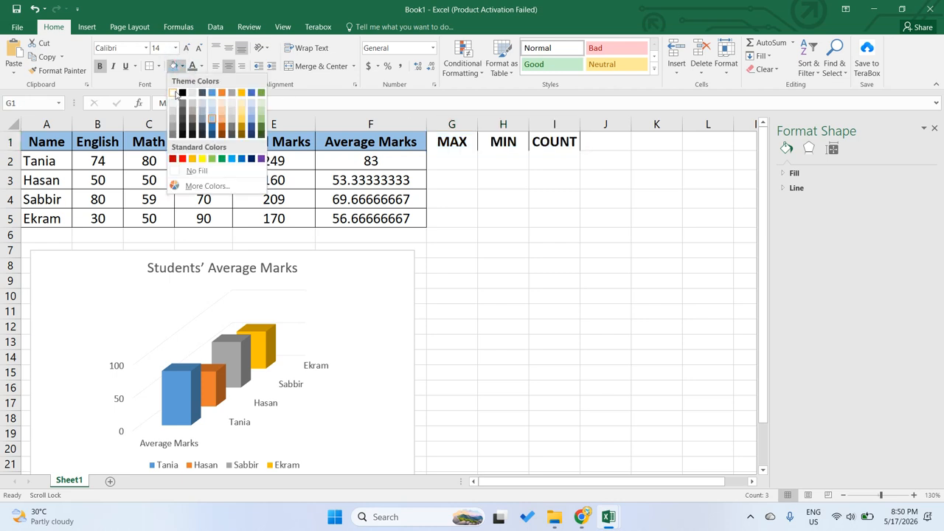
left_click(174, 171)
left_click(521, 179)
left_click(475, 158)
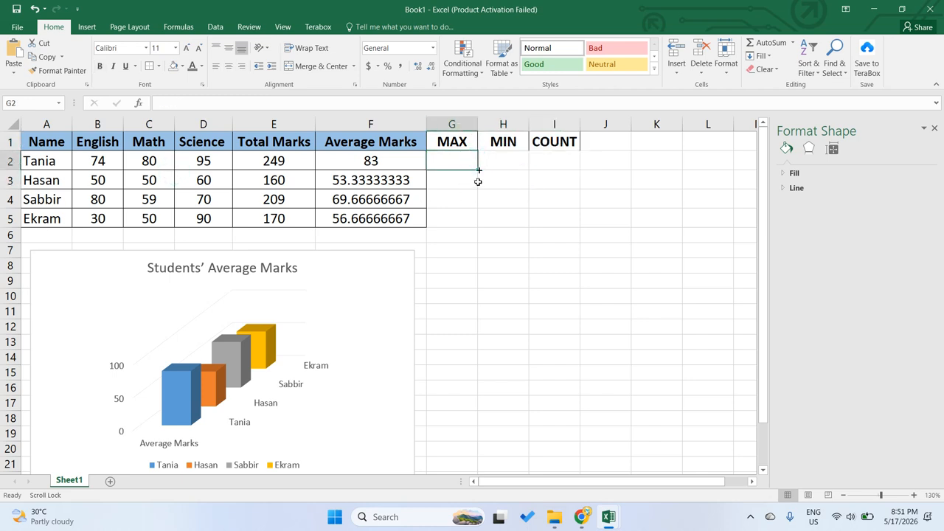
left_click(465, 171)
left_click_drag(489, 192, 463, 193)
left_click(468, 159)
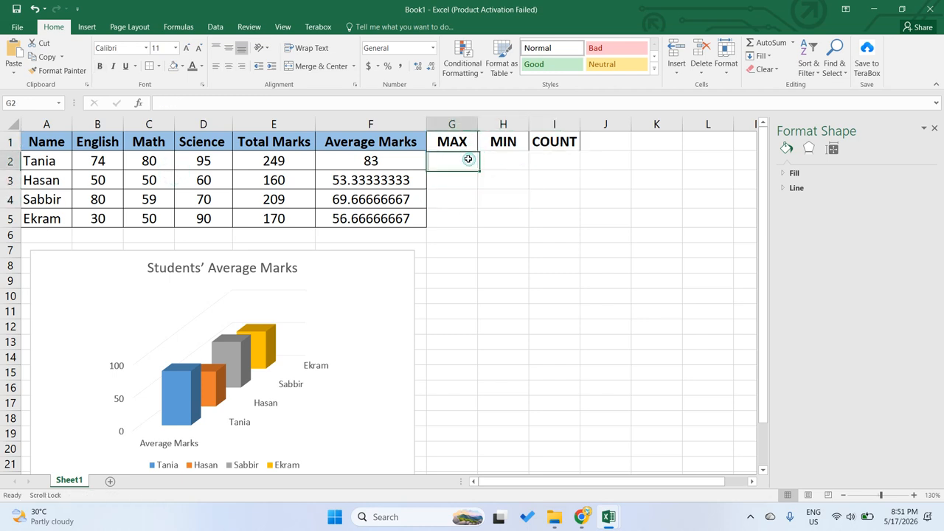
- Check Task 6's MAX requirement in the assignment in Chrome, and return to the Total Marks column of Book1 in Excel
left_click(519, 459)
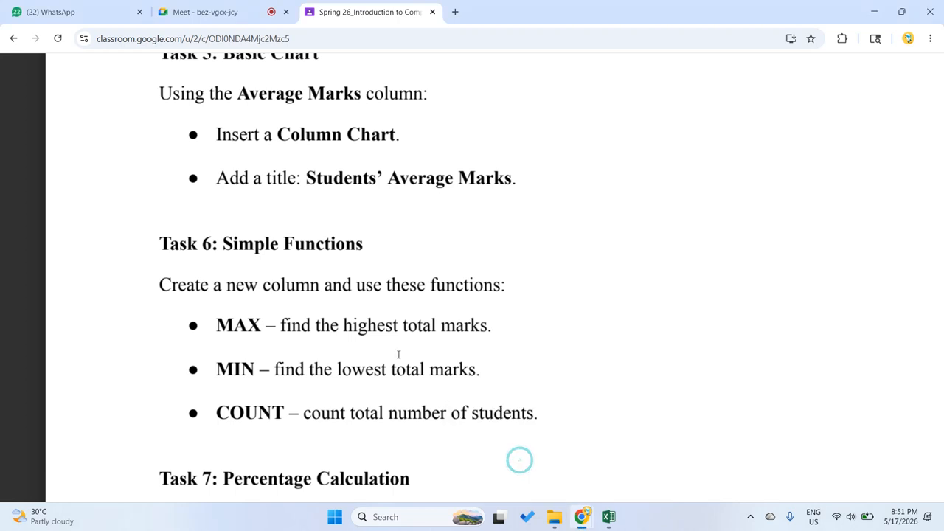
scroll(317, 243, "up", 1)
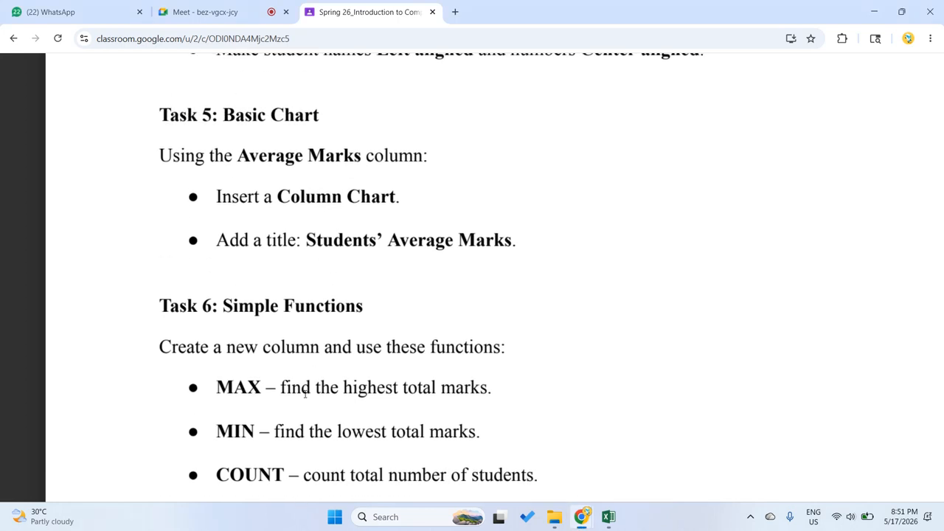
scroll(304, 394, "down", 1)
left_click_drag(281, 322, 453, 331)
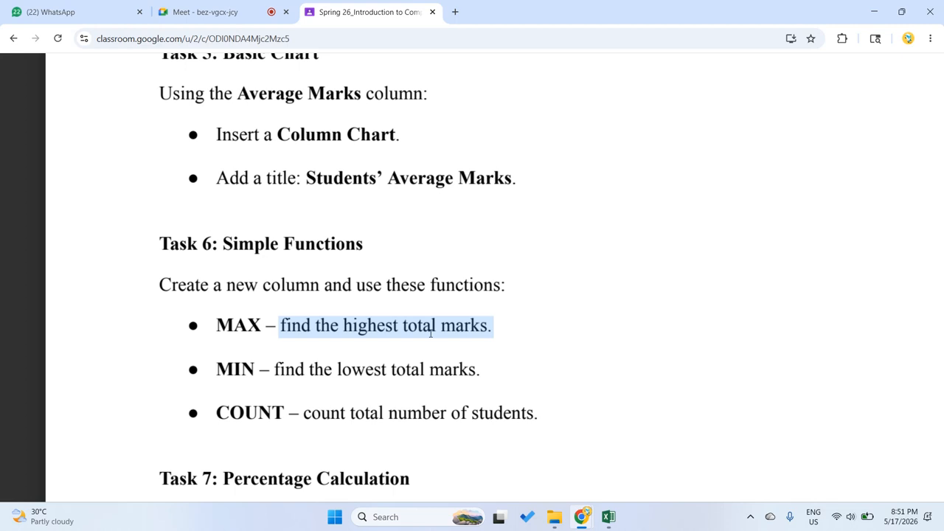
mouse_move(607, 516)
left_click(647, 455)
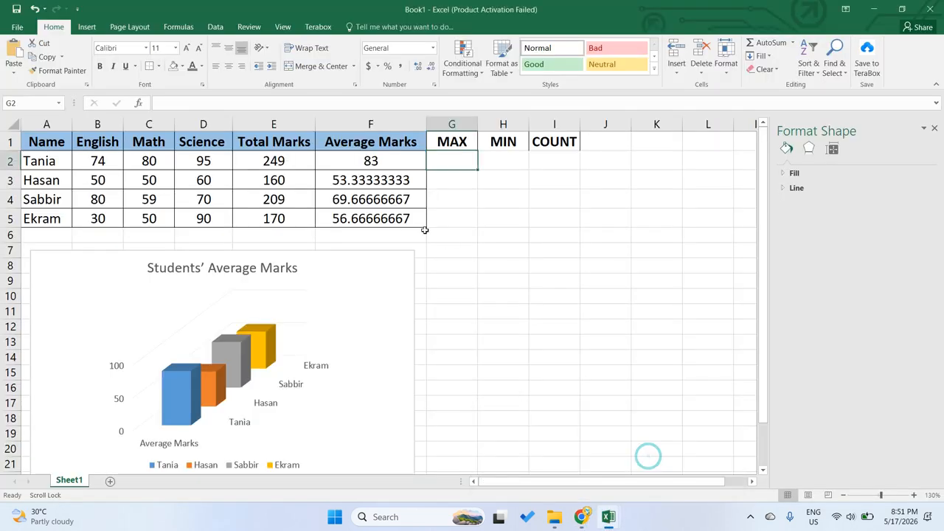
left_click(289, 155)
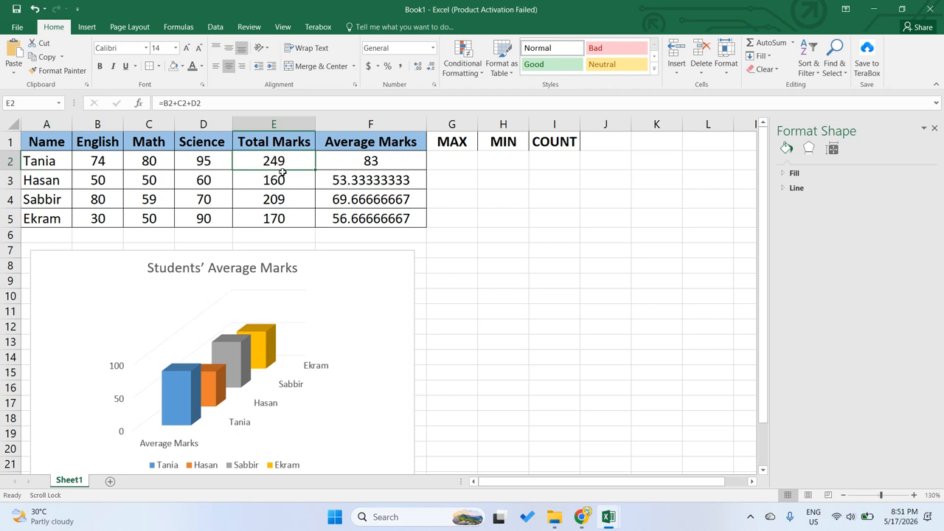
left_click(279, 178)
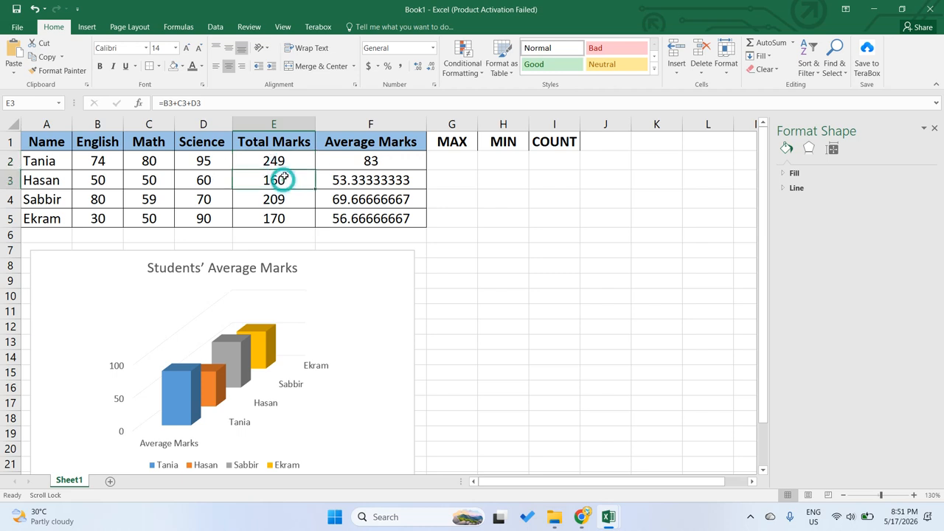
left_click(450, 160)
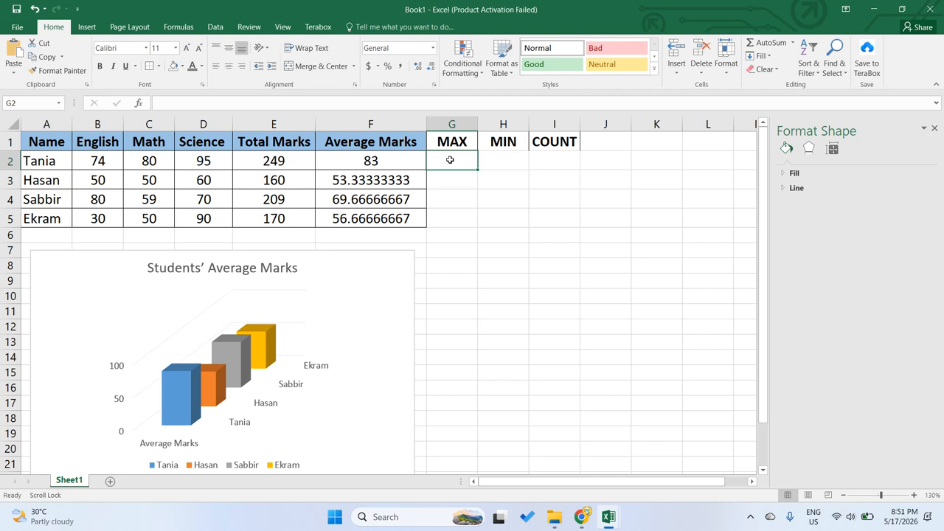
left_click(793, 44)
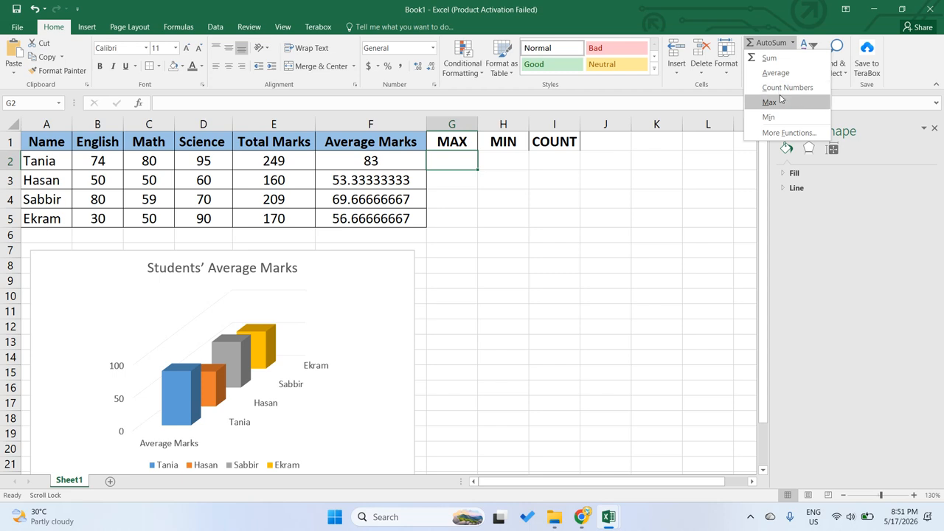
left_click(436, 162)
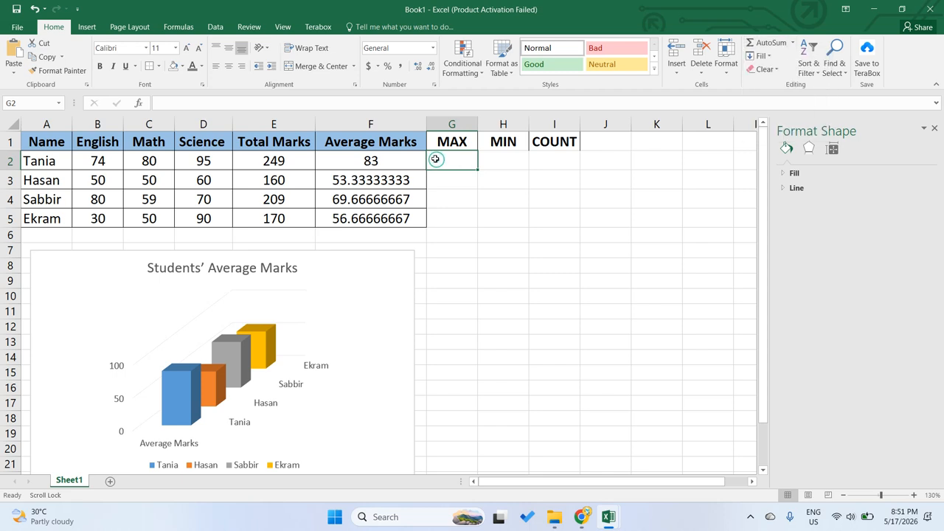
left_click(793, 43)
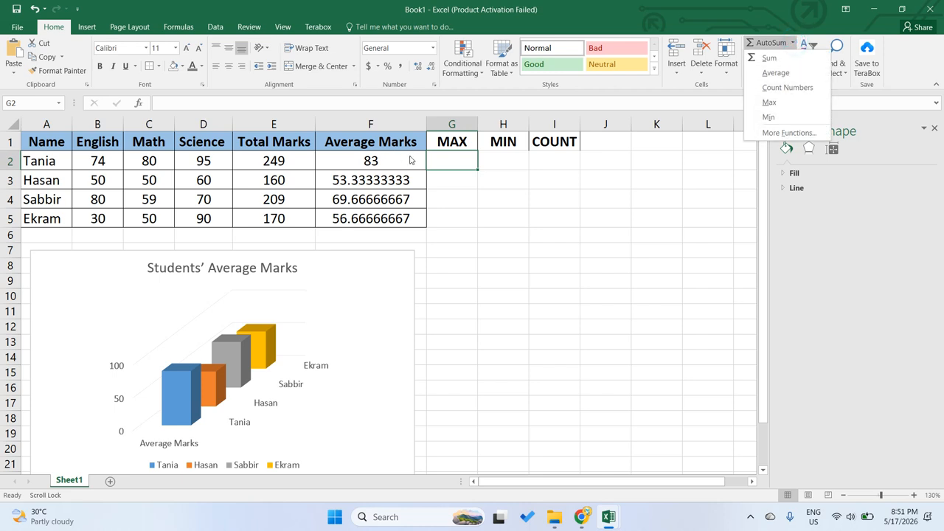
left_click(440, 155)
- Find the highest total marks in cell G2 with the formula =MAX(E:E)
double_click(441, 156)
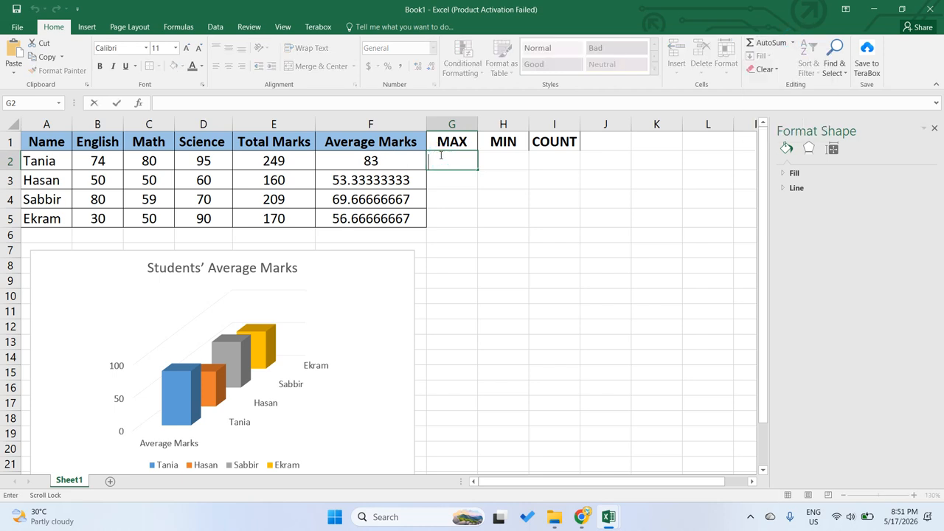
type("=")
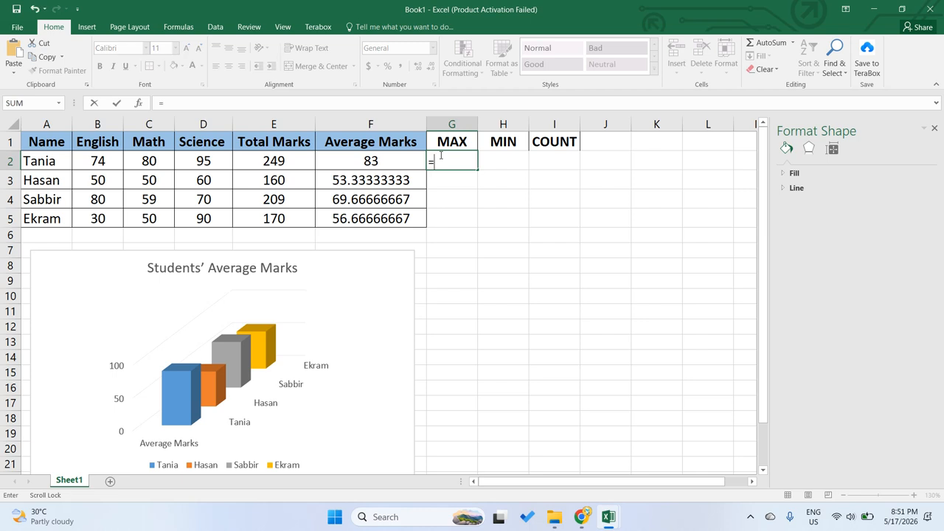
type("M")
key("BackSpace")
type("MAX()")
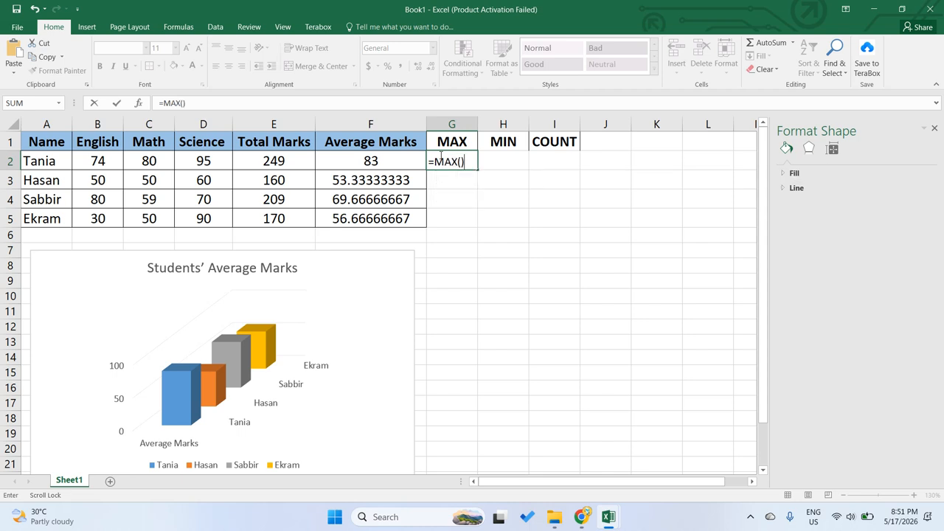
key("BackSpace")
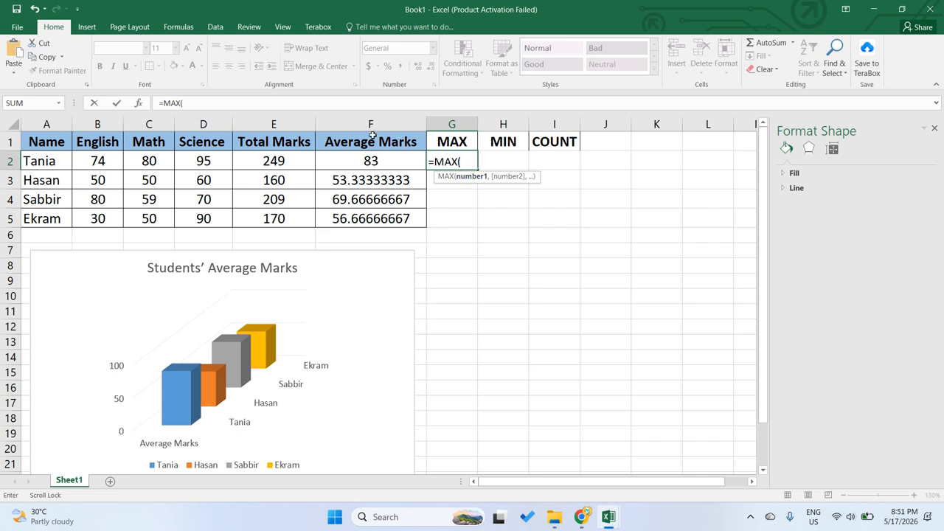
left_click(279, 123)
type(")")
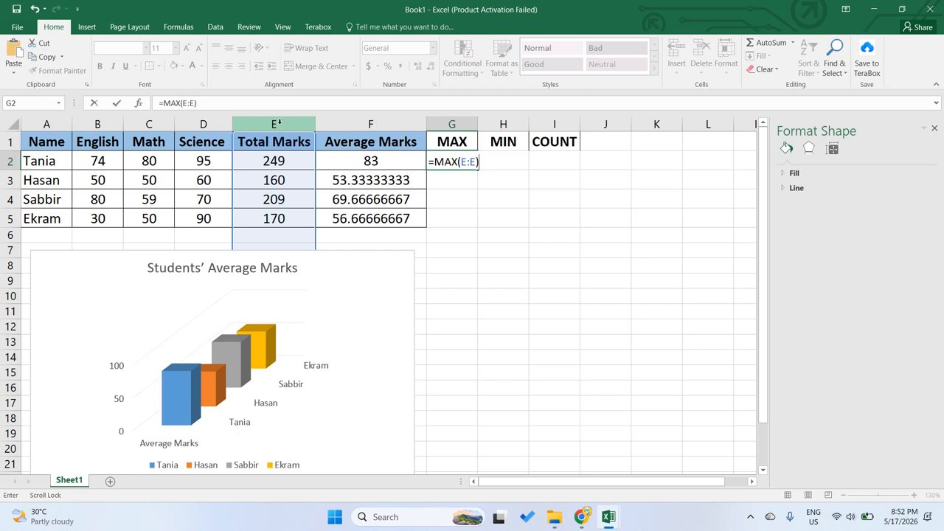
key("Return")
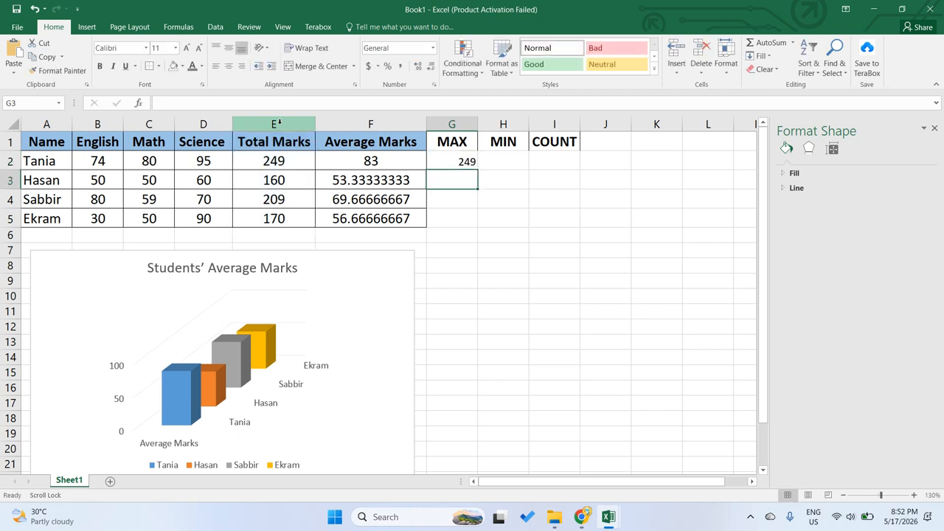
left_click(278, 165)
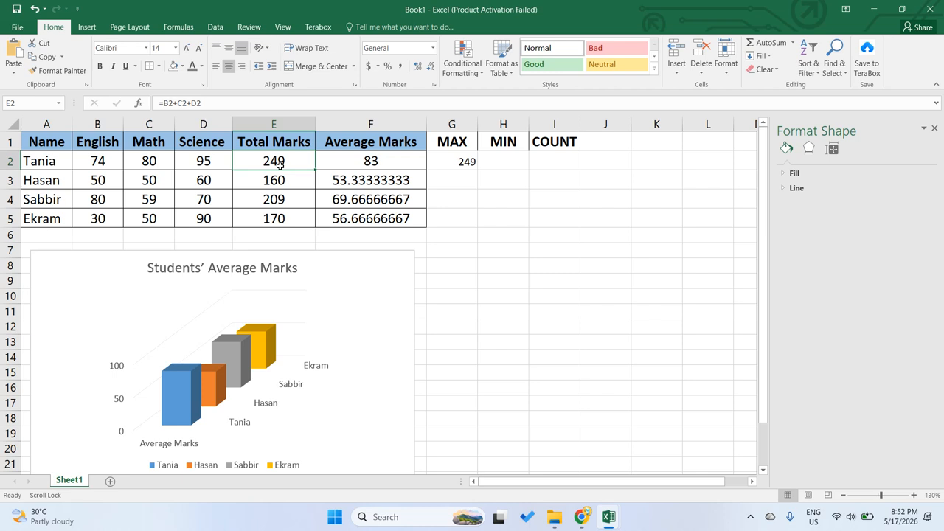
- Set the Math mark in C2 to 30 and compare the MAX result in G2 with the Total Marks column
double_click(160, 159)
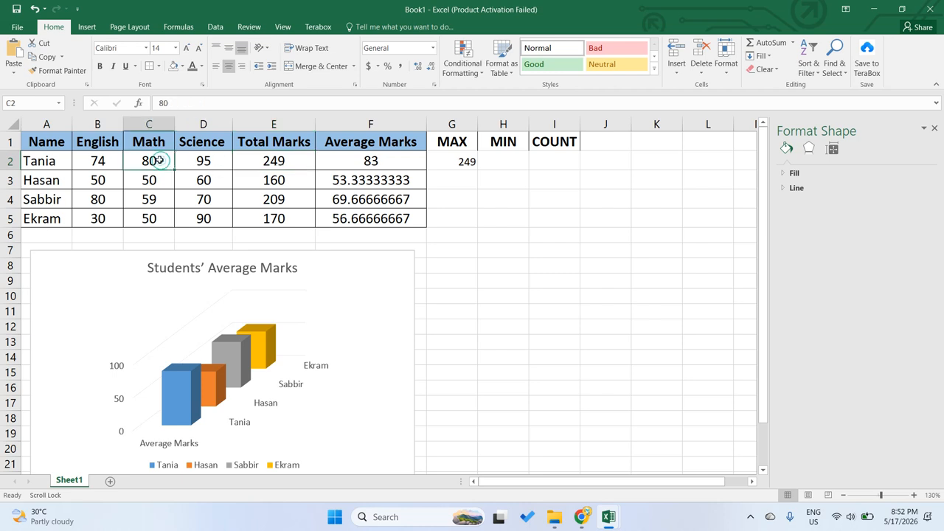
key("BackSpace")
key("BackSpace")
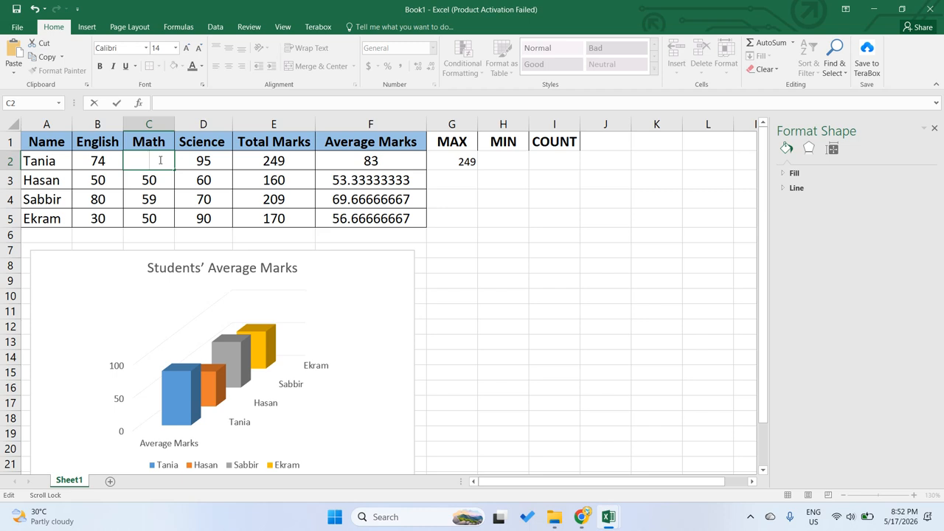
type("30")
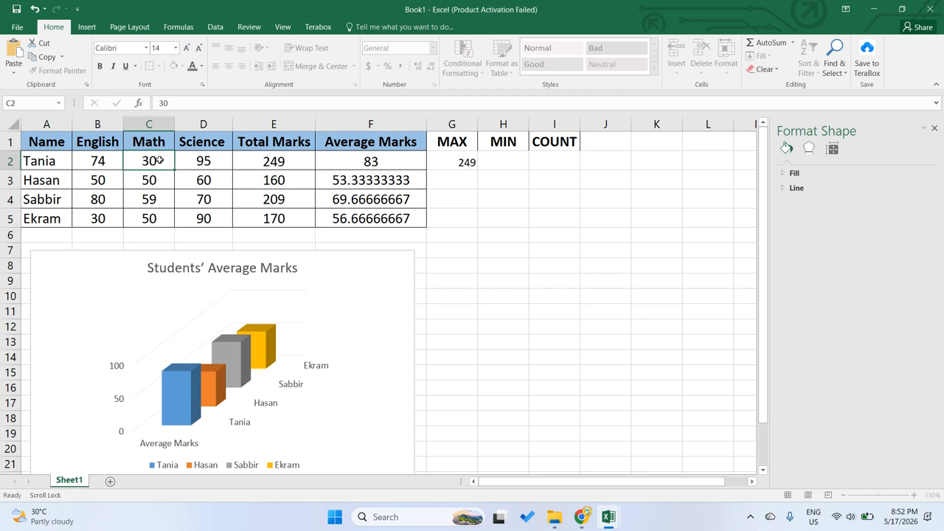
key("Return")
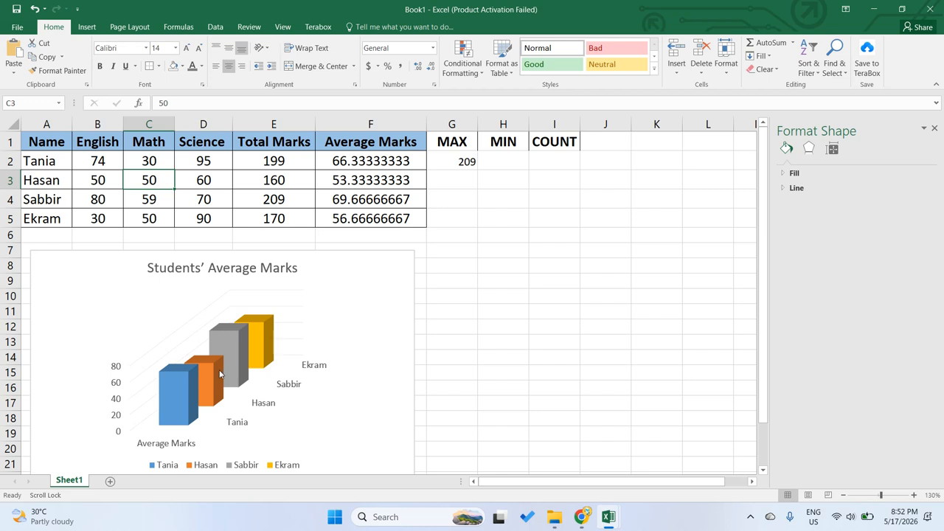
left_click(469, 160)
left_click(272, 202)
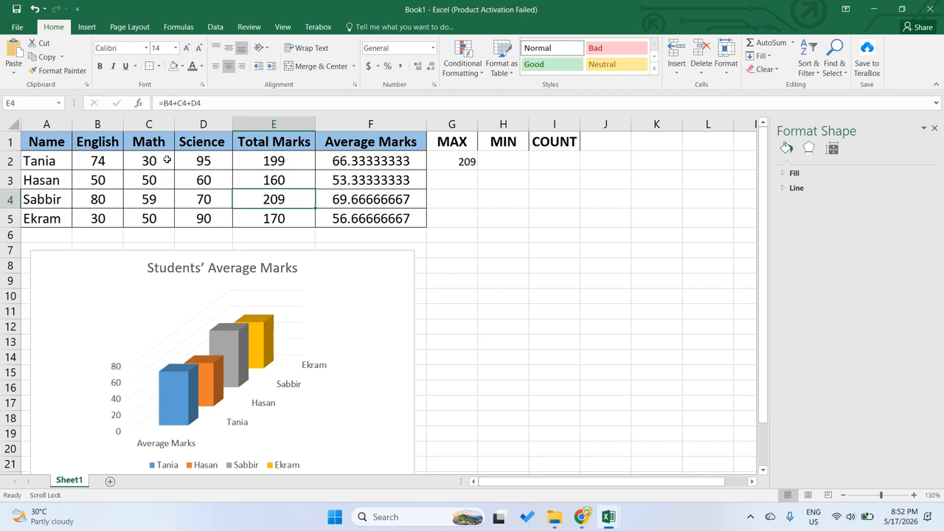
left_click(459, 164)
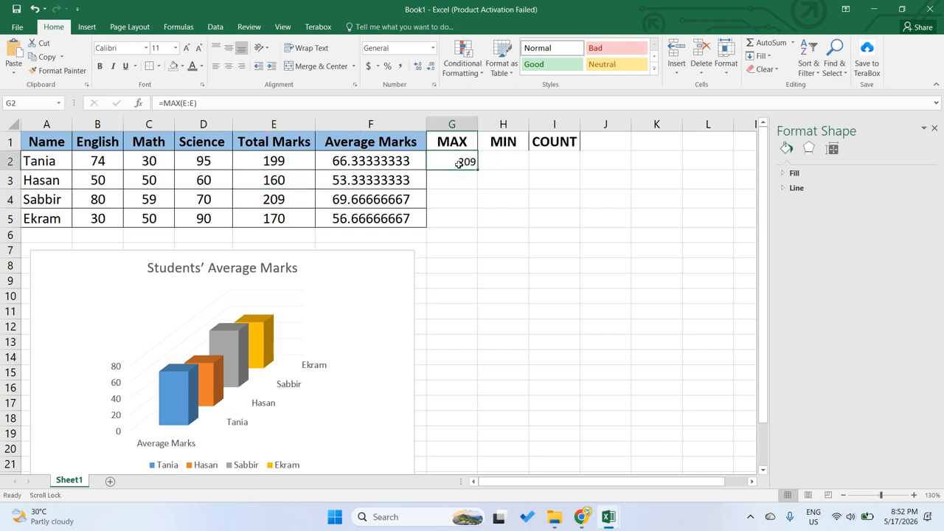
- Check Task 6's MIN requirement in the assignment in Chrome, and return to cell H2 of Book1 in Excel
left_click(507, 158)
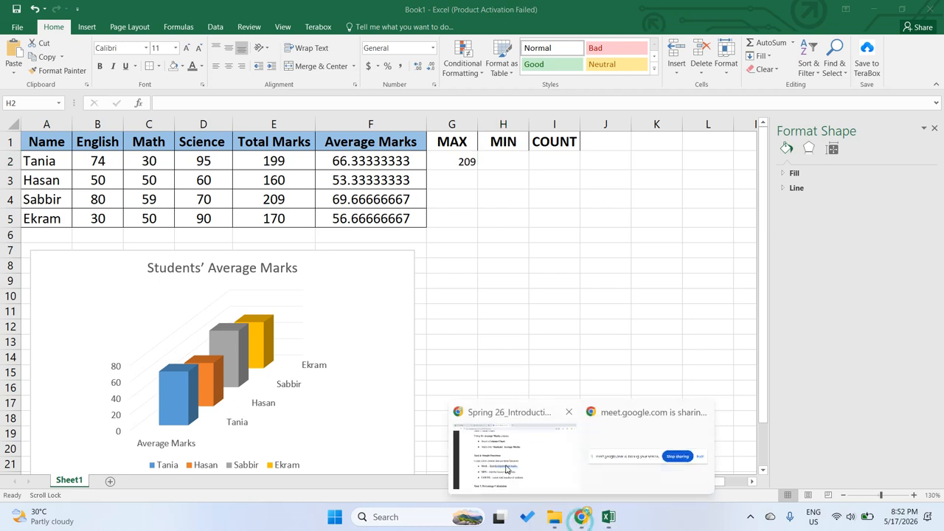
left_click(503, 462)
left_click(370, 359)
triple_click(495, 372)
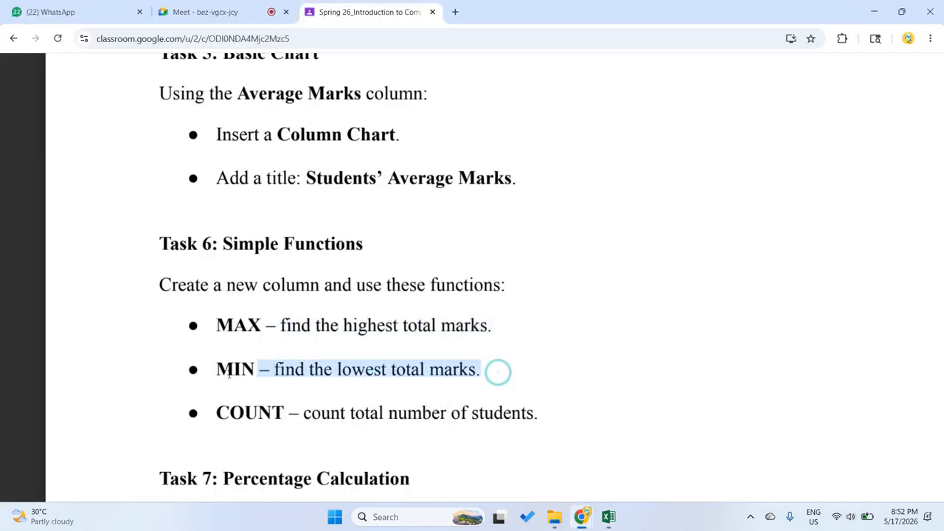
mouse_move(608, 516)
left_click(674, 450)
left_click(493, 156)
- Find the lowest total marks in cell H2 with a MIN formula over column E, rechecking the assignment's MIN requirement in Chrome
type("=")
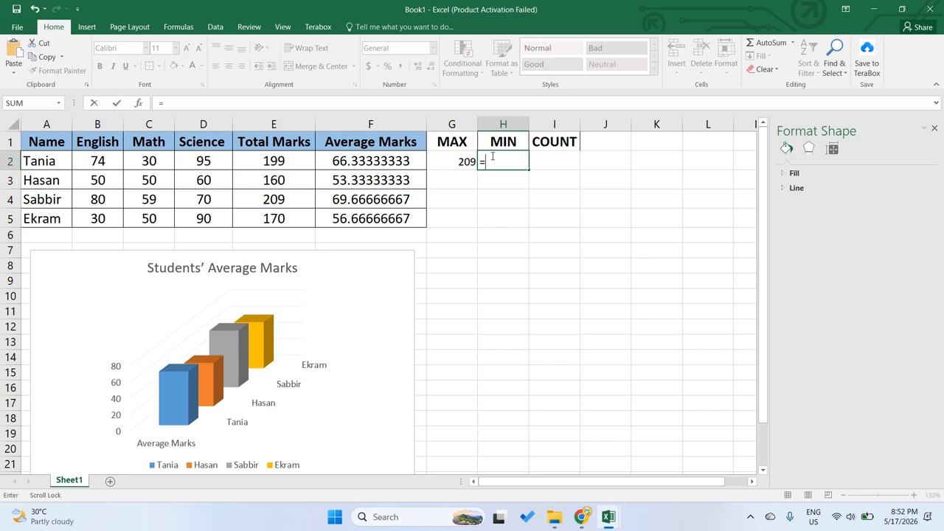
type("MI")
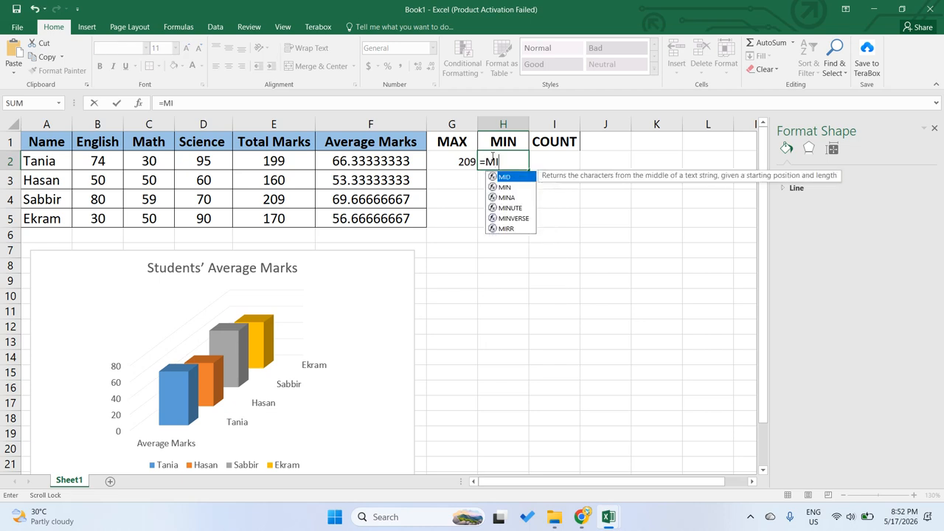
type("N(")
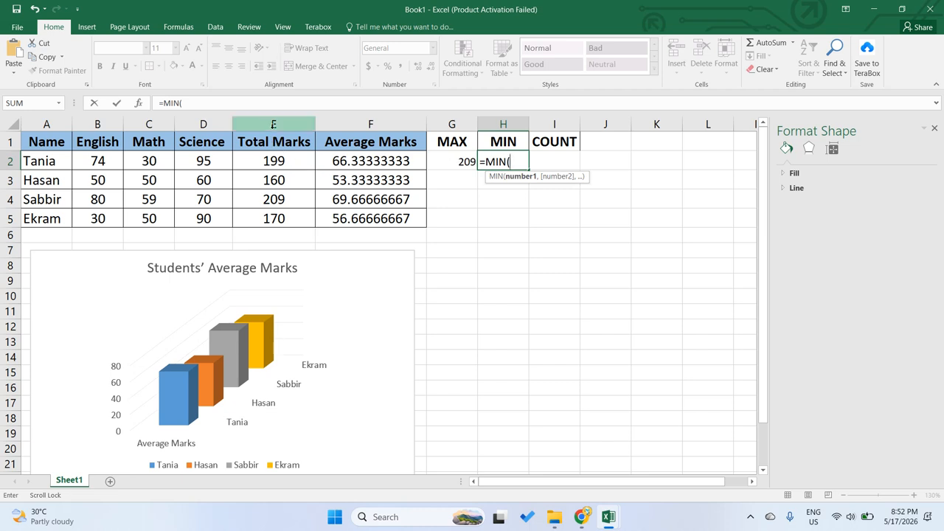
left_click(581, 516)
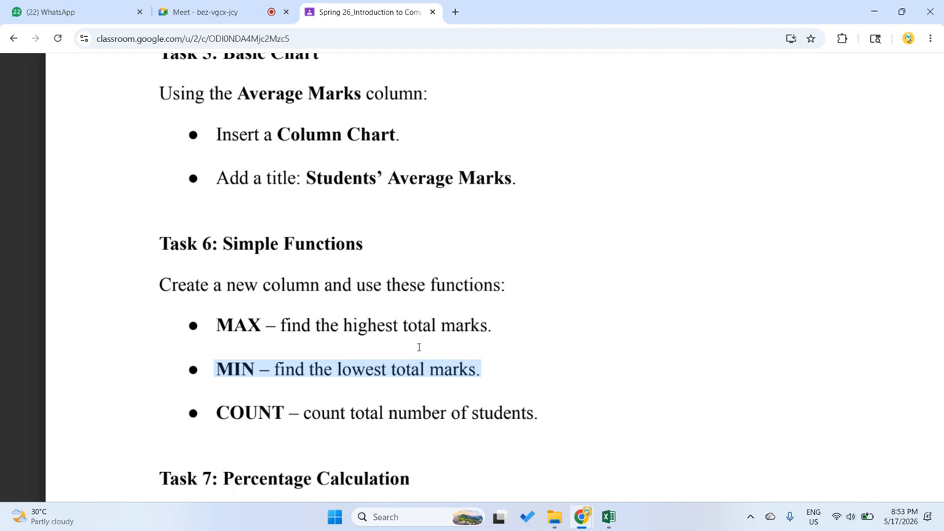
left_click(421, 371)
left_click(671, 472)
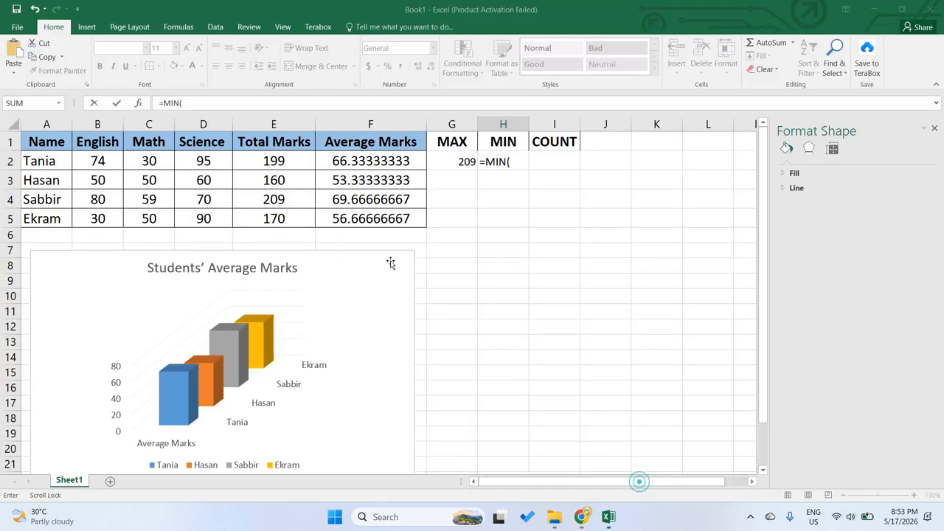
left_click(276, 124)
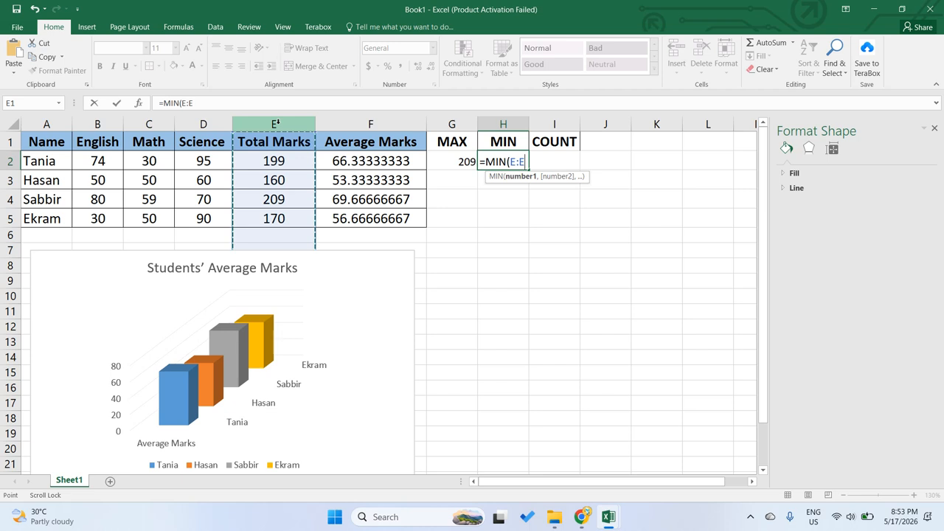
key("Return")
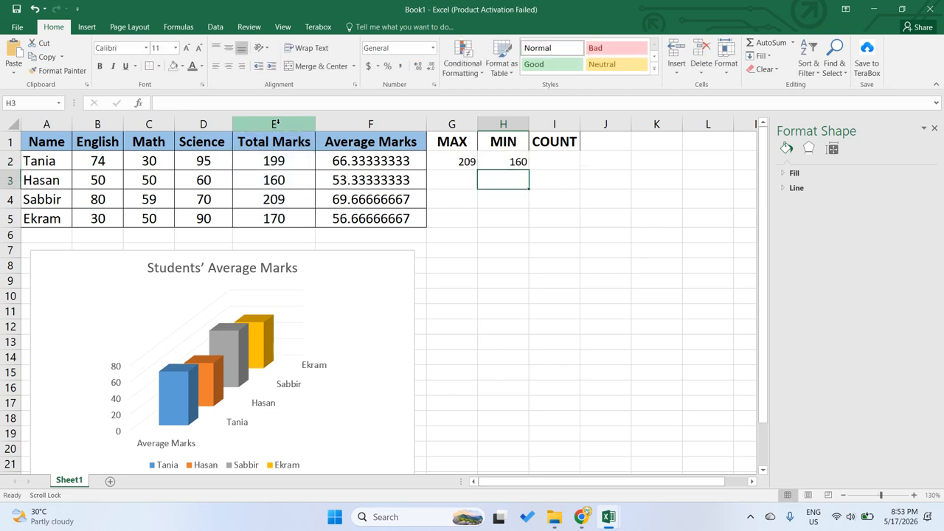
- Inspect the Total Marks formula in E3 and the student name in A3 to verify the MIN result
left_click(240, 180)
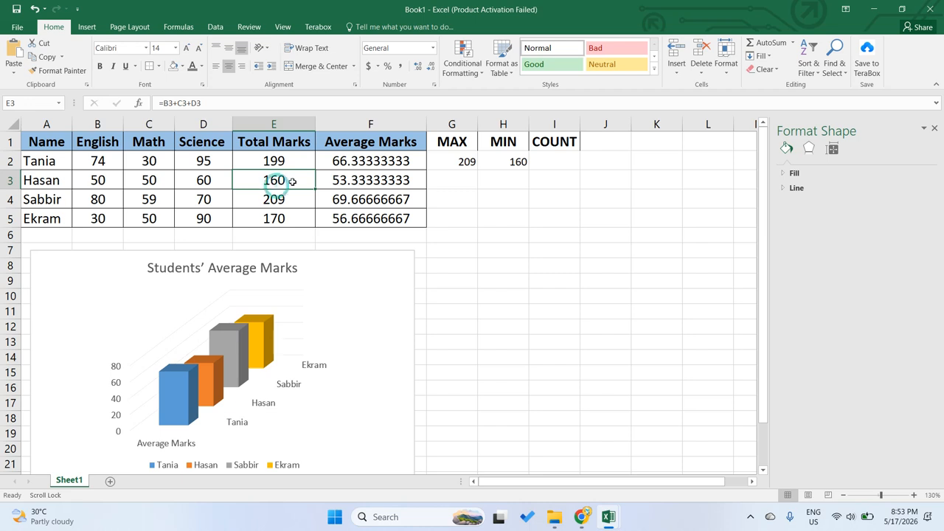
double_click(276, 182)
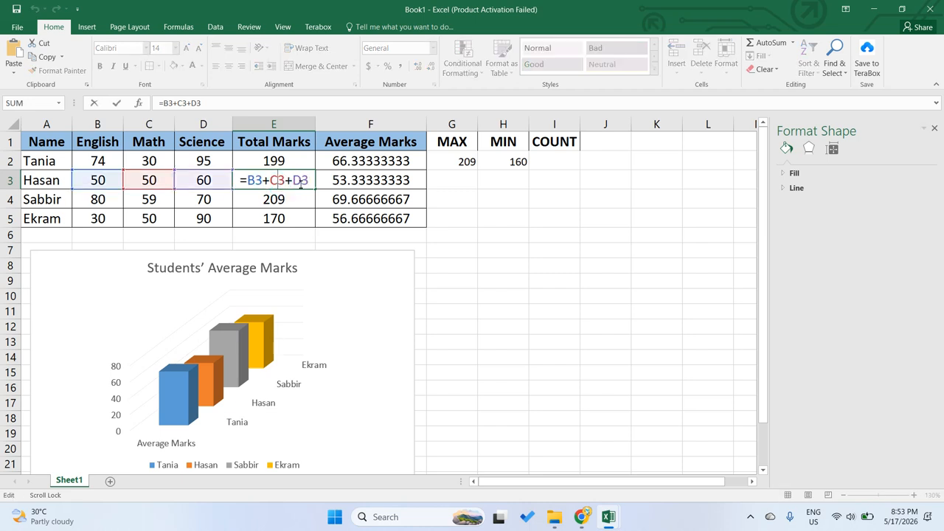
key("Return")
left_click(280, 187)
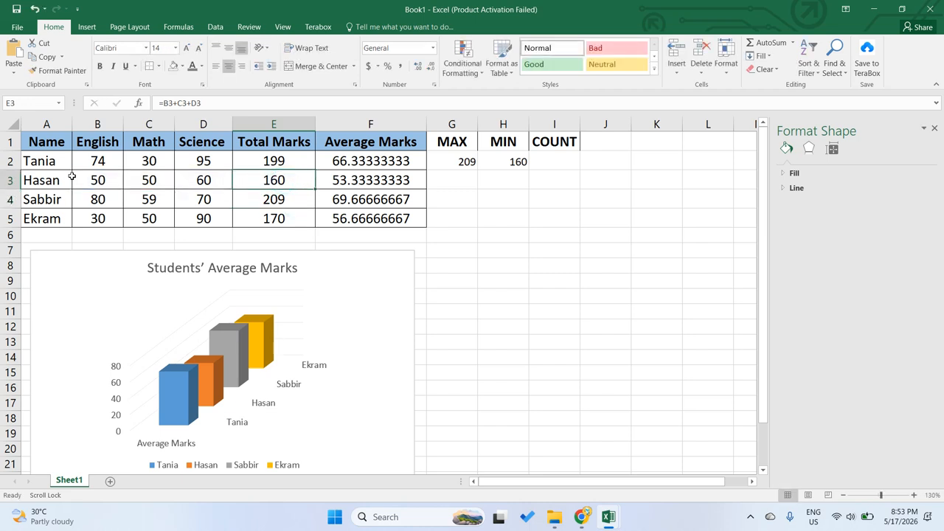
left_click(40, 180)
left_click(292, 180)
- Read Task 6's COUNT requirement in the assignment in Chrome, and return to Book1 in Excel
mouse_move(609, 522)
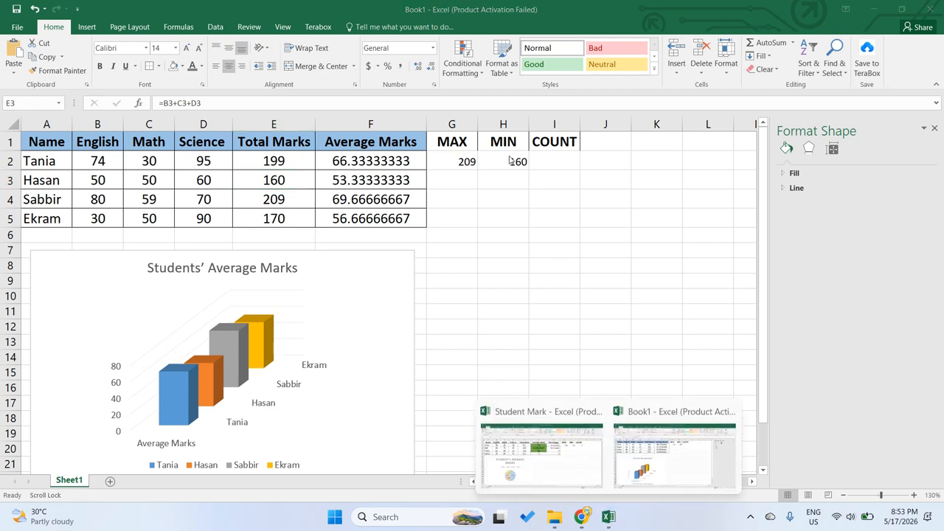
mouse_move(582, 516)
left_click(516, 451)
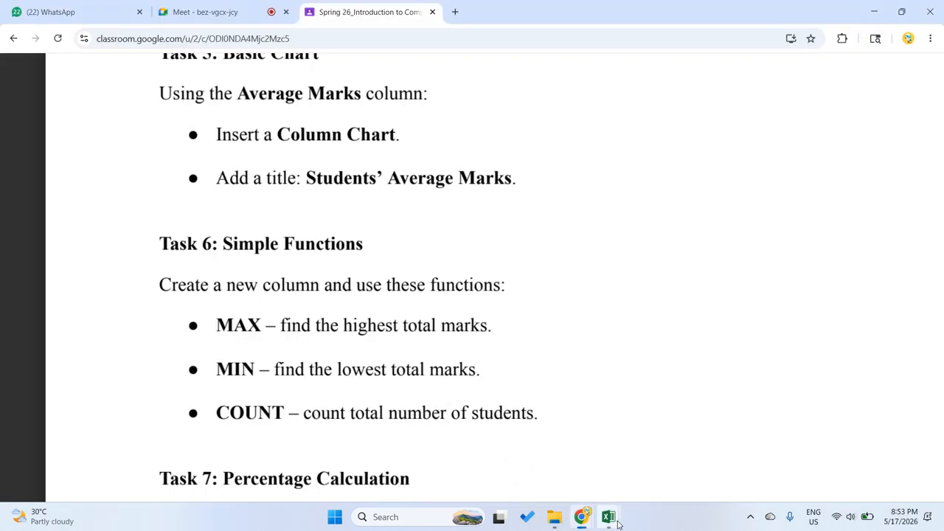
mouse_move(609, 520)
left_click(659, 468)
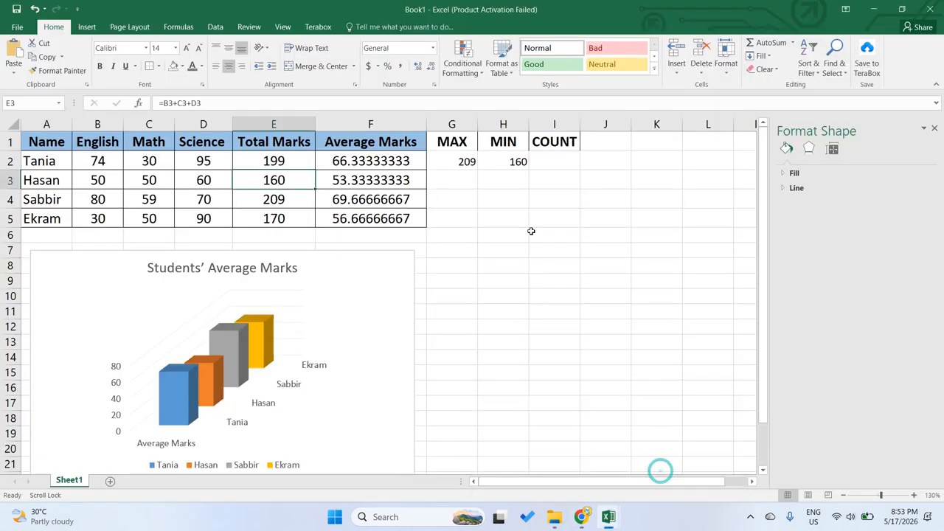
- Review the MAX, MIN and COUNT headings in G1:I1 and the cells beneath them in row 2
left_click(459, 142)
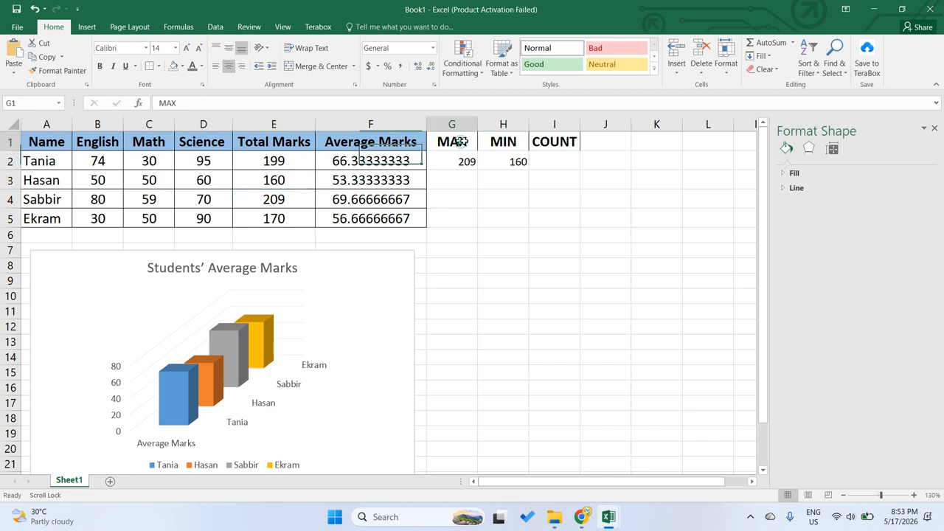
left_click(500, 143)
left_click(447, 145)
left_click(564, 143)
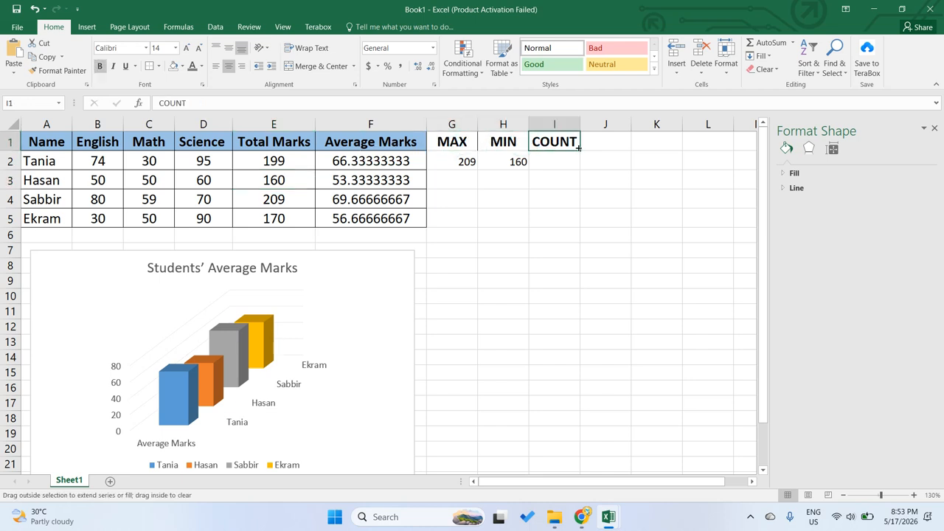
left_click(472, 160)
left_click(516, 162)
left_click(451, 142)
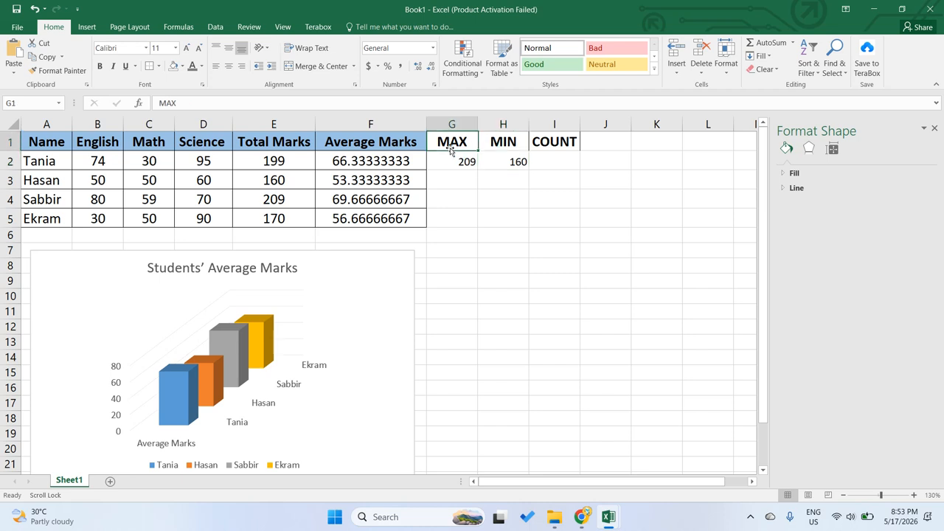
left_click(465, 159)
left_click(496, 142)
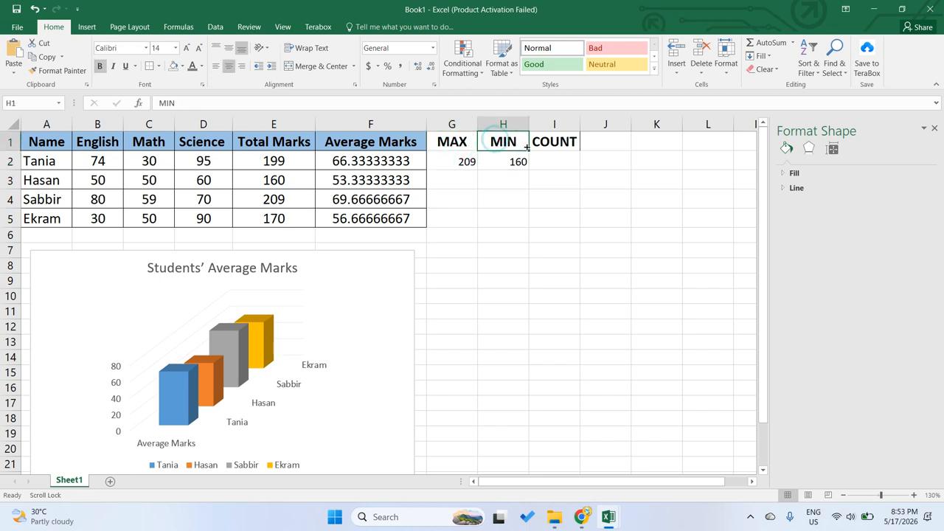
left_click(553, 147)
left_click(557, 152)
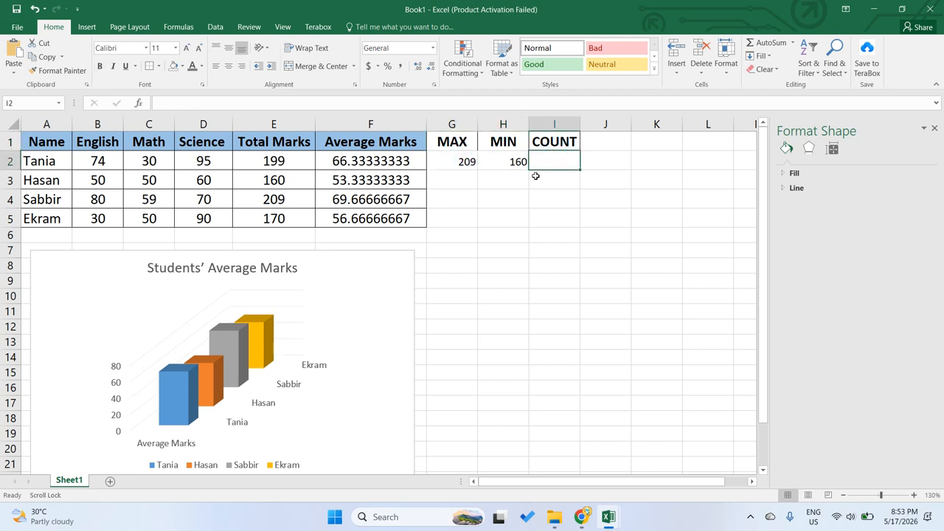
left_click(537, 177)
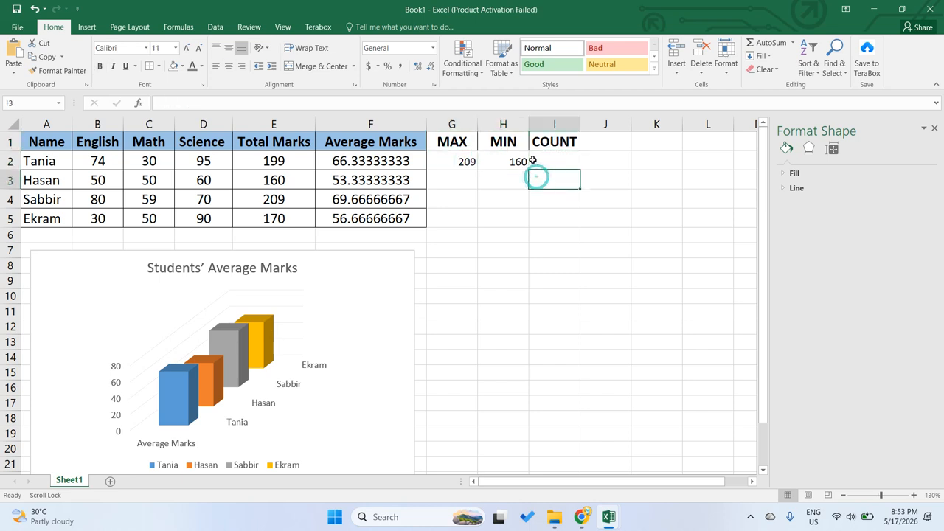
left_click(458, 158)
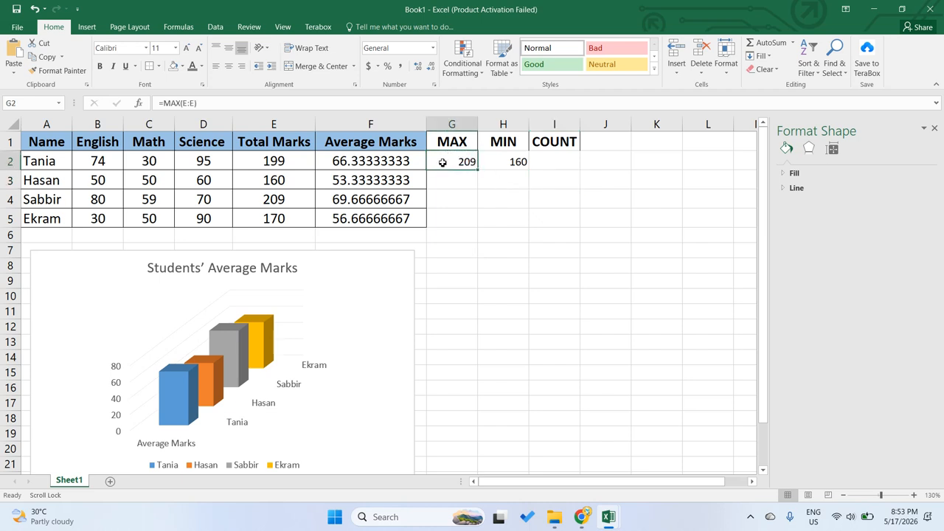
left_click(556, 154)
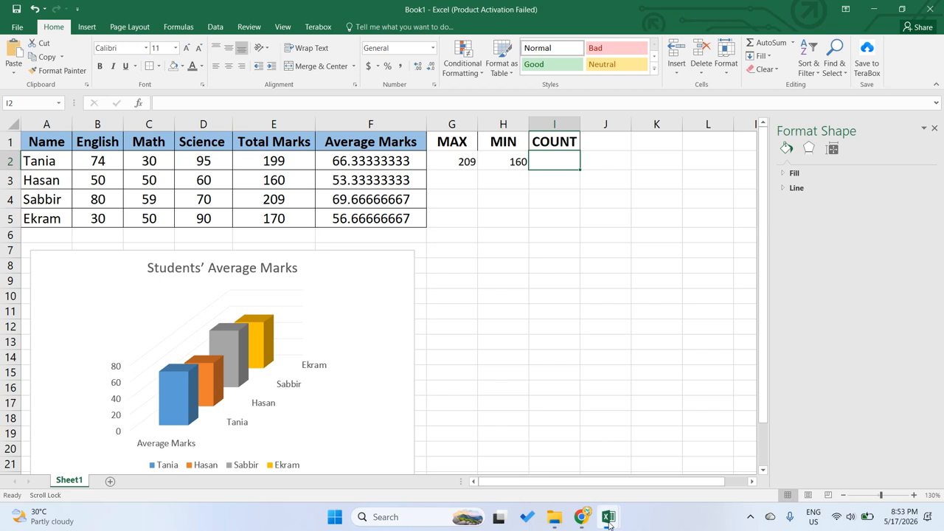
- Examine the COUNT formula in cell J2 of the Student Mark workbook, and return to Book1
mouse_move(608, 517)
left_click(556, 459)
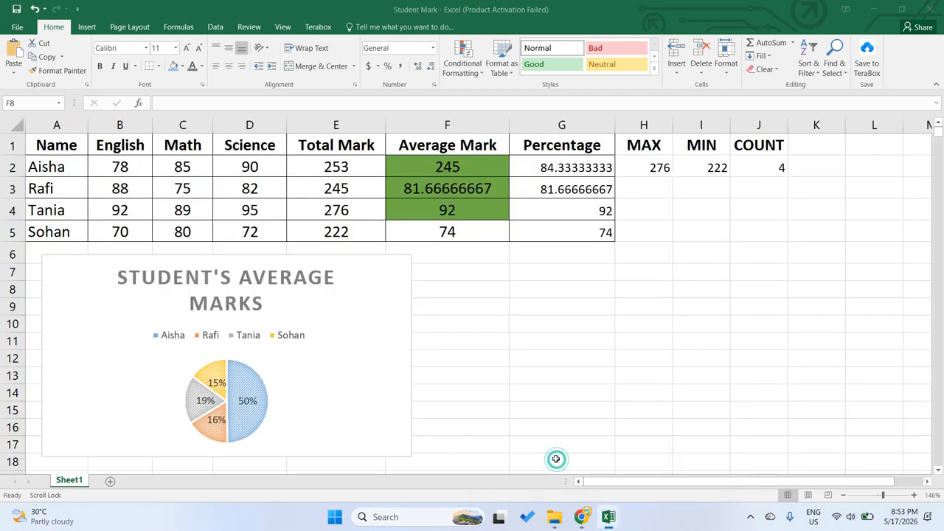
left_click(752, 149)
left_click(760, 163)
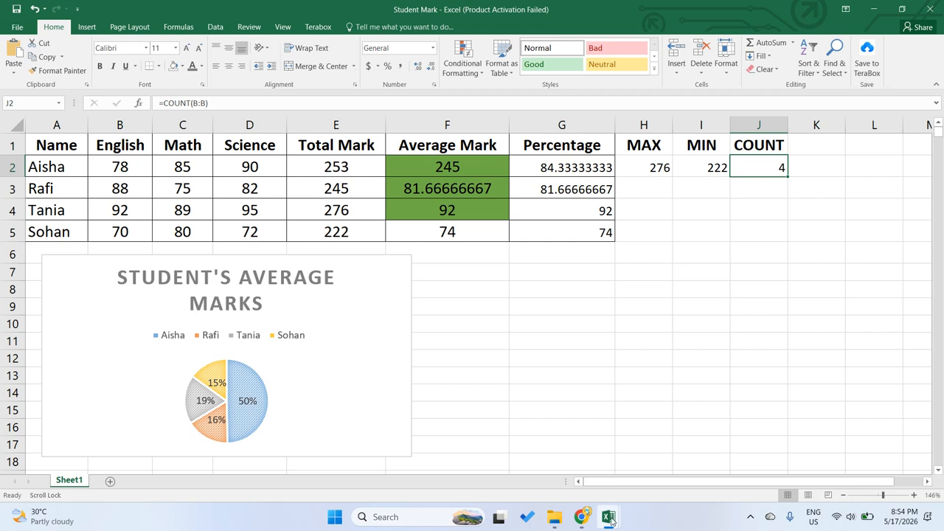
mouse_move(608, 516)
left_click(671, 470)
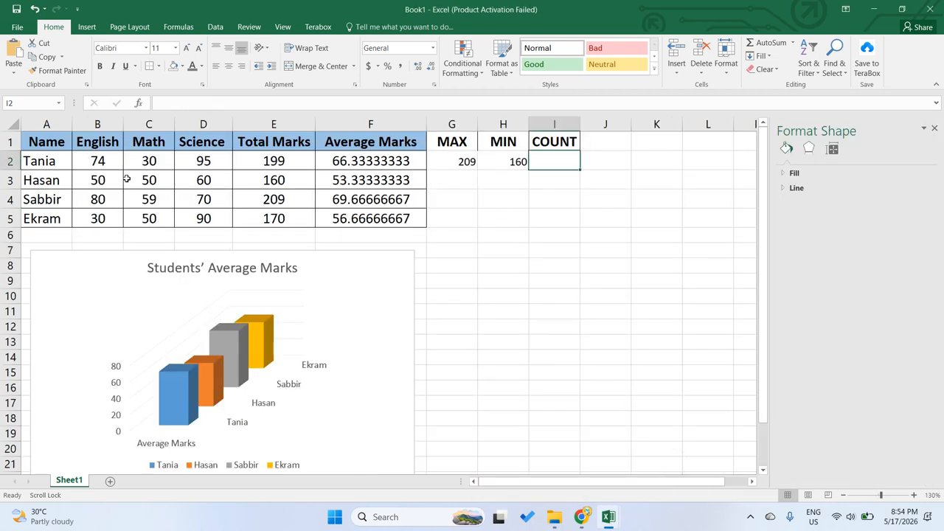
- Review the student names in A2:A4 and the empty cell I2 under the COUNT heading
left_click(37, 161)
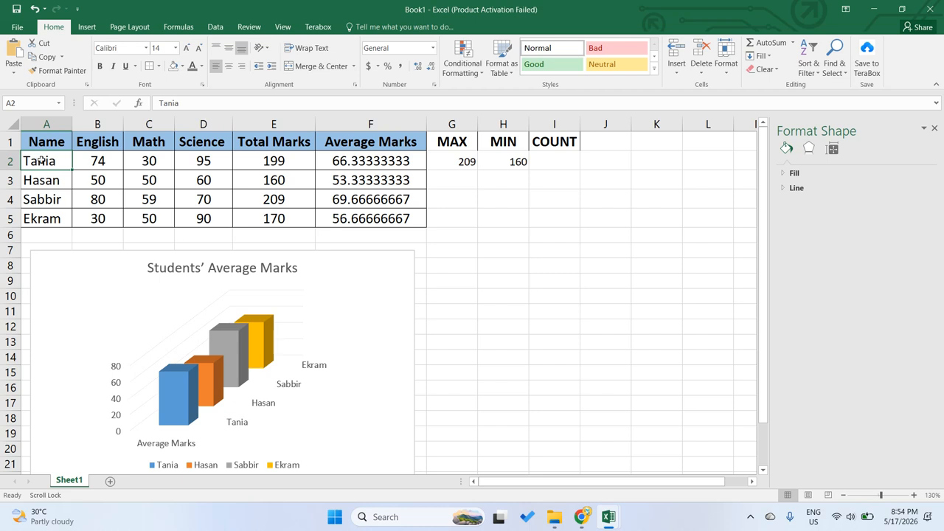
left_click_drag(42, 162, 45, 199)
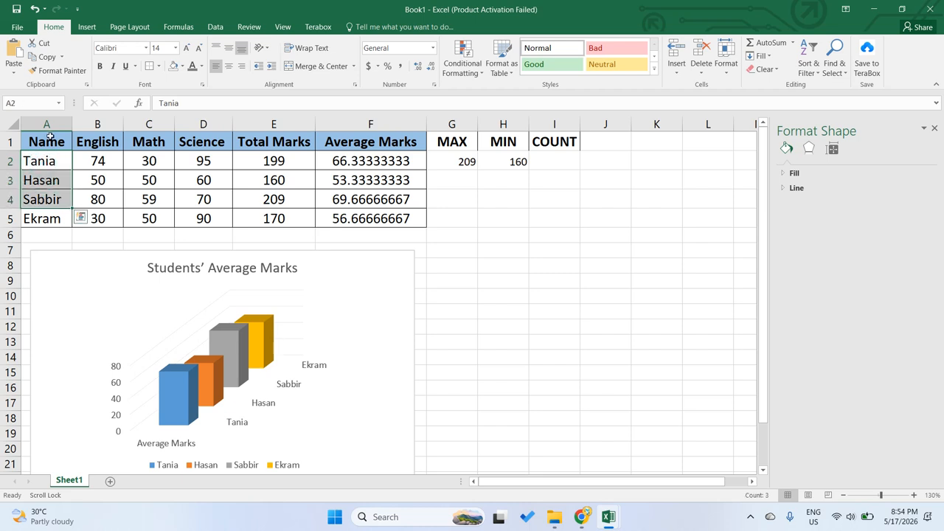
left_click(541, 162)
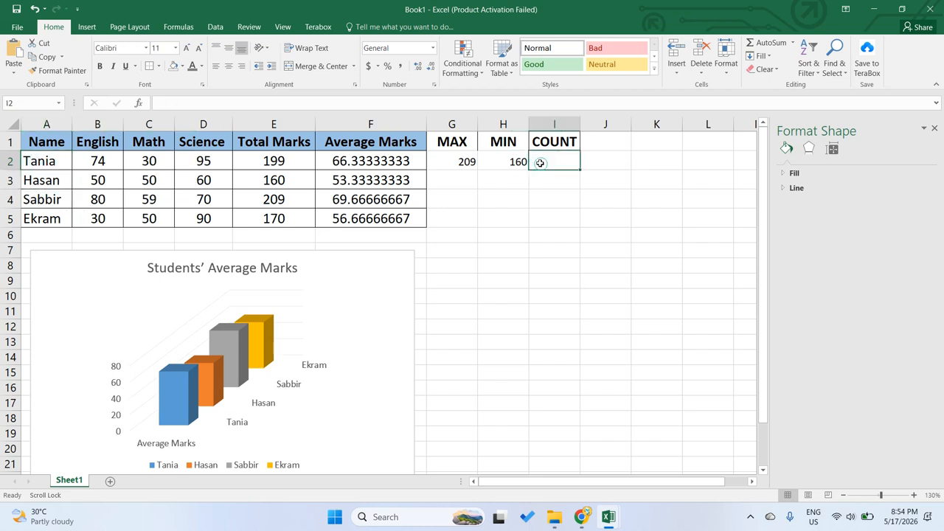
double_click(540, 162)
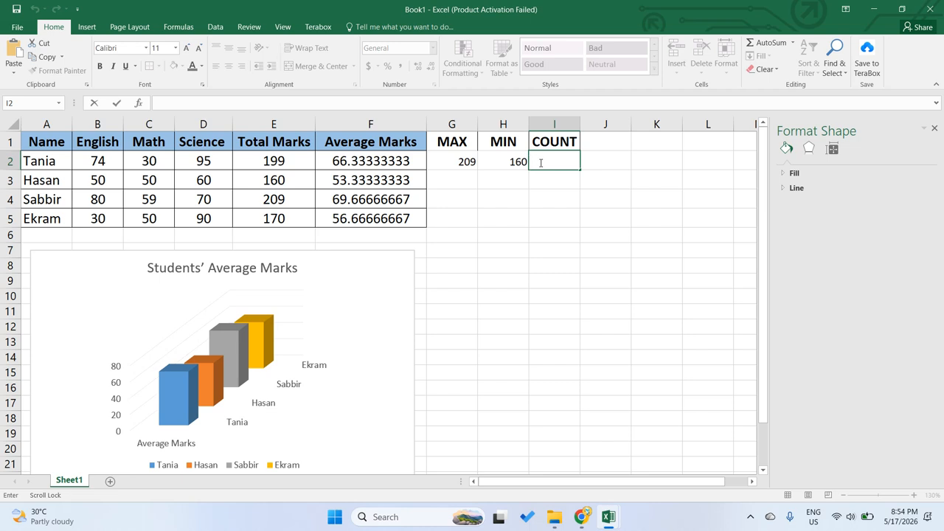
- Reread Task 6's COUNT requirement in the assignment in Chrome
left_click(609, 517)
mouse_move(584, 518)
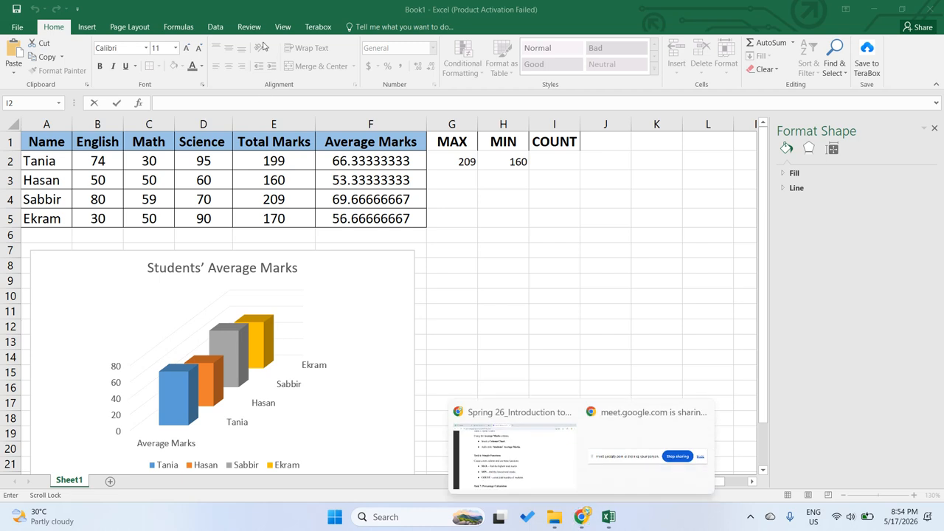
left_click(491, 445)
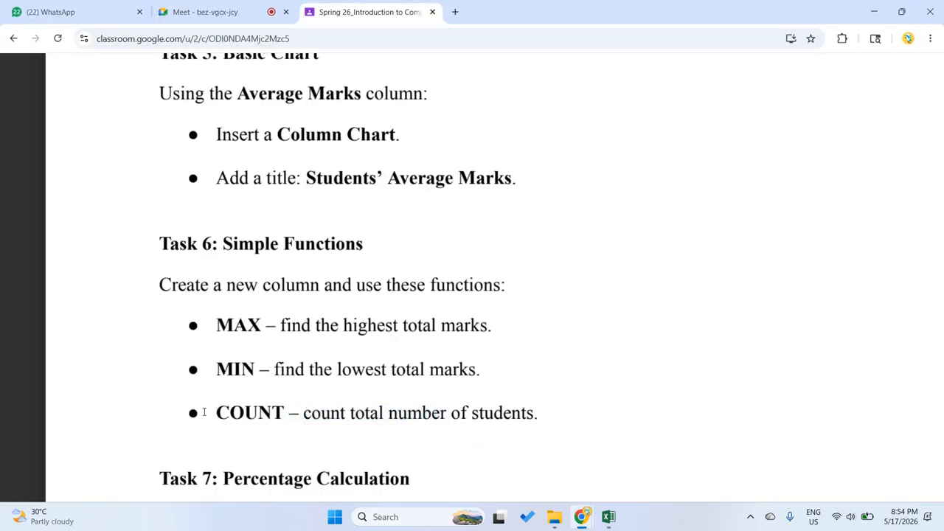
left_click_drag(216, 413, 539, 415)
scroll(517, 346, "down", 2)
- Check the COUNT formula in J2 of the Student Mark workbook in Excel, and return to Book1
mouse_move(610, 516)
left_click(539, 451)
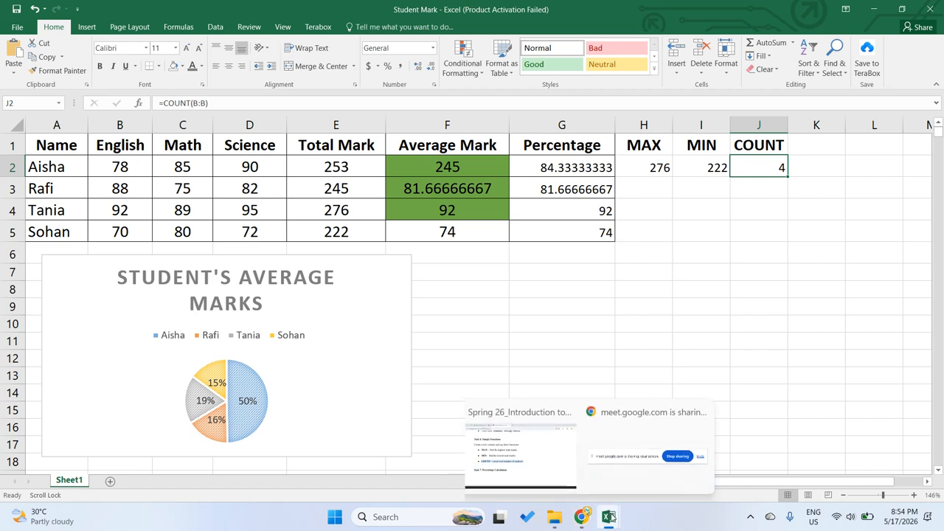
mouse_move(609, 518)
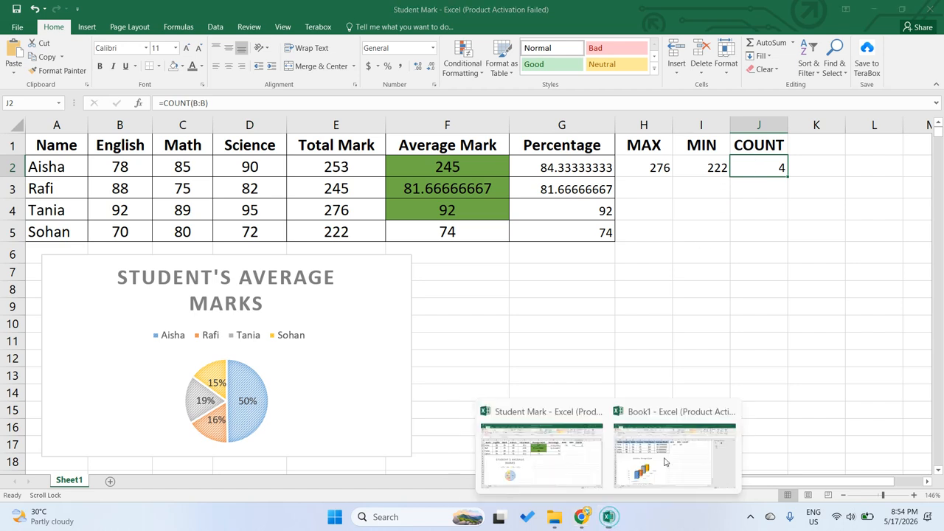
left_click(664, 453)
- Try counting the students in I2 with =COUNT(A:A) over the Name column, and clear the cell
left_click(512, 159)
left_click(553, 157)
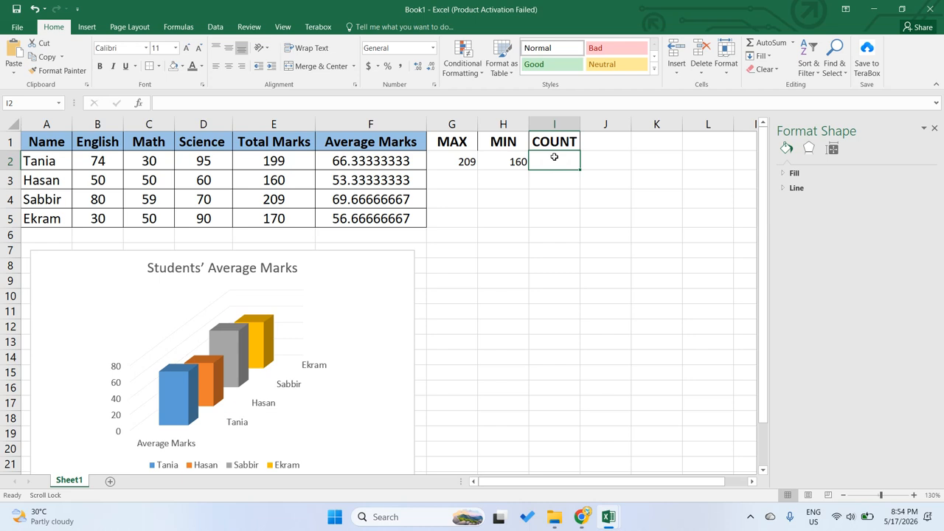
type("=COU")
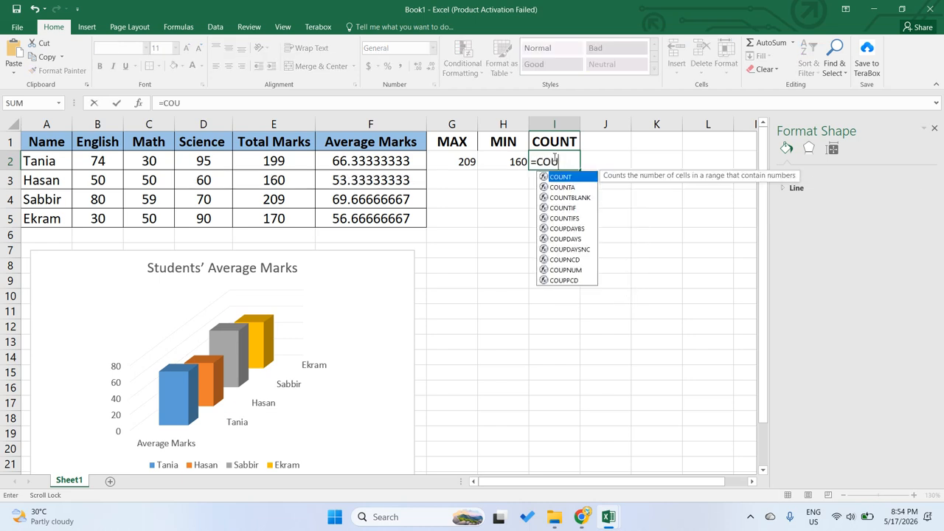
type("NT(")
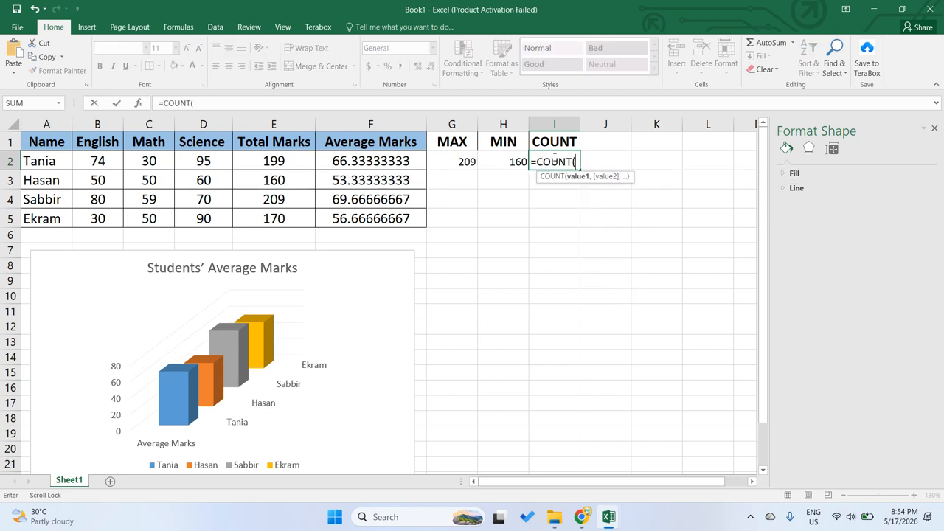
left_click(48, 123)
type(")")
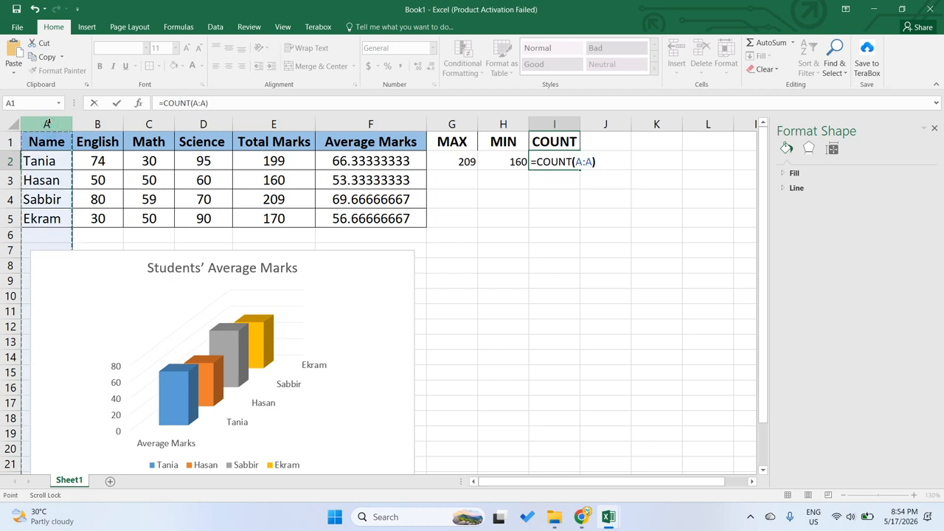
key("Return")
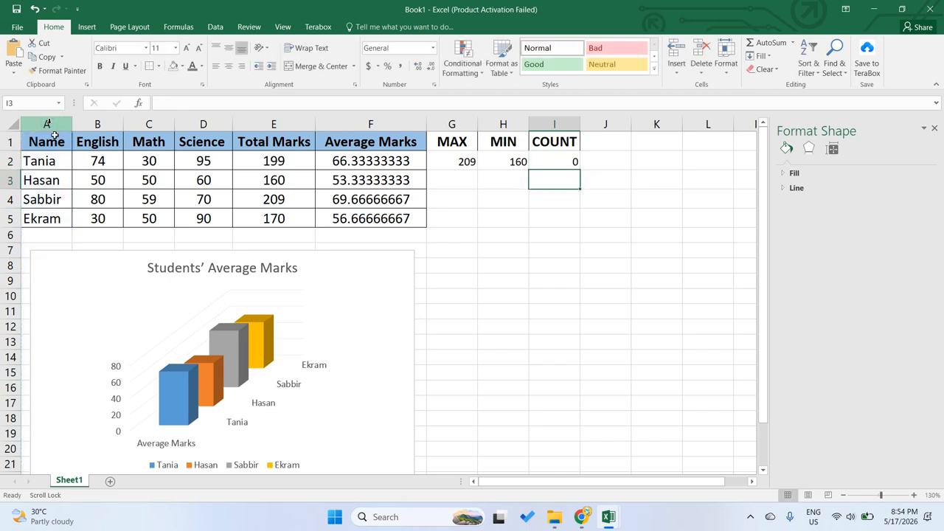
left_click(561, 165)
key("Delete")
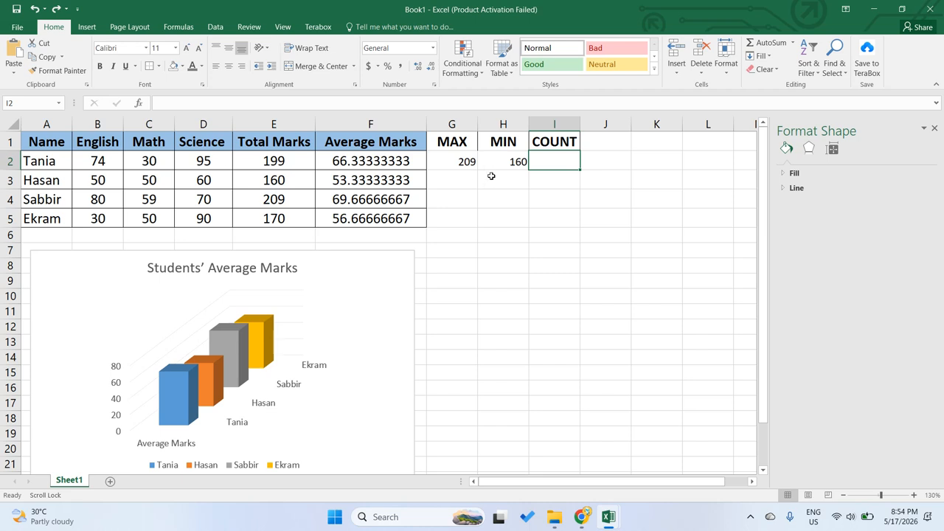
- Try counting only the student name cells in I2 with =COUNT(A2:A5), and undo the entry
type("=COUNT(")
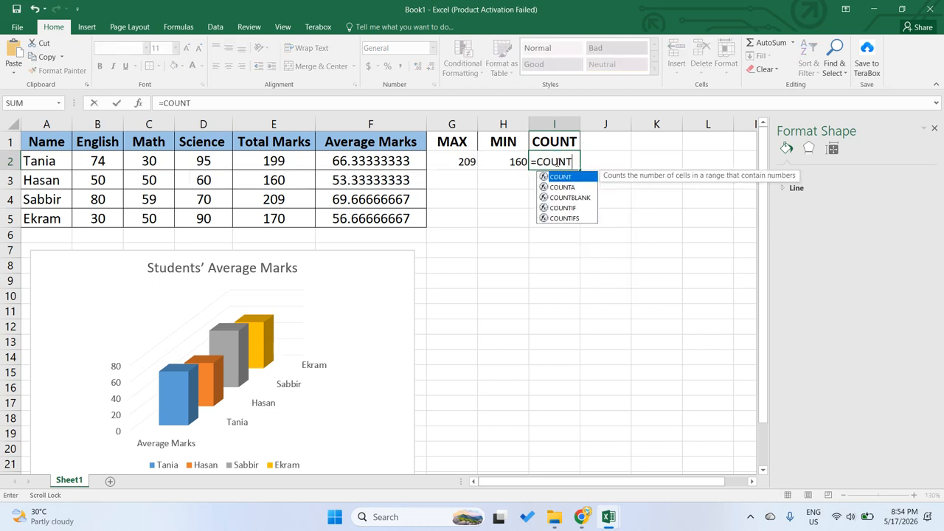
left_click_drag(43, 161, 45, 215)
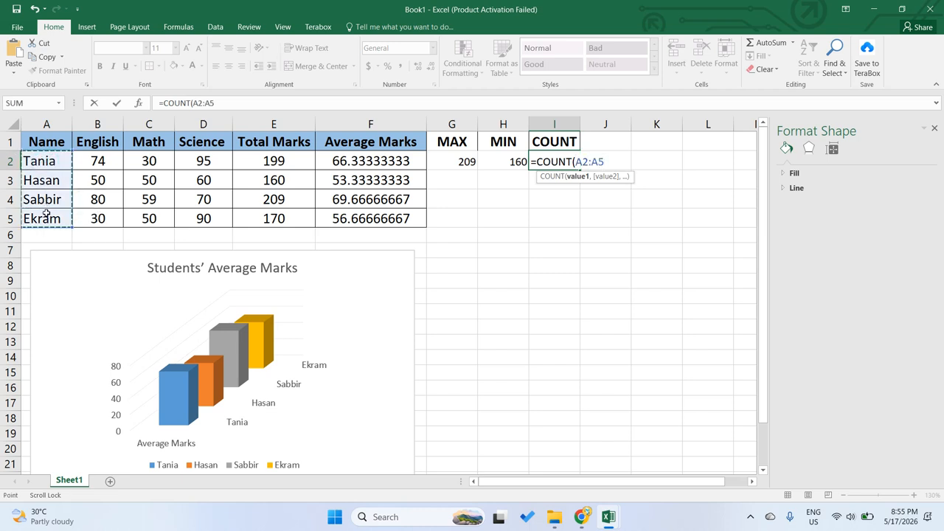
key("Return")
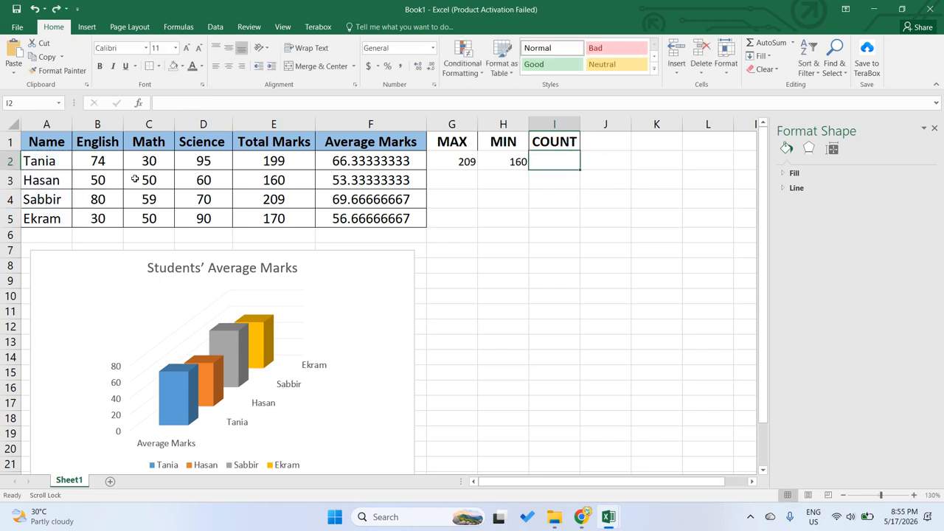
- Enter =COUNT(B:B) in I2 to count the students by their English marks
left_click(103, 163)
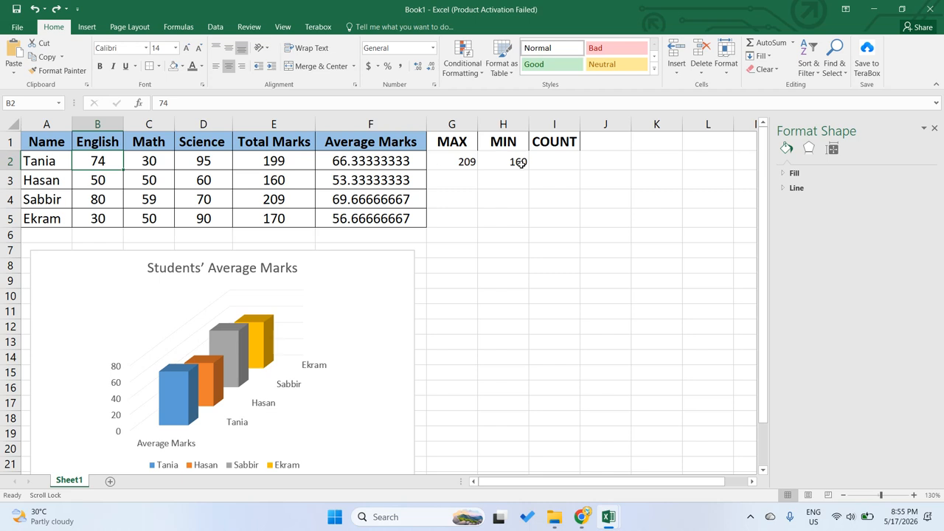
left_click(548, 162)
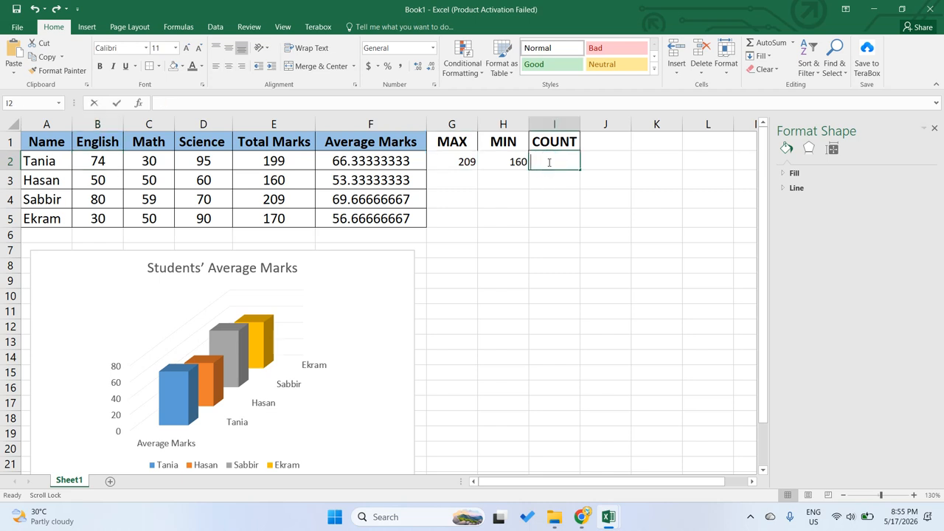
type("=CO")
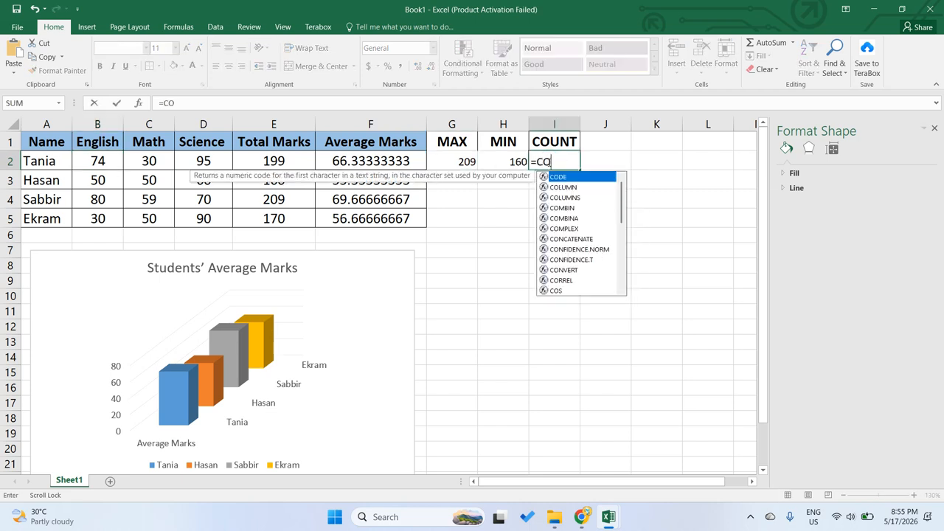
type("UNT(")
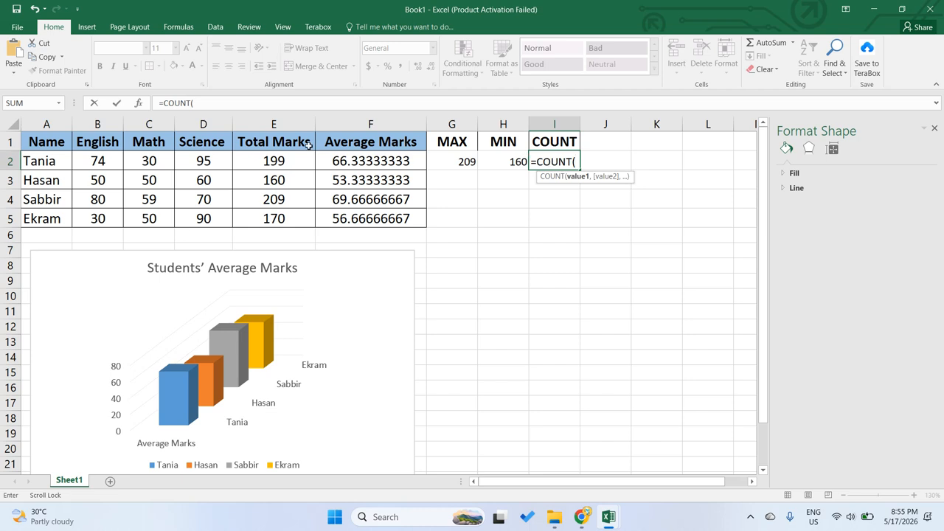
left_click(98, 124)
type(")")
key("Return")
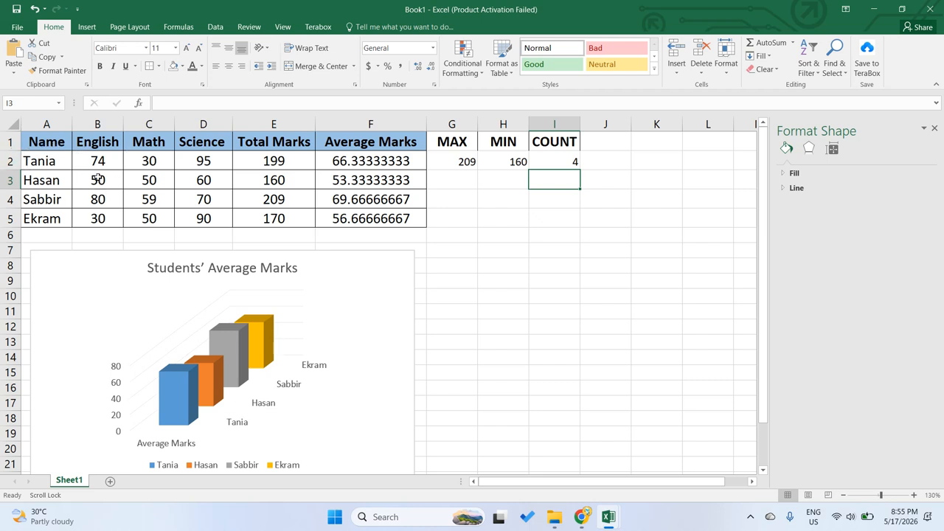
- Inspect the COUNT formula in I2 and compare the student names with the English marks in rows 2 and 5
left_click(561, 159)
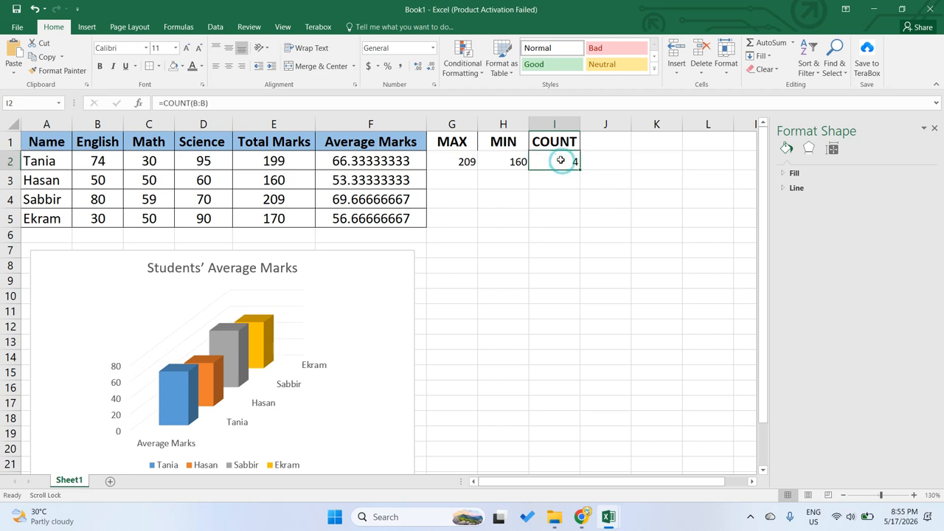
left_click(42, 220)
left_click(88, 217)
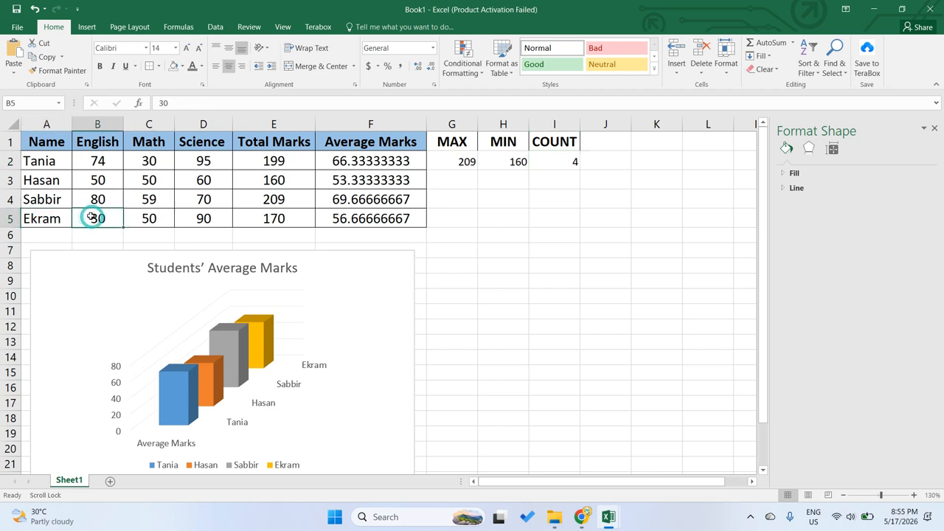
left_click(107, 163)
left_click(41, 163)
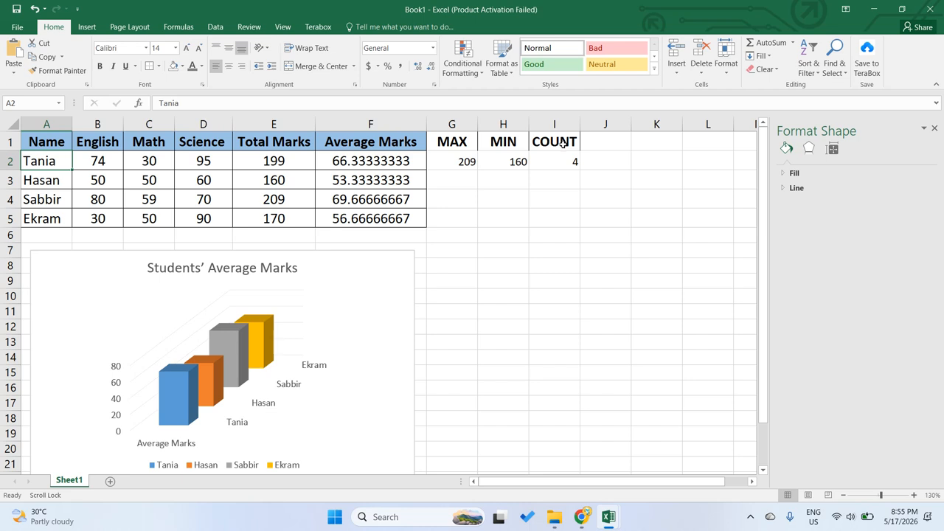
left_click(607, 145)
double_click(554, 183)
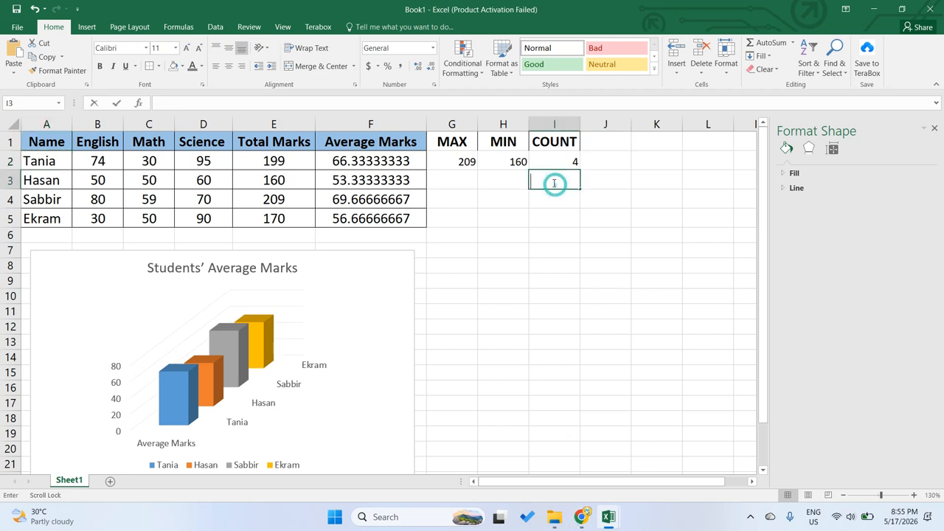
type("=COUNT")
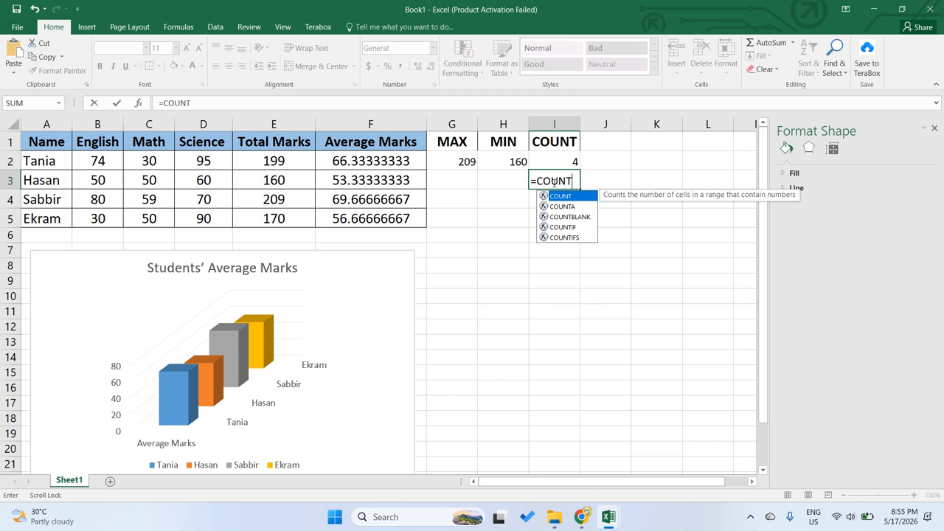
key("Down")
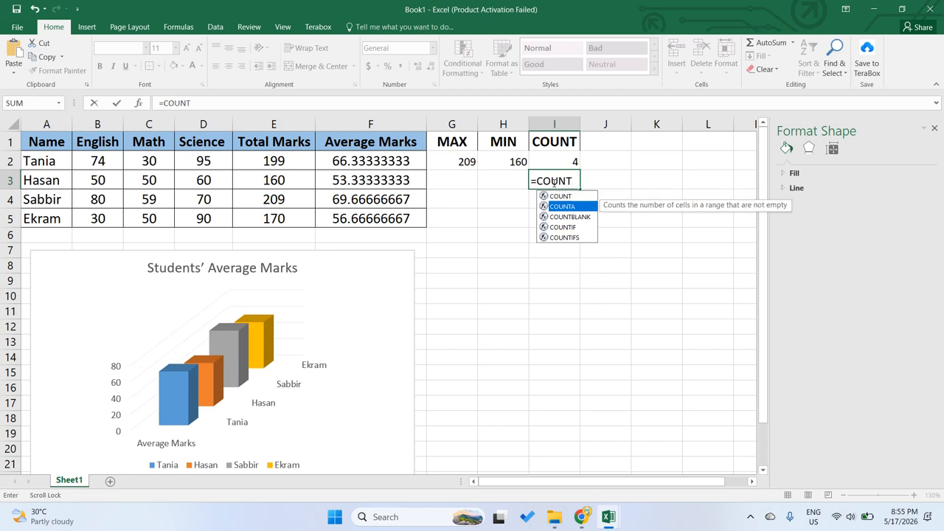
key("Return")
key("ctrl+z")
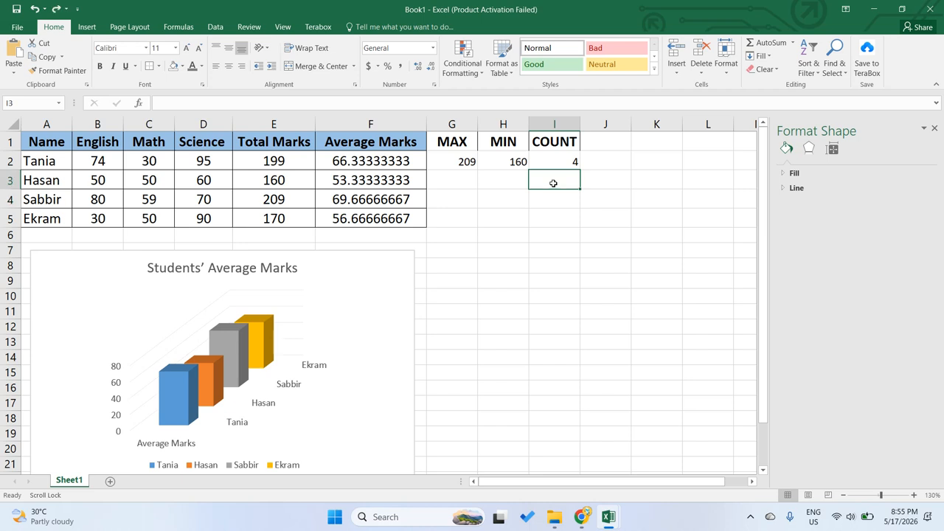
- Enter =COUNTA(A:A) in I3 to count the non-empty cells of the Name column
left_click(553, 183)
type("=CO")
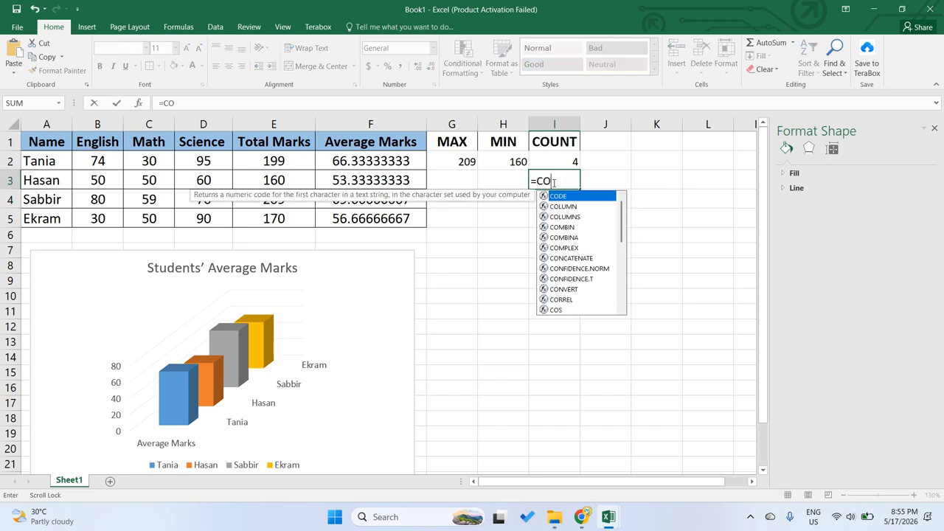
type("UNTA(")
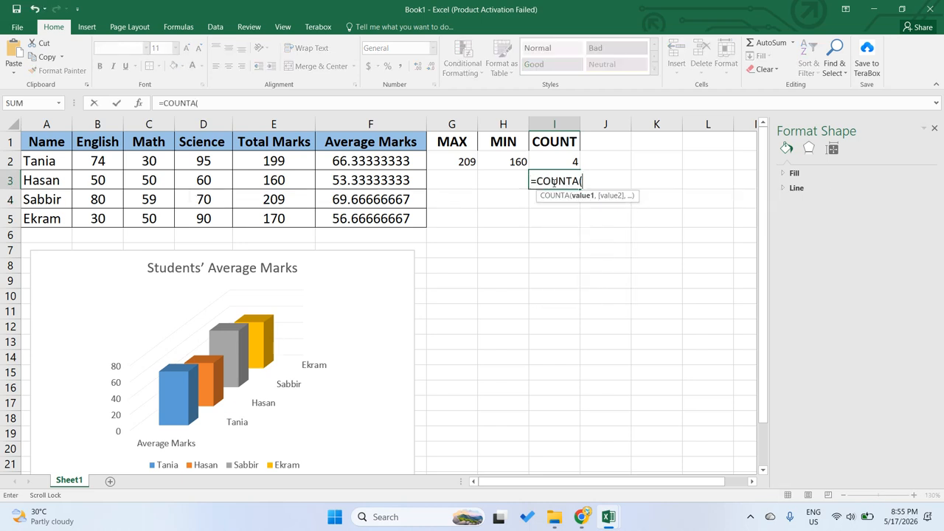
left_click(40, 121)
type(")")
key("Return")
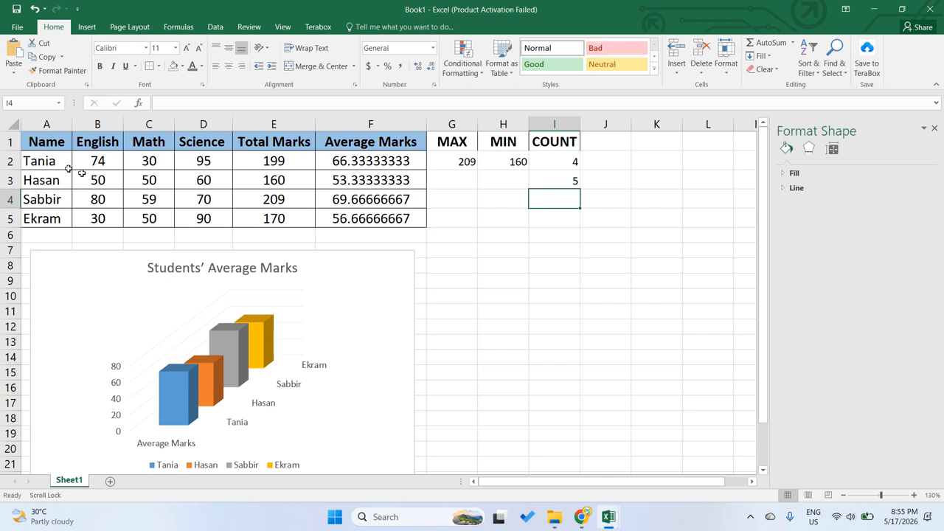
- Change the COUNTA formula in I3 to =COUNTA(A2:A5) so it covers only the student names
left_click(557, 183)
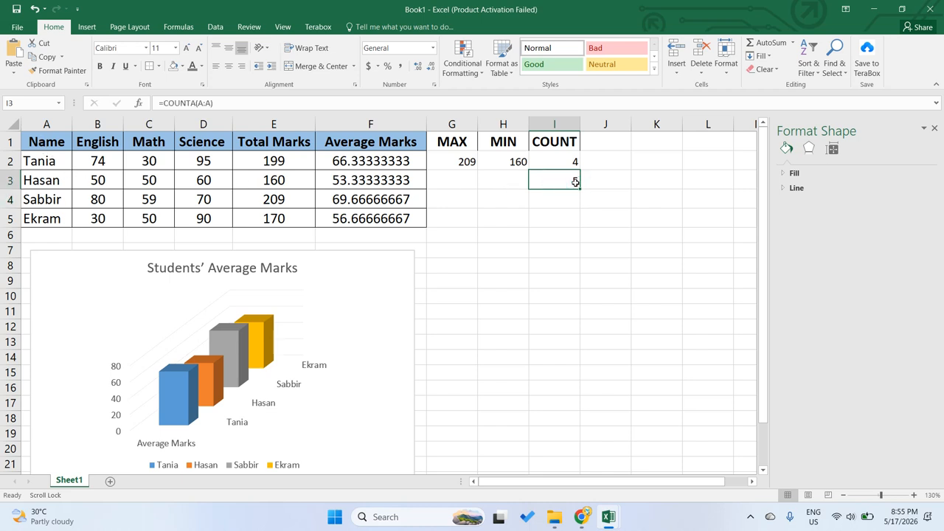
double_click(576, 182)
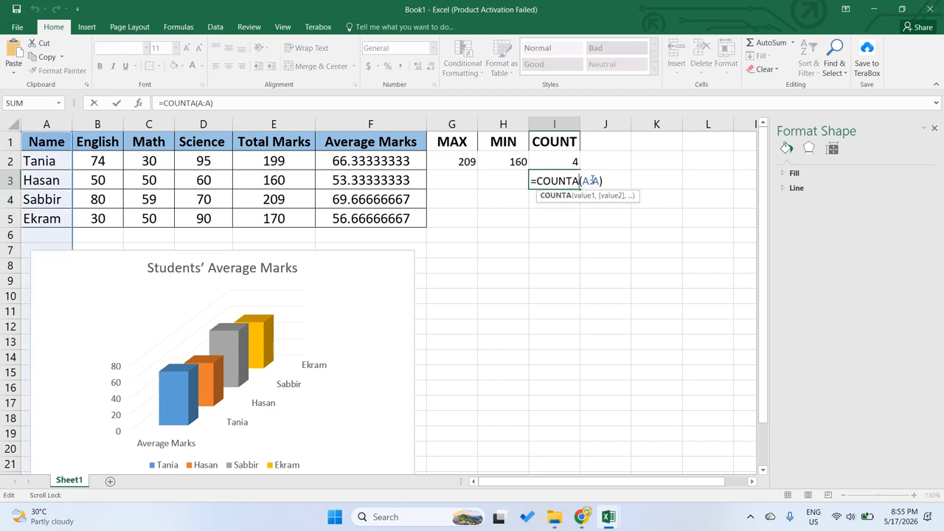
key("BackSpace")
key("BackSpace")
key("BackSpace")
key("BackSpace")
key("BackSpace")
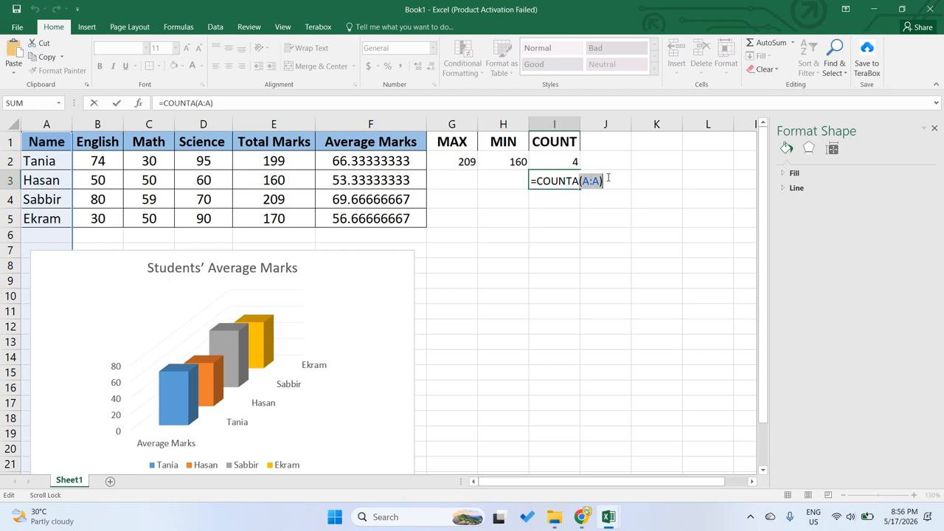
type("(")
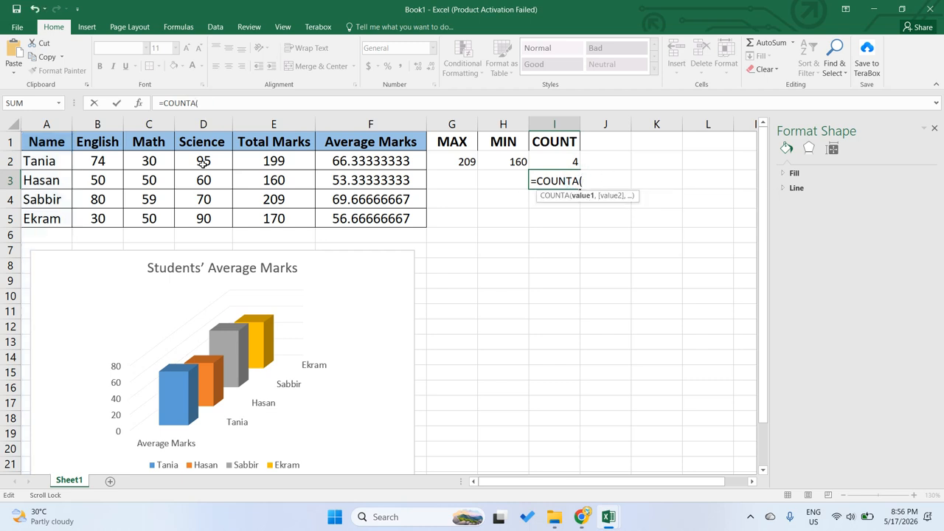
left_click_drag(27, 158, 43, 219)
key("Return")
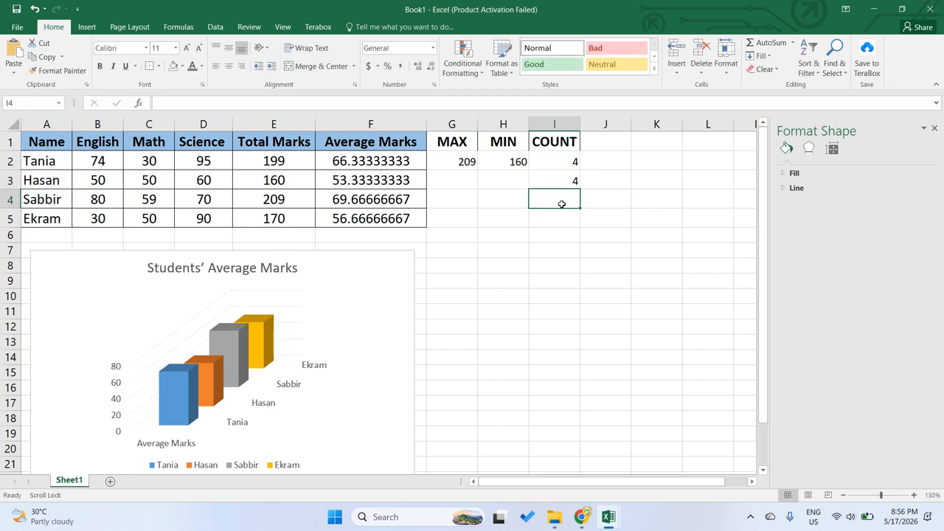
- Clear the COUNTA formula from I3 and the COUNT formula from I2
double_click(572, 181)
left_click_drag(529, 182, 564, 177)
double_click(575, 180)
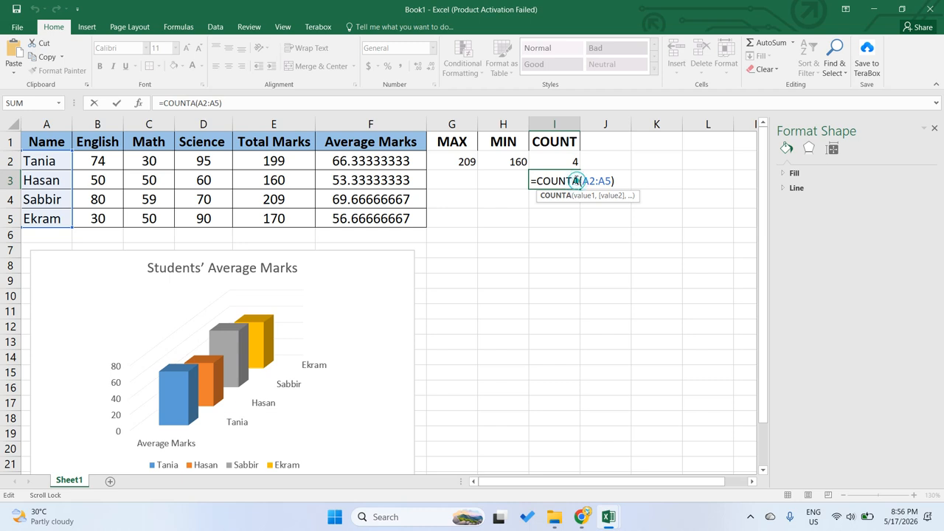
left_click_drag(532, 180, 622, 187)
key("BackSpace")
left_click(554, 162)
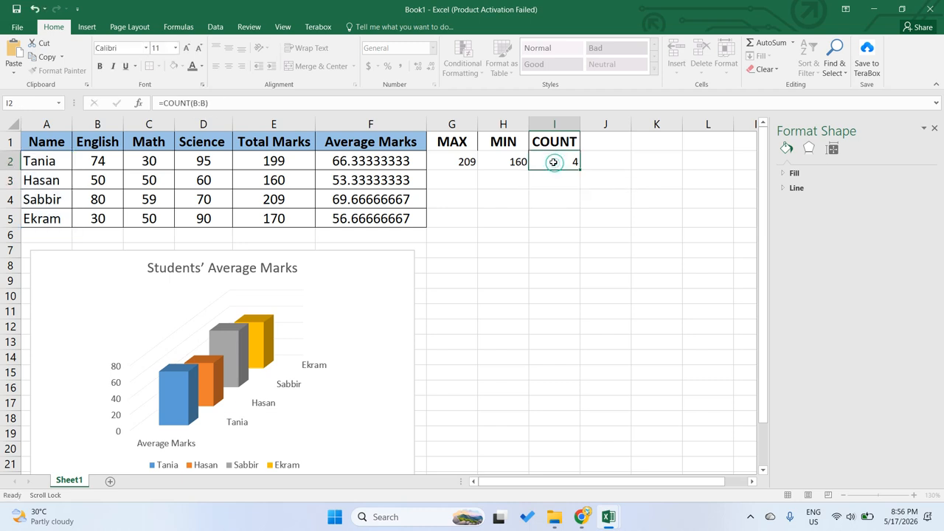
double_click(554, 162)
key("BackSpace")
- Review the Task 6 instructions in Chrome and the COUNT result in the Student Mark workbook, and return to Book1
mouse_move(581, 517)
left_click(523, 472)
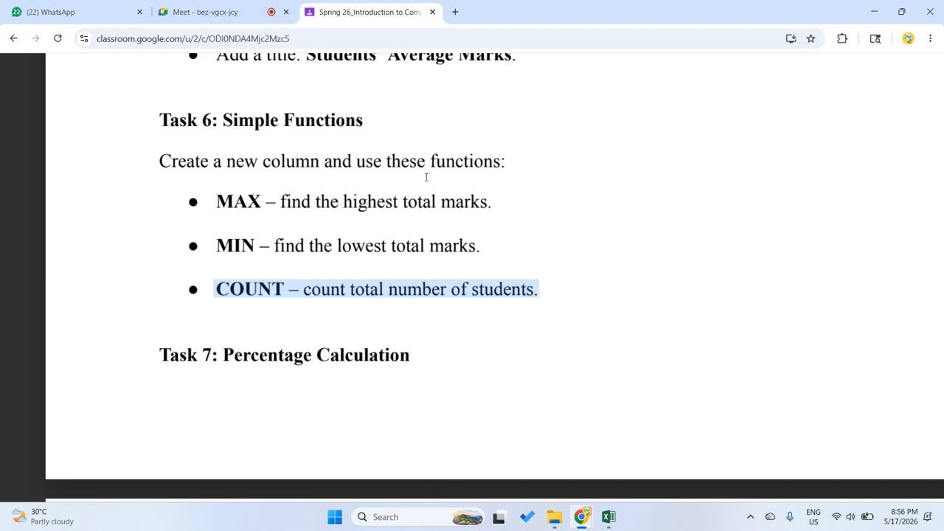
left_click(205, 12)
left_click(369, 12)
mouse_move(607, 520)
left_click(558, 466)
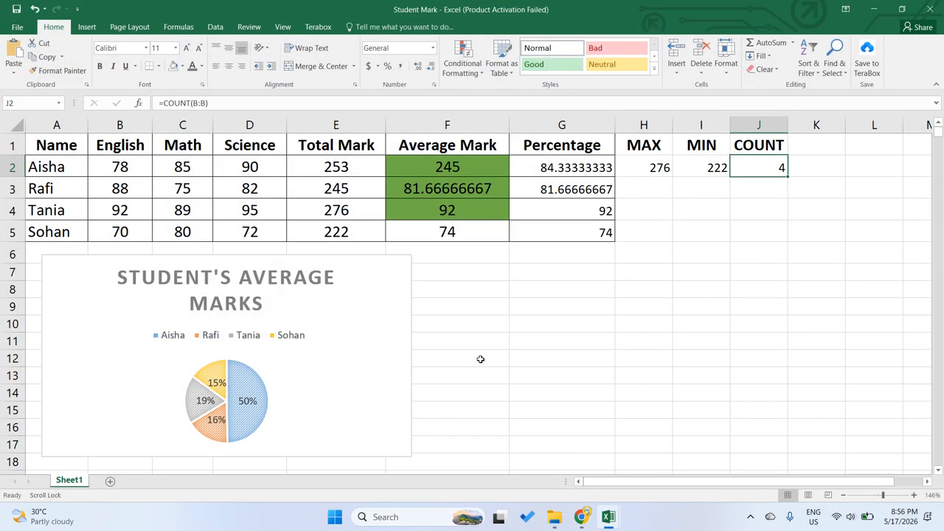
mouse_move(608, 520)
left_click(656, 465)
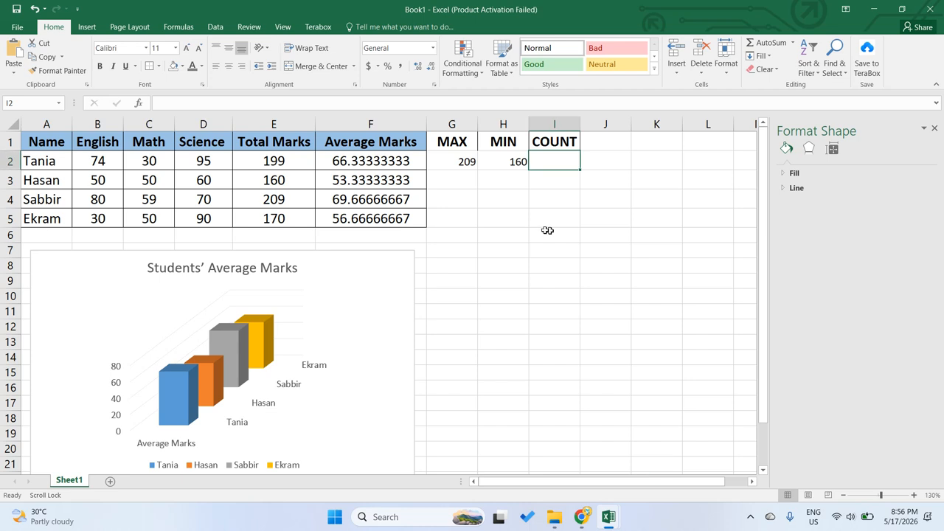
- Enter =COUNTA(A2:A5) in I2 to count the students by their names
double_click(554, 160)
type("=COUNTA(")
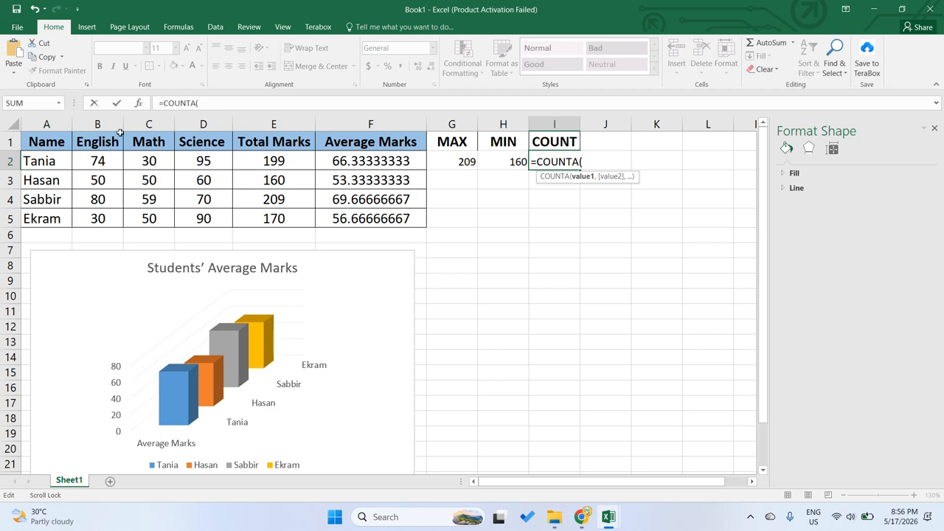
left_click_drag(47, 155, 57, 211)
type(")")
key("Return")
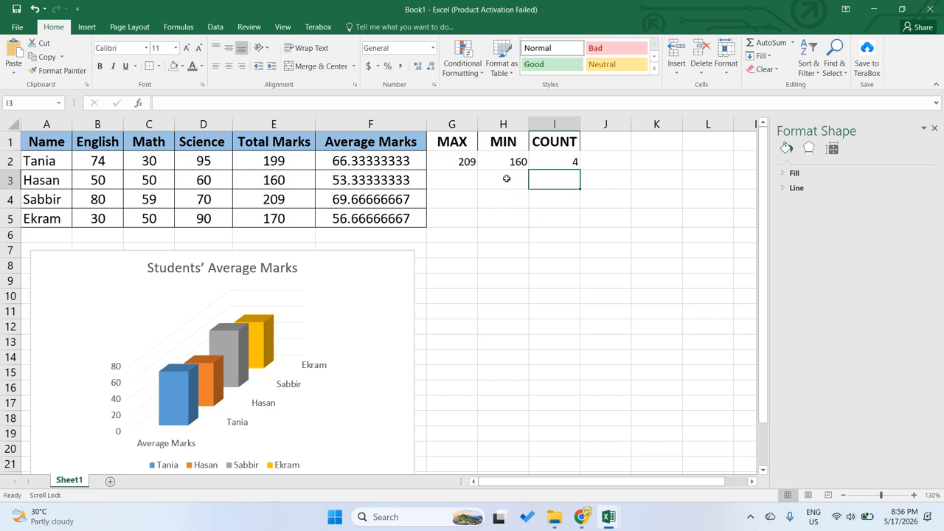
- Clear the results in G2, H2 and I2 under the MAX, MIN and COUNT headings
scroll(503, 179, "up", 5)
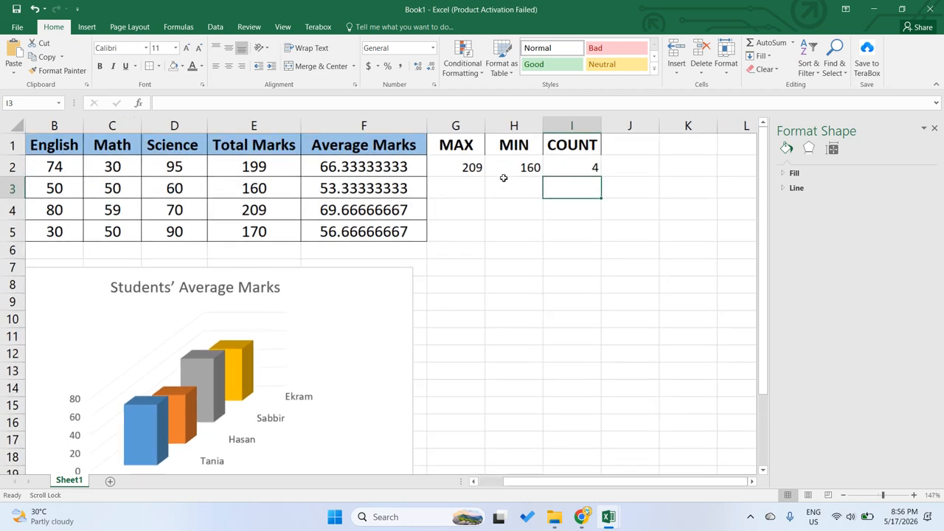
scroll(528, 178, "up", 4)
scroll(545, 221, "right", 4)
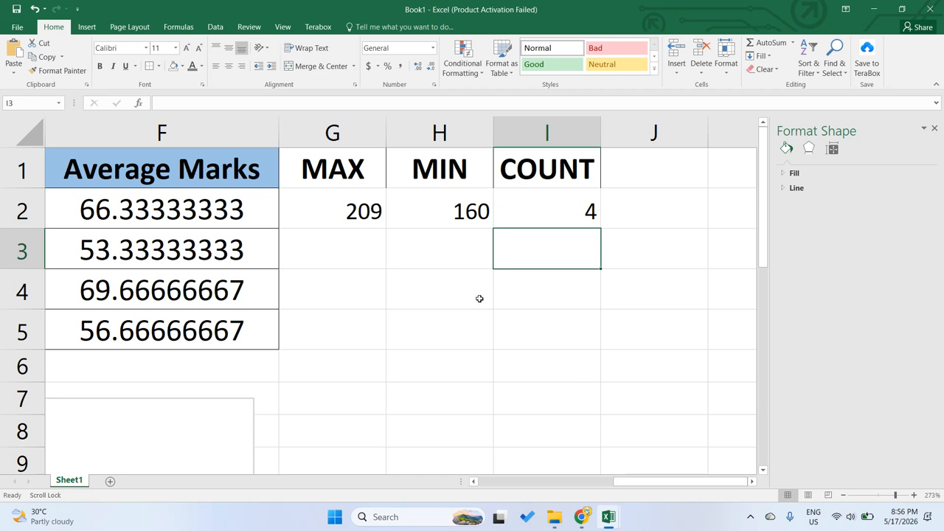
left_click(349, 221)
key("BackSpace")
left_click(450, 208)
left_click(546, 211)
key("Delete")
left_click(545, 255)
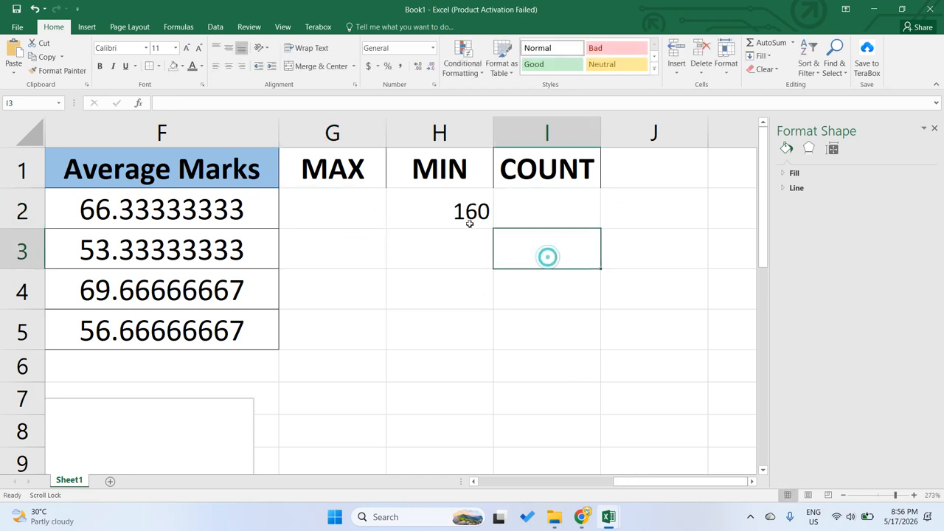
left_click(470, 210)
key("Delete")
left_click(339, 209)
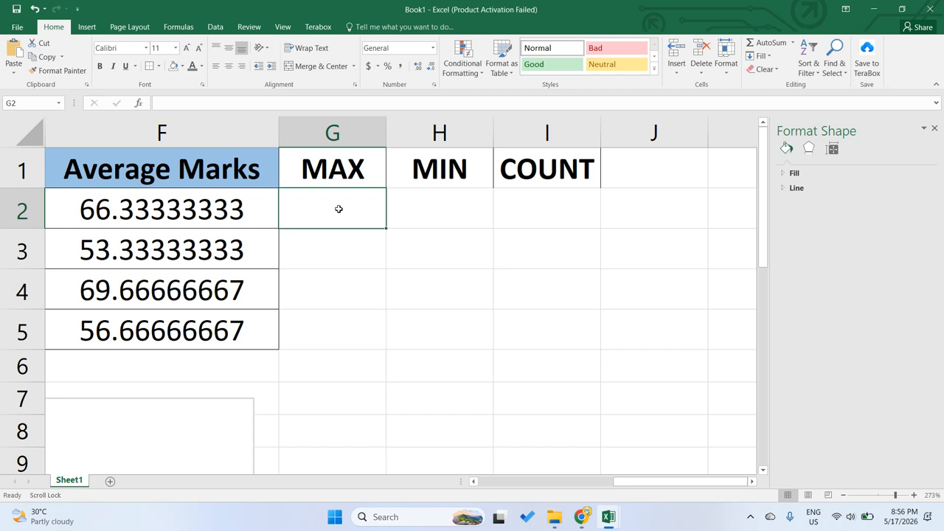
- Review the MAX instruction of Task 6 in the Chrome lab document and return to the Book1 workbook
left_click(582, 516)
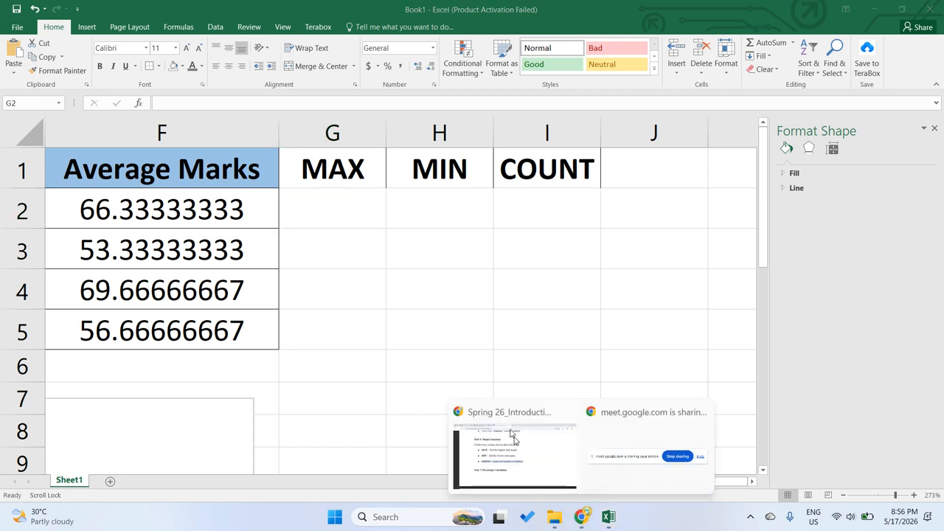
left_click(520, 447)
left_click(264, 211)
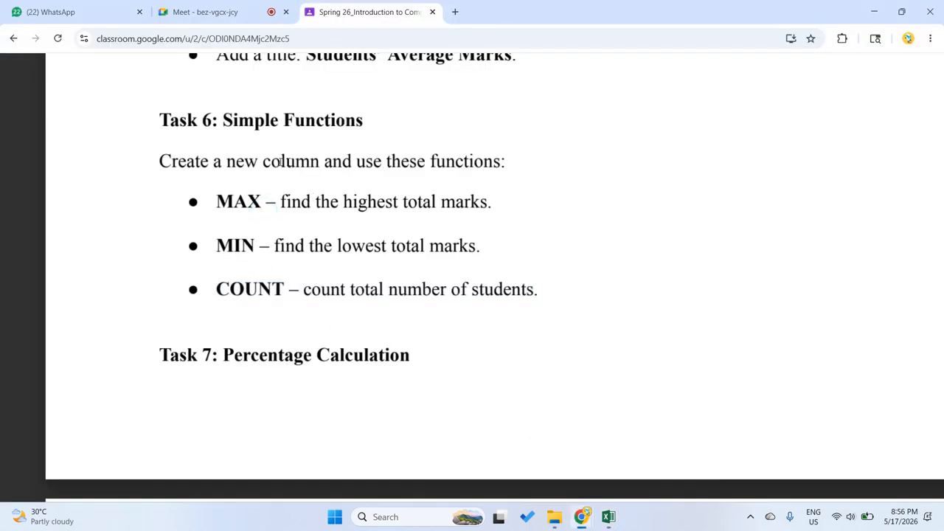
left_click_drag(506, 199, 318, 206)
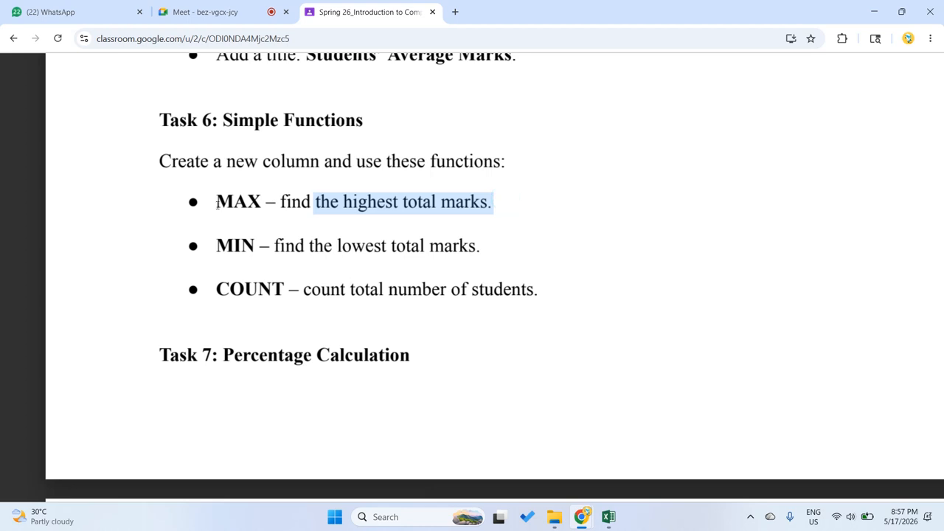
left_click(218, 207)
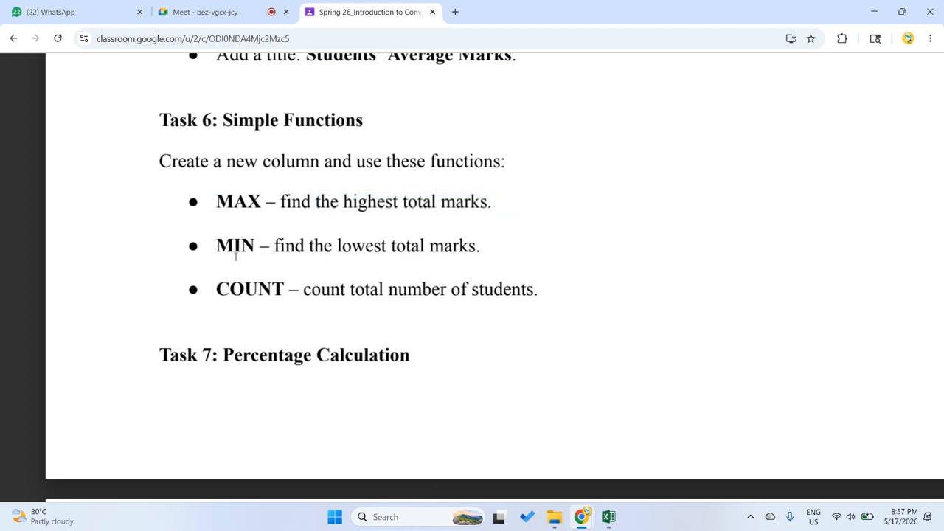
left_click(606, 519)
left_click(657, 432)
- Enter =MAX(E:E) in G2 to find the highest total marks, and compare it with the Total Marks column
left_click(500, 207)
left_click(336, 204)
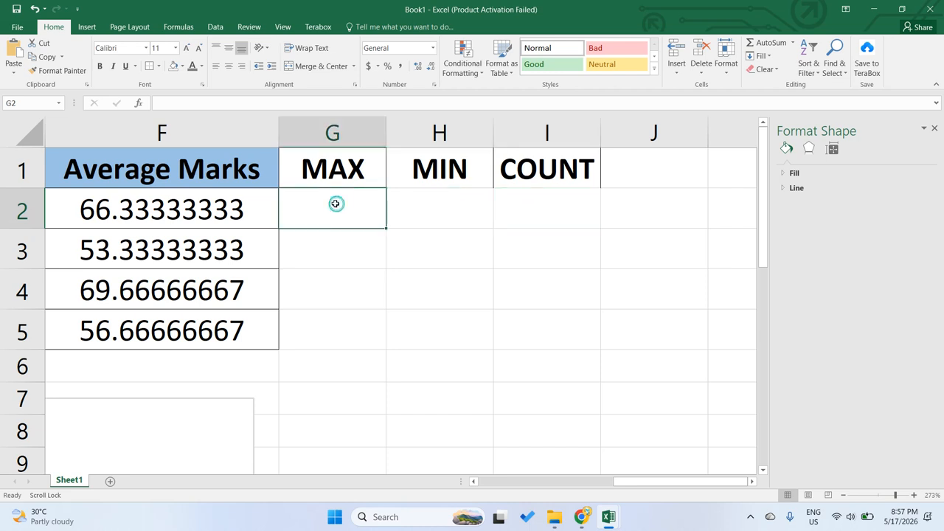
scroll(672, 484, "left", 3)
scroll(428, 364, "right", 2)
left_click(144, 129)
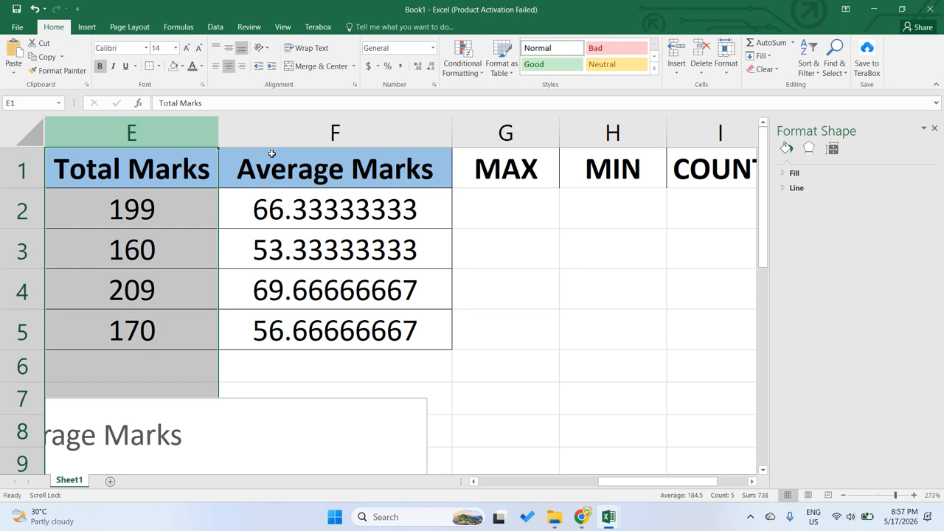
double_click(507, 212)
type("=")
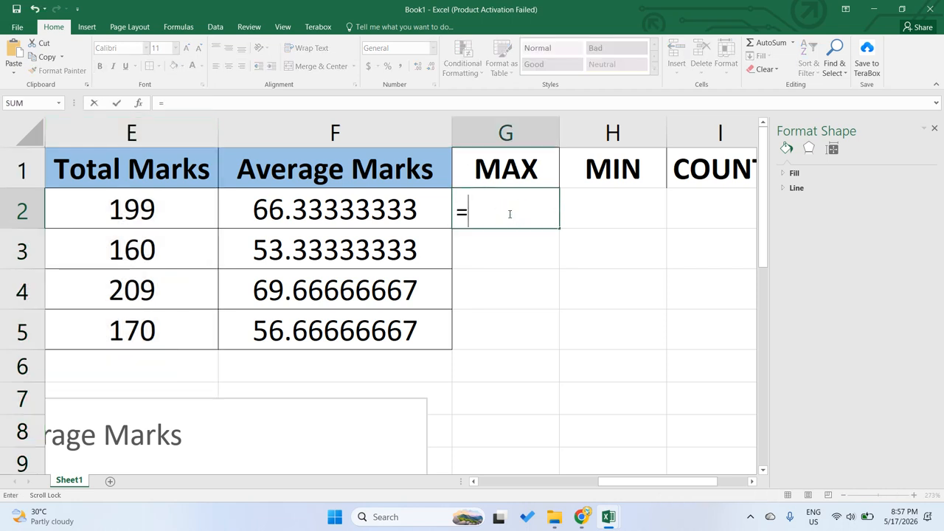
left_click(212, 96)
type("MIN(")
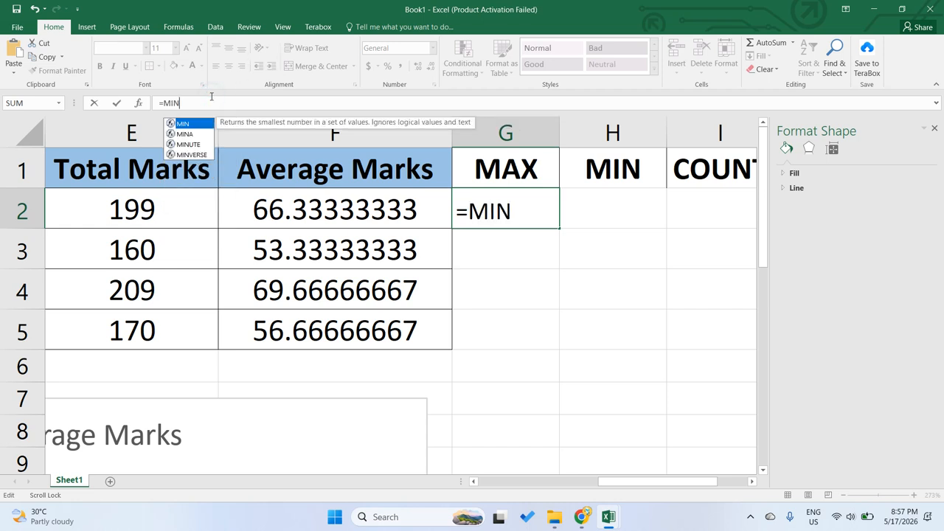
key("BackSpace")
key("BackSpace")
key("BackSpace")
type("AXZ")
key("BackSpace")
type("(")
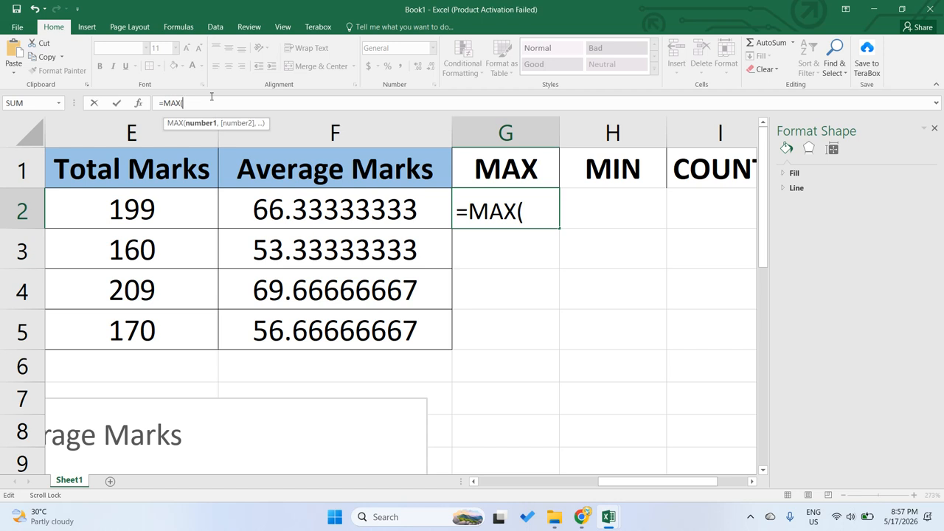
left_click(156, 132)
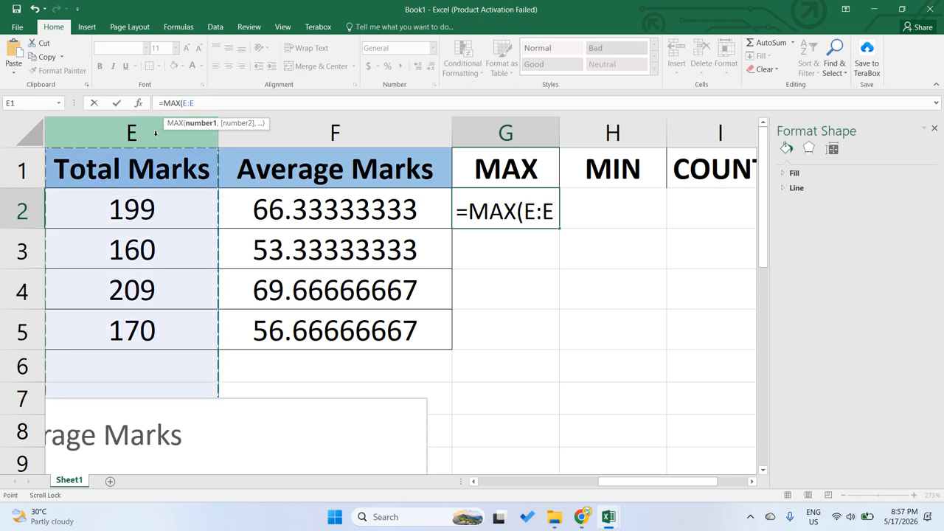
left_click(211, 107)
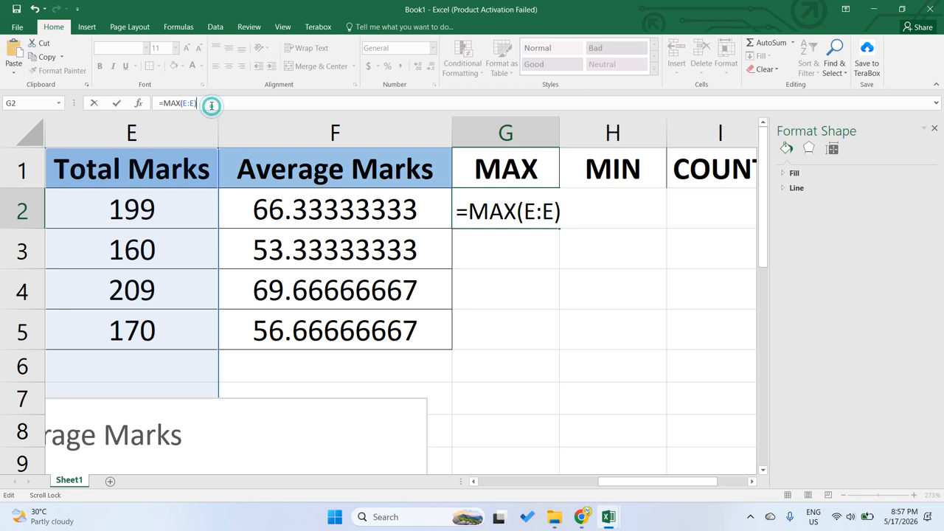
key("Return")
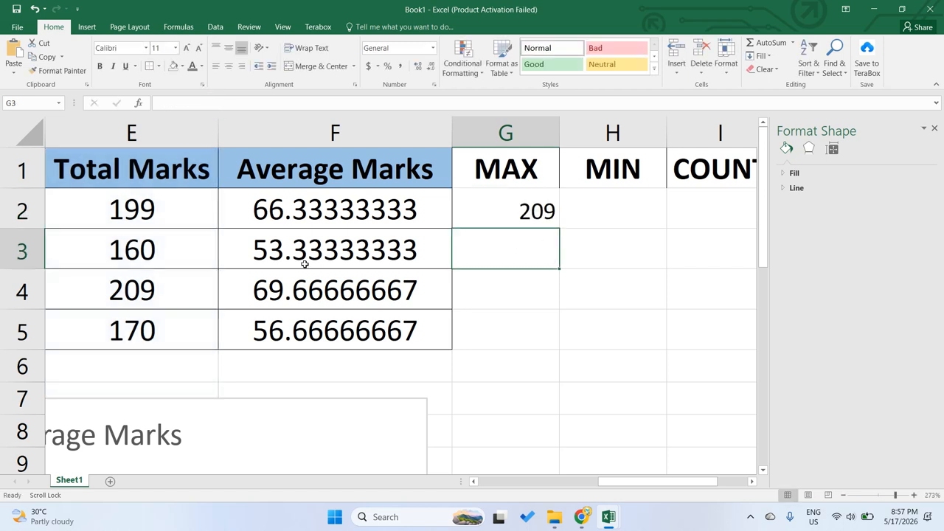
left_click(148, 290)
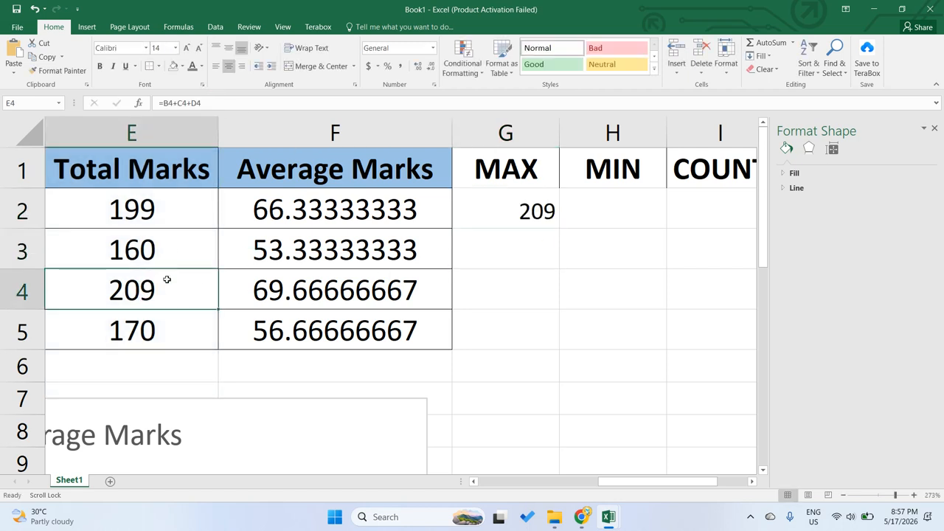
- Enter =MIN(E:E) in H2 to find the lowest total marks, and compare it with the Total Marks column
left_click(607, 211)
type("=")
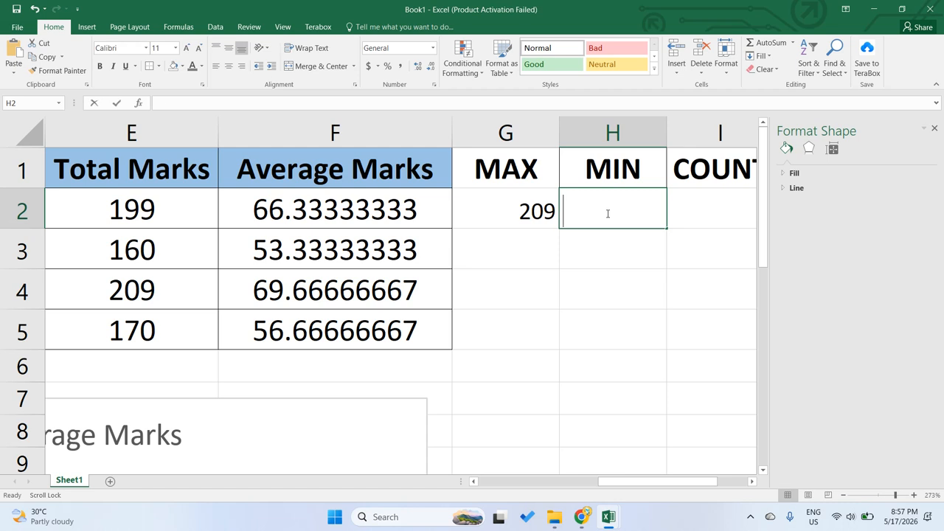
type("MIN(")
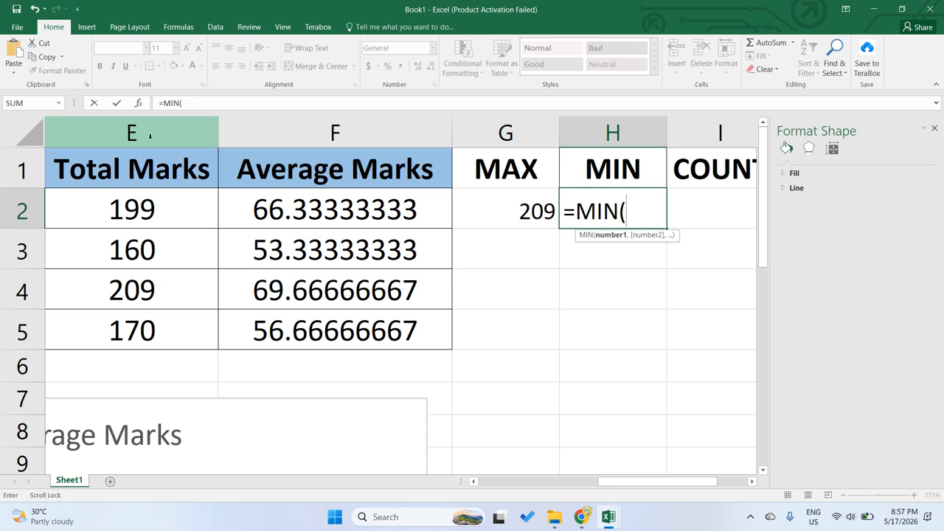
left_click(150, 135)
type(")")
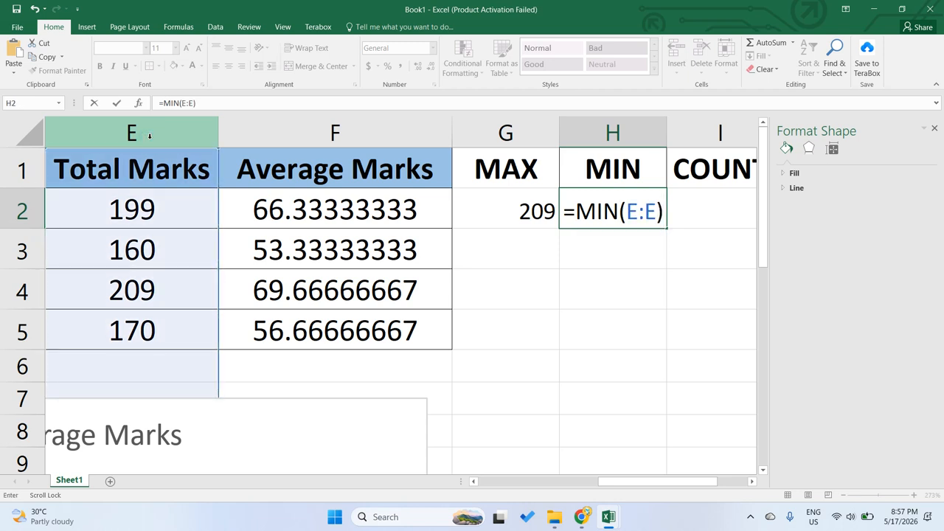
key("Return")
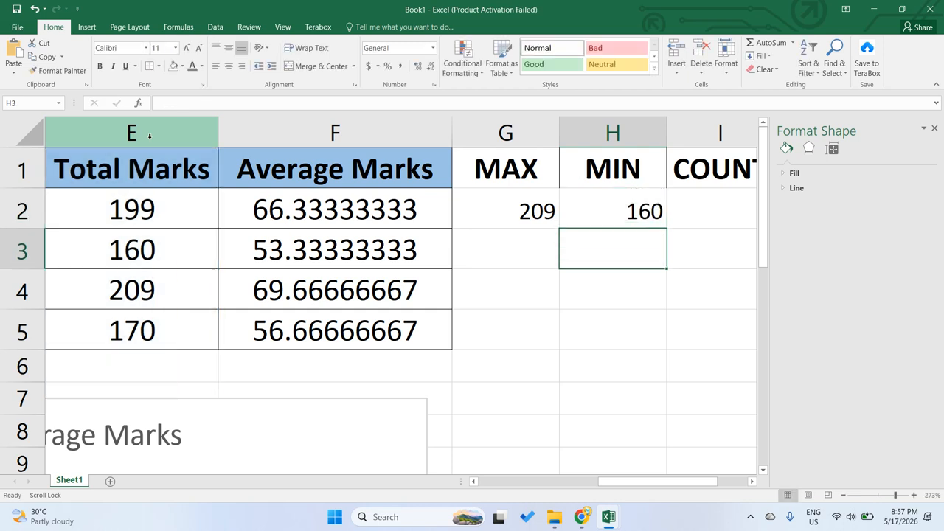
left_click(147, 253)
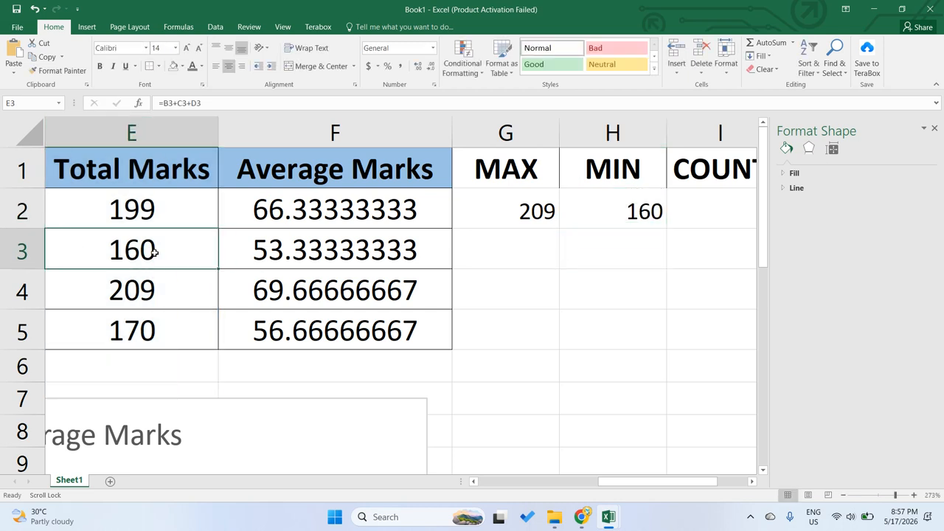
- Select I2 under the COUNT heading and switch to the Chrome lab document showing Task 6
left_click_drag(643, 480, 657, 481)
left_click(555, 192)
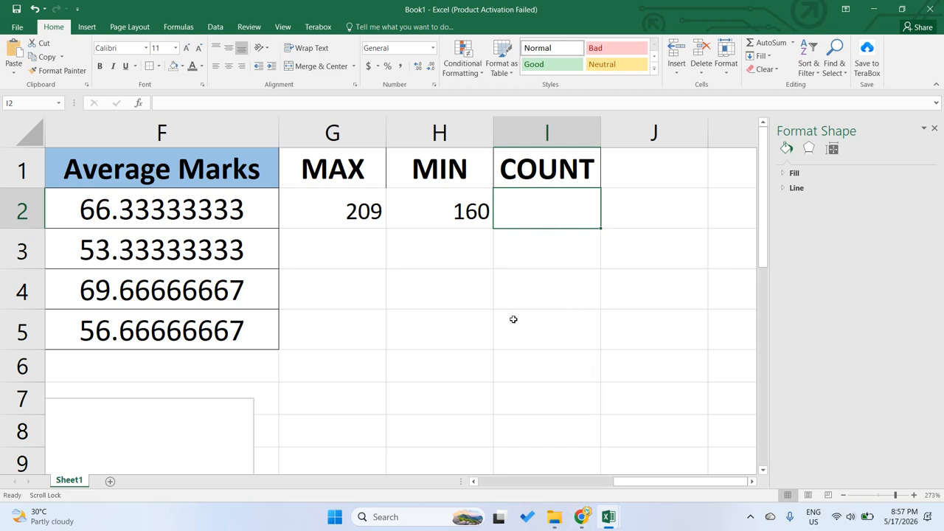
mouse_move(581, 517)
left_click(513, 445)
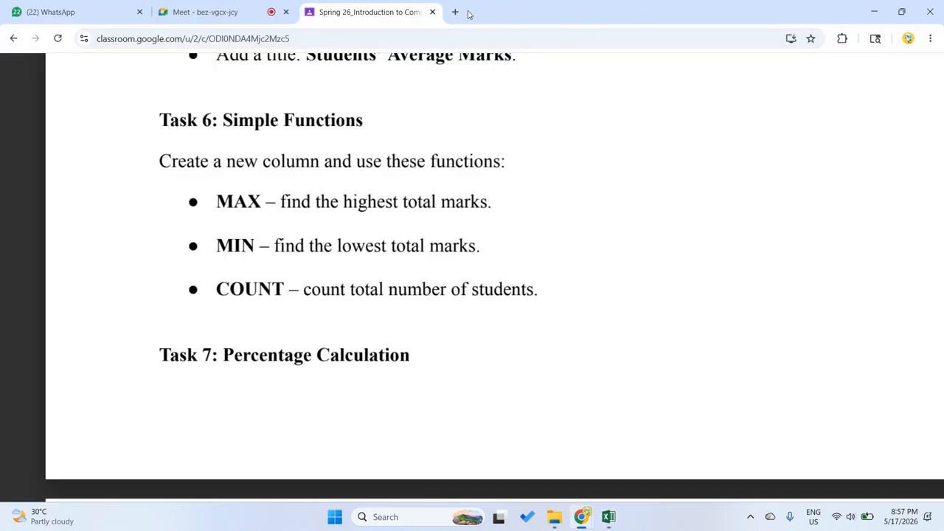
- Search Google for =COUNTA in a new Chrome tab
left_click(455, 12)
left_click(441, 34)
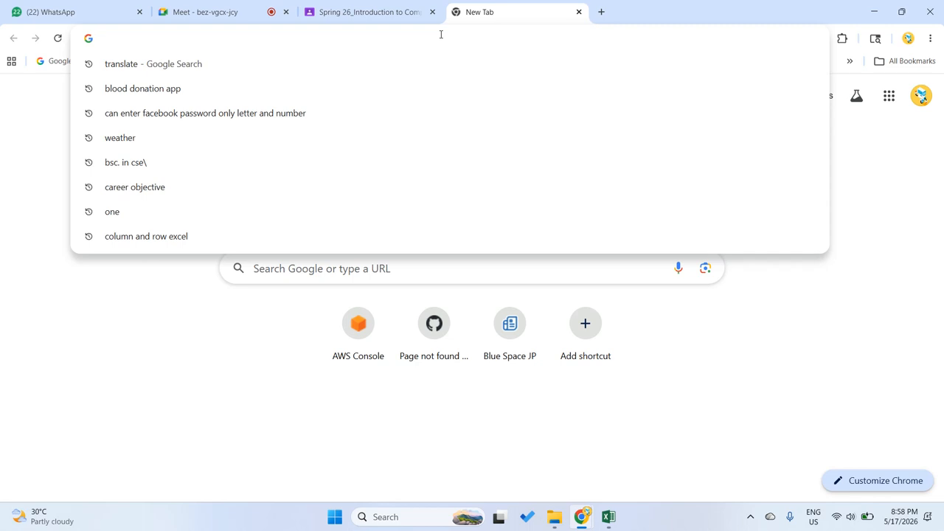
type("=COUNT")
key("BackSpace")
key("BackSpace")
key("BackSpace")
type("UNTA")
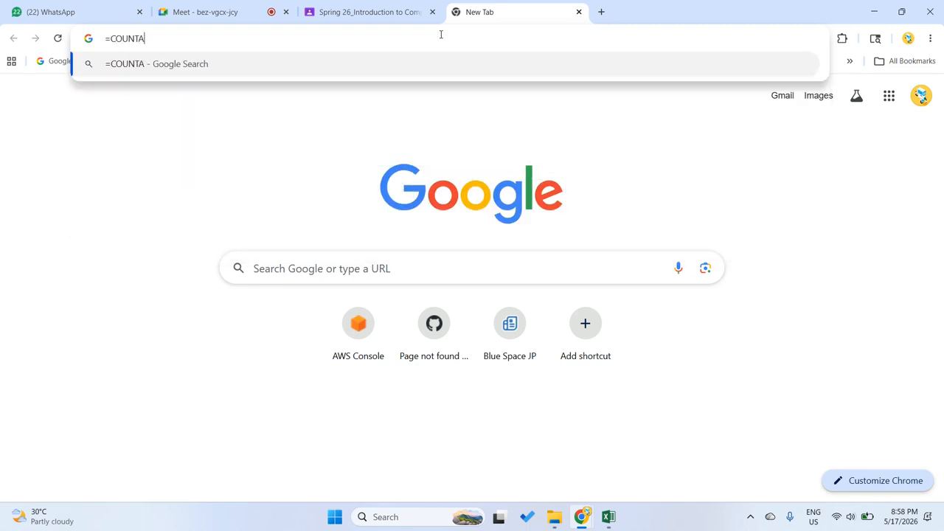
key("Return")
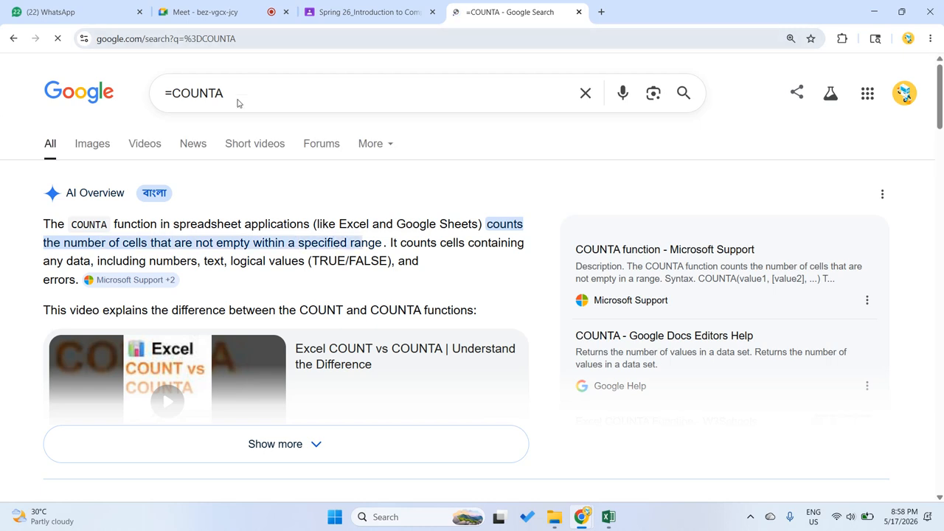
- Read the AI Overview's explanation of COUNTA, check the lab document's COUNT instruction, and return to I2 in the Book1 workbook
left_click_drag(49, 222, 397, 250)
left_click(486, 240)
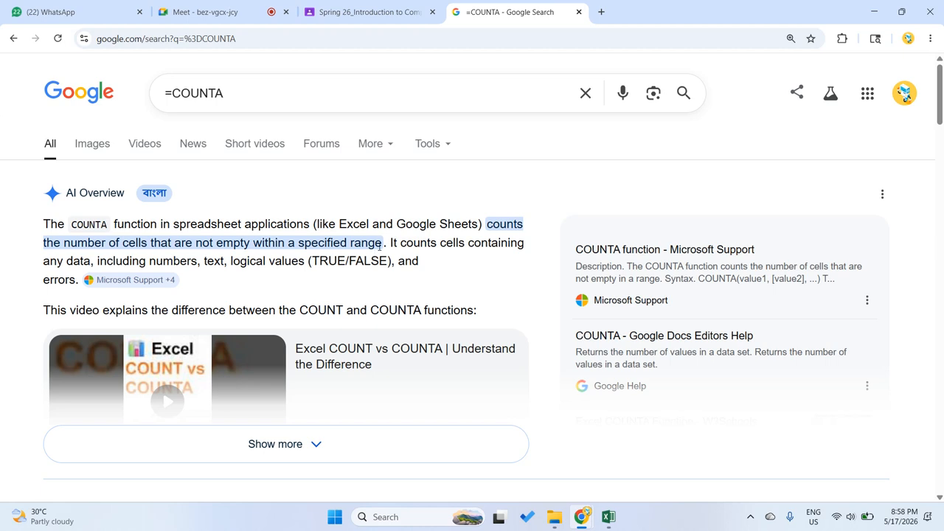
scroll(402, 257, "down", 1)
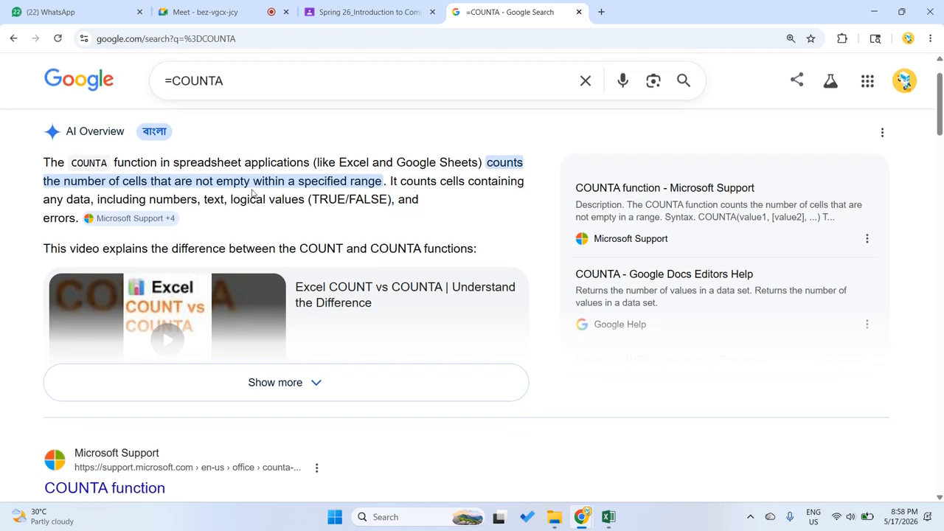
left_click(361, 8)
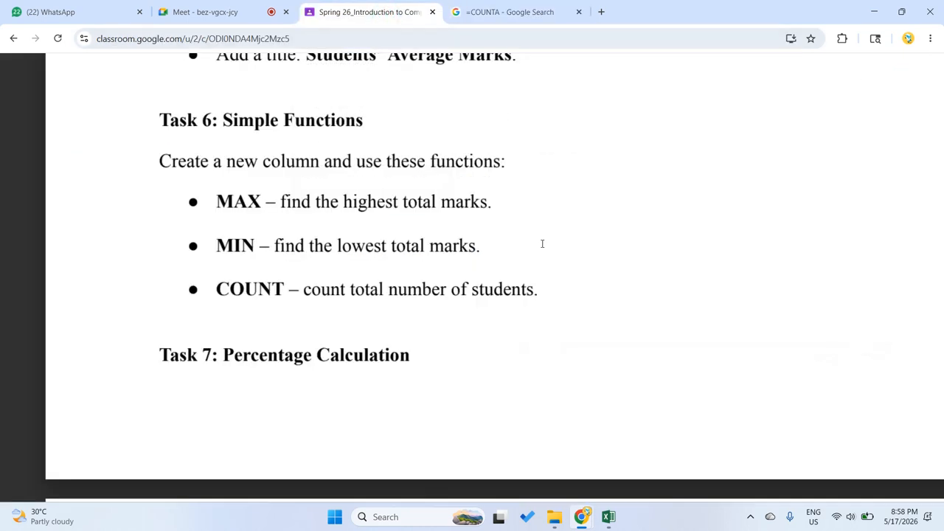
left_click(608, 517)
left_click(586, 190)
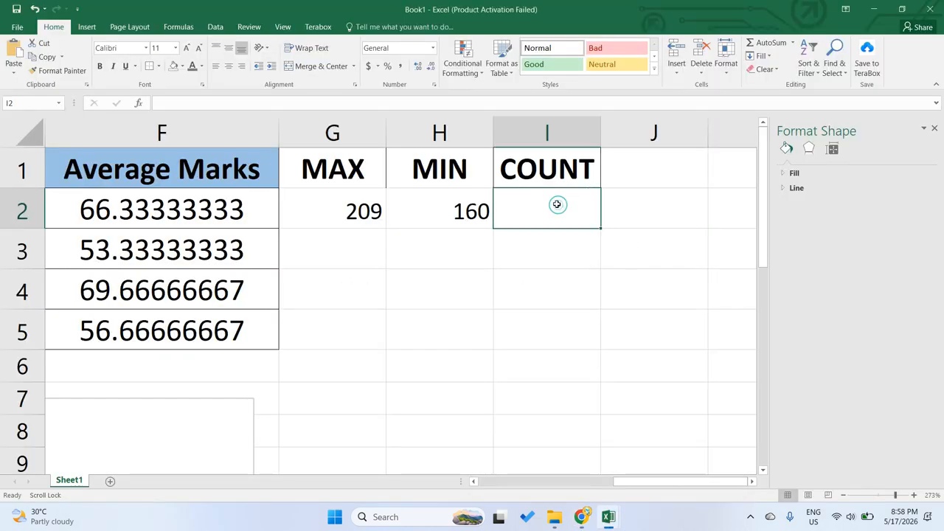
- Switch to the Student Mark workbook and examine the COUNT formula in J2 against the English column's marks
mouse_move(608, 517)
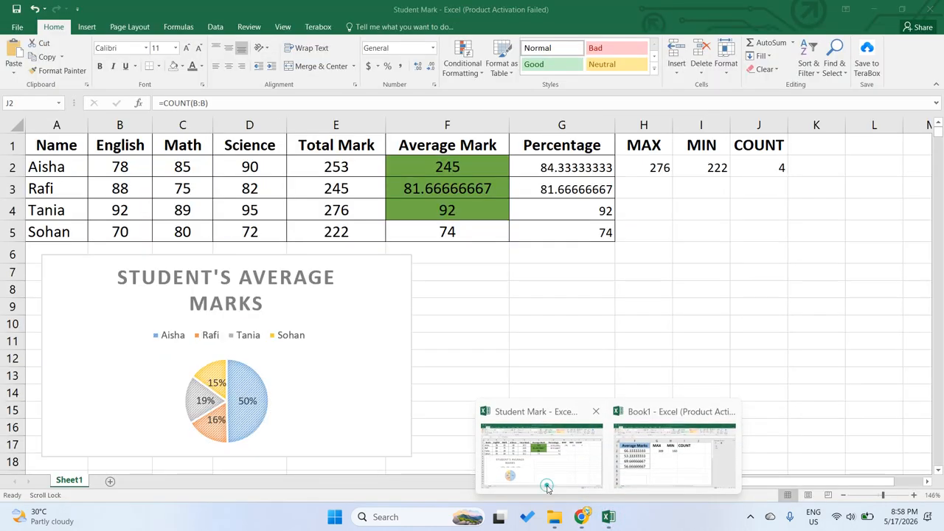
left_click(546, 480)
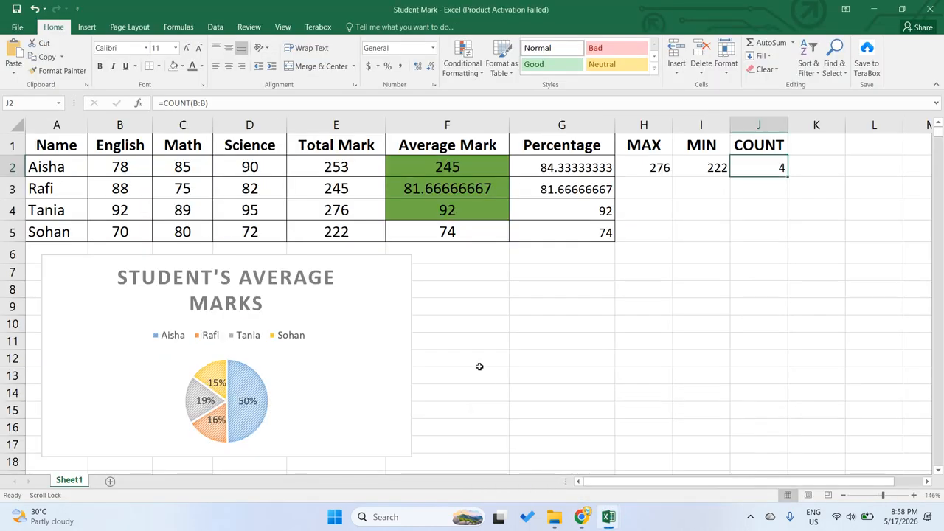
left_click(112, 168)
left_click_drag(121, 168, 110, 221)
left_click(118, 168)
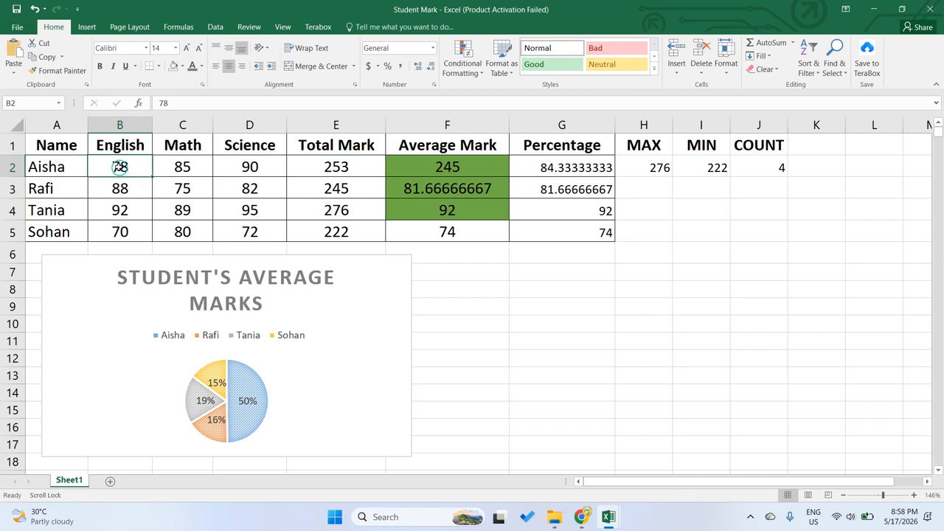
left_click(756, 162)
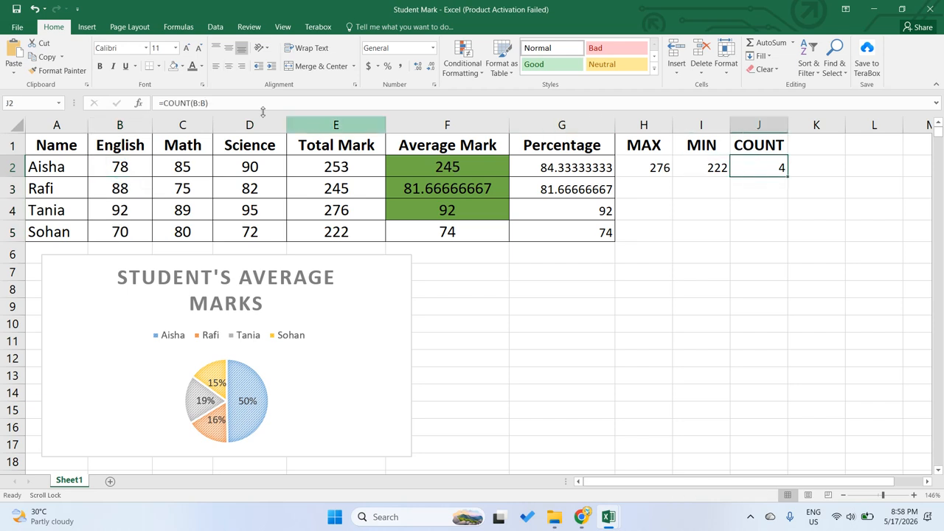
left_click(228, 104)
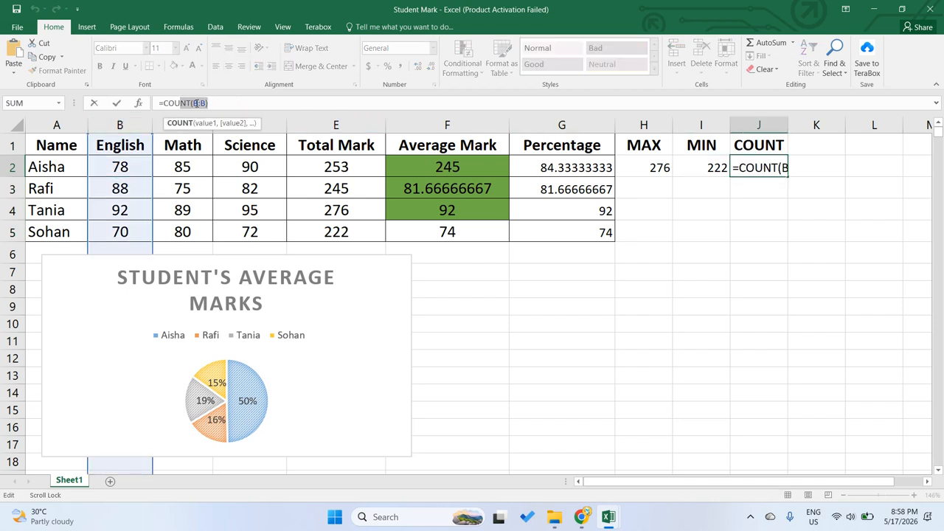
left_click_drag(220, 103, 157, 102)
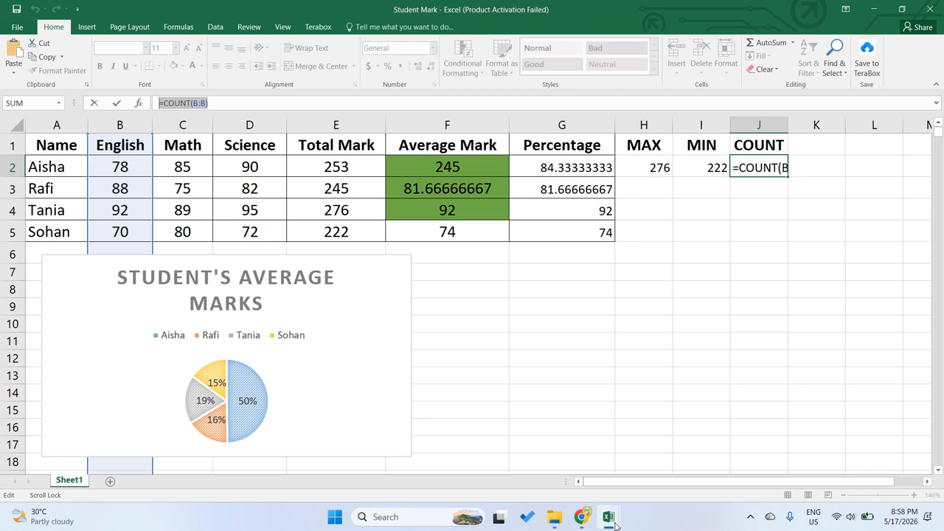
mouse_move(608, 517)
left_click(659, 453)
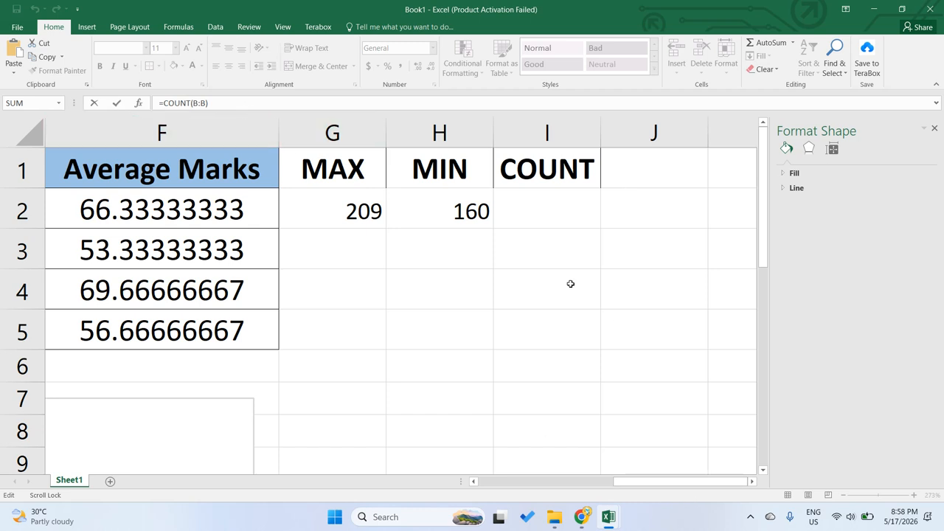
left_click(541, 214)
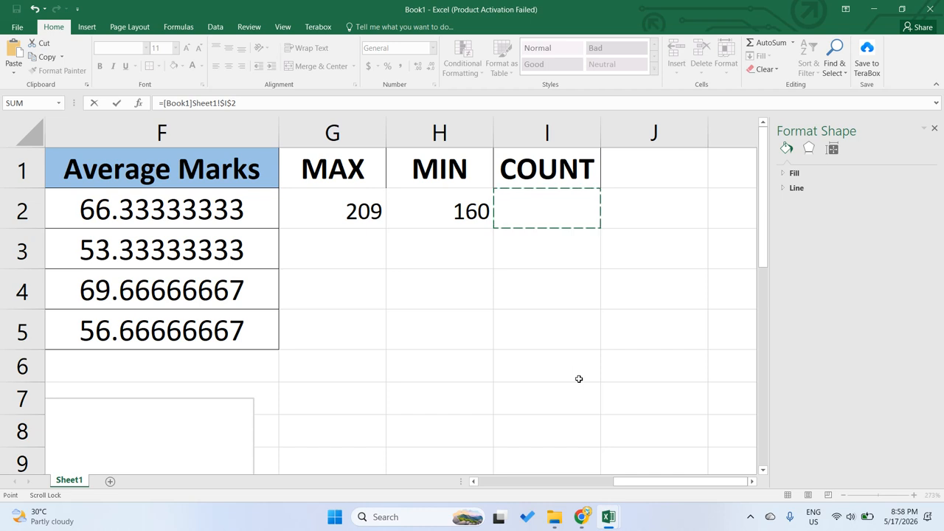
scroll(582, 351, "left", 2)
scroll(602, 348, "right", 1)
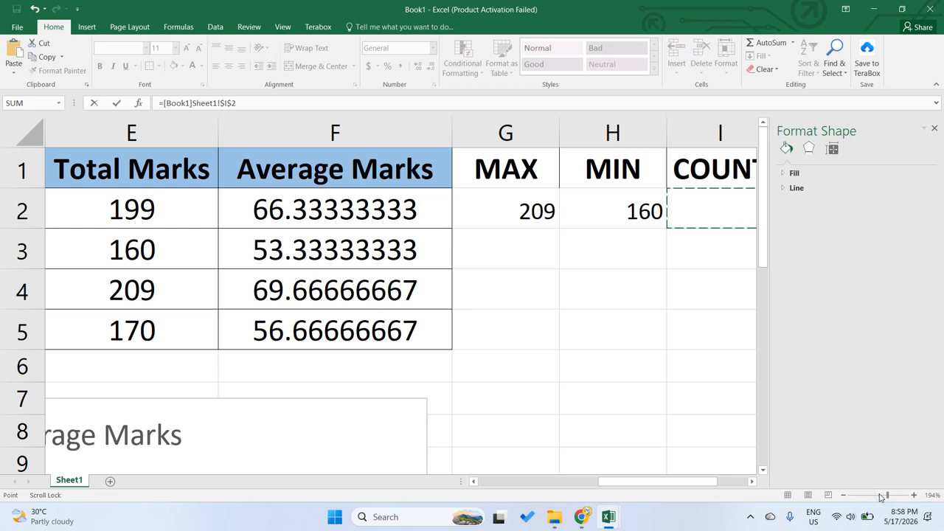
left_click(586, 215)
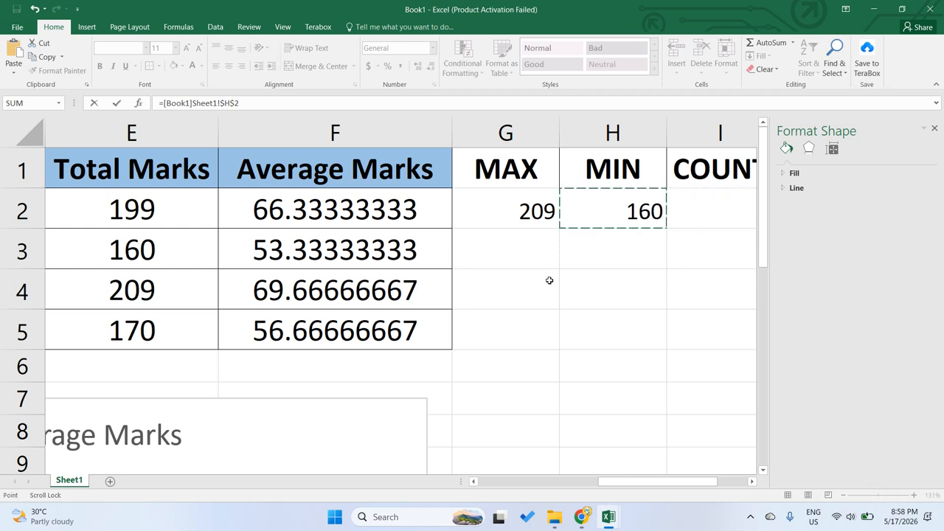
left_click_drag(605, 482, 552, 487)
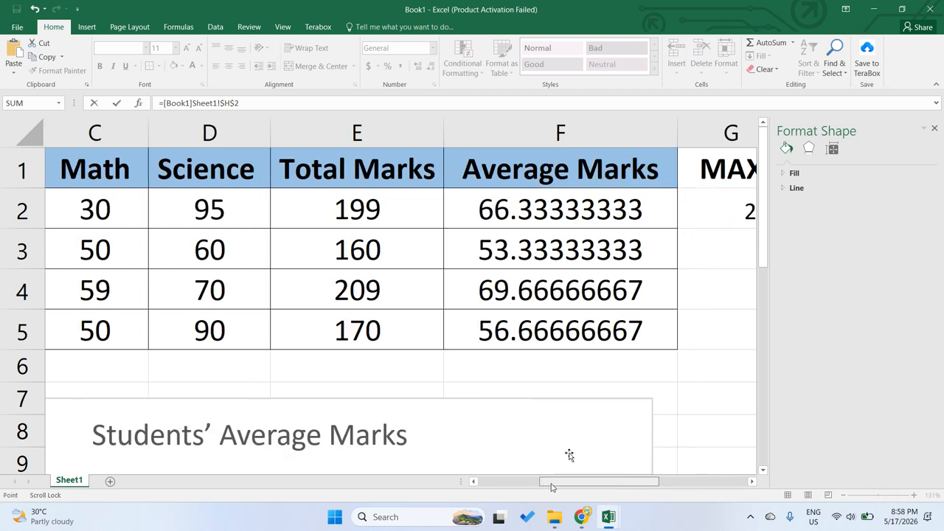
left_click(595, 352)
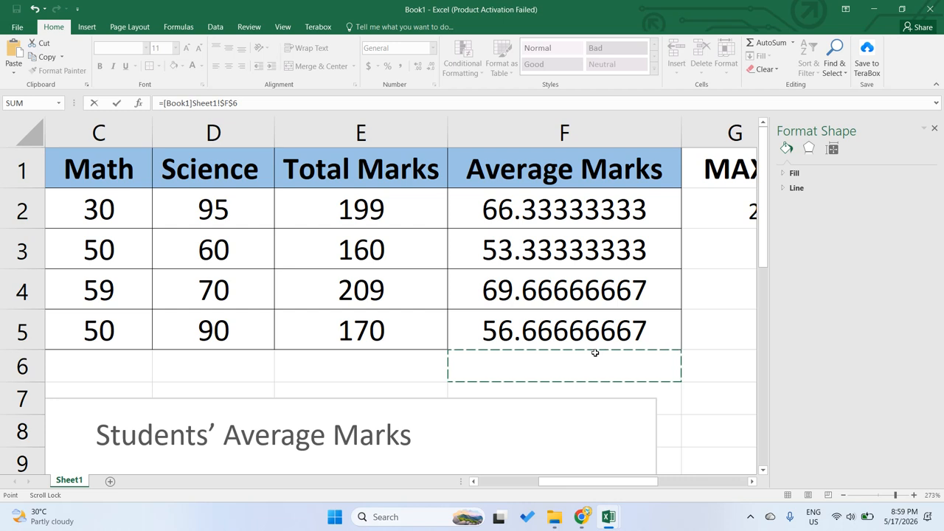
scroll(595, 352, "right", 2)
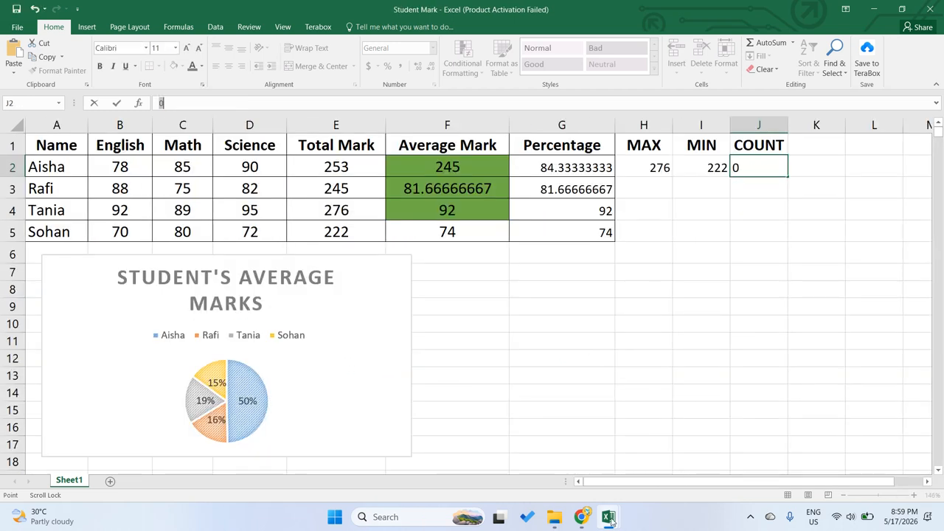
- Return to the Book1 workbook, close the Format Shape pane, and begin the COUNT formula in I2 with =COUN
left_click(609, 519)
left_click(661, 480)
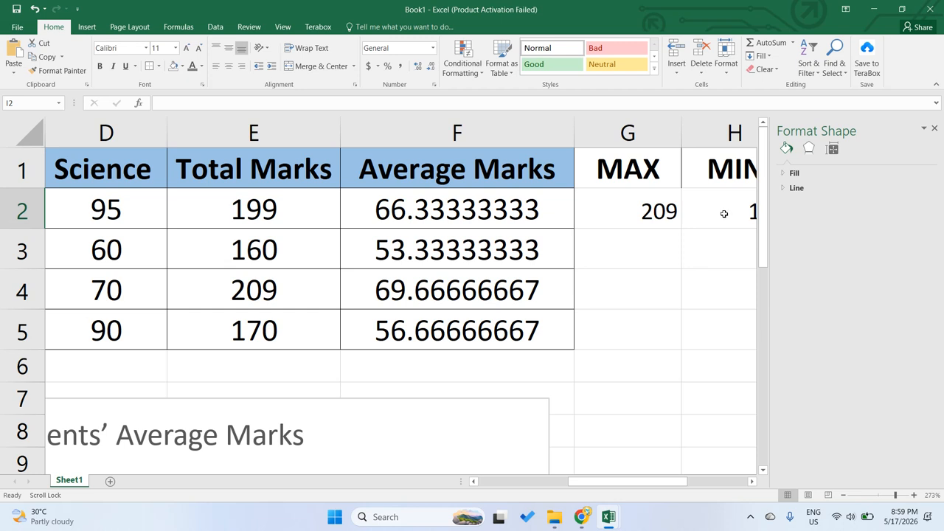
left_click(933, 128)
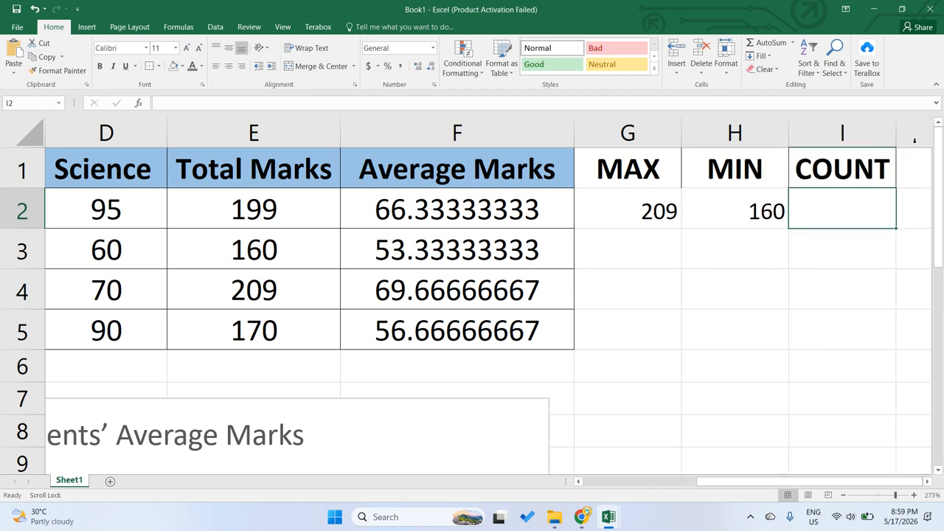
left_click(879, 498)
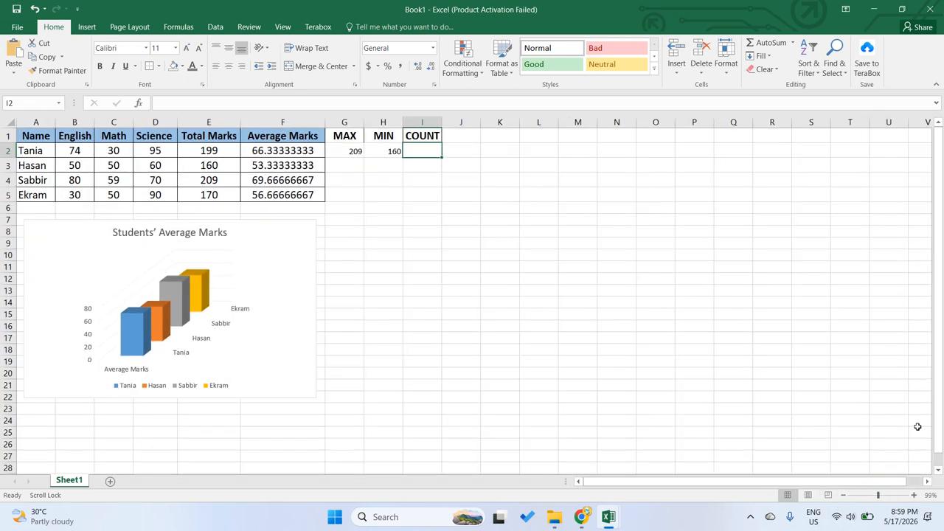
left_click(913, 494)
left_click(913, 495)
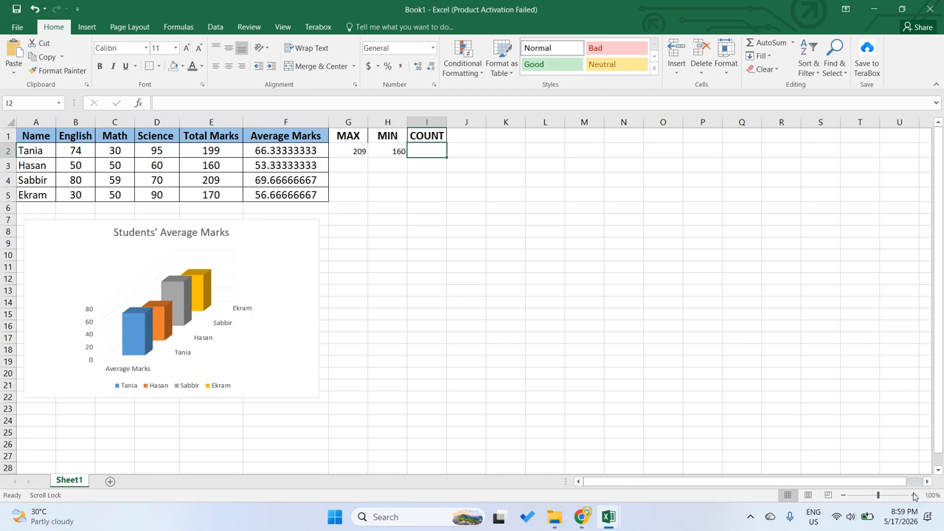
left_click(913, 495)
left_click(913, 495)
left_click(913, 495)
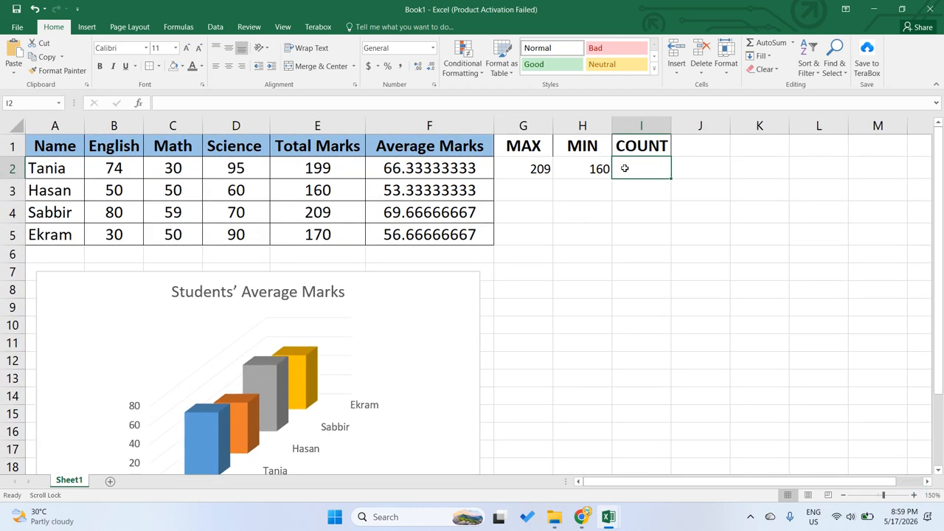
left_click(914, 495)
left_click(915, 495)
left_click(914, 495)
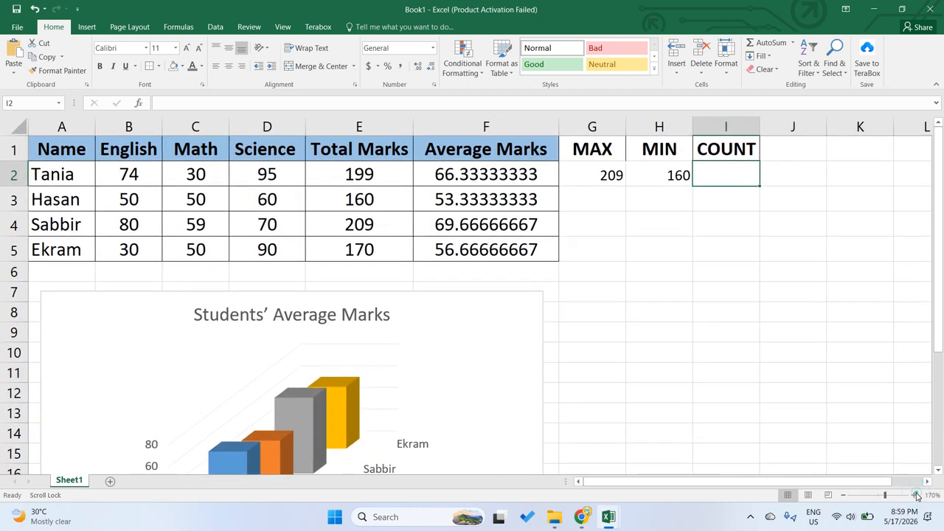
left_click(915, 495)
left_click(915, 494)
double_click(835, 186)
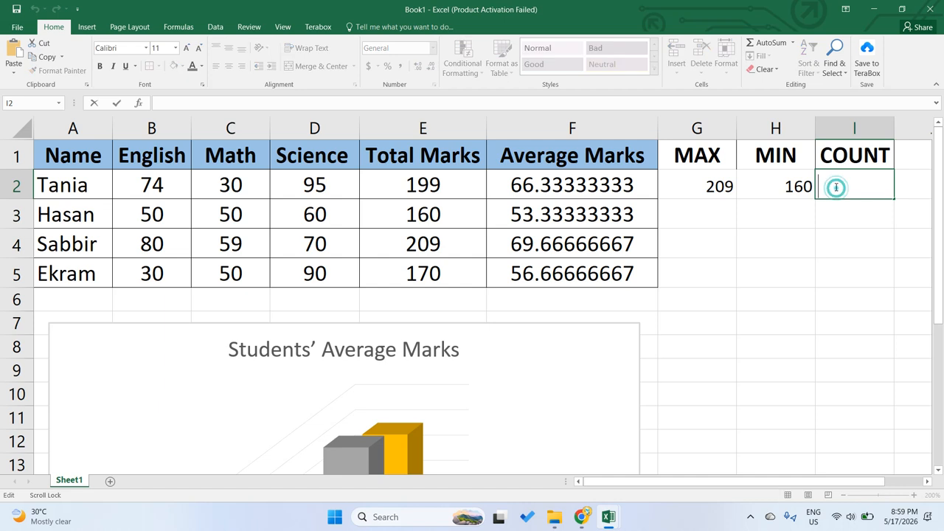
type("=COUN")
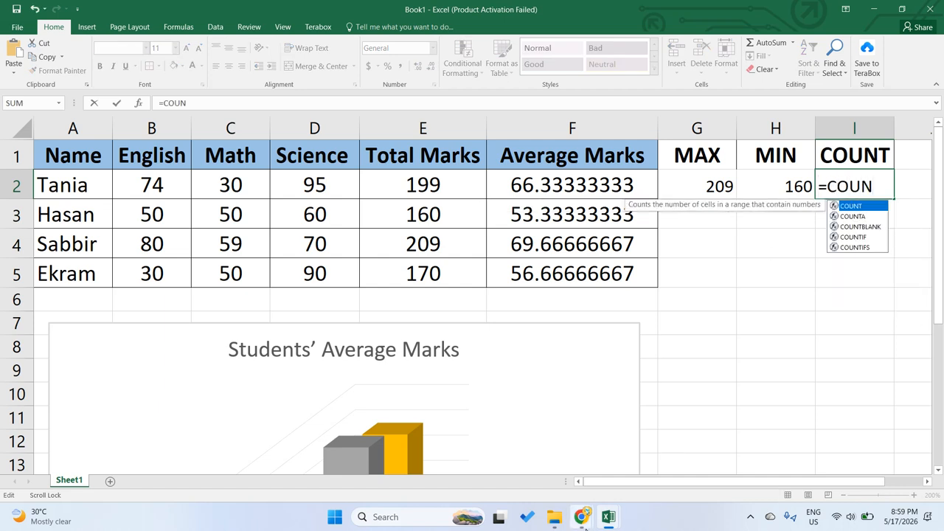
- Switch to Chrome, highlight the COUNT instruction of Task 6 in the lab document, and open the Google Meet call
mouse_move(582, 518)
left_click(531, 449)
left_click_drag(223, 287, 495, 287)
left_click(231, 4)
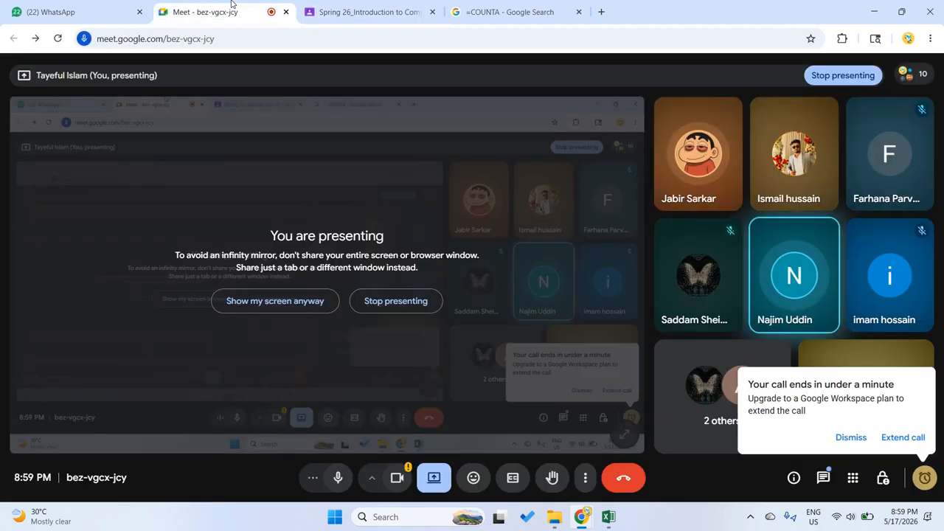